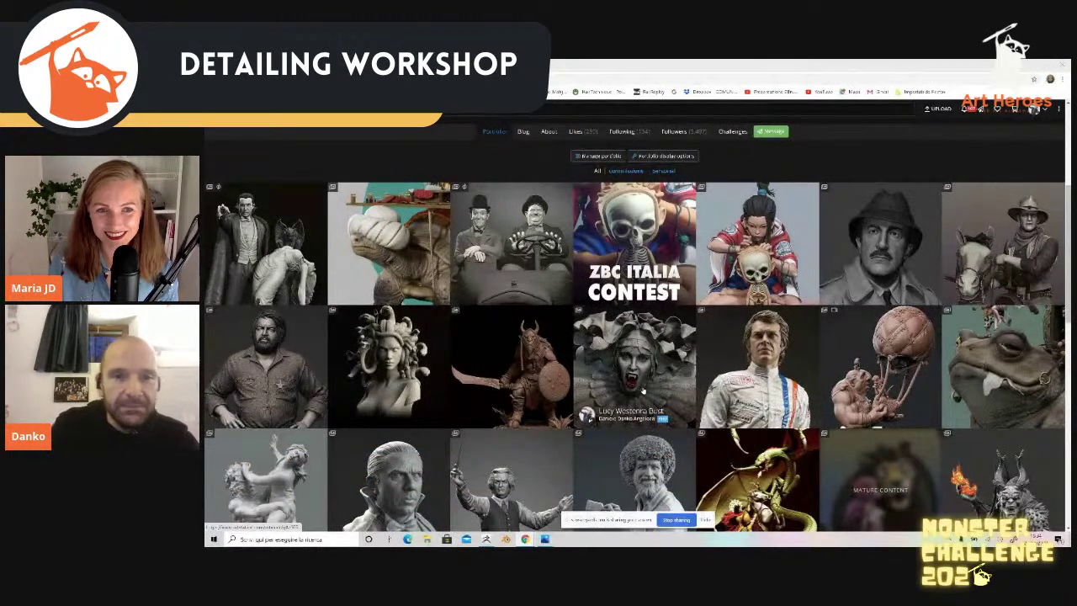
Step: Examine the skin and shell detail of the "ZBrush 2021 beta test" turtle artwork at full size, and return to the portfolio
click(412, 246)
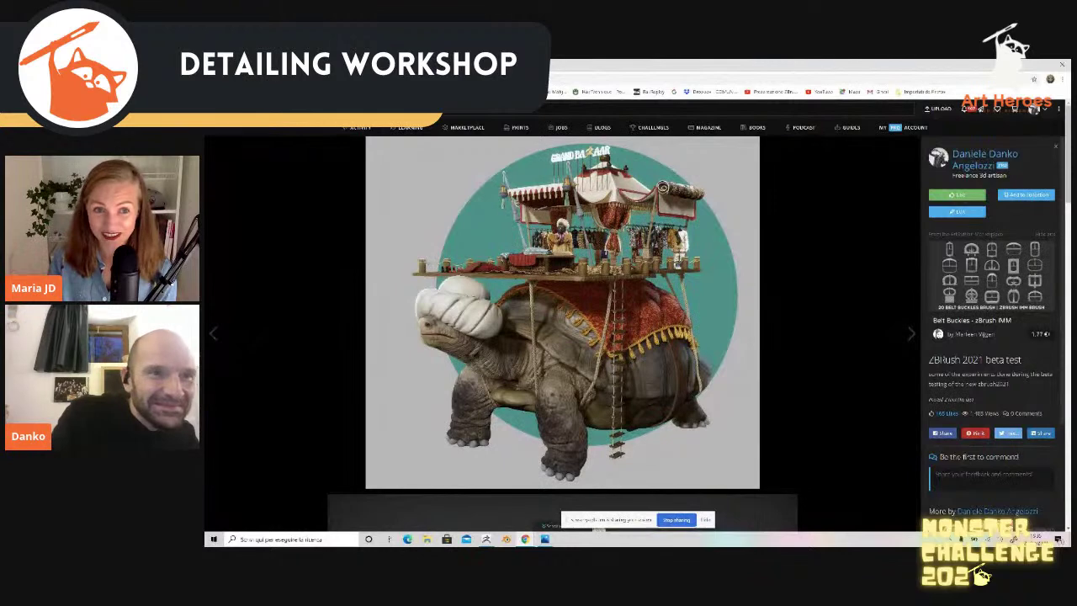
click(214, 79)
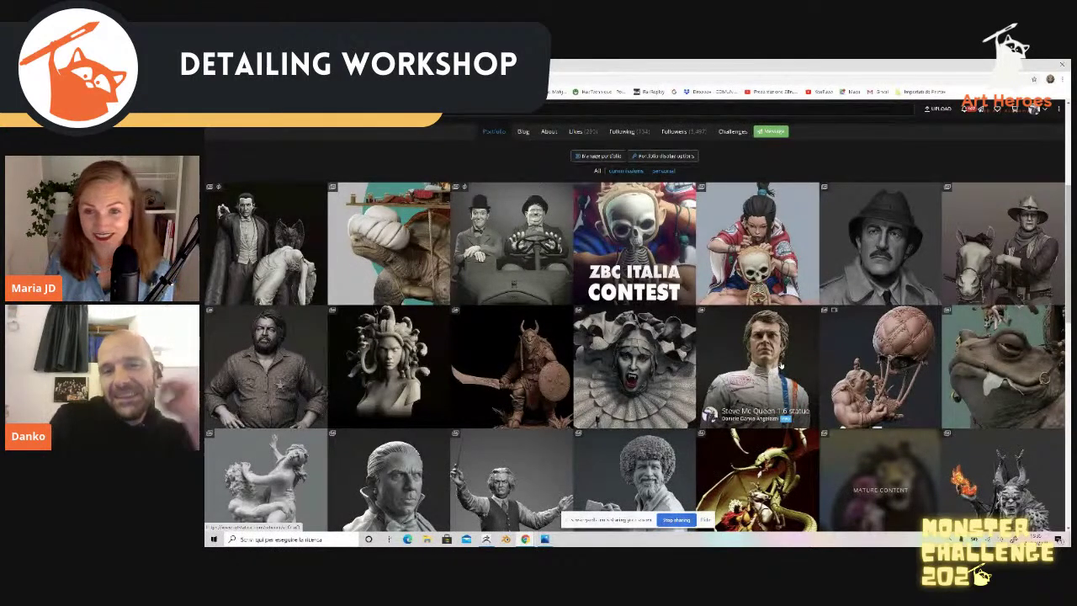
click(391, 252)
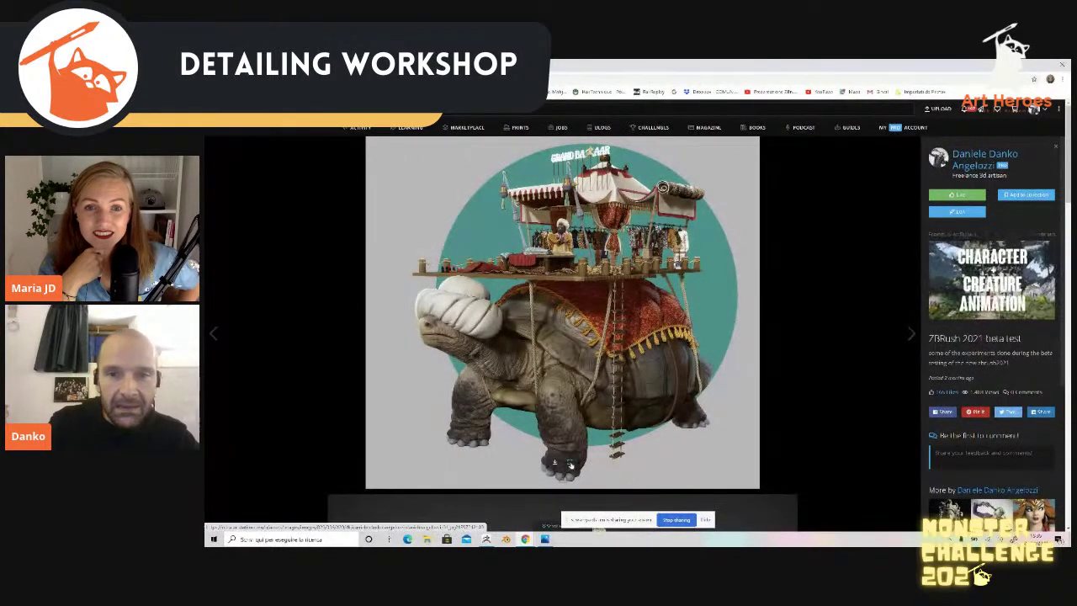
click(570, 463)
click(655, 368)
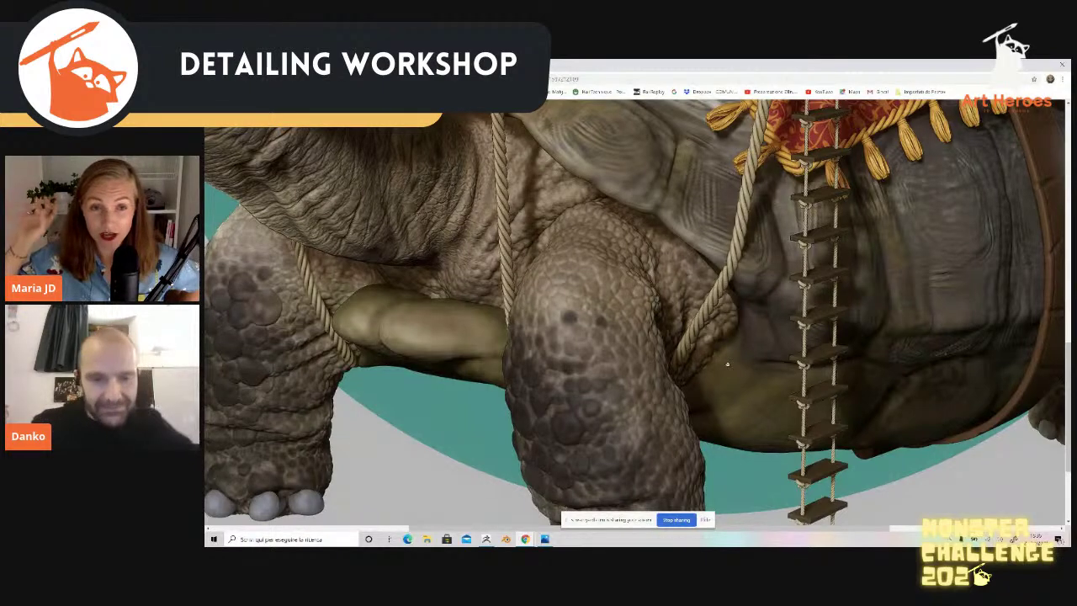
click(726, 363)
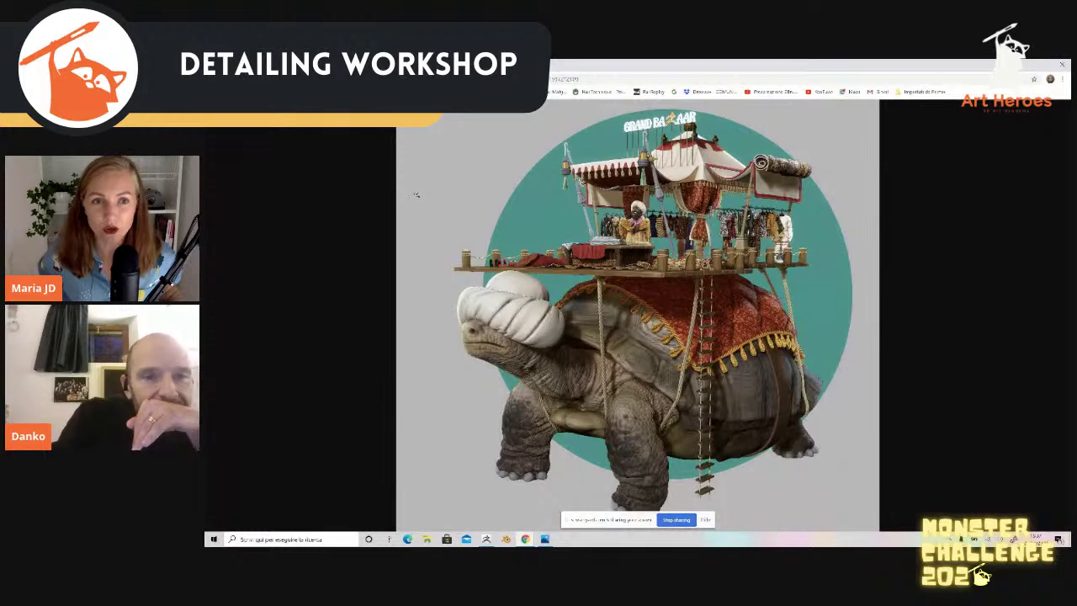
key(ctrl+w)
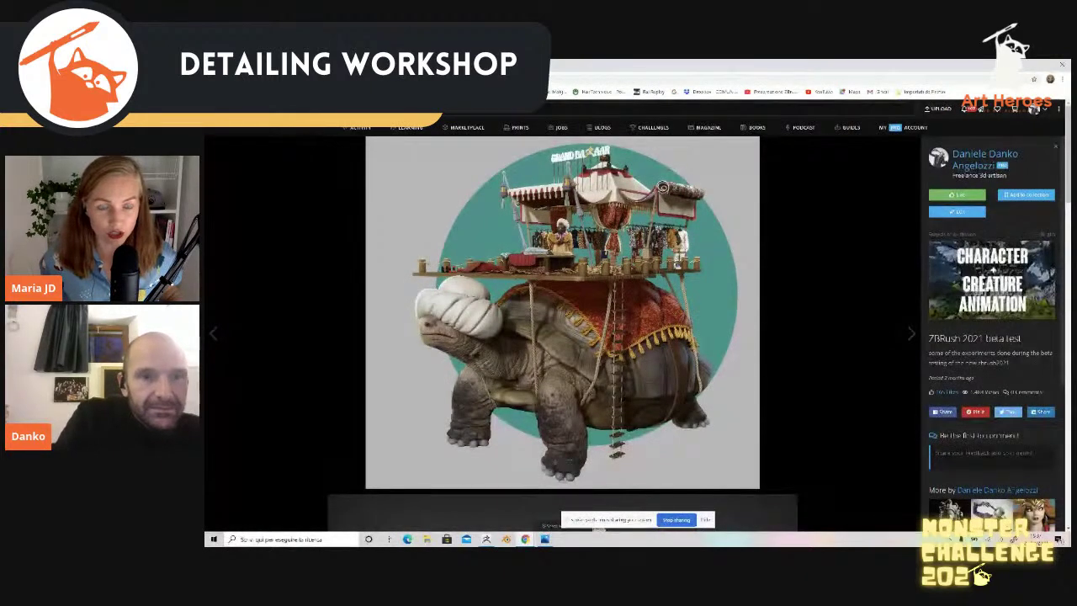
click(317, 182)
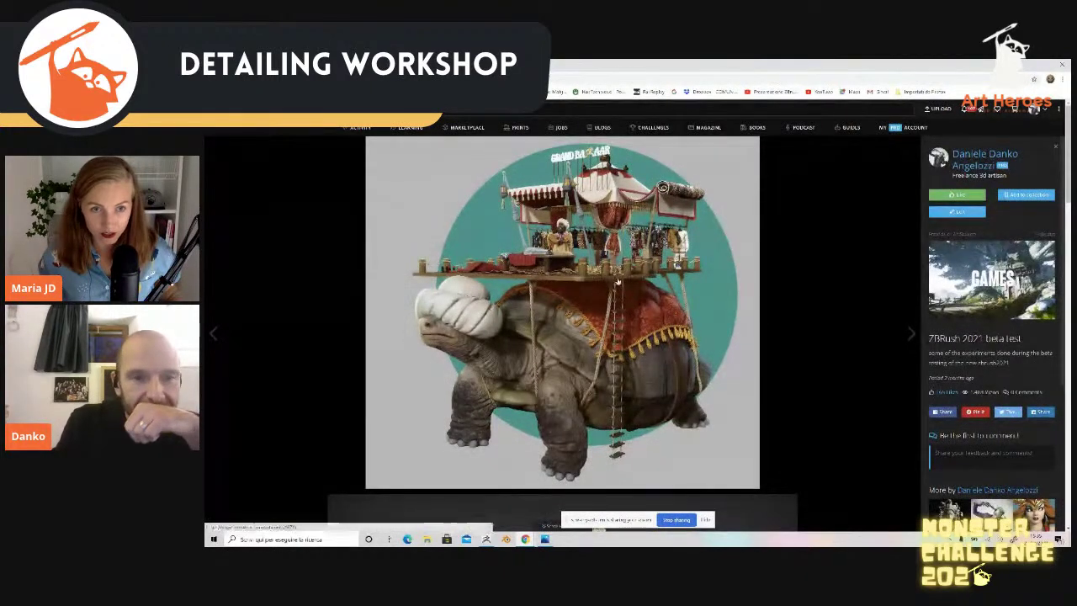
Step: Examine the scales and facial detail of the "Medusa 1:2 scale Bust" artwork at full size, and return to the portfolio
click(408, 358)
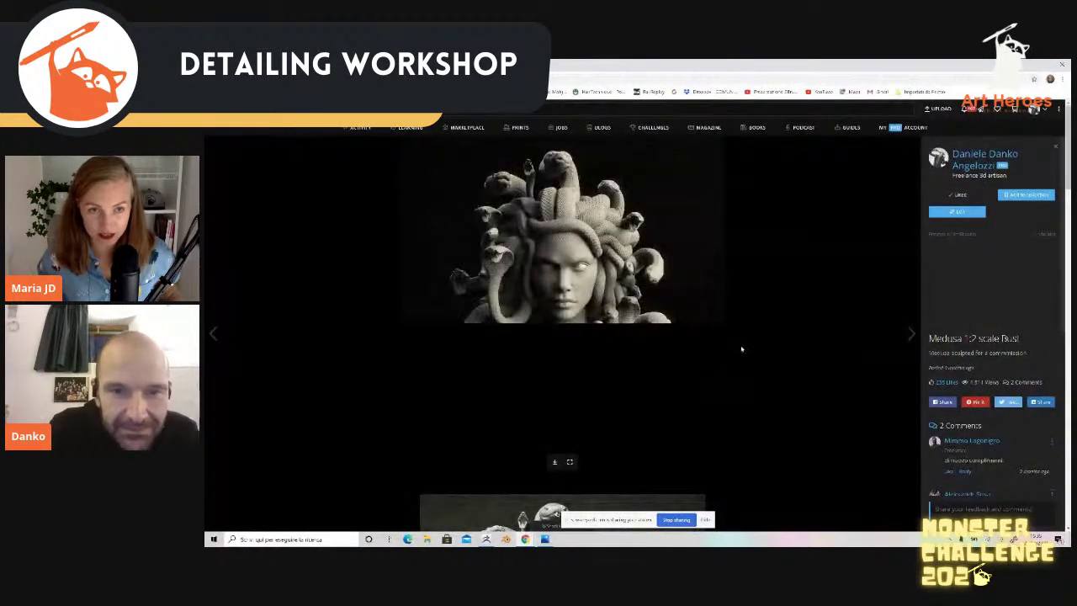
click(569, 461)
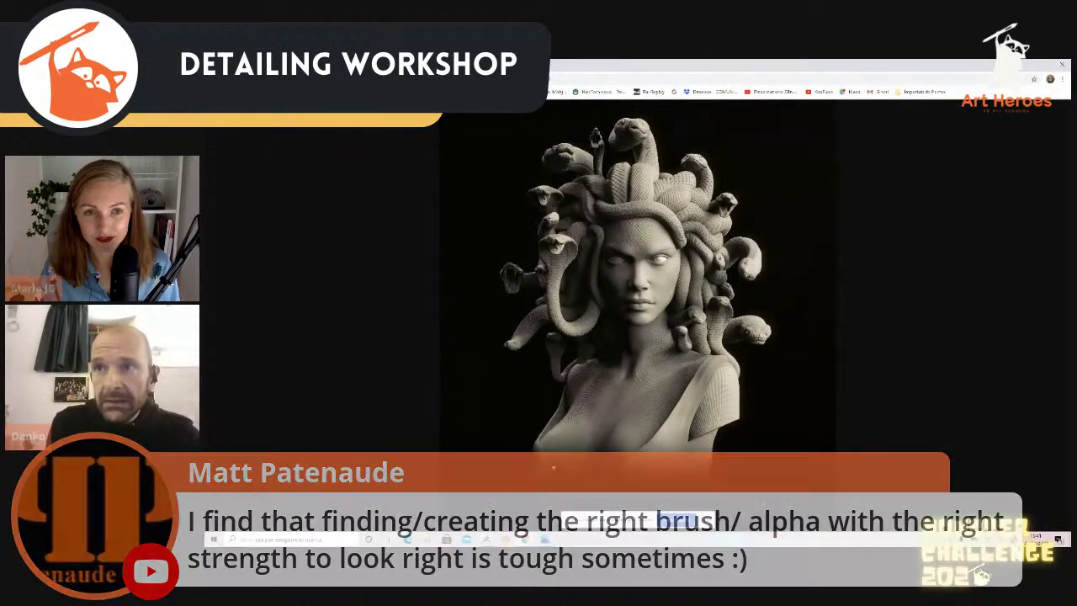
click(628, 283)
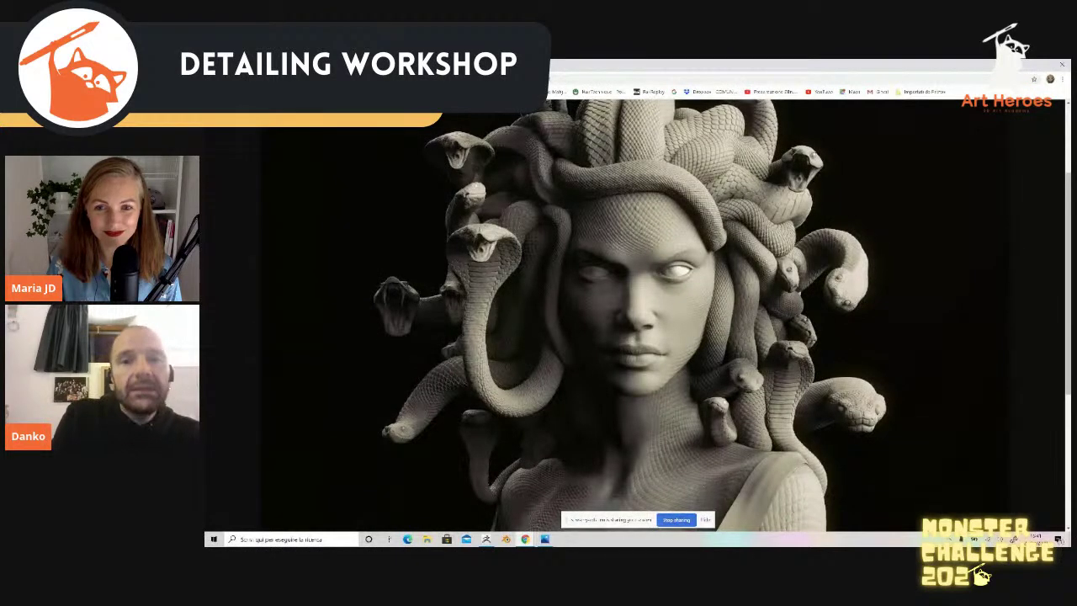
click(632, 335)
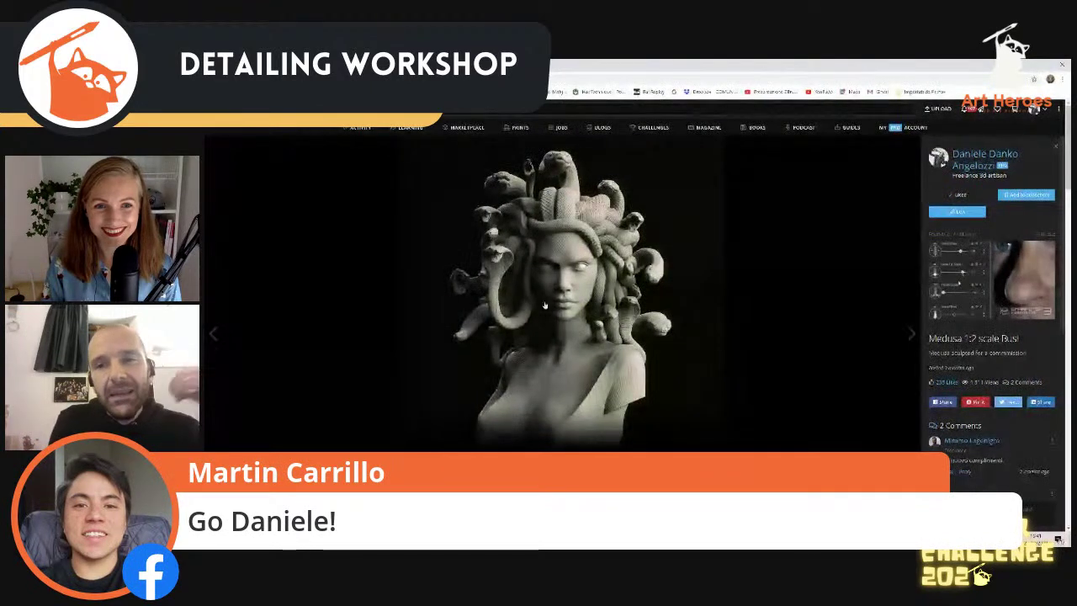
key(Escape)
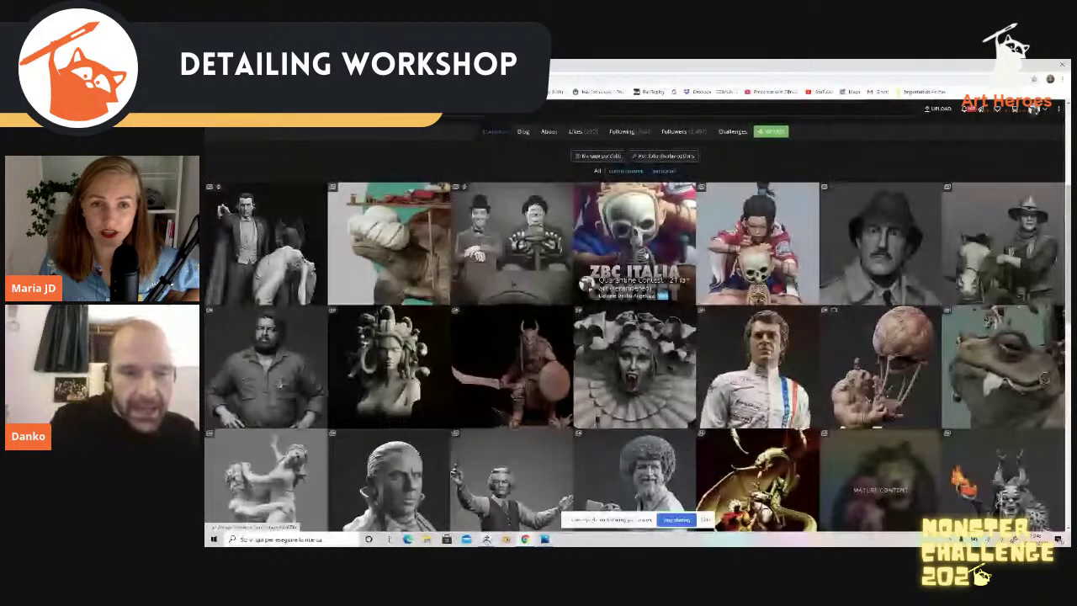
Step: Switch to ZBrush and display the Frankenstein monster head with a neutral grey material
key(alt+Tab)
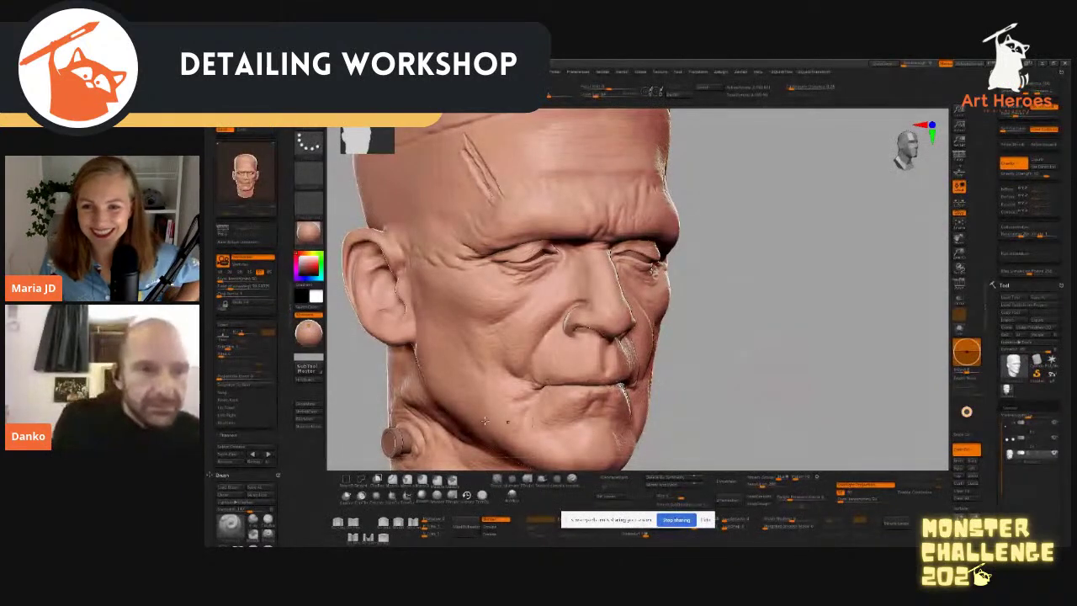
click(311, 232)
click(379, 242)
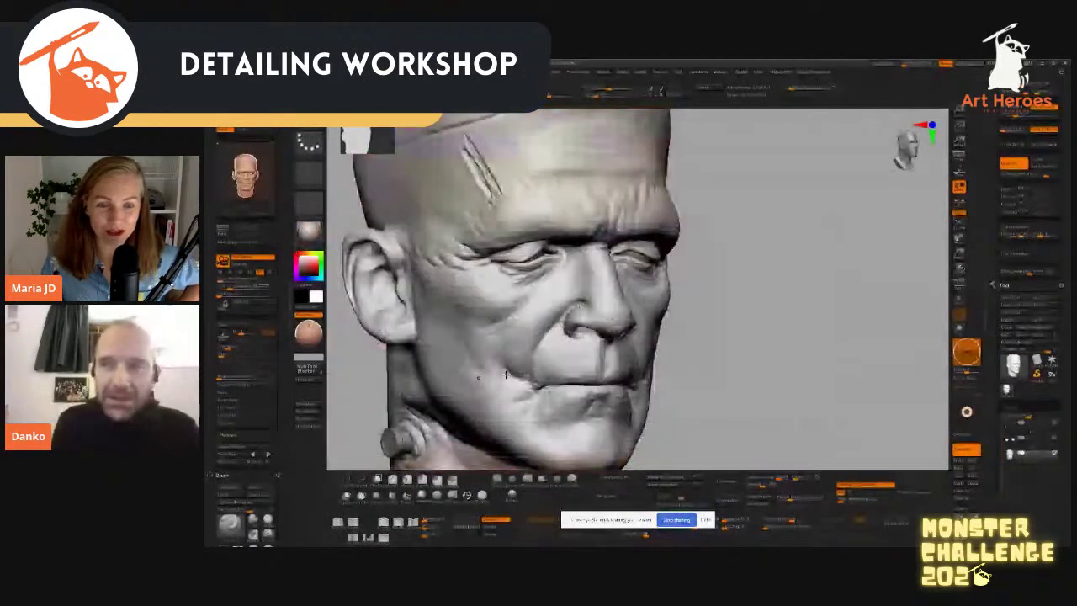
Step: Examine the wrinkles and skin texture of the monster's face from front and three-quarter angles
drag(769, 338, 734, 334)
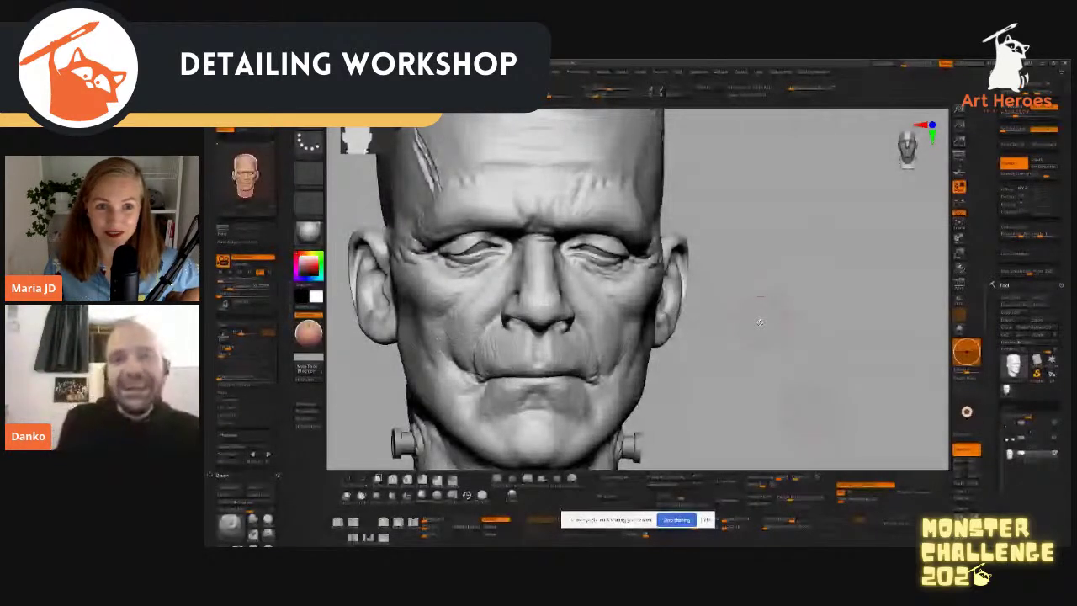
drag(764, 333, 774, 353)
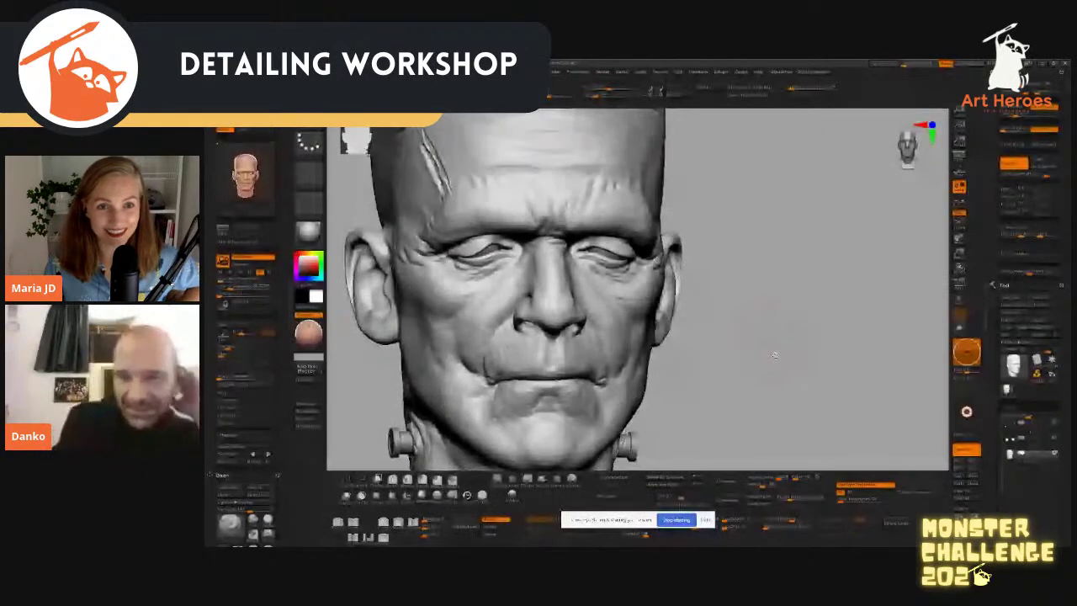
key(ctrl+z)
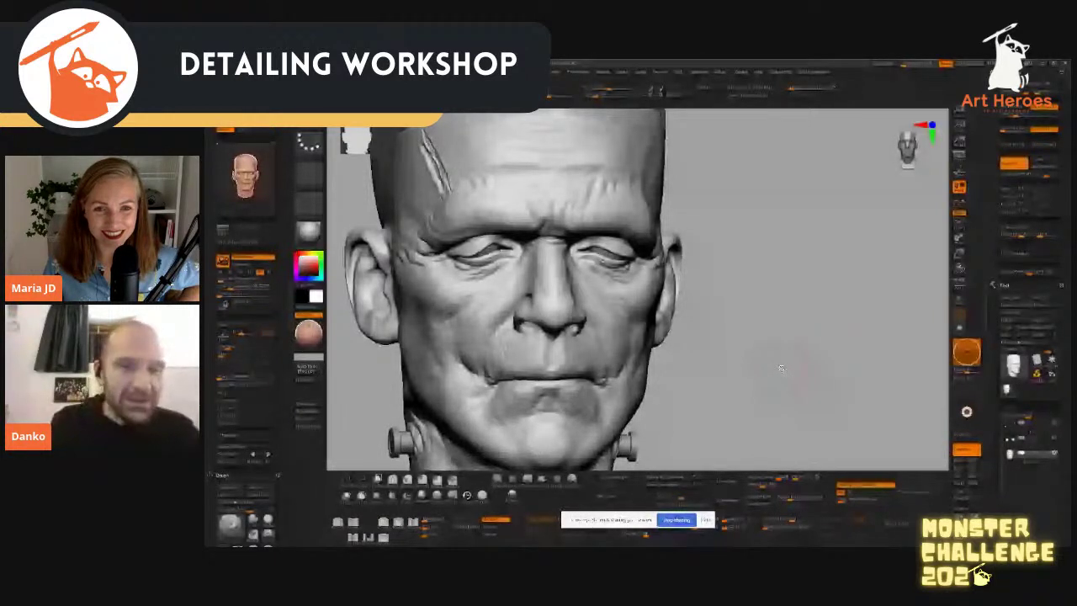
drag(782, 367, 734, 311)
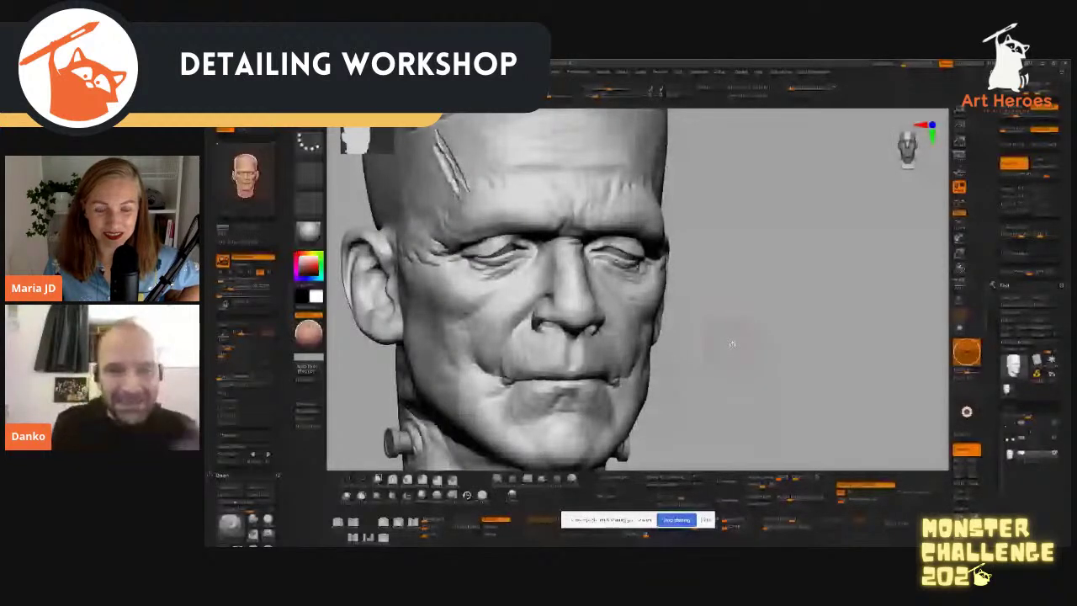
mouse_move(732, 343)
mouse_down()
mouse_move(764, 338)
mouse_move(791, 253)
mouse_up()
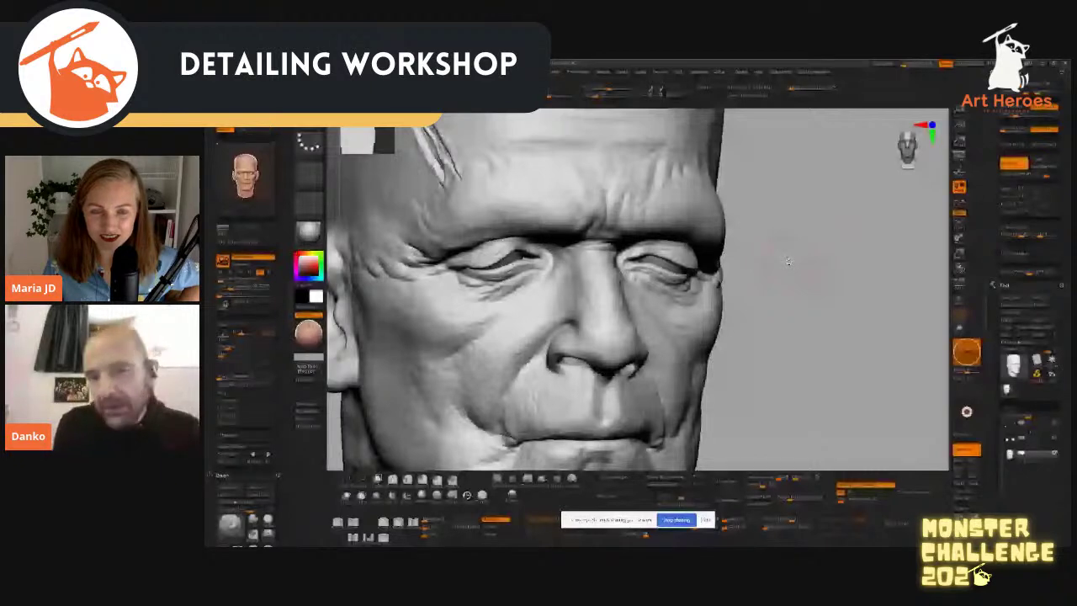
drag(788, 262, 608, 286)
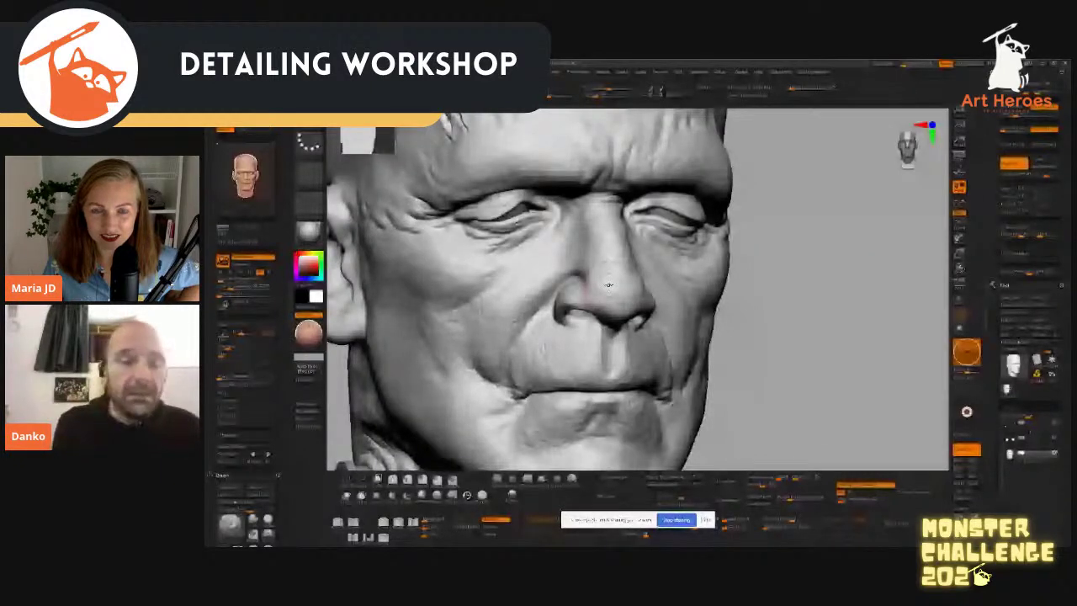
drag(608, 286, 725, 313)
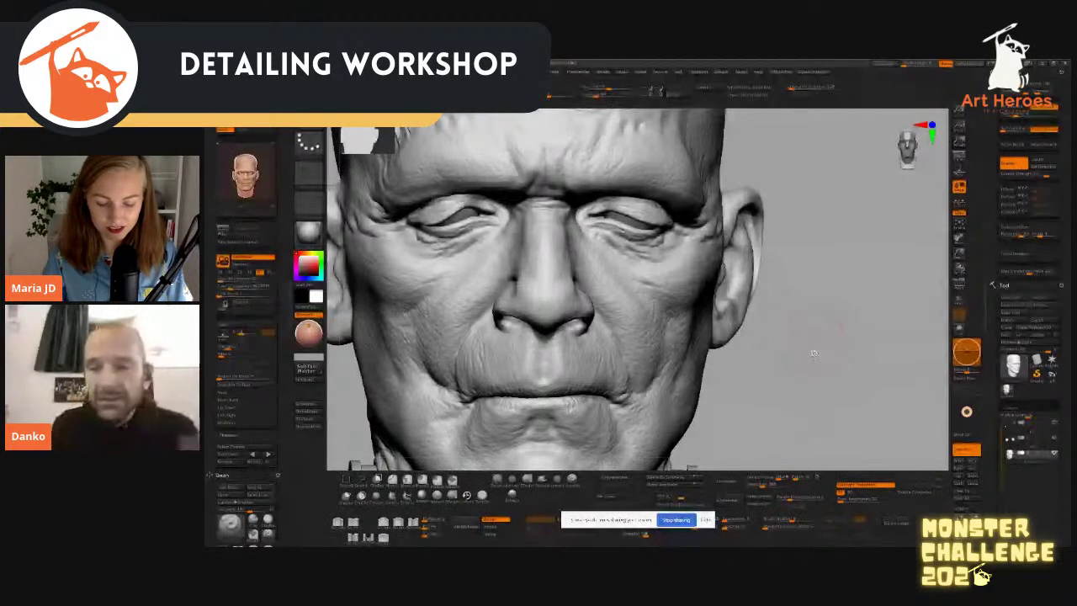
mouse_move(812, 354)
mouse_down()
mouse_move(803, 329)
mouse_move(812, 345)
mouse_up()
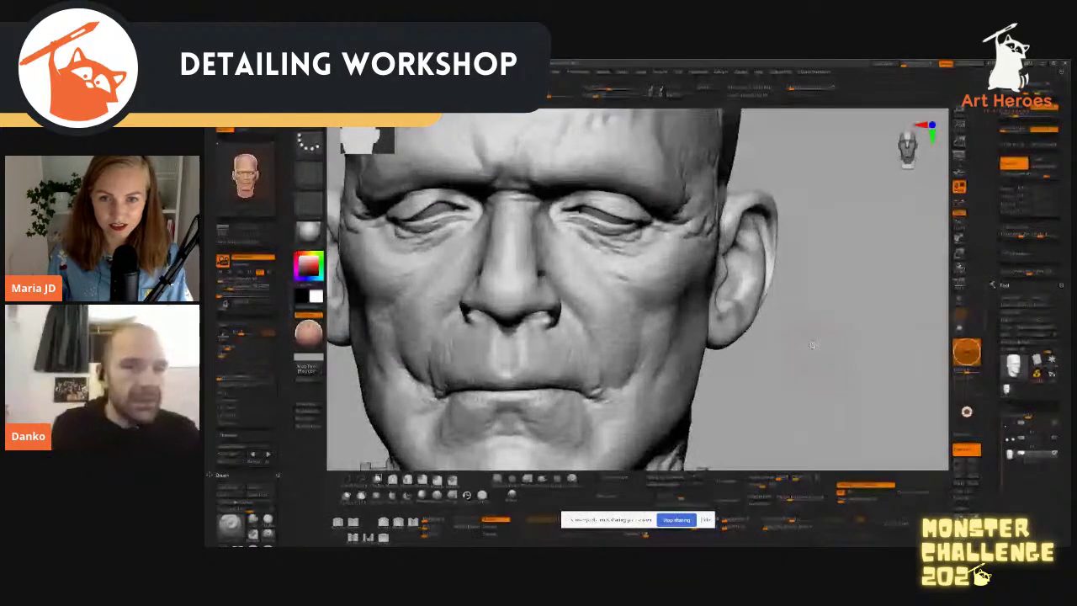
drag(811, 345, 812, 363)
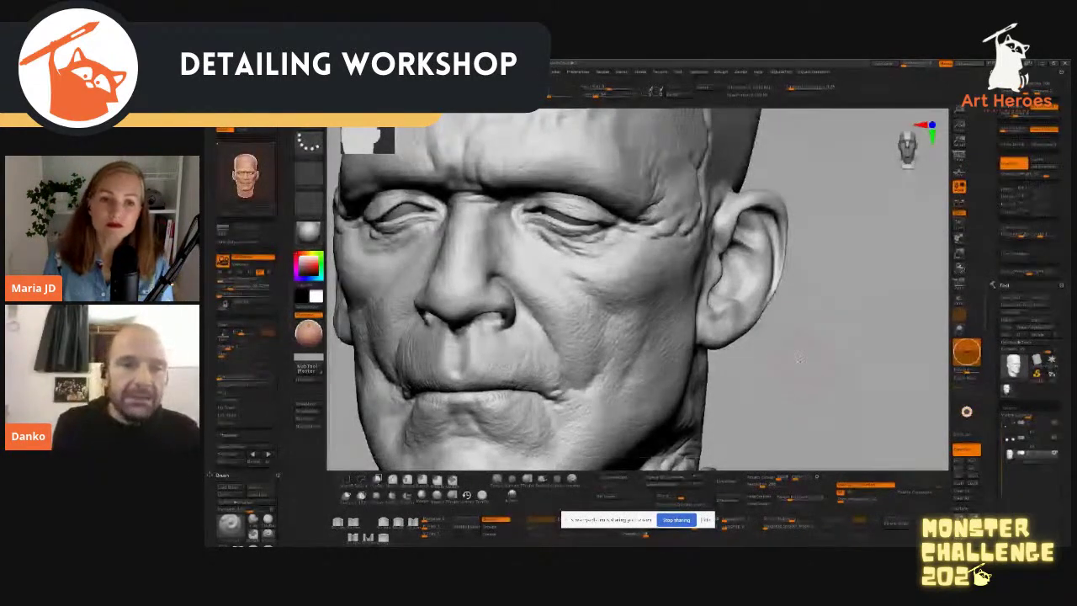
Step: Inspect the skin detail around the monster's eye up close, and review the whole face from both sides
alt+drag(803, 359, 813, 328)
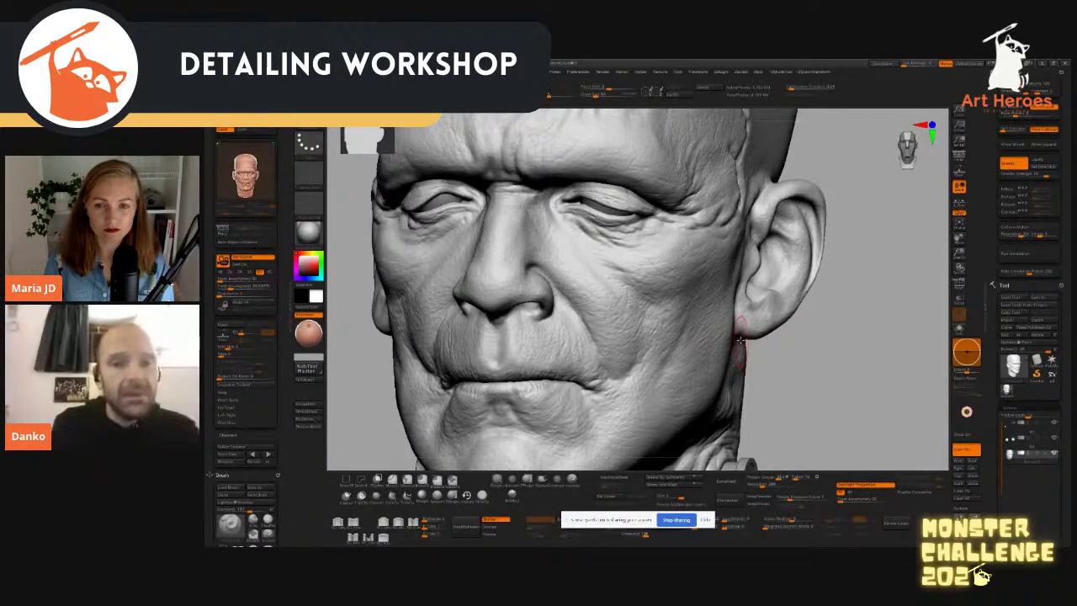
ctrl+right_drag(791, 351, 639, 357)
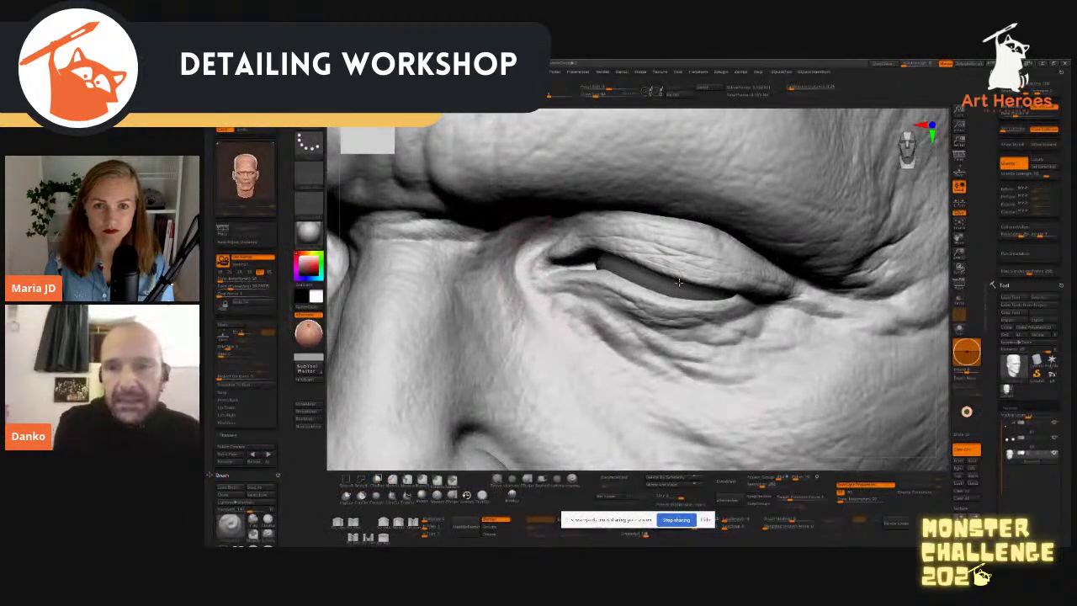
ctrl+right_drag(939, 318, 858, 239)
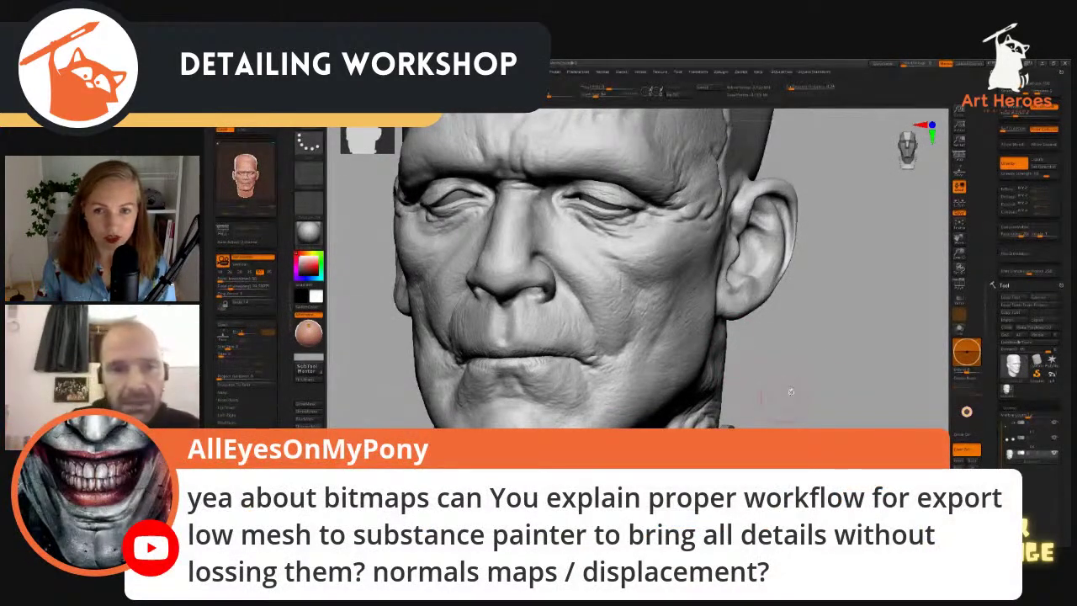
drag(784, 398, 834, 377)
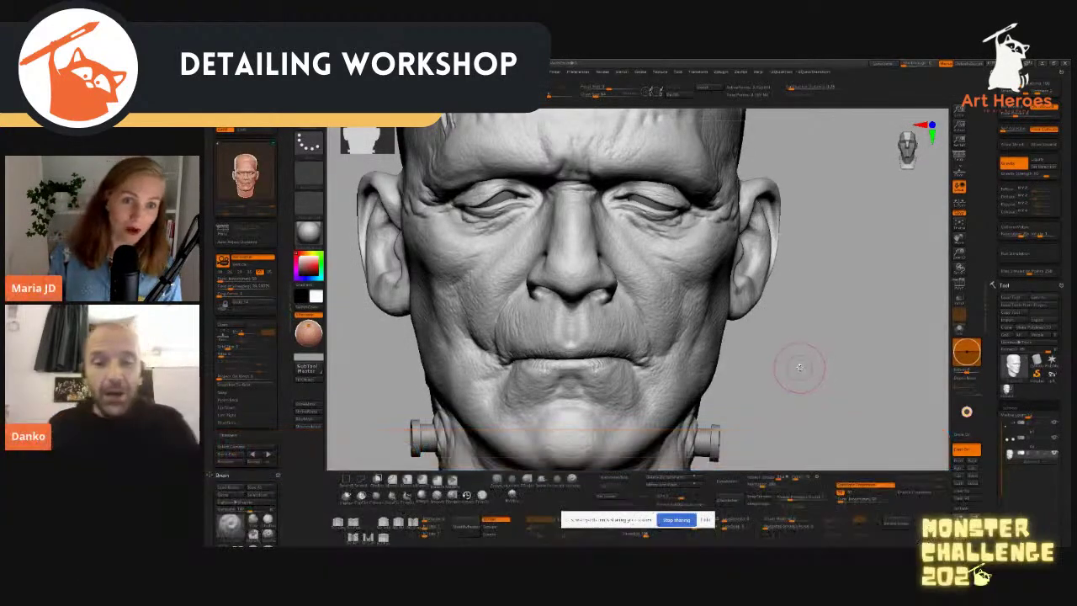
mouse_move(884, 331)
mouse_down()
mouse_move(856, 333)
mouse_move(855, 353)
mouse_up()
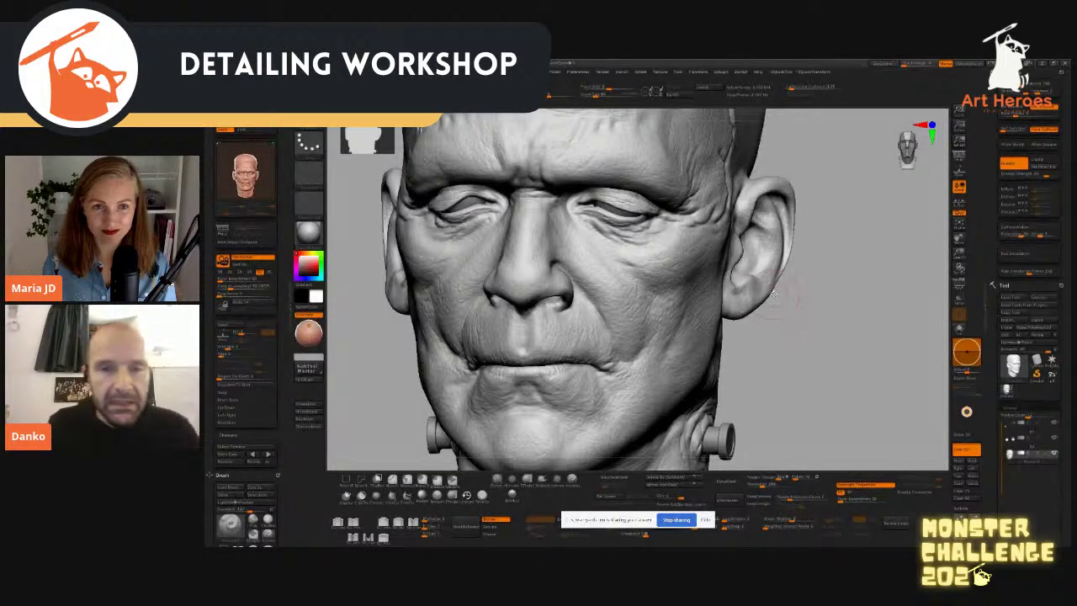
drag(827, 354, 576, 240)
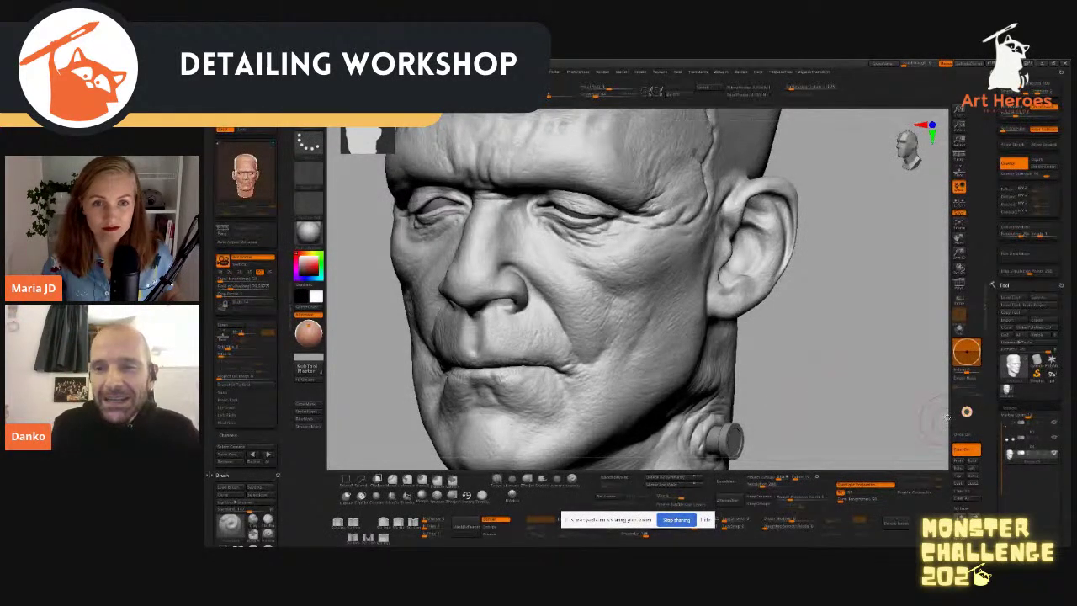
Step: Expand the Displacement Map settings of the monster head
drag(989, 497, 1016, 188)
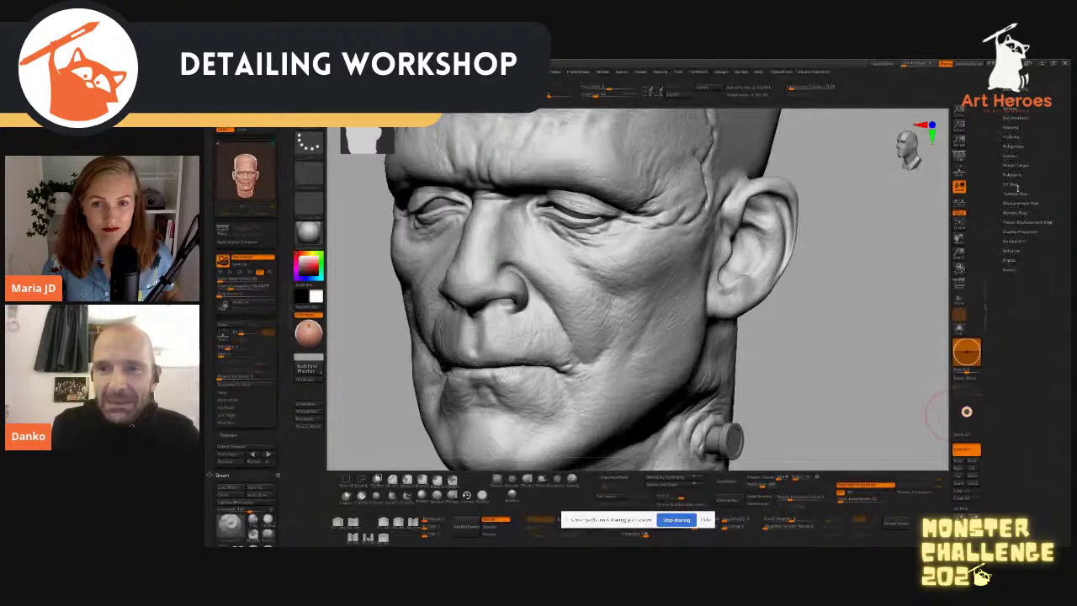
click(1019, 202)
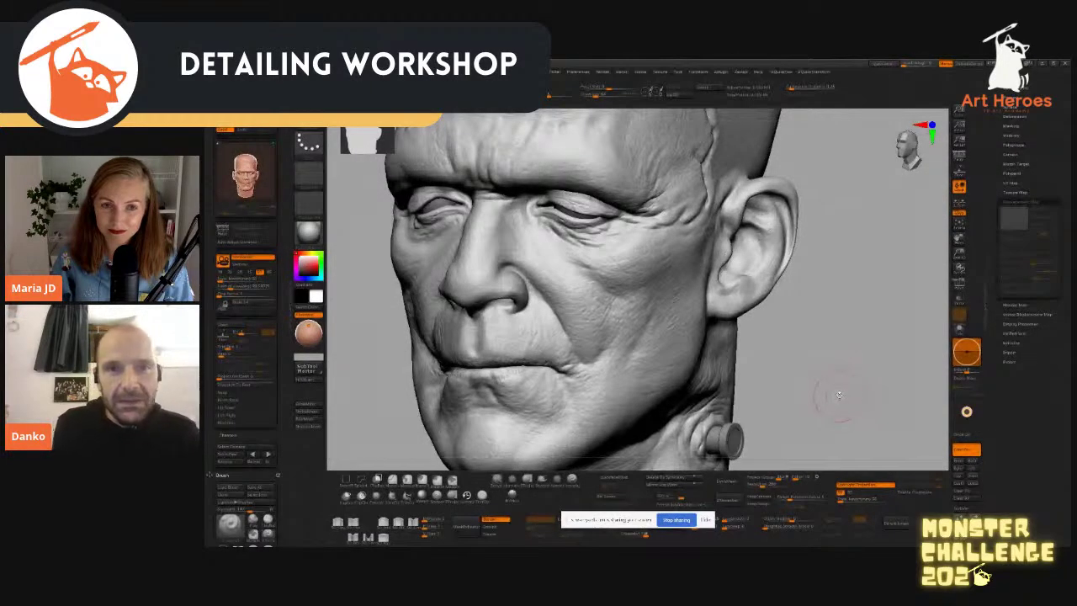
drag(851, 358, 852, 368)
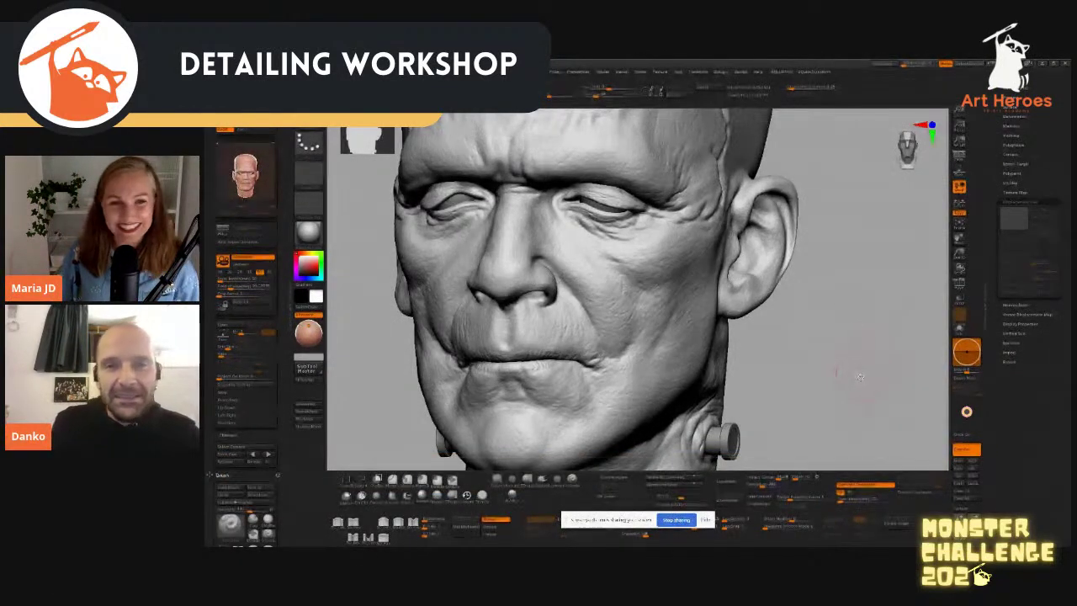
drag(864, 385, 862, 374)
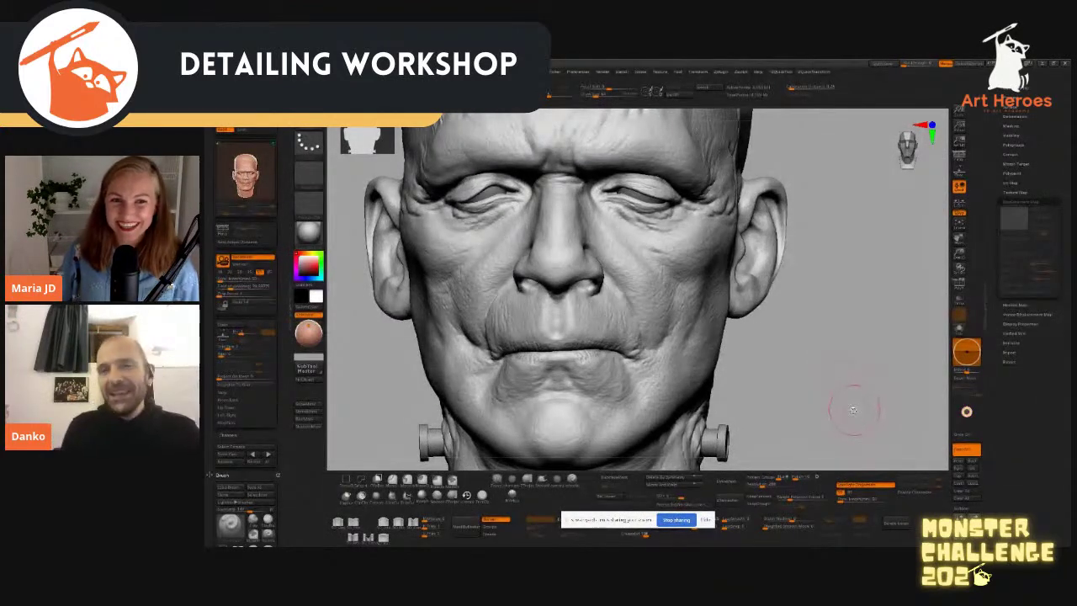
drag(860, 347, 862, 386)
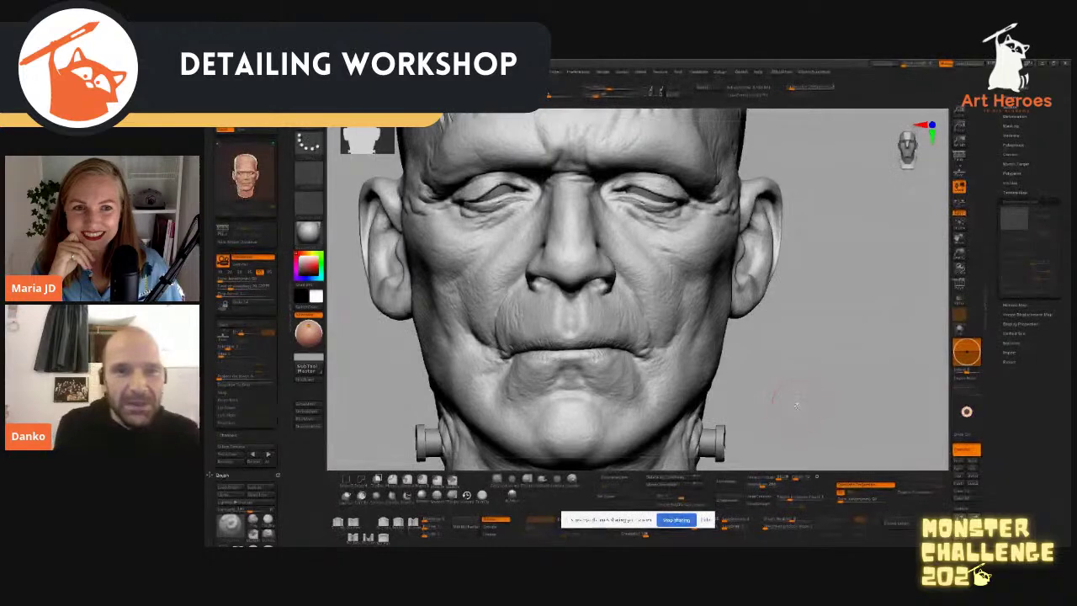
drag(803, 400, 809, 413)
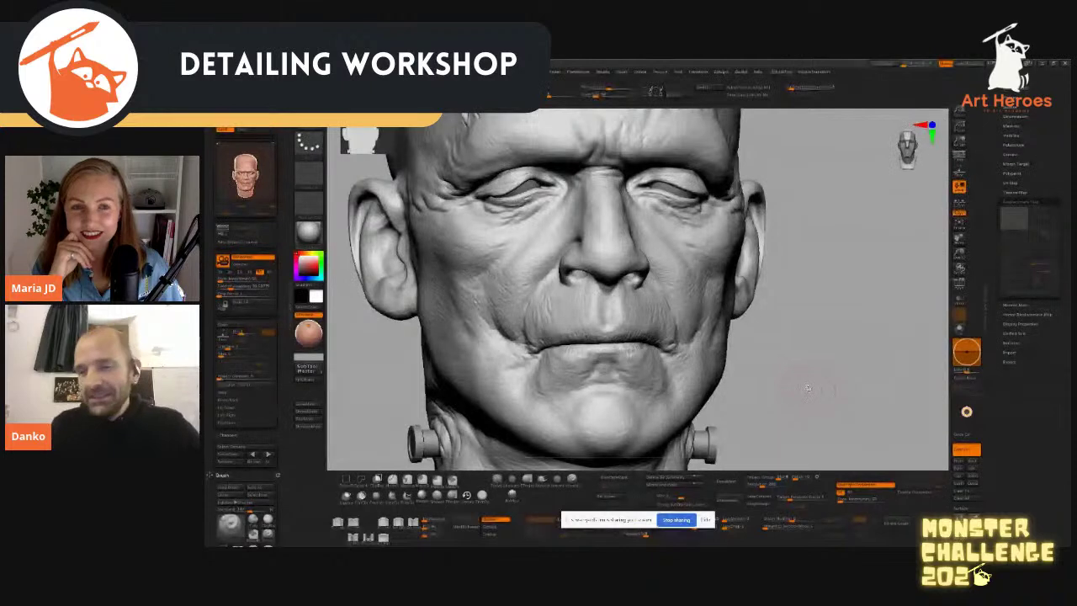
drag(811, 388, 824, 375)
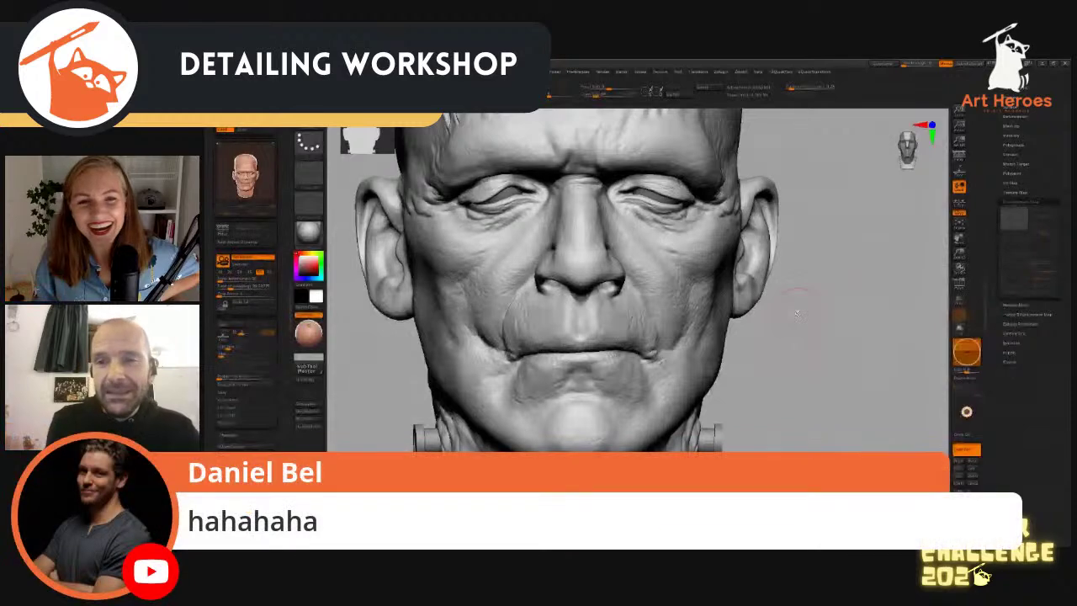
drag(796, 313, 833, 424)
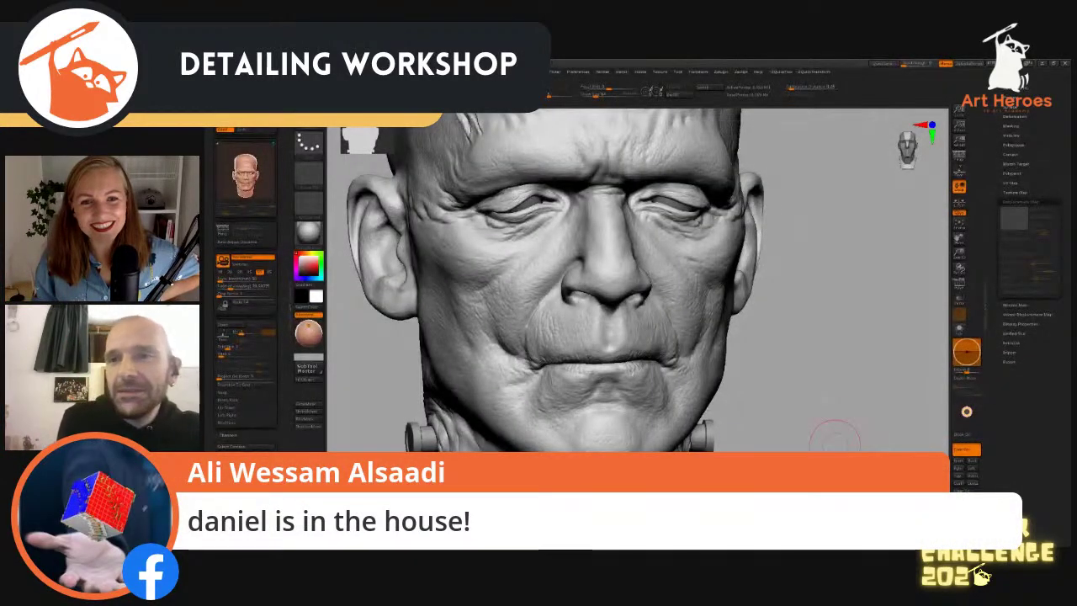
drag(1043, 120, 965, 287)
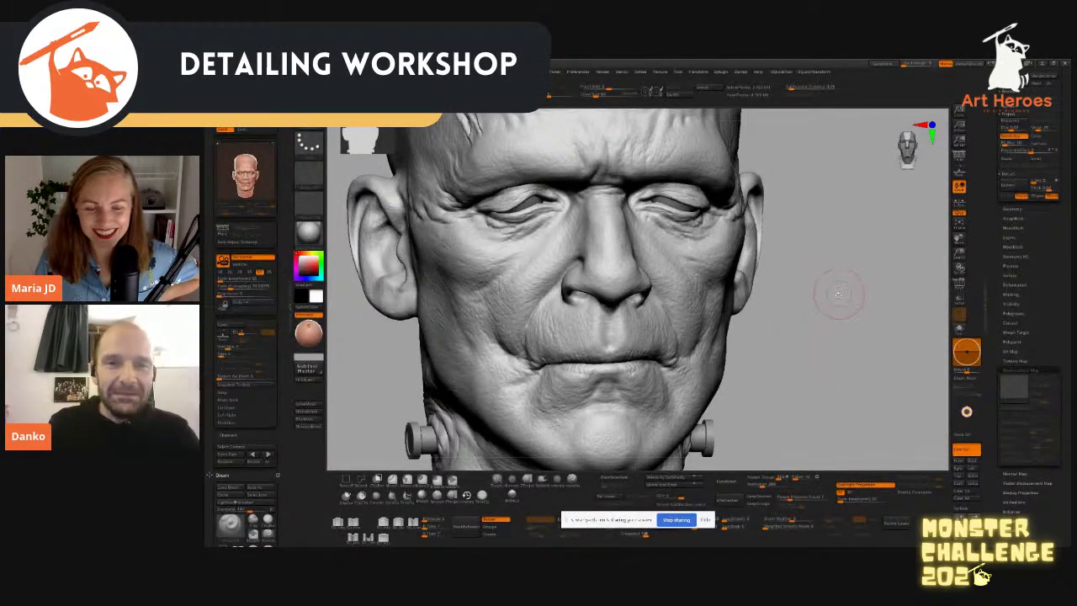
mouse_move(834, 305)
mouse_down()
mouse_move(842, 362)
mouse_move(839, 353)
mouse_up()
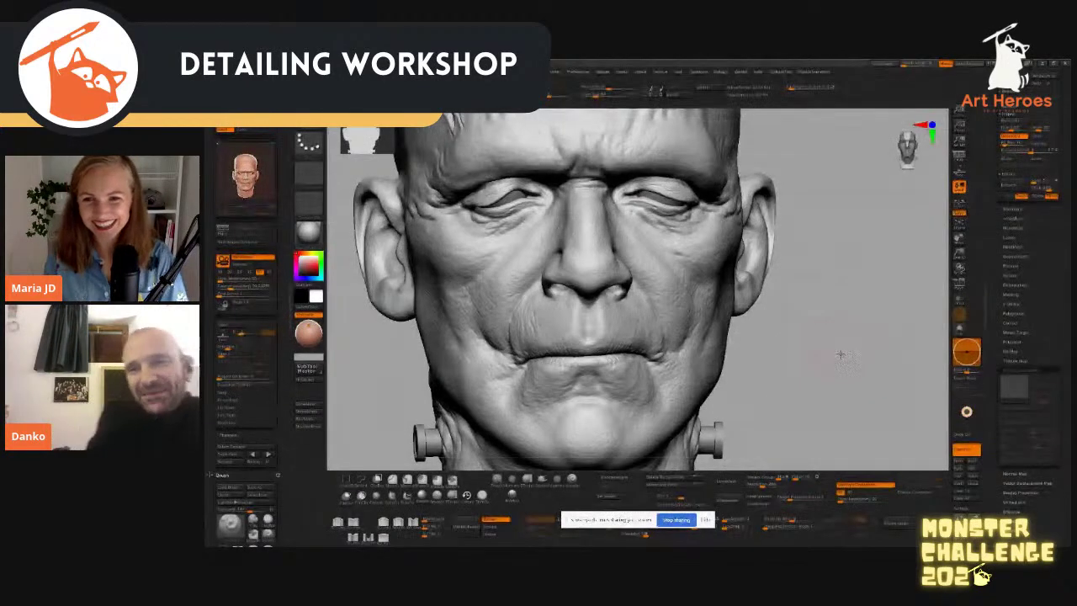
drag(797, 429, 822, 425)
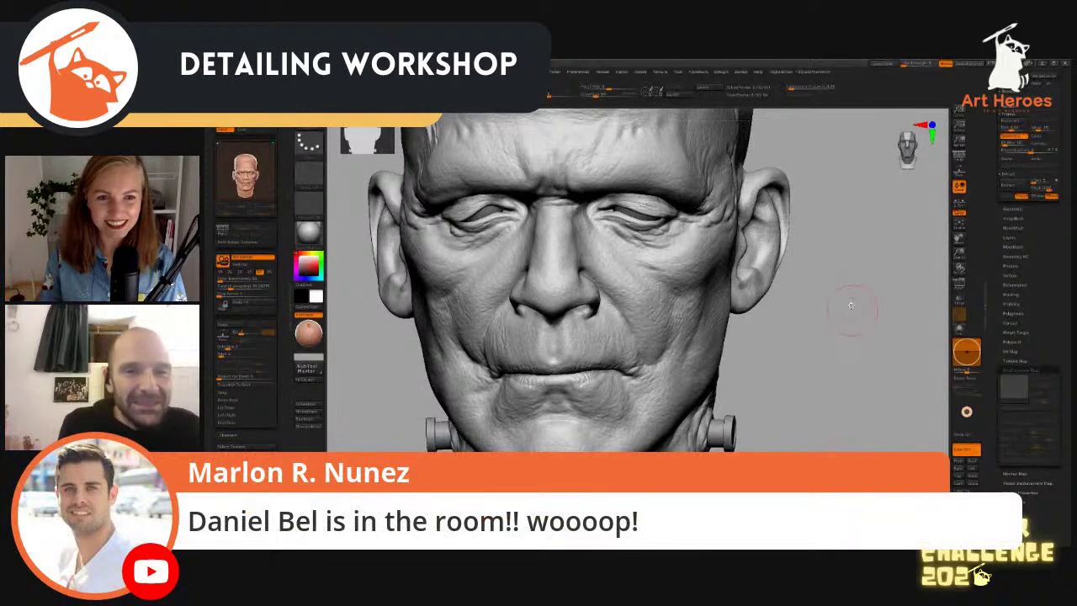
drag(852, 315, 858, 305)
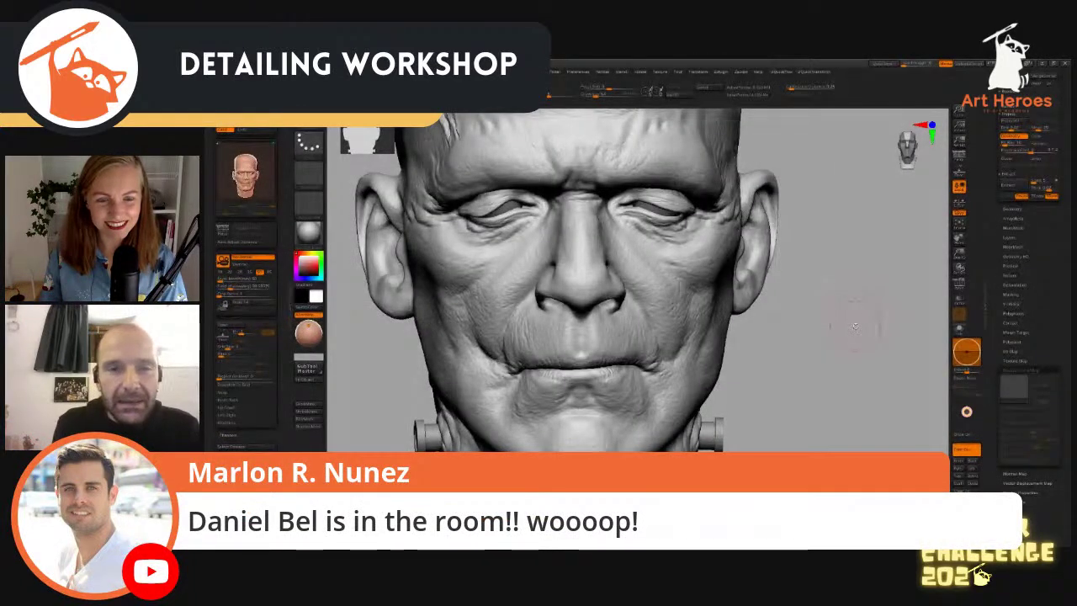
drag(850, 336, 854, 341)
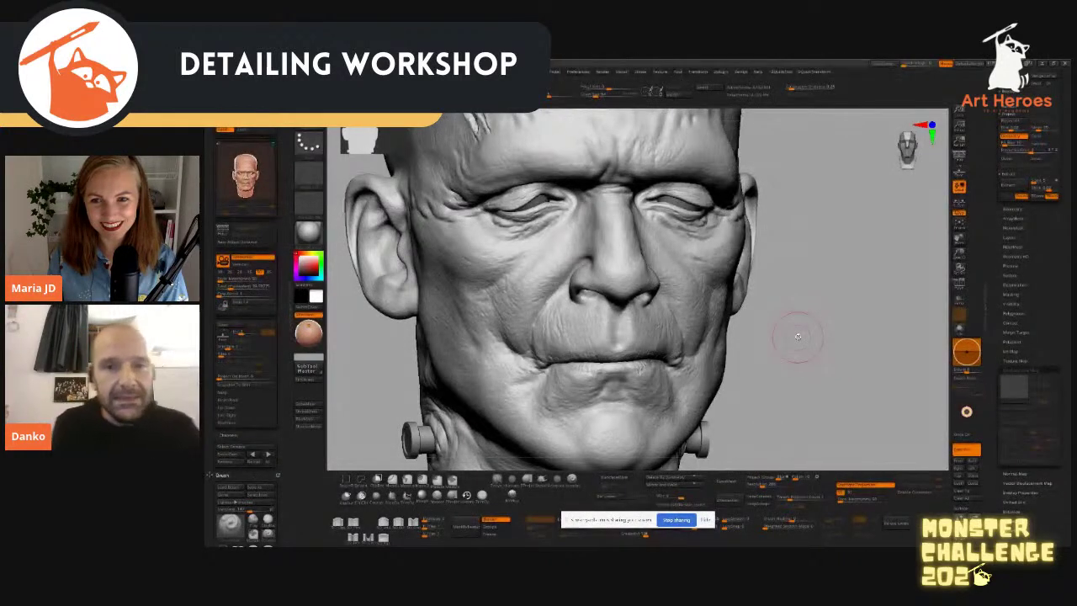
drag(858, 360, 841, 368)
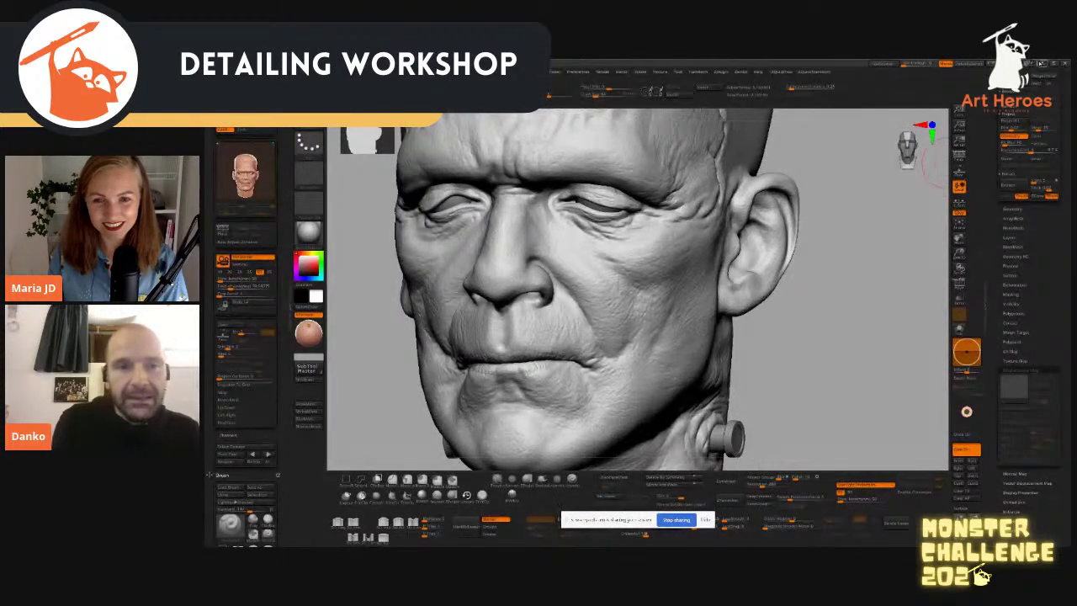
Step: Switch to the browser portfolio and view the Medusa 1:2 scale Bust artwork at full size to inspect its scales
click(1042, 64)
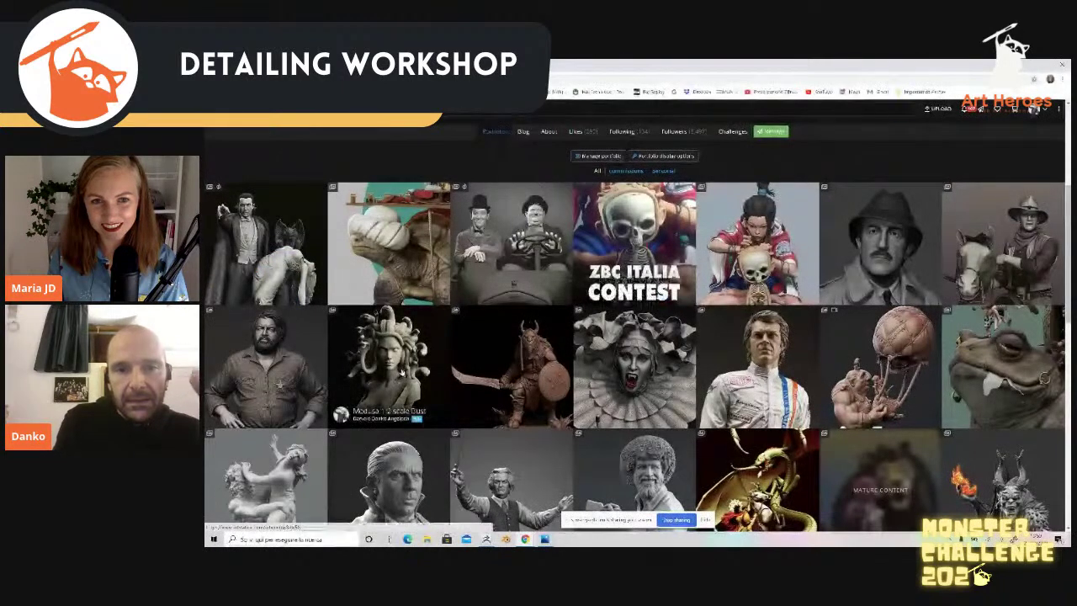
click(392, 374)
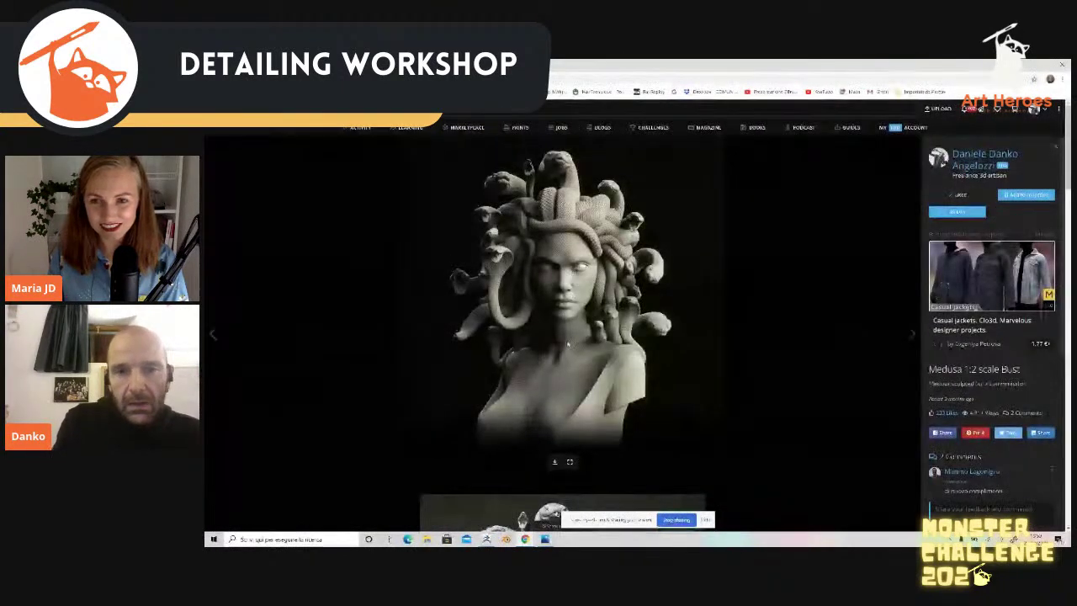
click(569, 463)
click(623, 254)
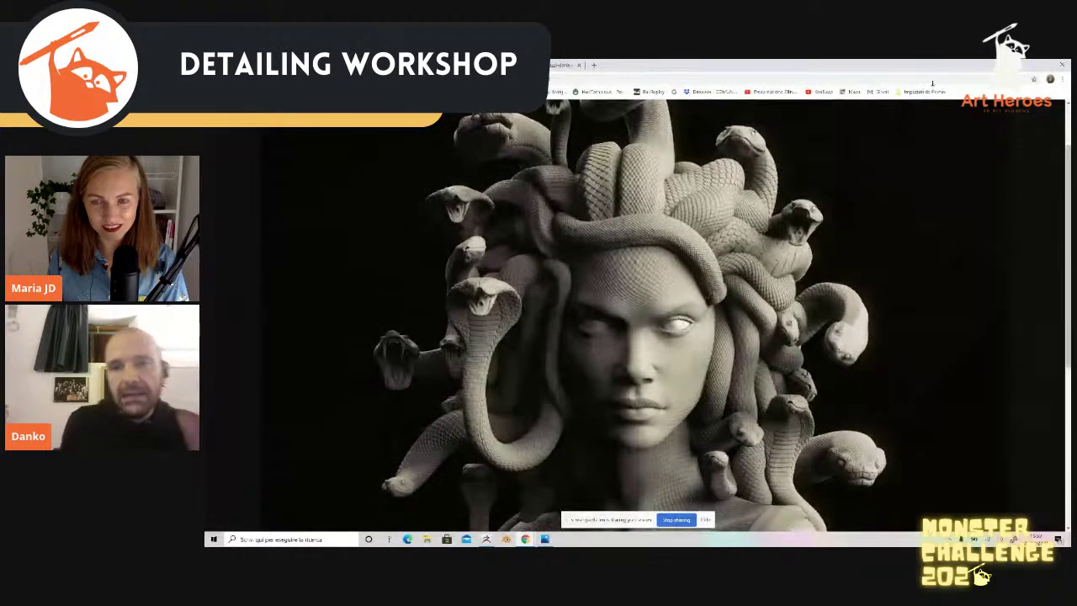
Step: Return to ZBrush and expand the Layers settings of the monster head
click(1028, 65)
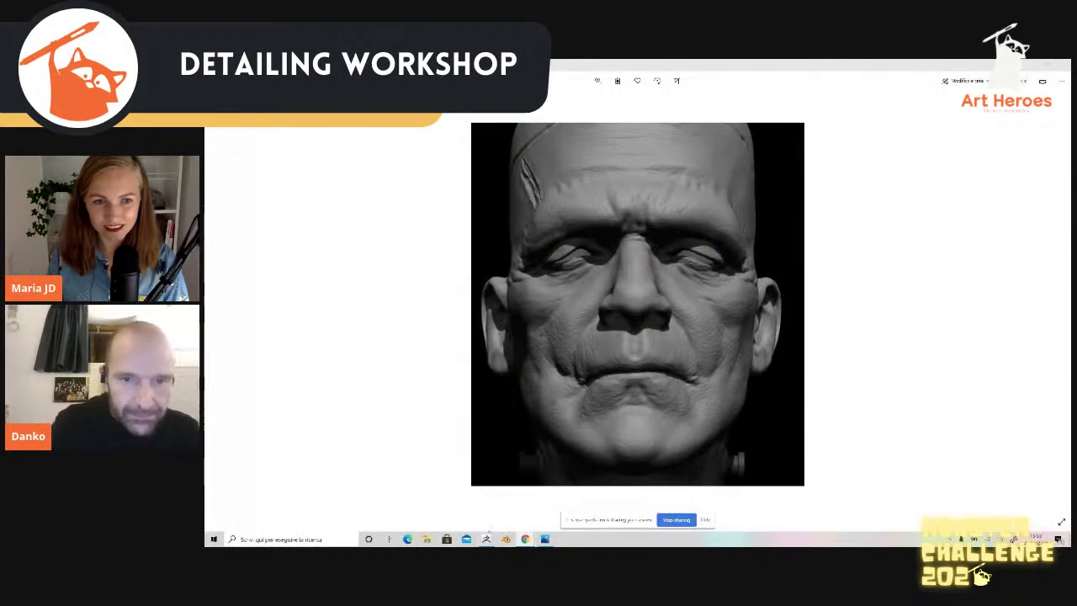
click(487, 539)
drag(1008, 250, 1008, 402)
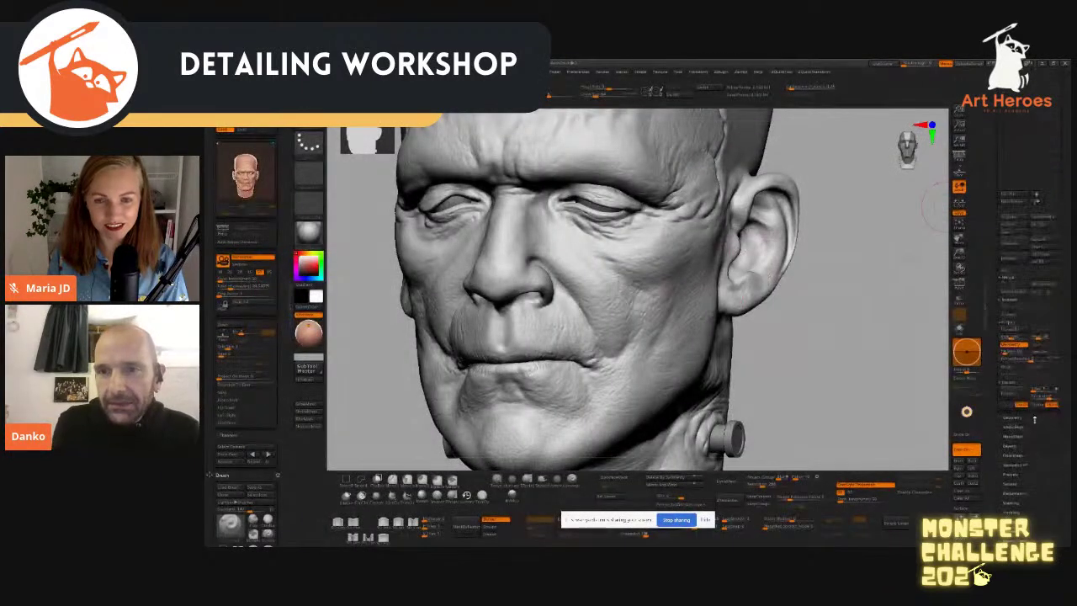
drag(1002, 231, 995, 189)
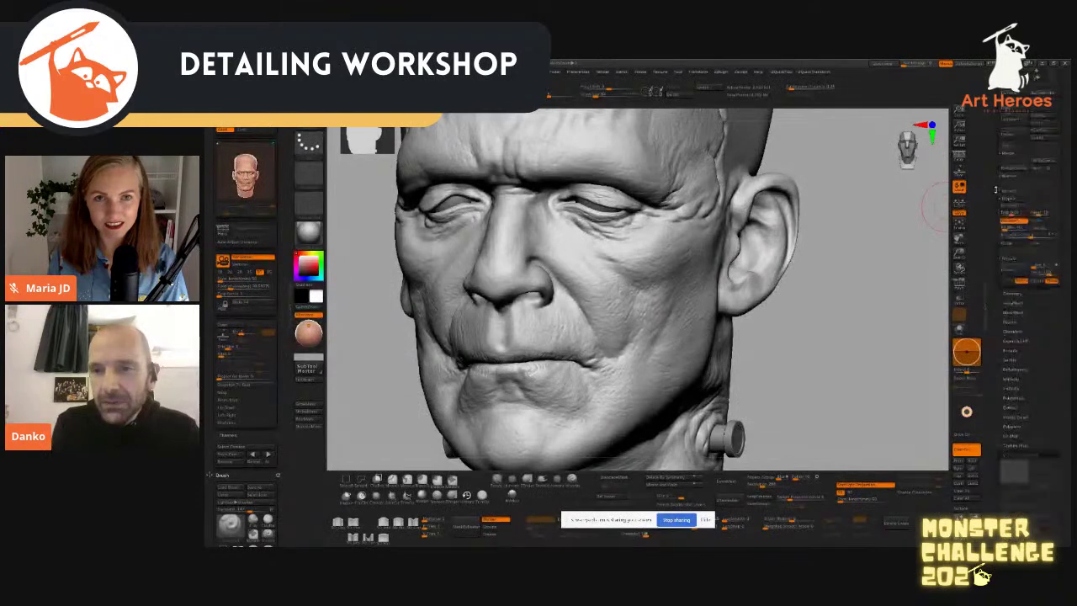
click(1011, 293)
click(1010, 294)
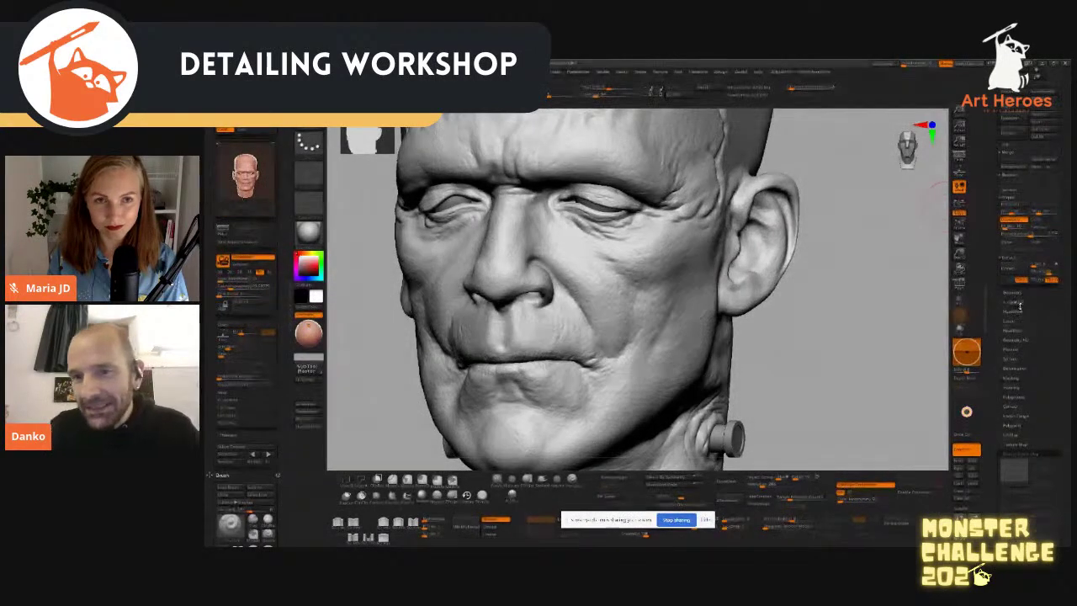
click(1013, 312)
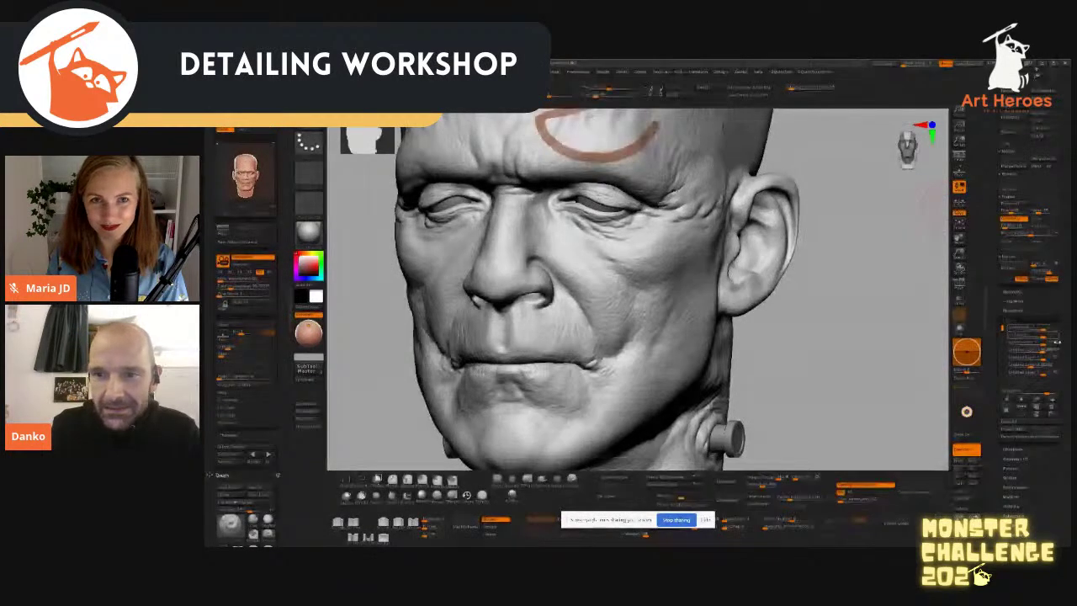
Step: Switch off the detail layers of the monster head and remove the painted stroke from the forehead
click(1057, 357)
click(1057, 365)
click(1057, 373)
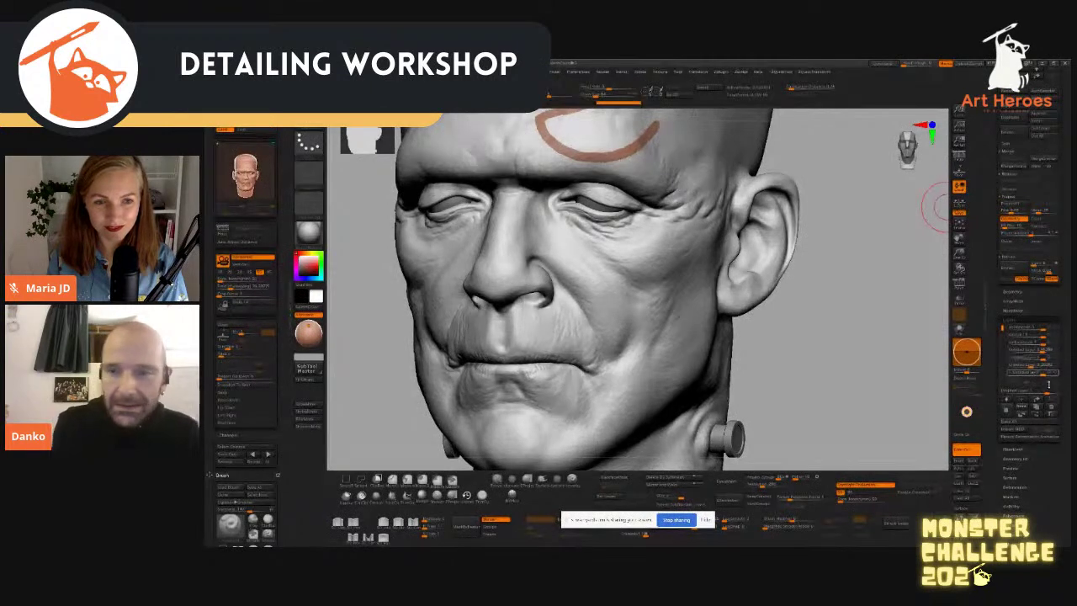
click(1005, 410)
drag(1061, 298, 1060, 504)
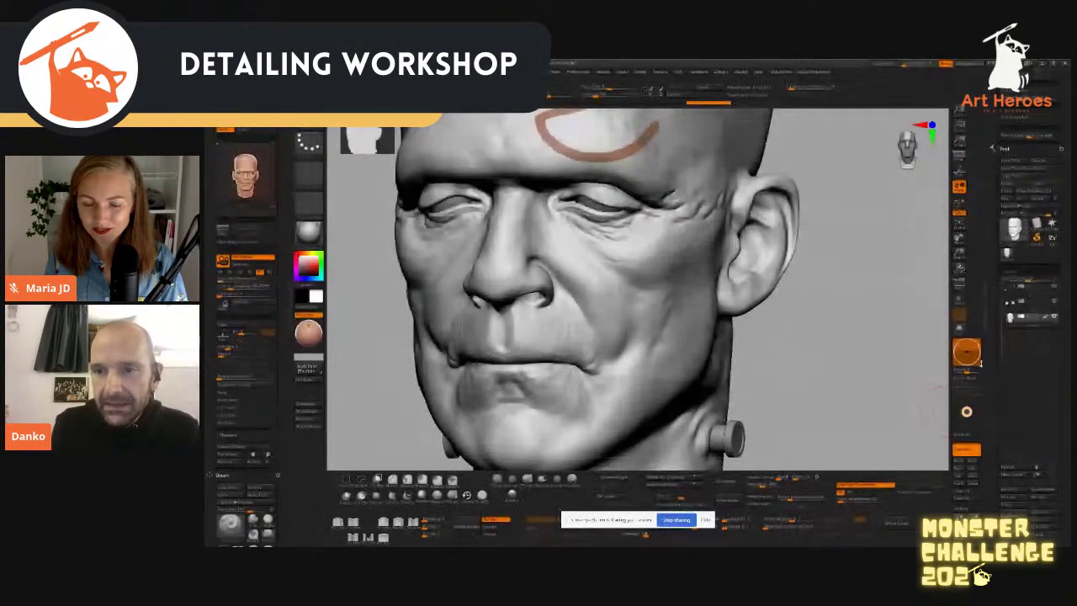
key(ctrl+z)
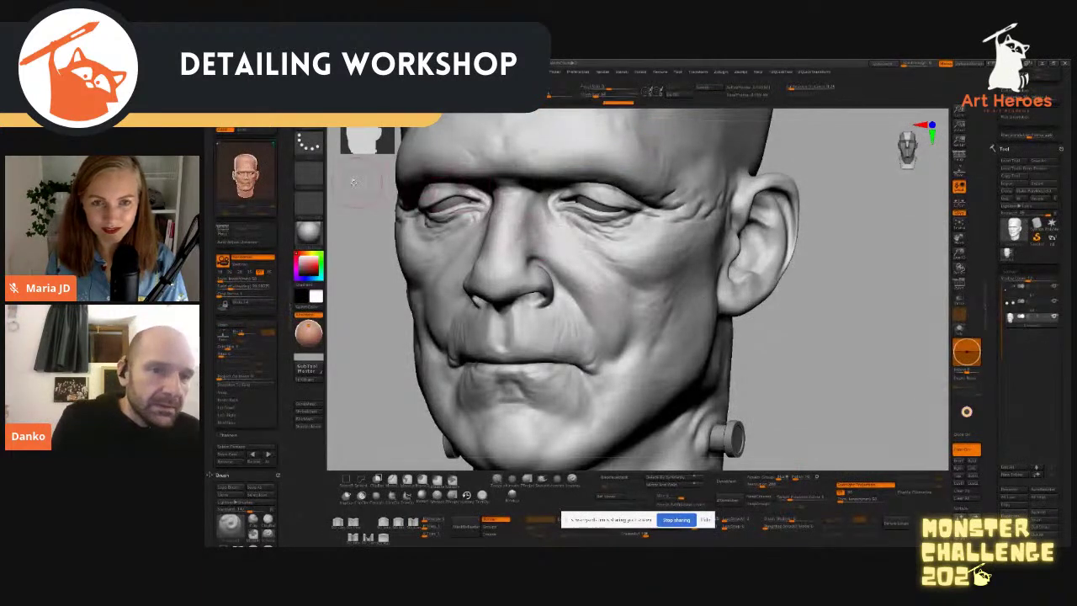
Step: Start importing alphas and open the tileable alphas folder inside the pictures folder
click(313, 179)
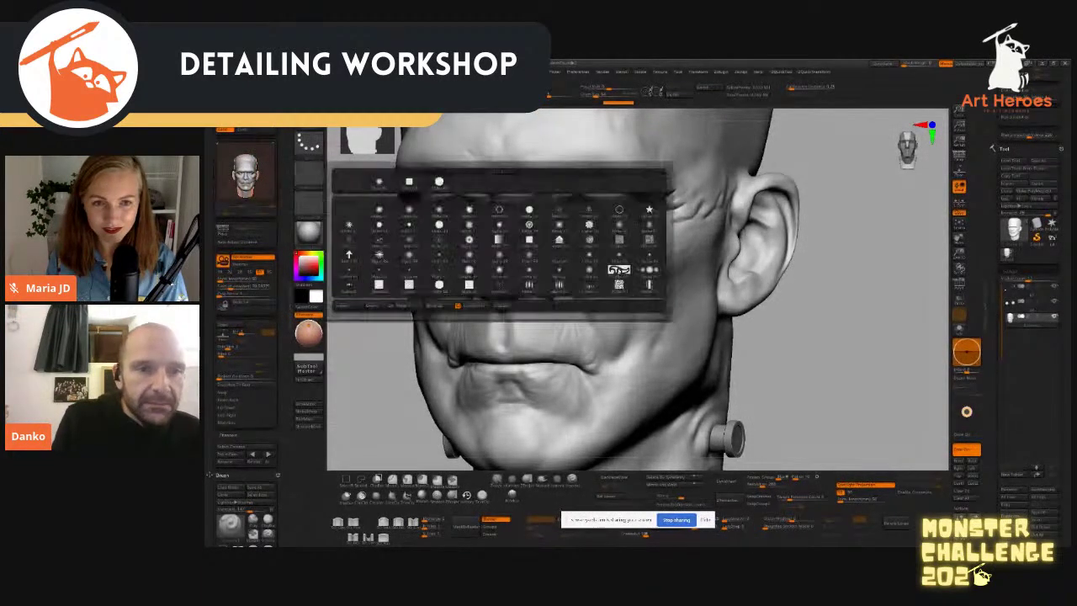
click(345, 305)
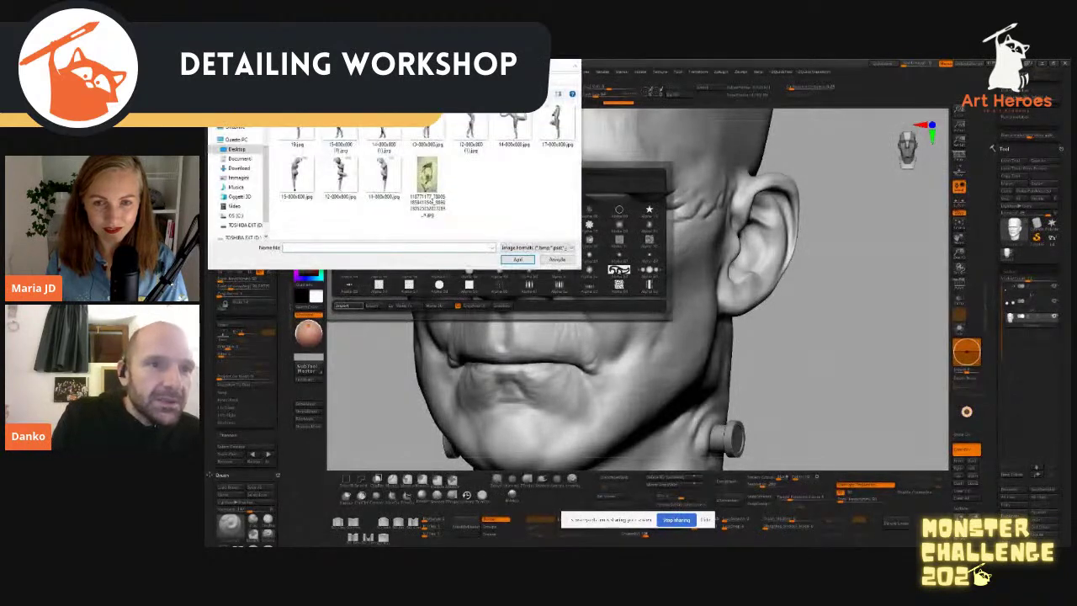
scroll(246, 152, up, 3)
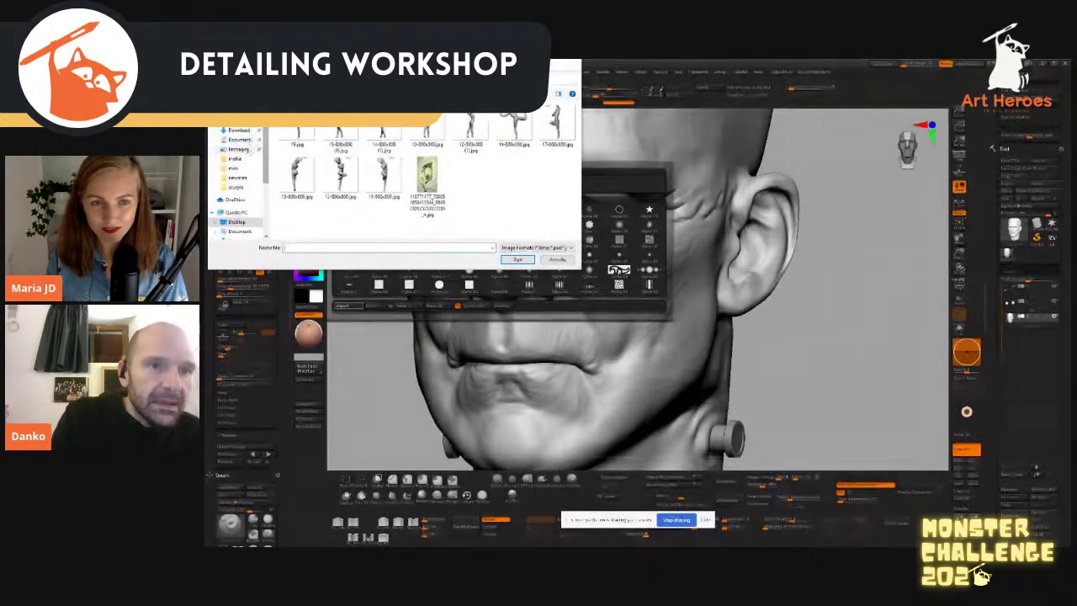
click(239, 148)
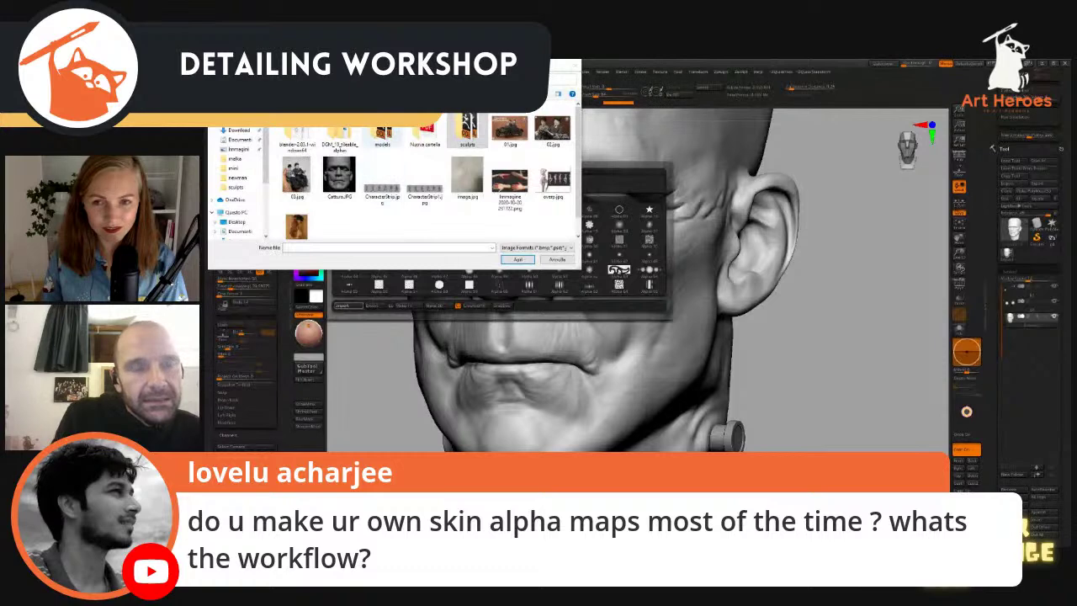
double_click(340, 136)
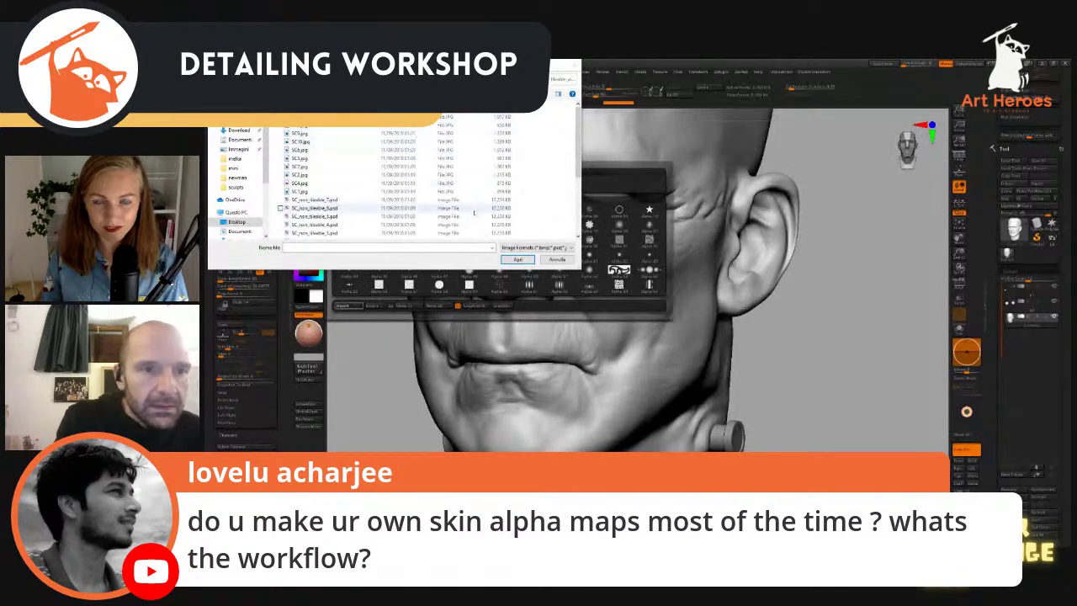
Step: Import the range of PSD skin alphas from SC_non_tileable_7.psd through SC1.psd
scroll(579, 180, down, 3)
drag(581, 181, 580, 207)
click(357, 115)
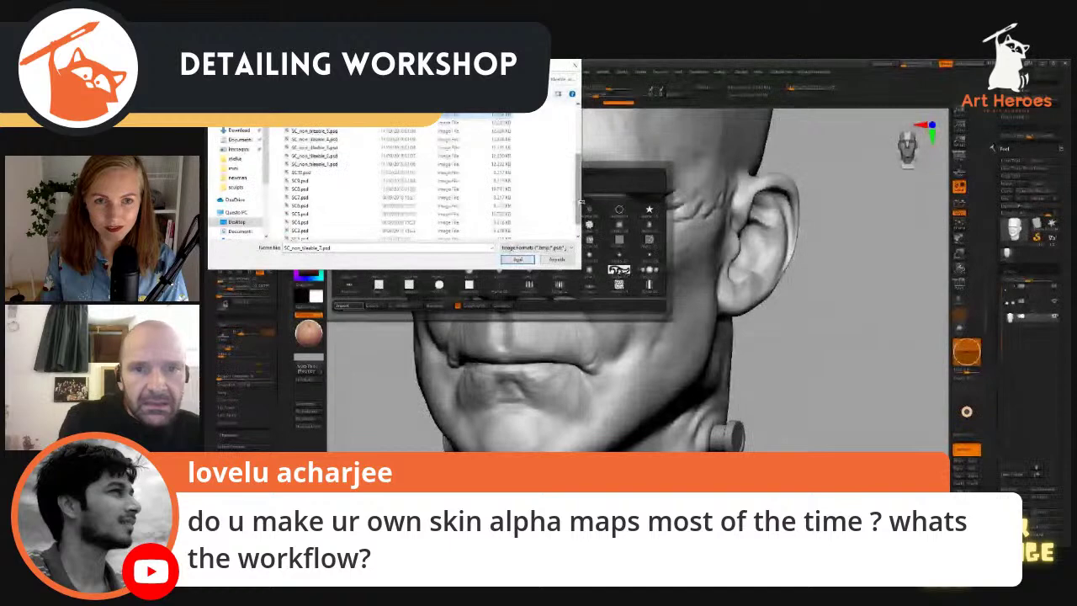
scroll(577, 228, down, 1)
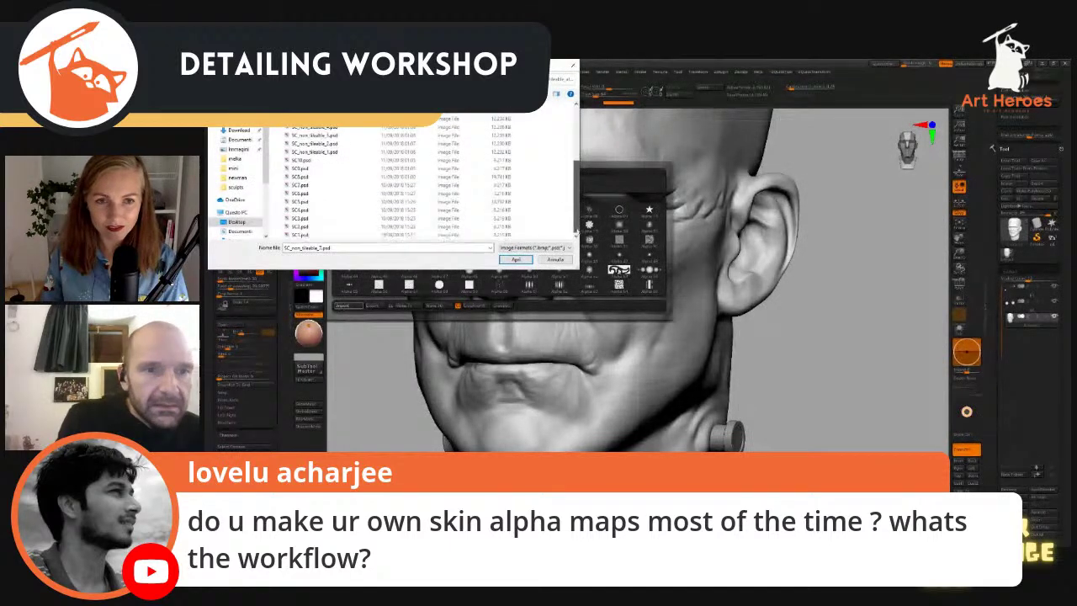
shift+click(353, 234)
click(518, 260)
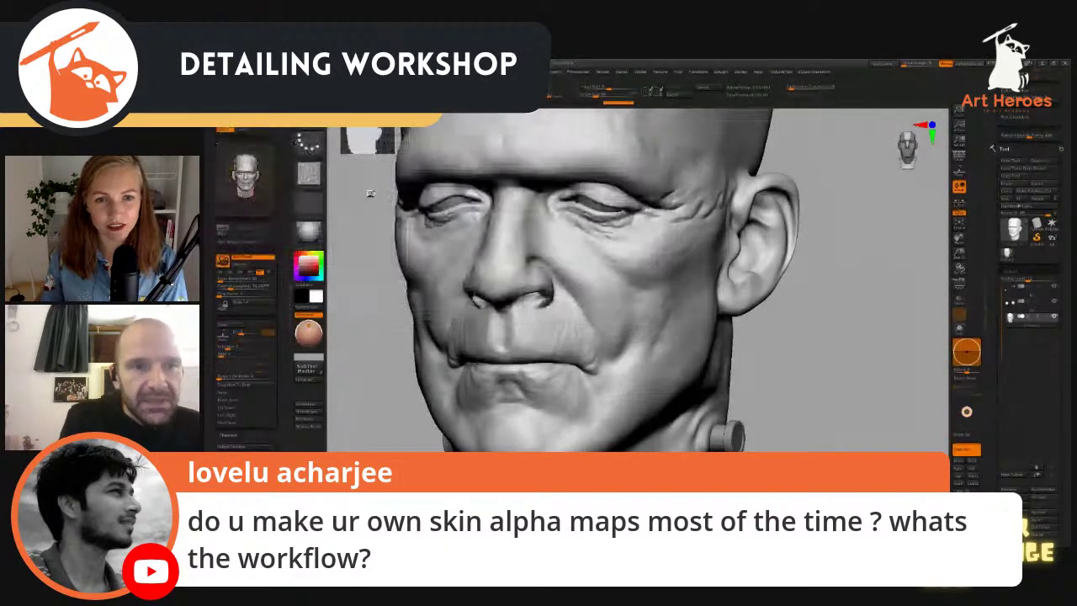
Step: Examine the sculpted facial forms and main wrinkles of the head from front and three-quarter angles
drag(771, 322, 650, 282)
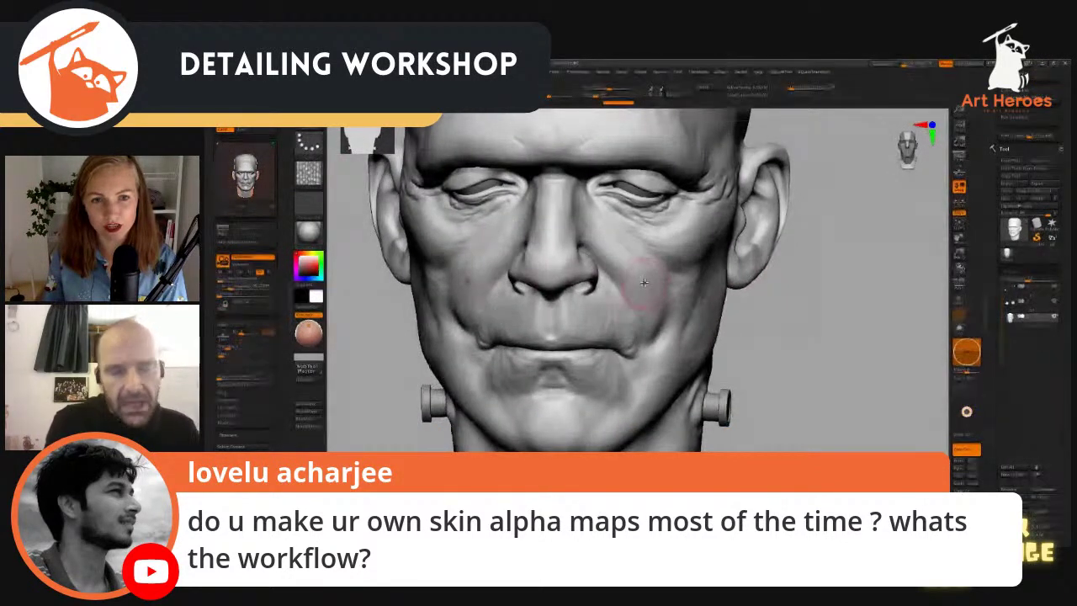
drag(820, 302, 820, 332)
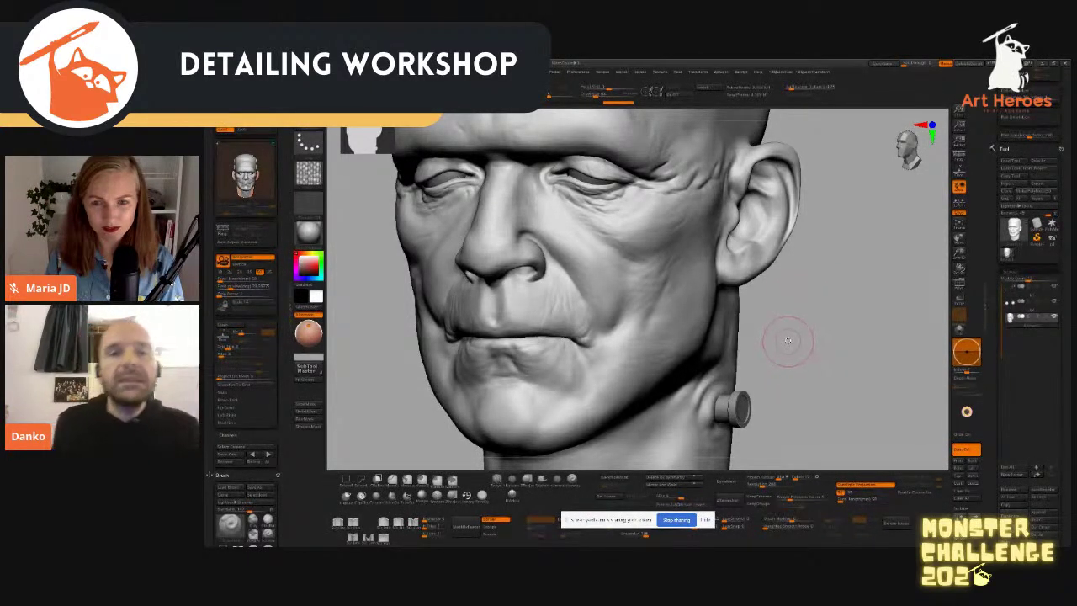
shift+drag(788, 338, 790, 318)
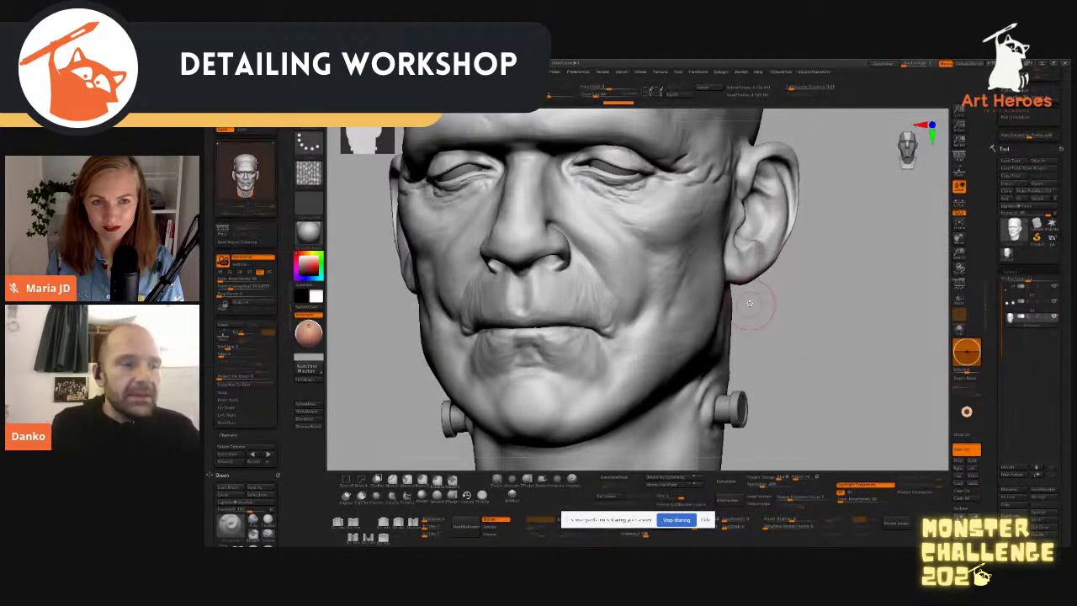
drag(749, 303, 714, 355)
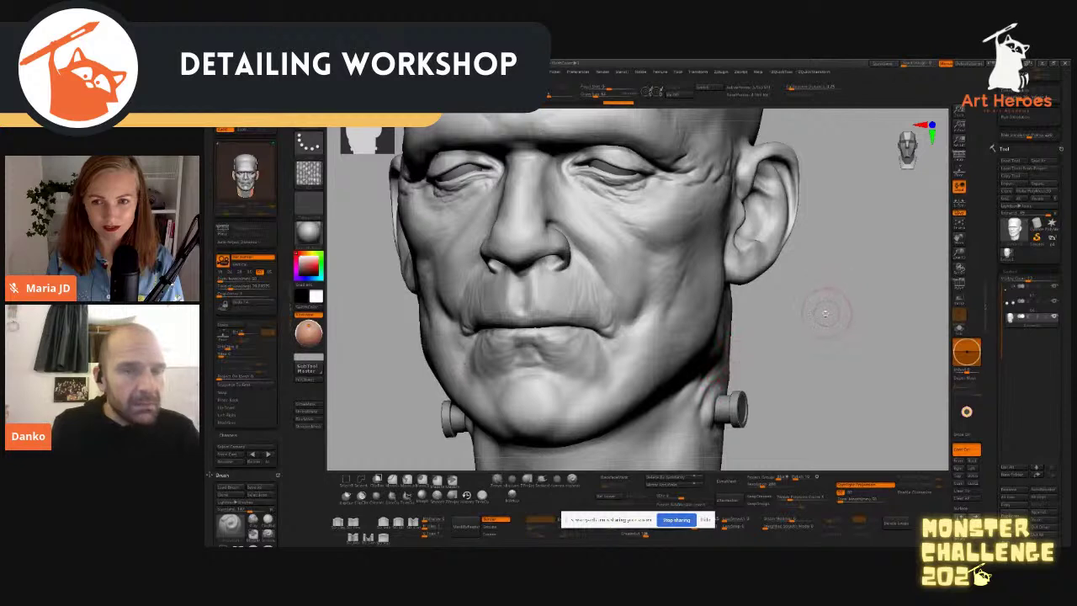
drag(825, 313, 813, 320)
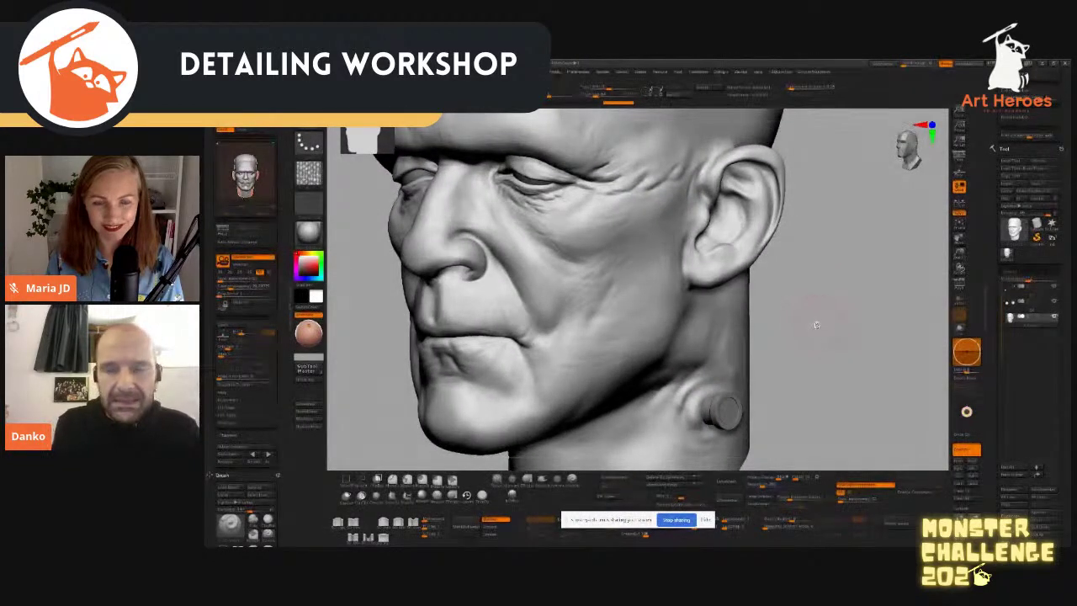
drag(822, 325, 824, 319)
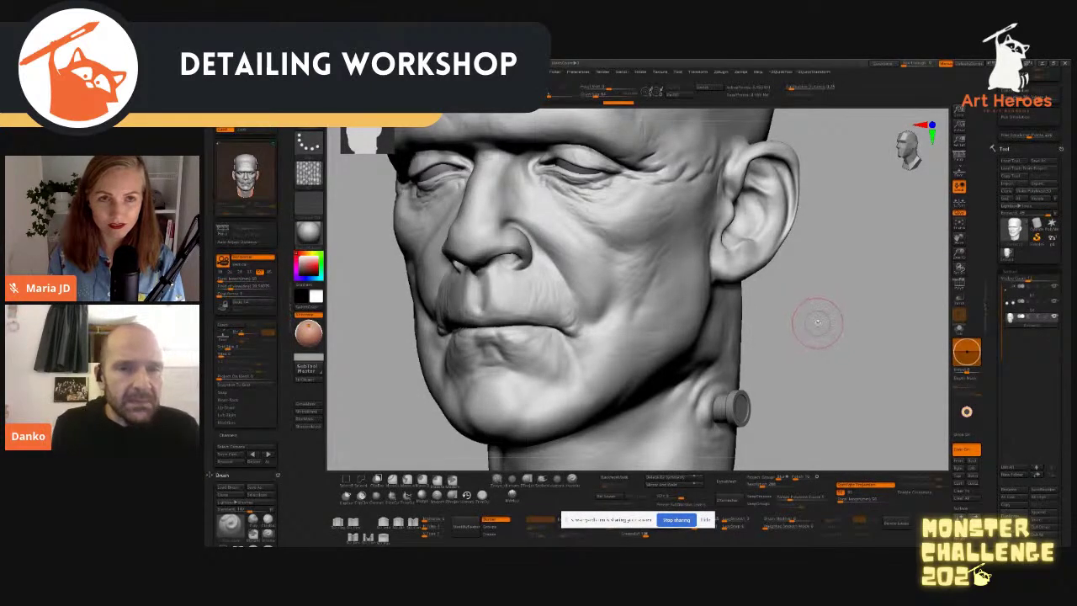
drag(812, 312, 819, 327)
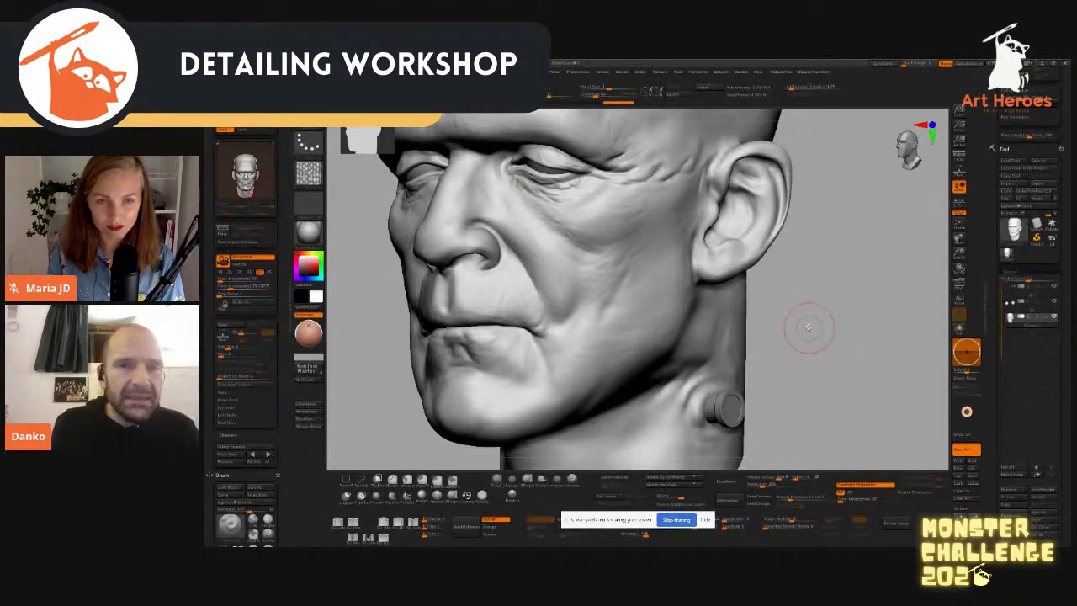
drag(815, 315, 818, 323)
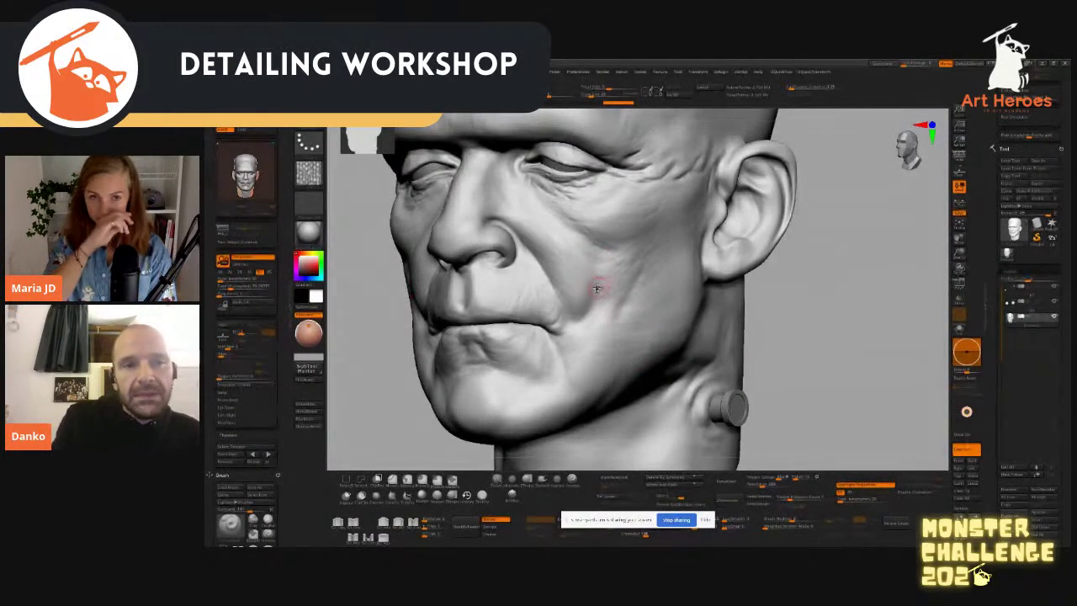
Step: Turn off the brush alpha and sculpt a short crease on the cheek beside the corner of the mouth
click(308, 173)
click(345, 183)
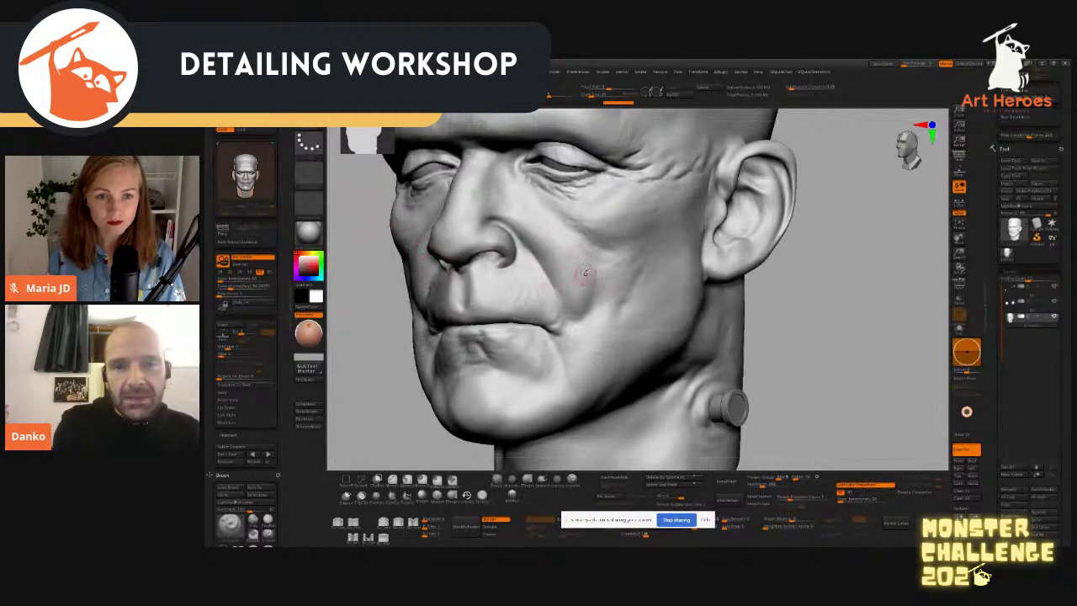
alt+right_drag(604, 303, 637, 304)
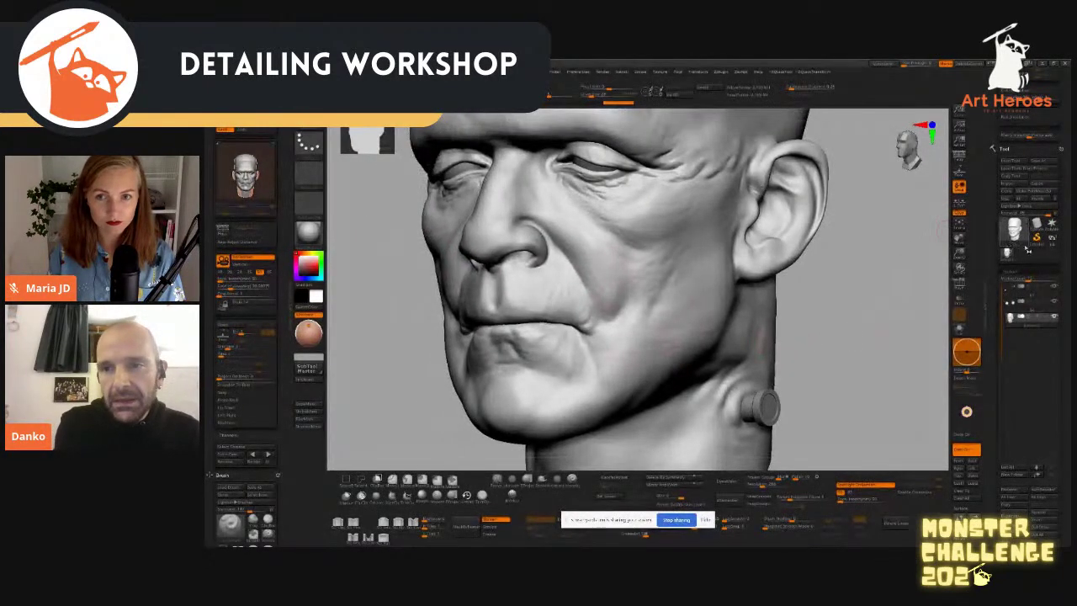
mouse_move(1029, 249)
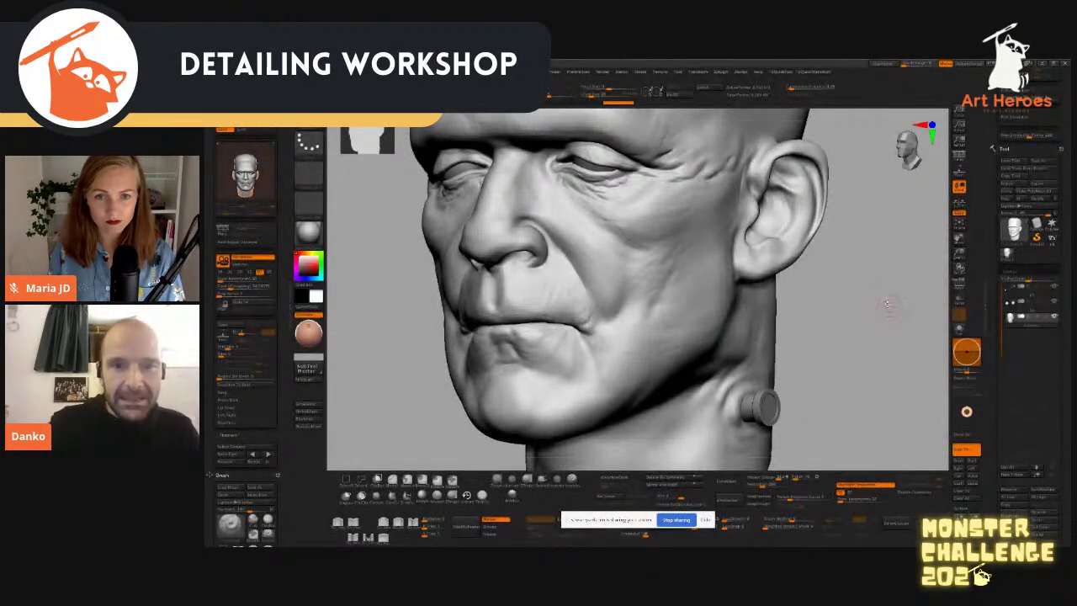
ctrl+right_drag(890, 305, 883, 335)
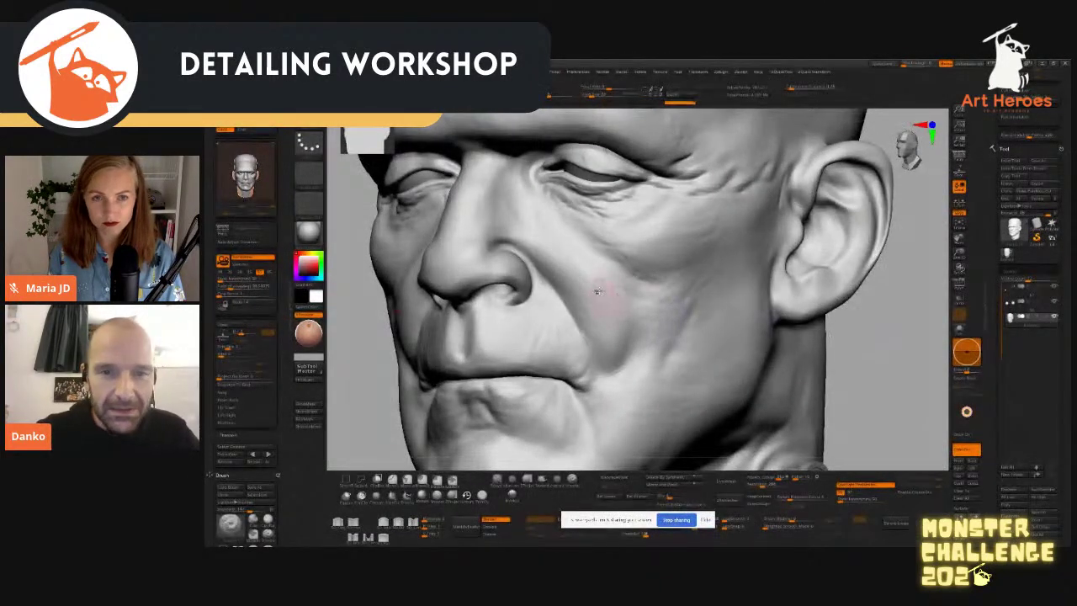
drag(605, 317, 650, 345)
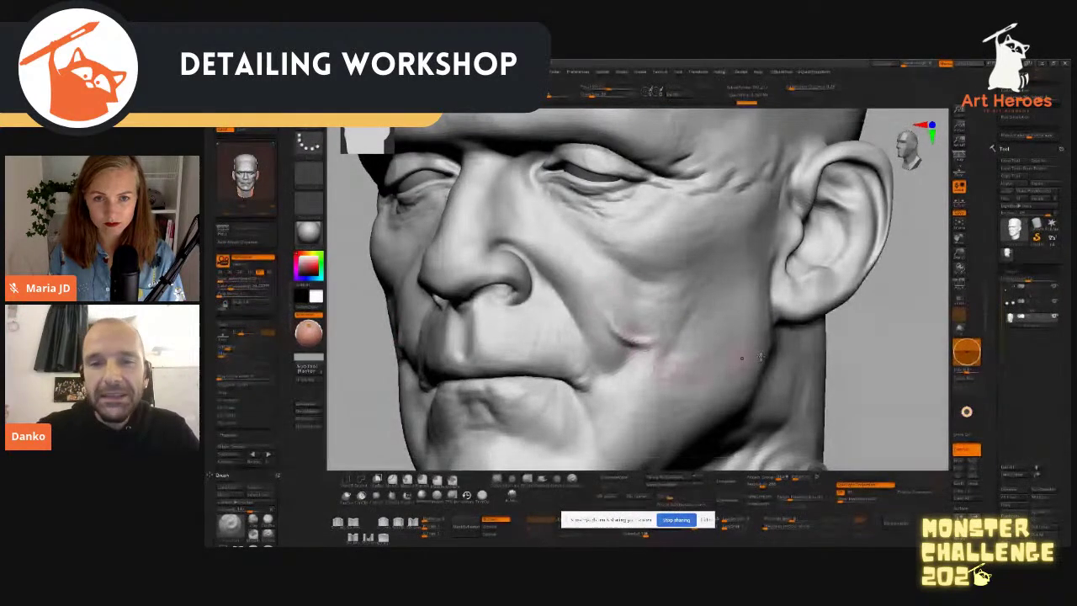
Step: Deepen the cheek crease with further short strokes along its upper edge
alt+right_drag(675, 303, 663, 263)
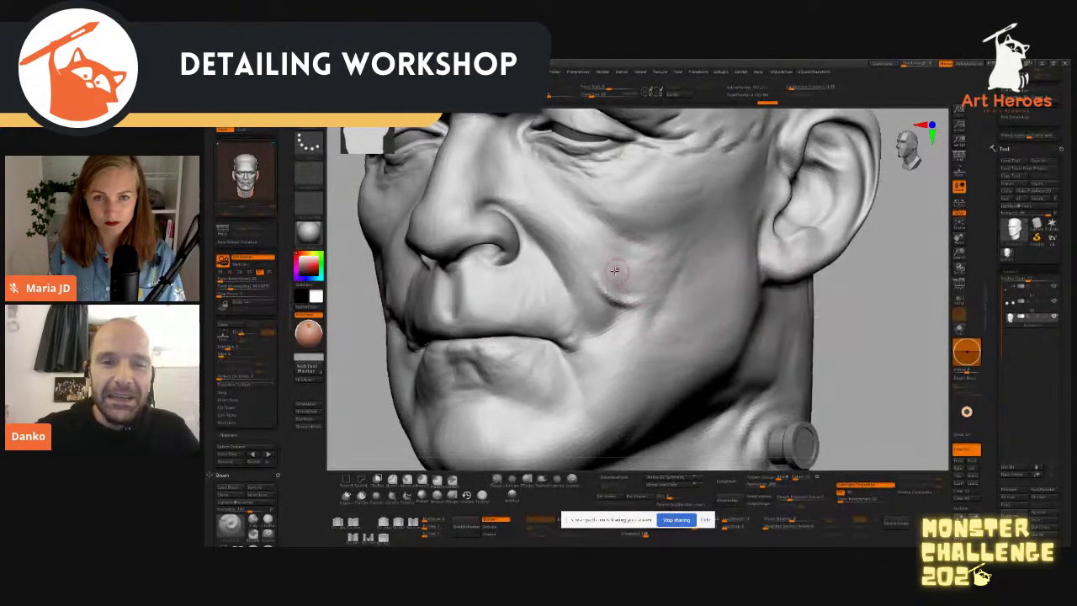
mouse_move(603, 287)
mouse_down()
mouse_move(643, 308)
mouse_move(634, 294)
mouse_up()
mouse_move(616, 282)
mouse_down()
mouse_move(643, 298)
mouse_move(624, 301)
mouse_move(628, 281)
mouse_move(620, 290)
mouse_move(636, 278)
mouse_up()
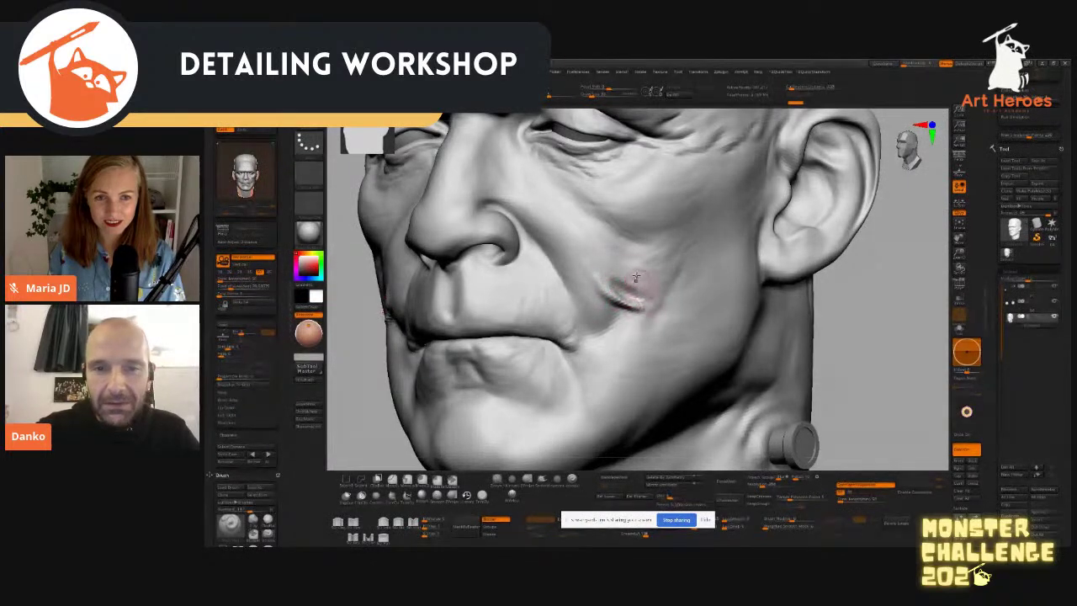
mouse_move(616, 286)
mouse_down()
mouse_move(620, 304)
mouse_move(618, 285)
mouse_up()
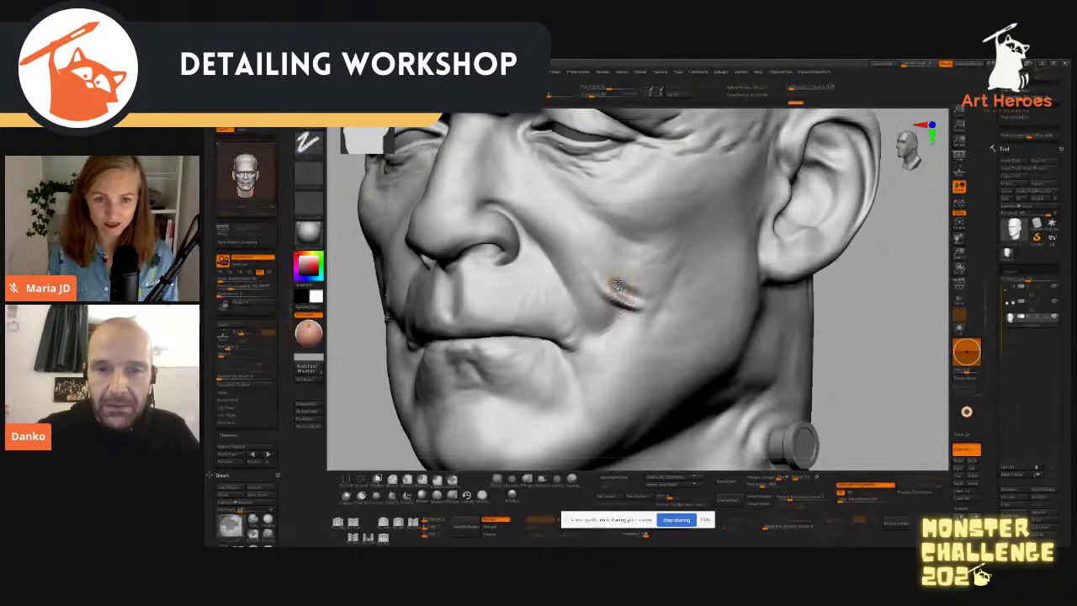
Step: Sculpt along the cheek crease within an inverted, softened mask, and clear the mask
ctrl+drag(618, 284, 637, 305)
ctrl+click(671, 329)
ctrl+click(841, 354)
ctrl+click(784, 350)
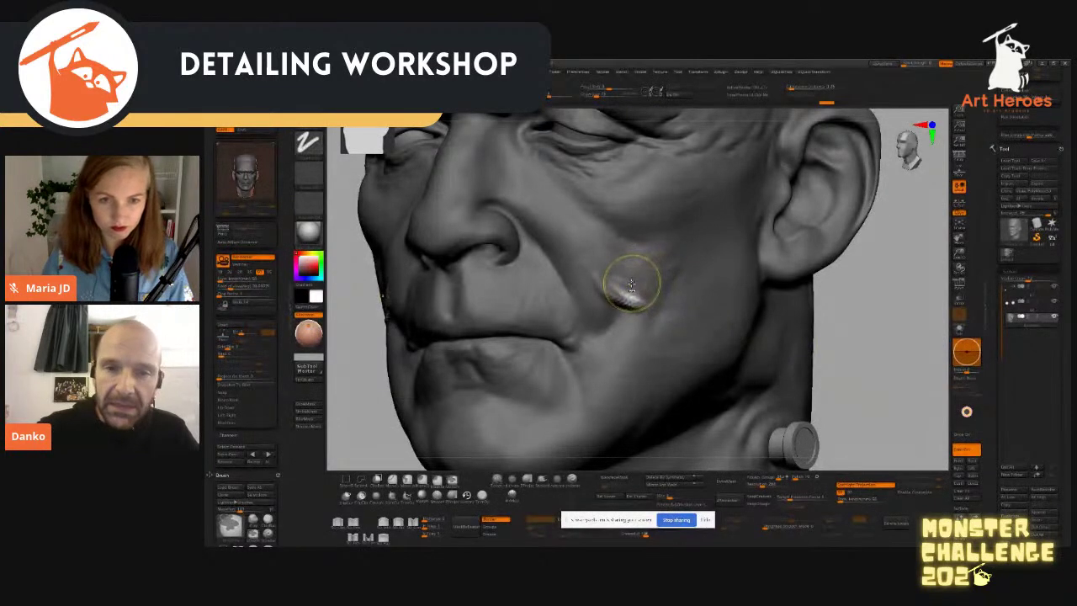
mouse_move(633, 288)
mouse_down()
mouse_move(618, 295)
mouse_move(631, 294)
mouse_up()
ctrl+click(847, 377)
ctrl+click(841, 362)
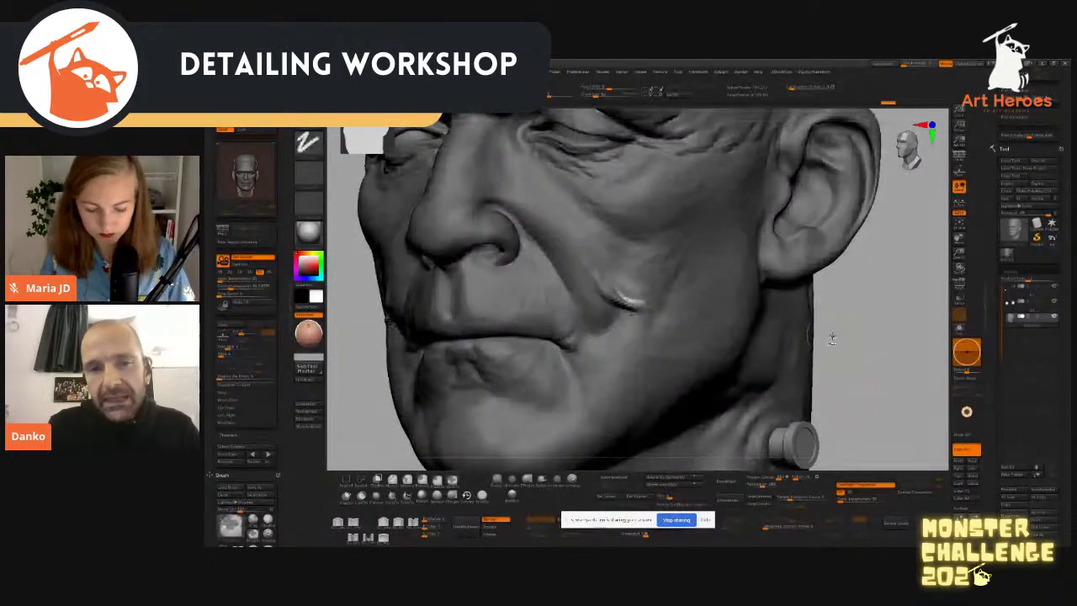
ctrl+drag(845, 348, 841, 384)
Step: Smooth the skin above the crease and sculpt diagonal wrinkles across the cheek with the Standard brush
shift+drag(629, 250, 621, 286)
key(b)
key(s)
key(t)
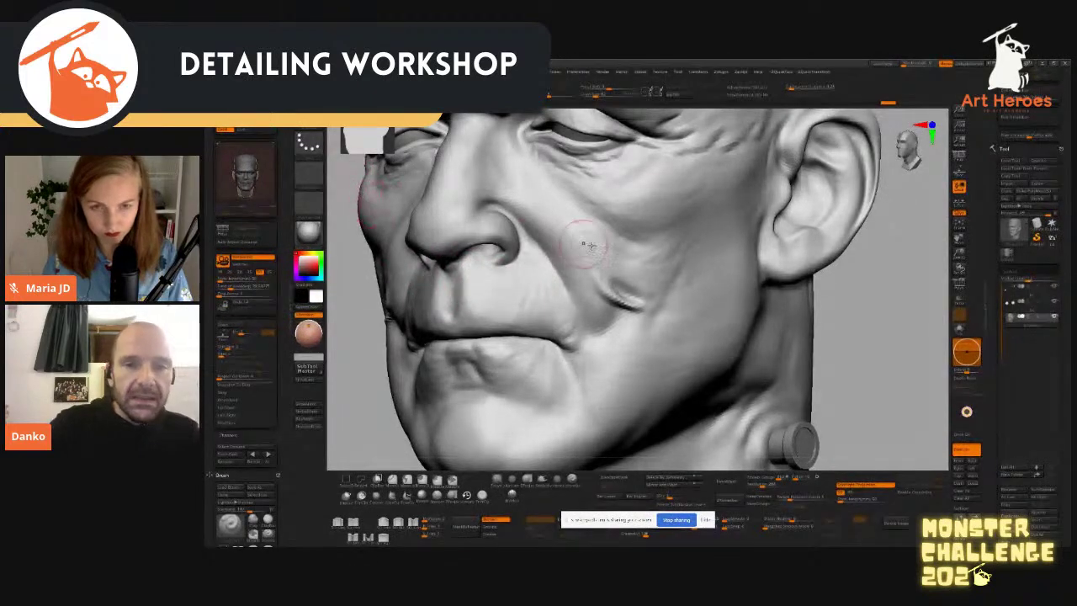
key(w)
key(q)
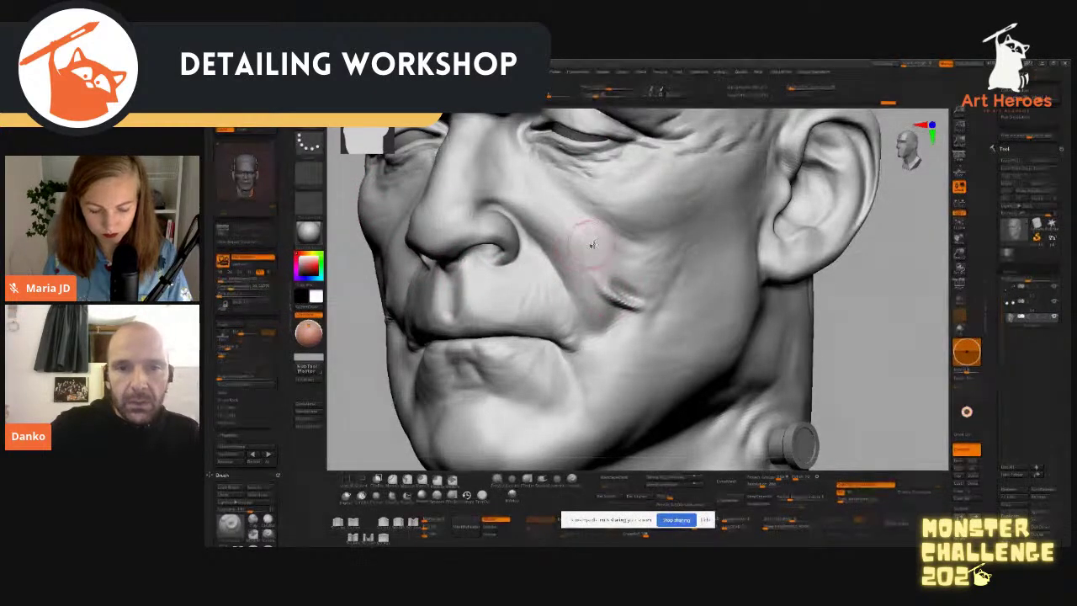
key(s)
drag(575, 233, 645, 284)
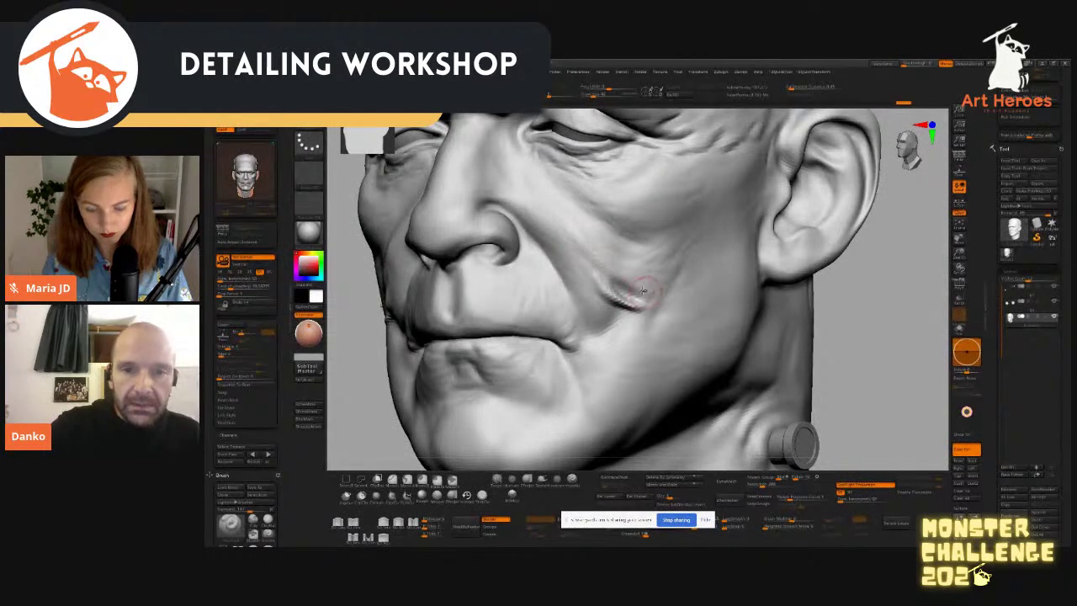
drag(581, 224, 642, 283)
drag(580, 226, 645, 295)
drag(588, 244, 664, 304)
Step: Check the cheek wrinkles from the front and reinforce the diagonal fold running into the crease
drag(855, 351, 636, 261)
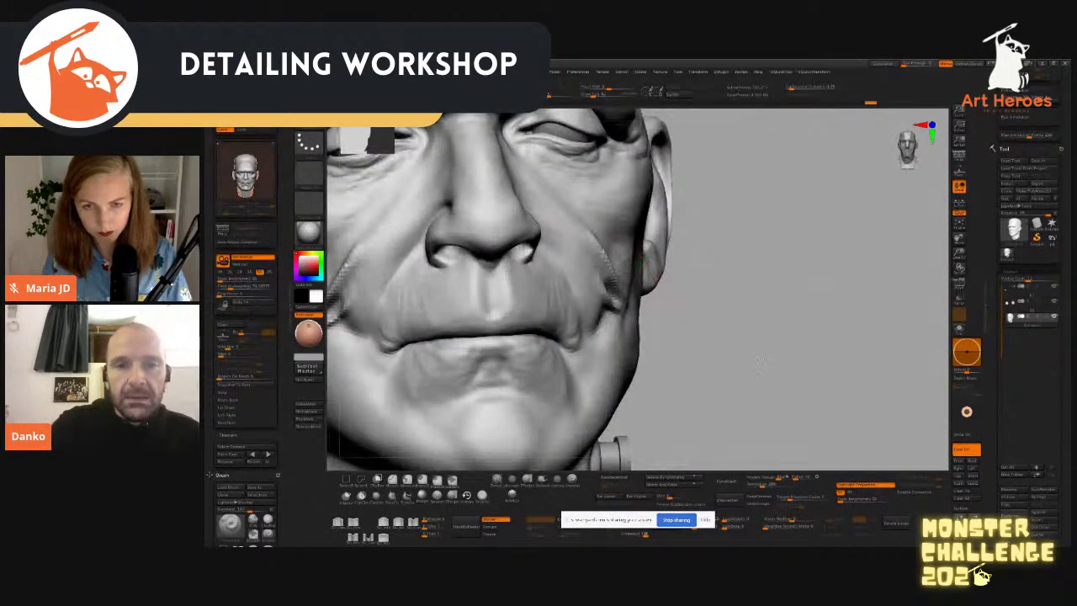
drag(758, 360, 848, 358)
drag(592, 244, 643, 297)
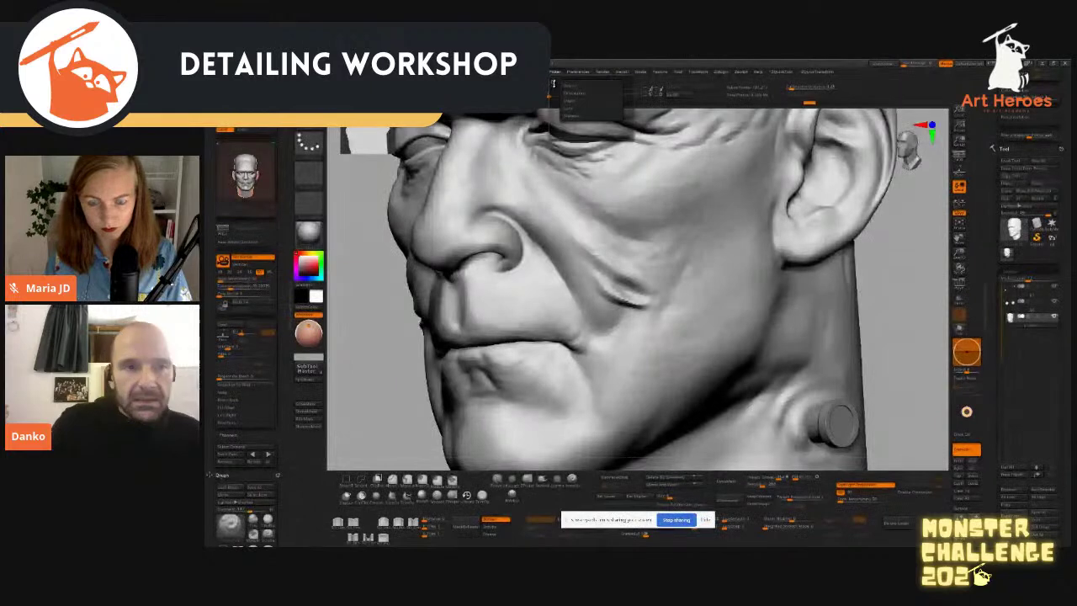
Step: Turn on gravity for the brush and sculpt sagging skin folds above the cheek crease
mouse_move(552, 81)
mouse_down()
mouse_move(399, 221)
mouse_move(274, 186)
mouse_move(279, 232)
mouse_up()
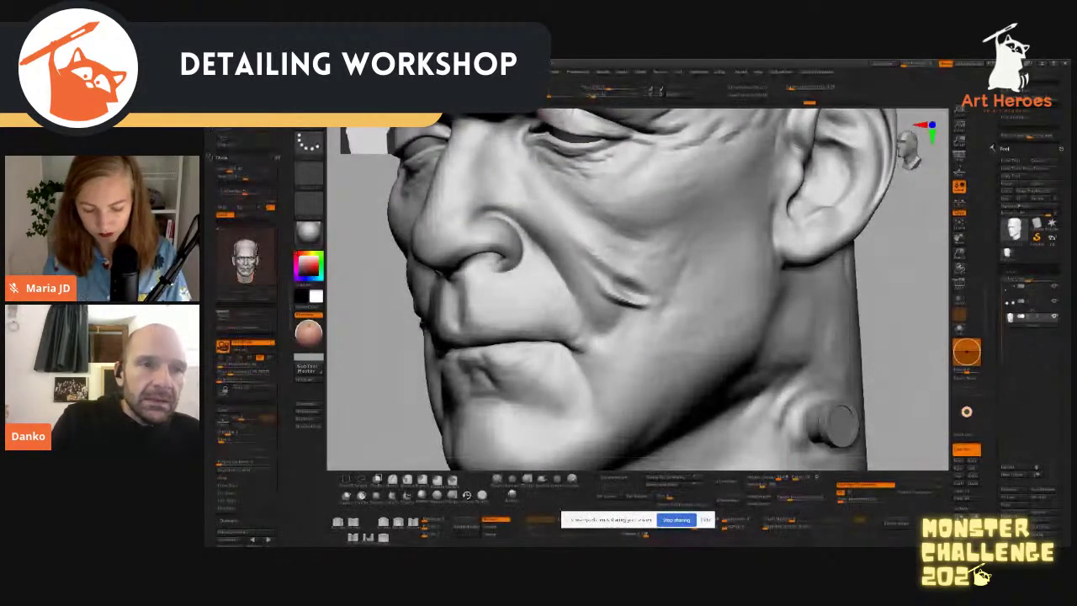
click(967, 412)
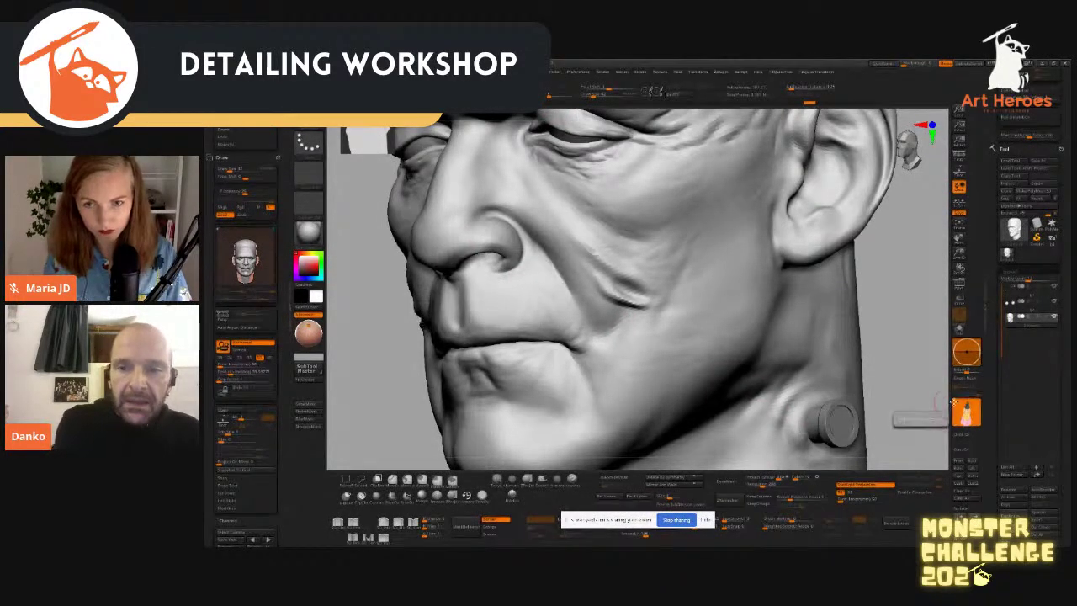
drag(590, 276, 648, 302)
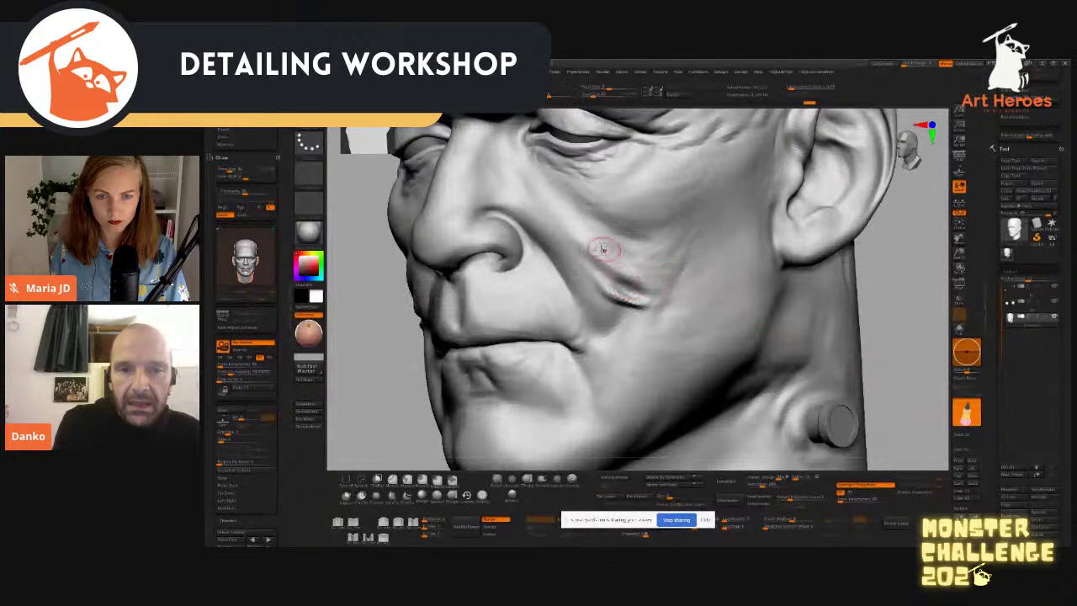
mouse_move(627, 278)
mouse_down()
mouse_move(673, 269)
mouse_move(640, 283)
mouse_move(655, 278)
mouse_move(615, 269)
mouse_move(600, 249)
mouse_move(653, 279)
mouse_move(629, 274)
mouse_move(673, 262)
mouse_move(608, 255)
mouse_up()
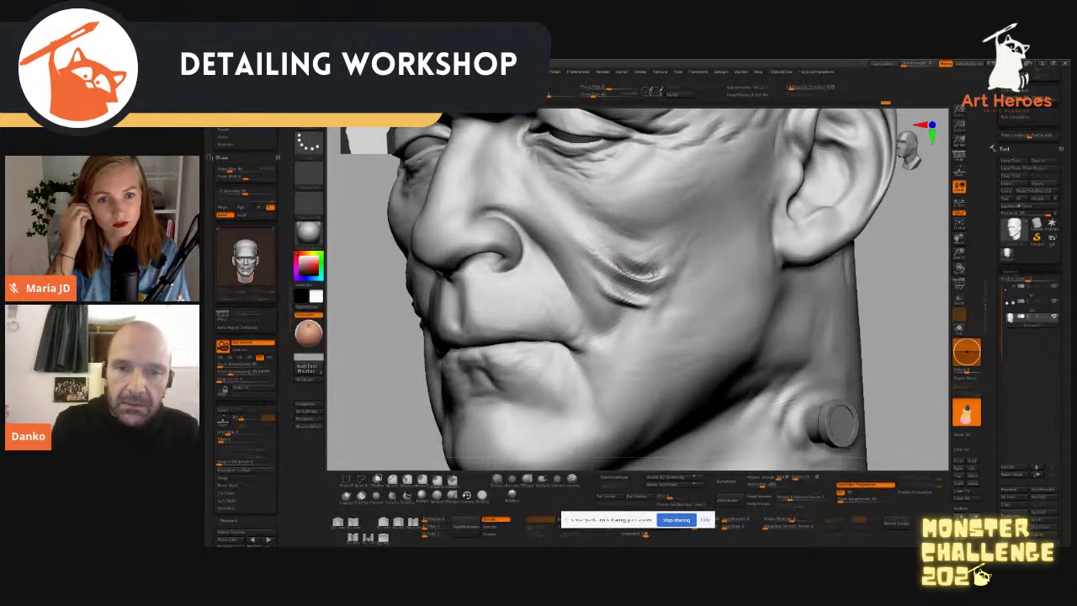
Step: Smooth the new sagging fold, enlarge the brush, and build the fold up again with broader strokes
mouse_move(630, 255)
shift+mouse_down()
mouse_move(637, 284)
mouse_move(622, 269)
mouse_move(661, 277)
mouse_move(641, 271)
shift+mouse_up()
key(bracketright)
key(bracketright)
key(bracketright)
key(bracketright)
key(bracketright)
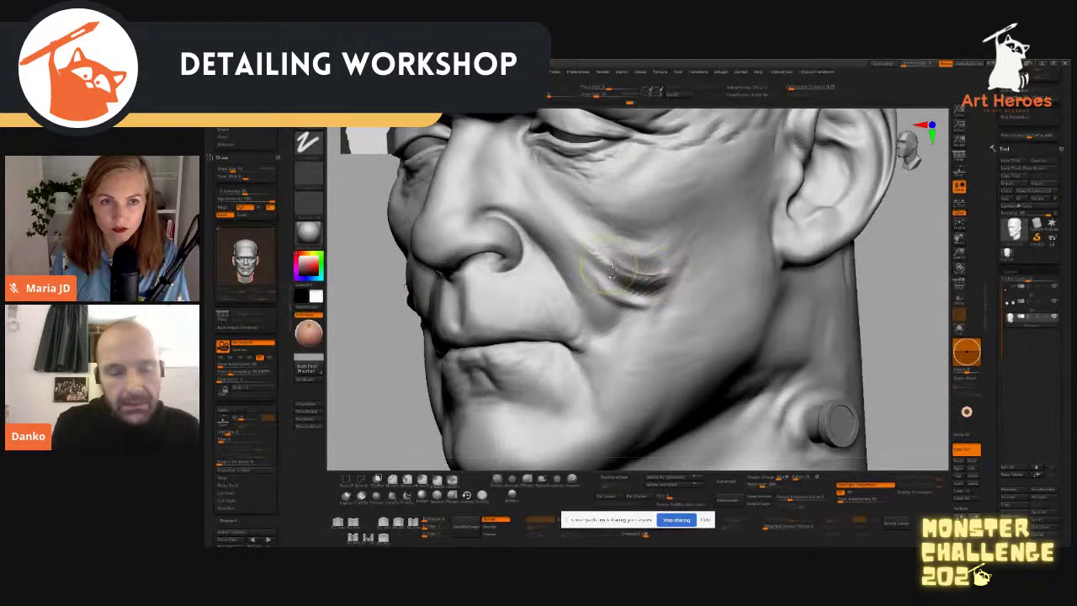
mouse_move(663, 275)
mouse_down()
mouse_move(639, 259)
mouse_move(652, 285)
mouse_up()
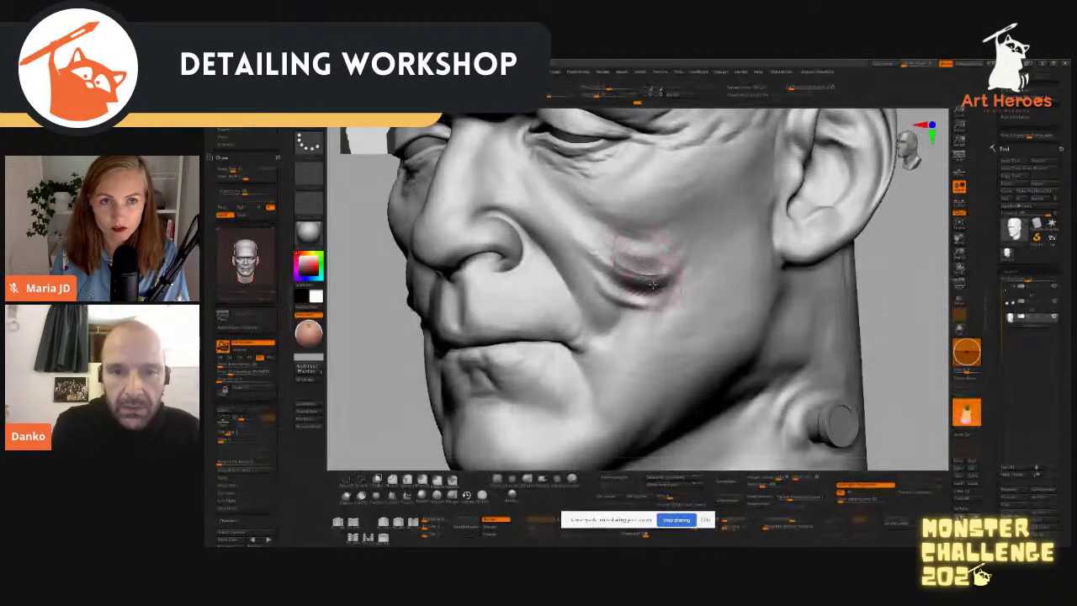
drag(631, 269, 652, 276)
Step: Open the brush's Elasticity and Modifiers settings to examine their options
mouse_move(887, 387)
alt+mouse_down()
mouse_move(868, 324)
mouse_move(761, 313)
alt+mouse_up()
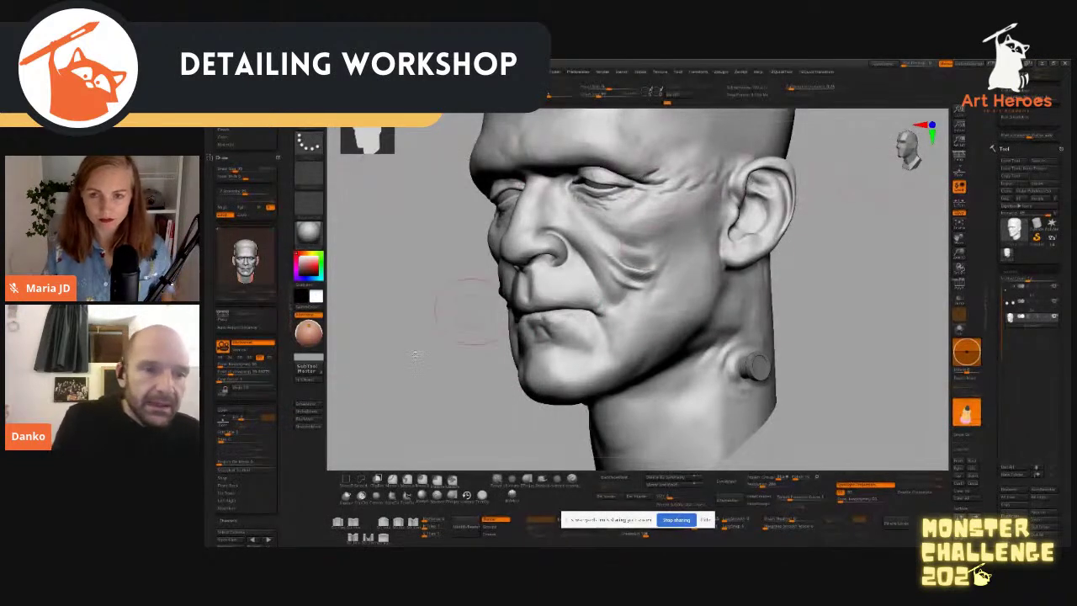
drag(281, 409, 279, 200)
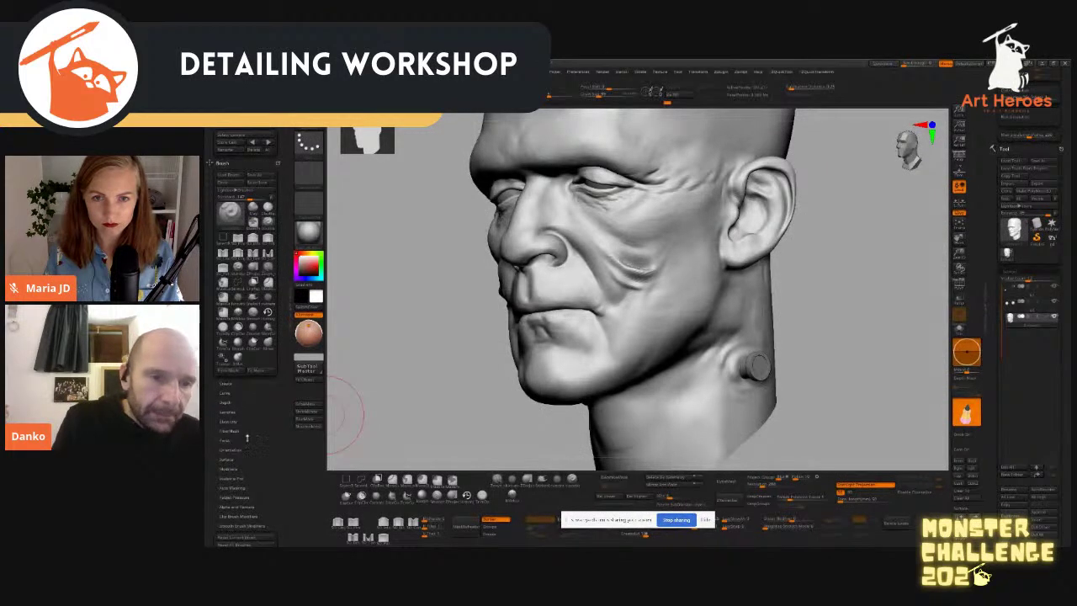
scroll(242, 451, down, 1)
click(230, 395)
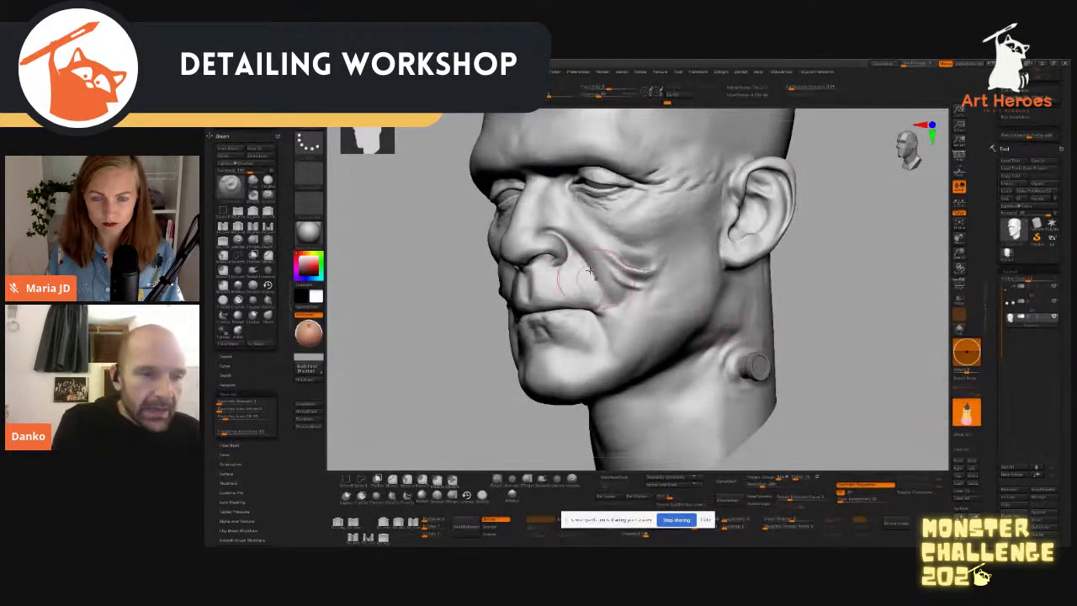
scroll(271, 475, down, 1)
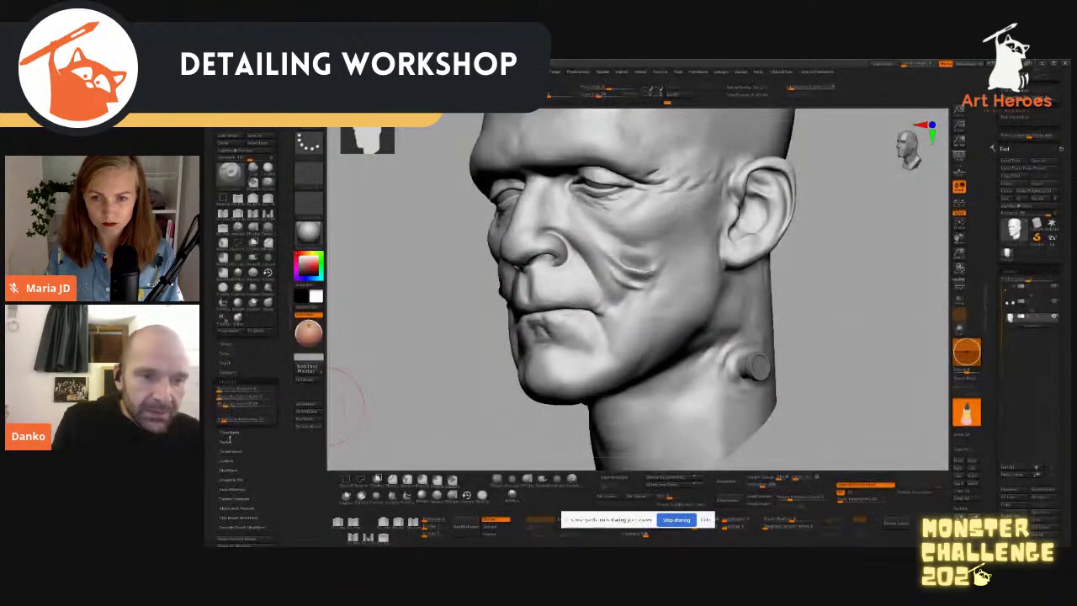
scroll(238, 469, down, 5)
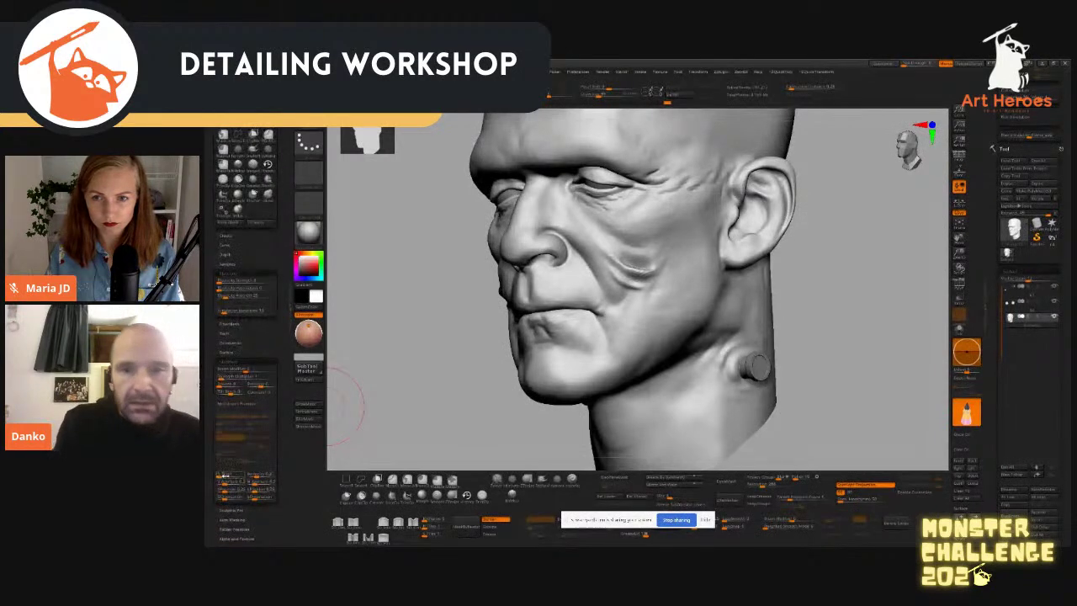
Step: Strengthen the curved hanging fold on the cheek and inspect it from above and from three-quarter view
mouse_move(612, 280)
mouse_down()
mouse_move(629, 291)
mouse_move(623, 270)
mouse_move(671, 246)
mouse_move(658, 270)
mouse_move(667, 246)
mouse_move(636, 266)
mouse_move(625, 257)
mouse_up()
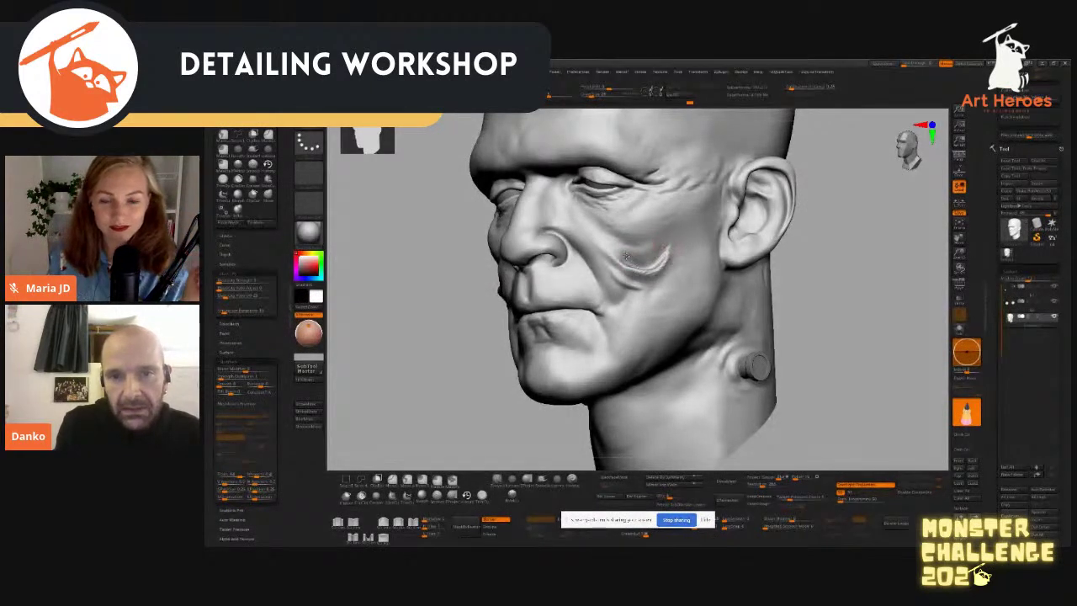
mouse_move(629, 259)
mouse_down()
mouse_move(646, 268)
mouse_move(662, 256)
mouse_move(645, 268)
mouse_move(661, 270)
mouse_up()
drag(817, 322, 800, 325)
right_drag(799, 326, 648, 290)
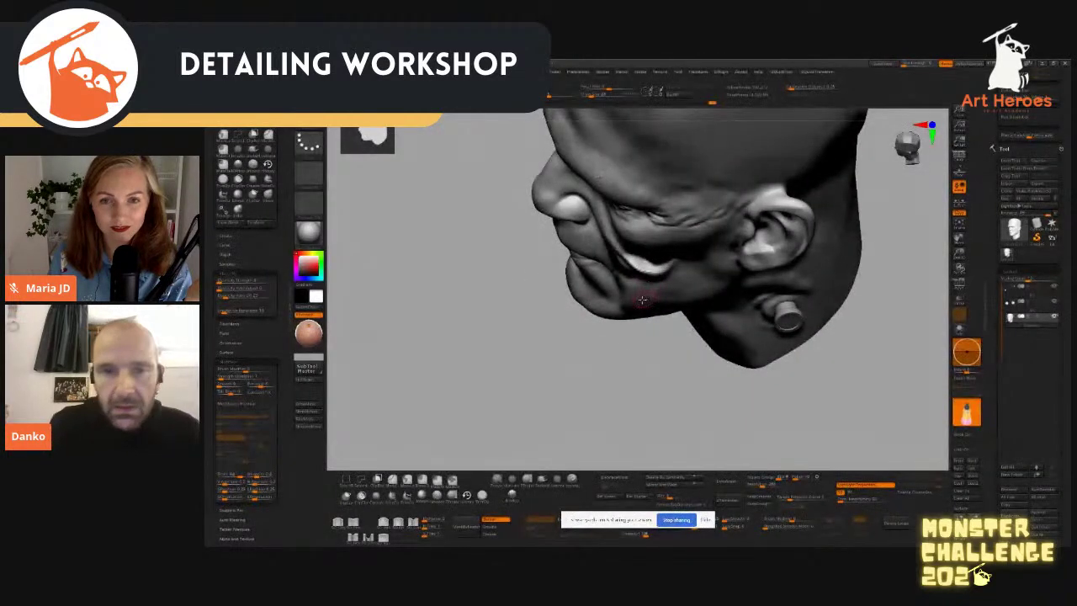
mouse_move(573, 378)
right_down()
mouse_move(593, 347)
mouse_move(660, 344)
right_up()
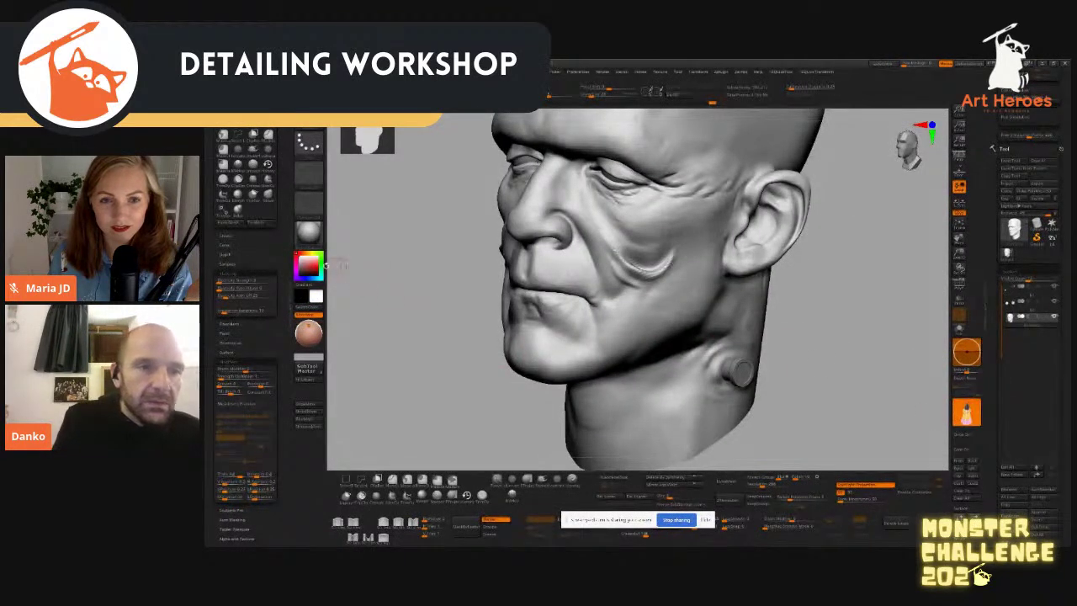
Step: Open the brush's Samples, Curve and Depth settings, and sculpt a second hanging fold lower on the cheek toward the jaw
click(226, 264)
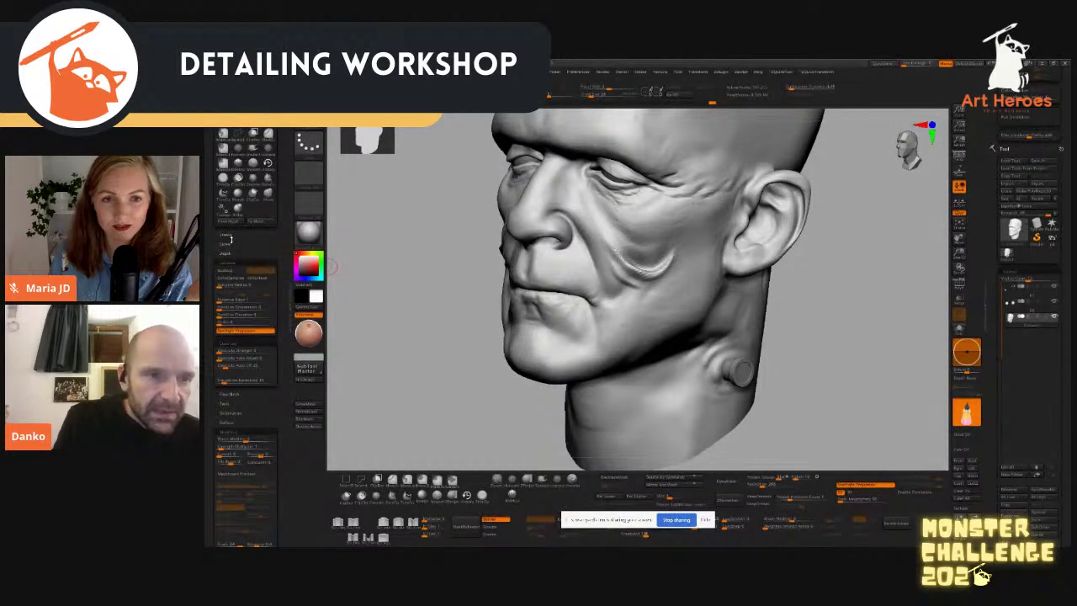
click(230, 239)
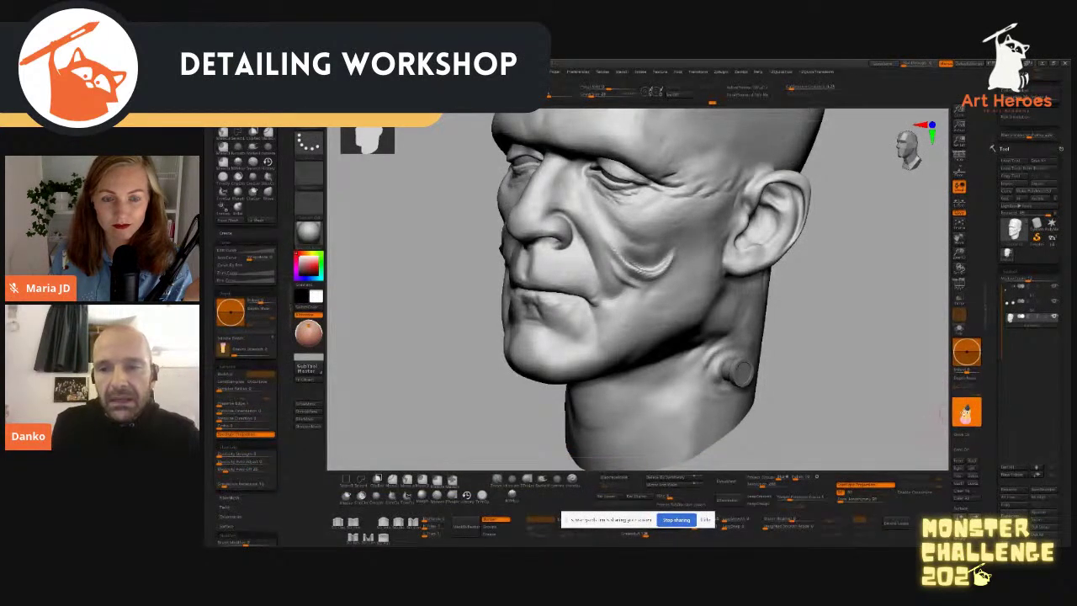
drag(919, 419, 822, 371)
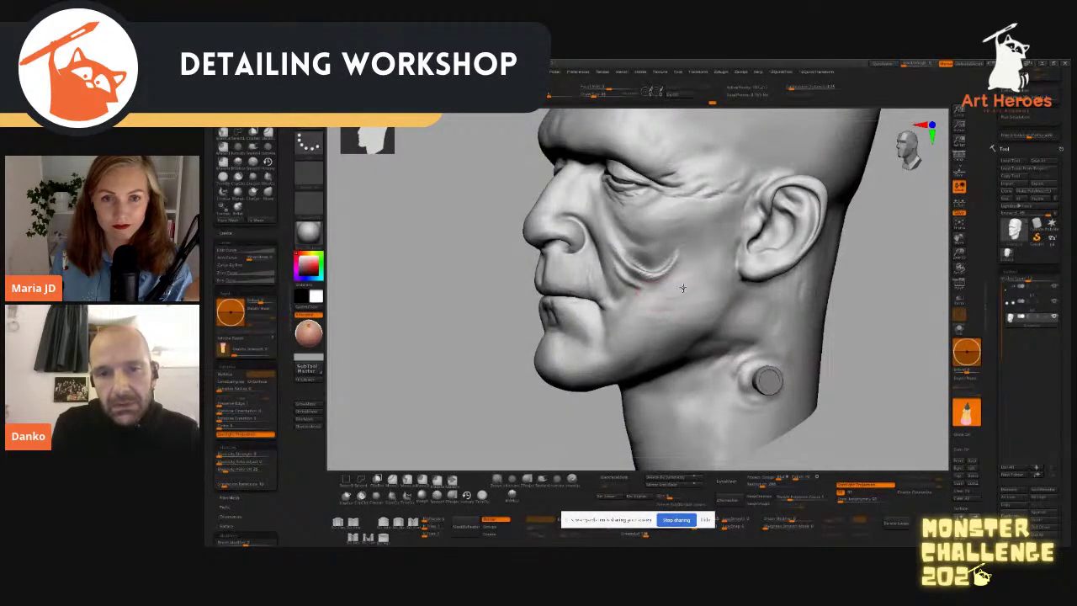
drag(653, 298, 683, 289)
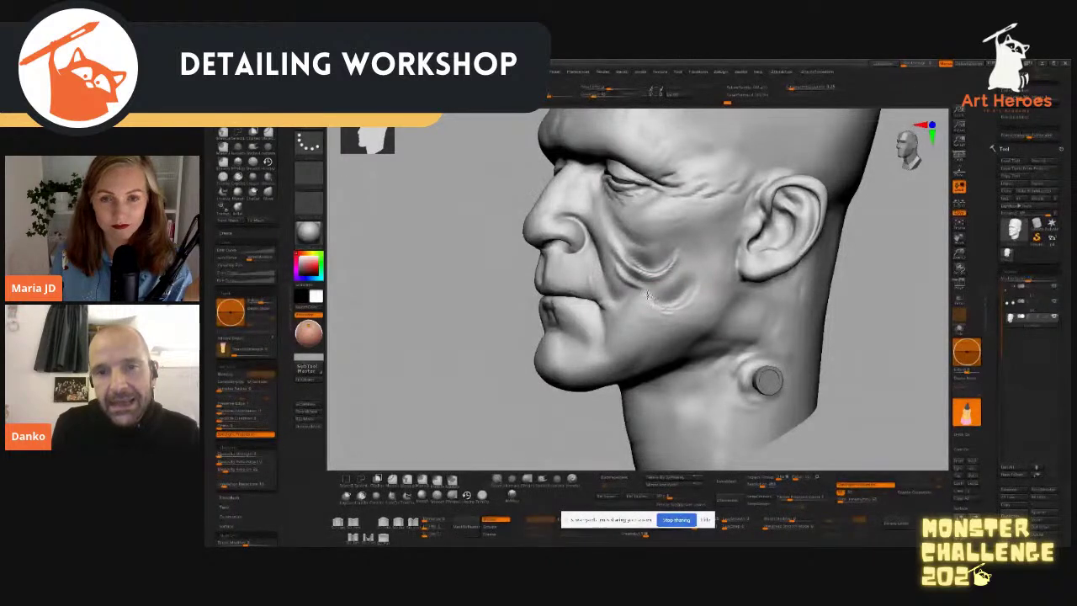
mouse_move(692, 274)
mouse_down()
mouse_move(664, 308)
mouse_move(688, 300)
mouse_up()
key([)
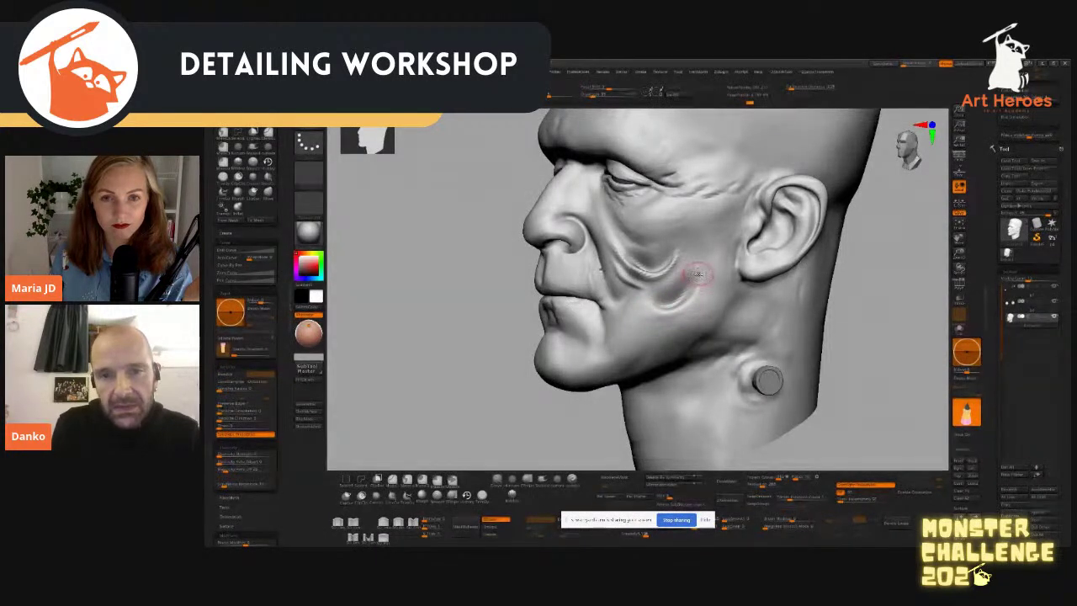
drag(696, 274, 699, 269)
mouse_move(655, 300)
mouse_down()
mouse_move(686, 290)
mouse_move(690, 275)
mouse_up()
mouse_move(823, 421)
alt+mouse_down()
mouse_move(826, 368)
mouse_move(826, 441)
alt+mouse_up()
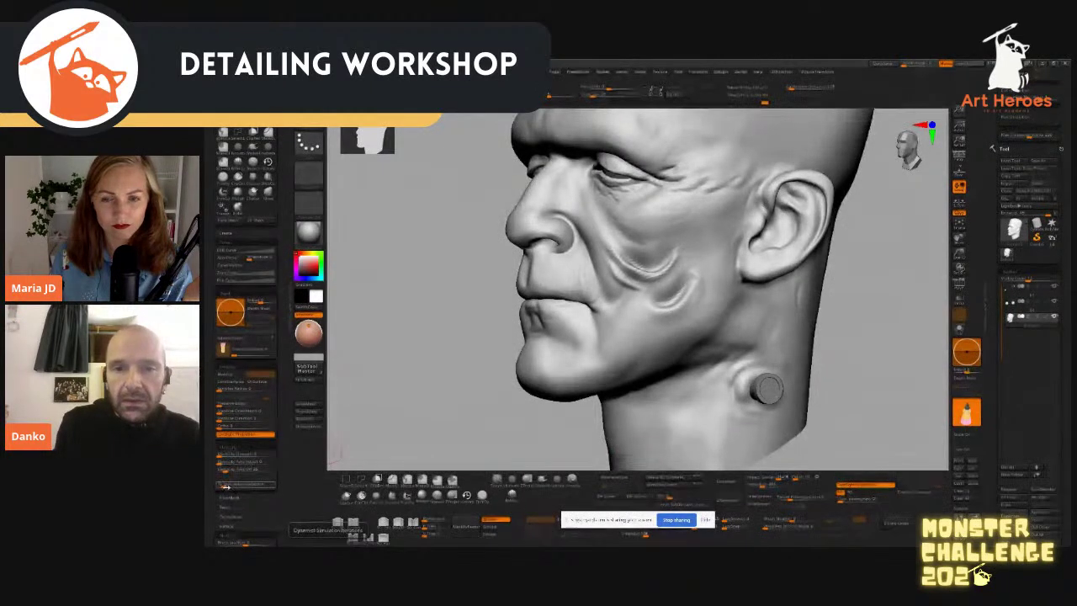
Step: Strengthen the lower hanging fold on the cheek and adjust the brush's Dynamic Elevation Iterations setting
mouse_move(847, 309)
mouse_down()
mouse_move(659, 310)
mouse_move(694, 282)
mouse_move(699, 260)
mouse_up()
drag(685, 303, 699, 266)
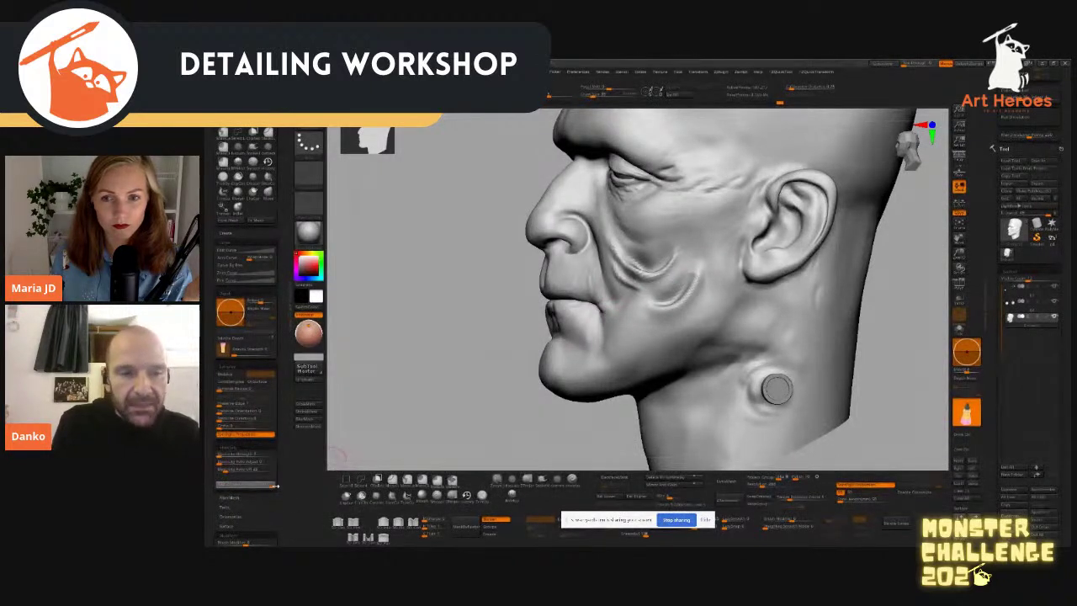
click(274, 485)
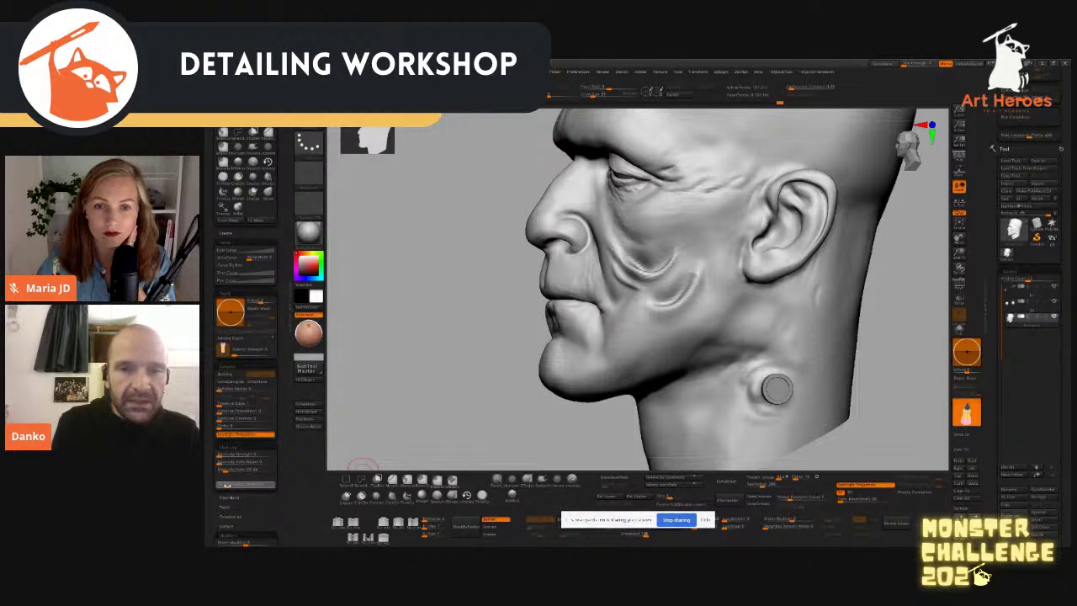
click(246, 486)
key(Return)
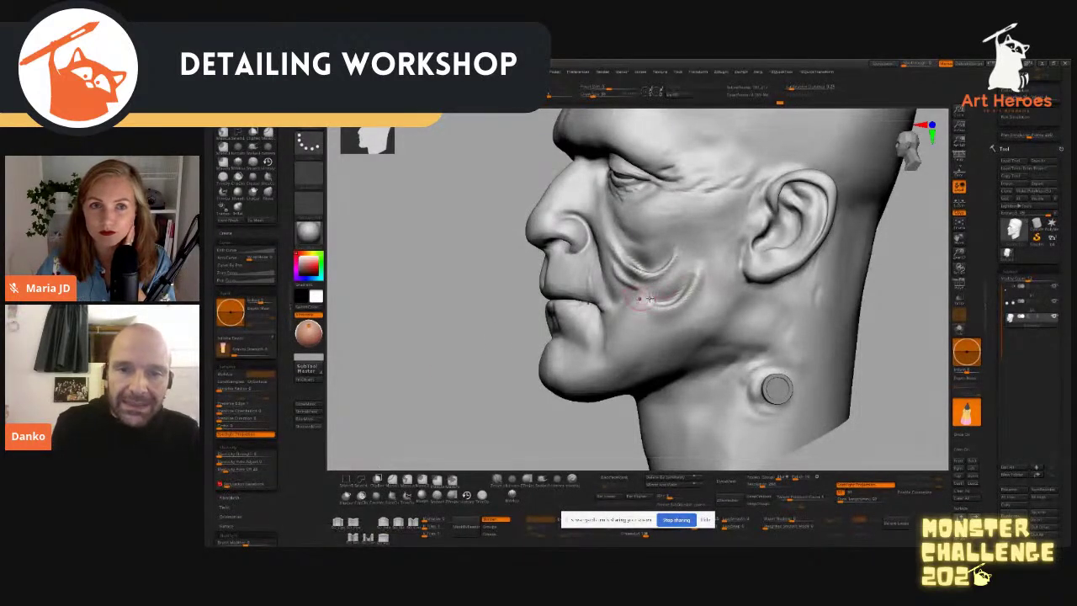
Step: Extend the lower cheek fold upward toward the cheekbone in front of the ear and smooth its upper end
mouse_move(659, 311)
mouse_down()
mouse_move(697, 276)
mouse_move(700, 253)
mouse_up()
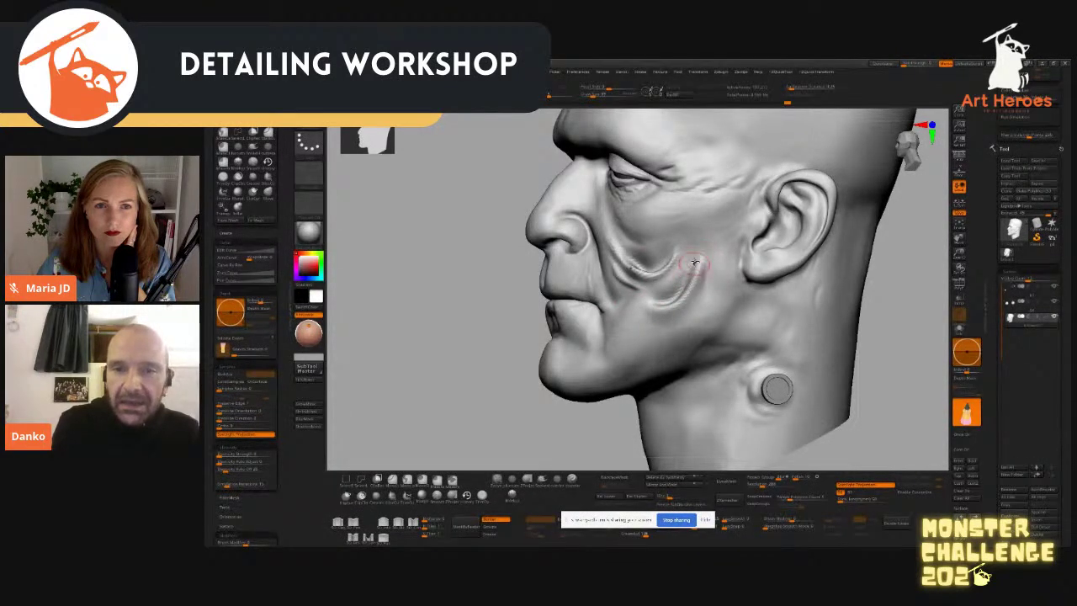
drag(479, 442, 555, 389)
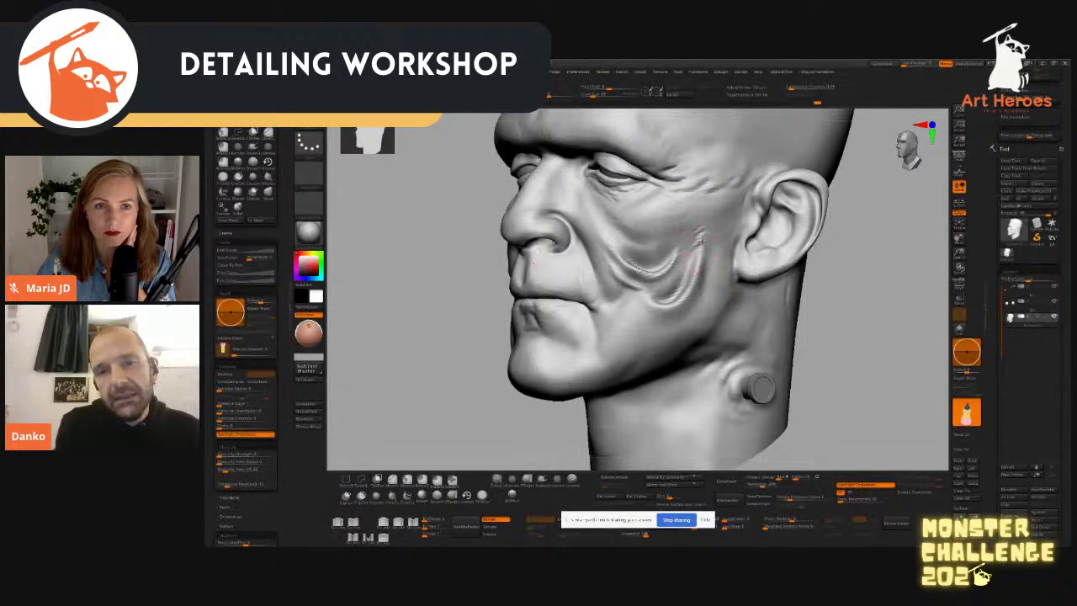
shift+drag(704, 214, 708, 229)
mouse_move(841, 359)
alt+mouse_down()
mouse_move(832, 322)
mouse_move(691, 430)
mouse_move(826, 378)
mouse_move(827, 408)
mouse_move(673, 311)
alt+mouse_up()
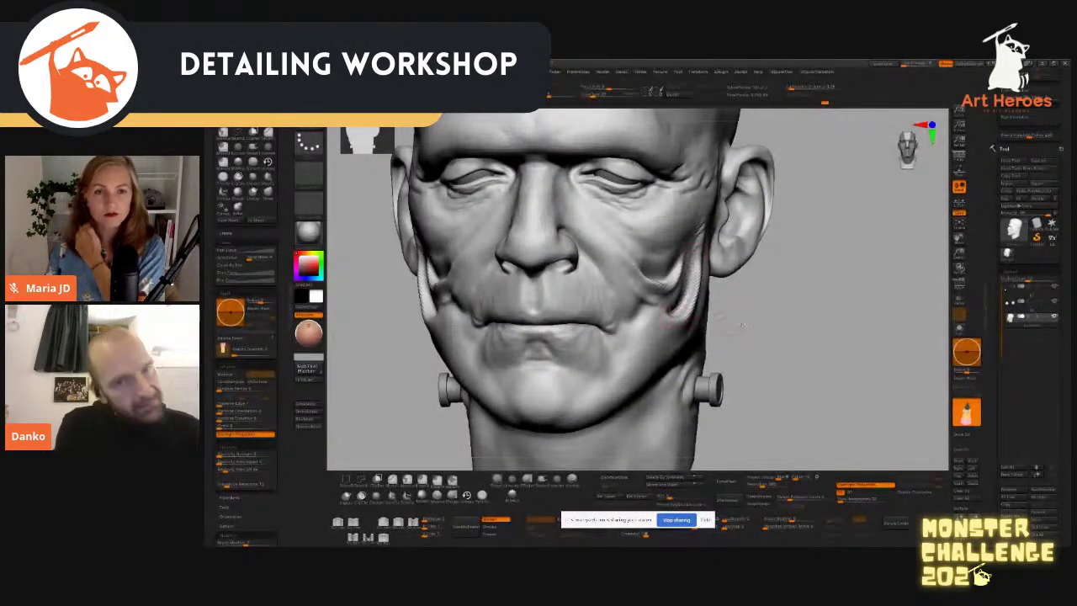
Step: Mask everything except the lower cheek fold, reshape the fold with a large brush, and inspect it from several angles
drag(741, 324, 658, 310)
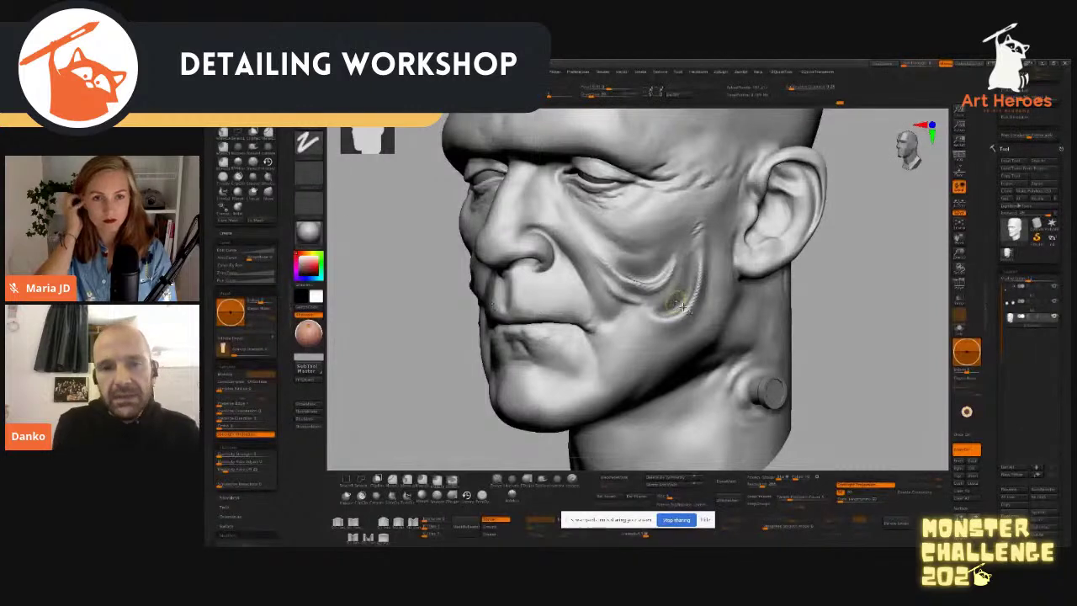
ctrl+click(834, 359)
shift+drag(841, 363, 892, 360)
mouse_move(833, 343)
mouse_down()
mouse_move(758, 334)
mouse_move(688, 302)
mouse_up()
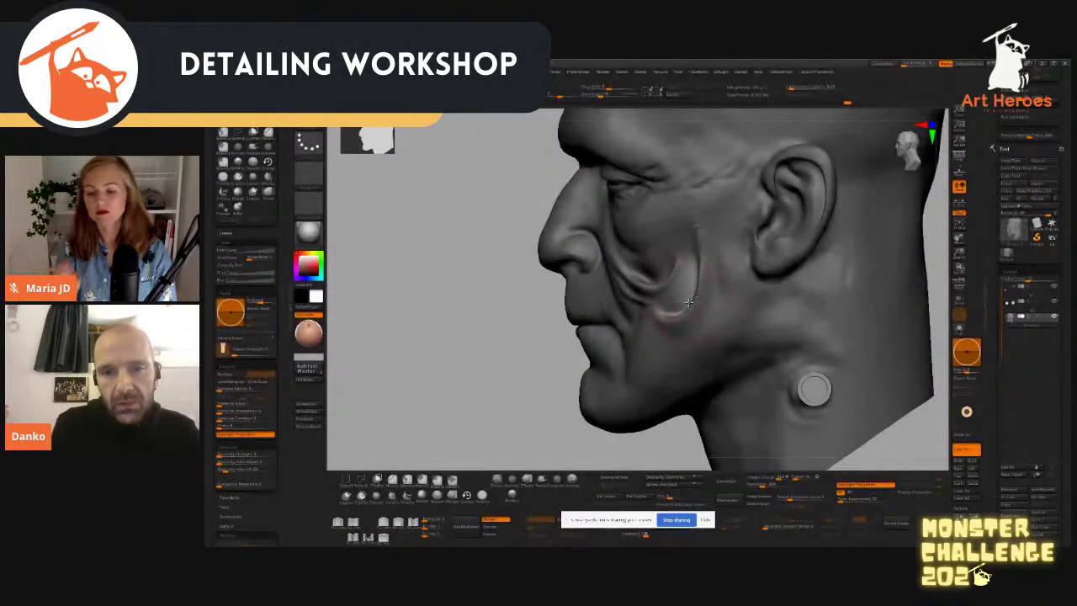
mouse_move(688, 290)
mouse_down()
mouse_move(796, 303)
mouse_move(696, 299)
mouse_move(847, 334)
mouse_move(683, 292)
mouse_up()
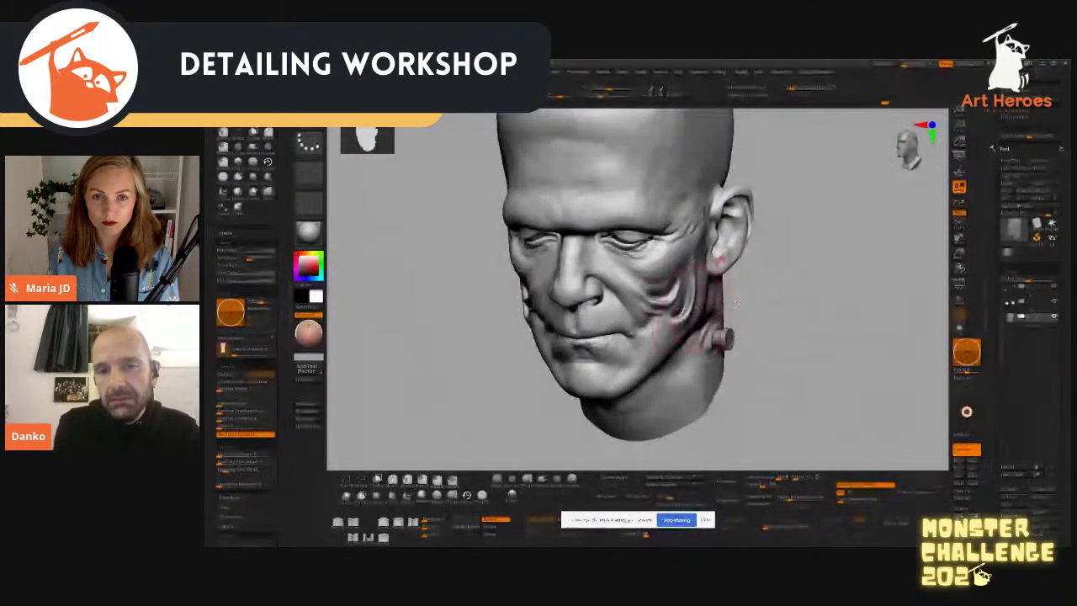
mouse_move(779, 292)
mouse_down()
mouse_move(841, 315)
mouse_move(796, 311)
mouse_up()
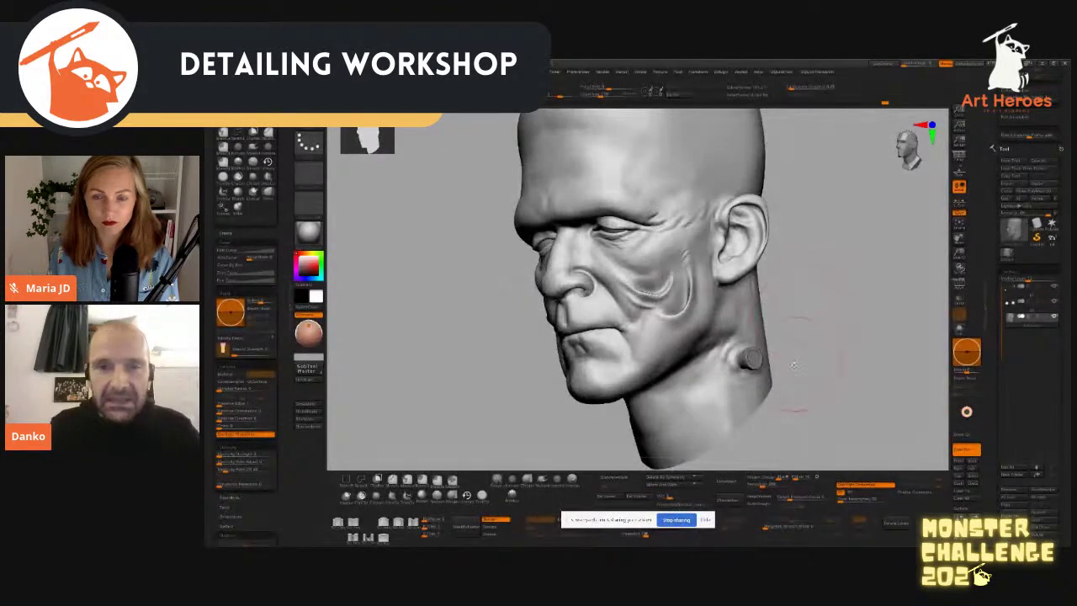
mouse_move(790, 349)
mouse_down()
mouse_move(807, 366)
mouse_move(845, 349)
mouse_move(850, 375)
mouse_move(673, 303)
mouse_up()
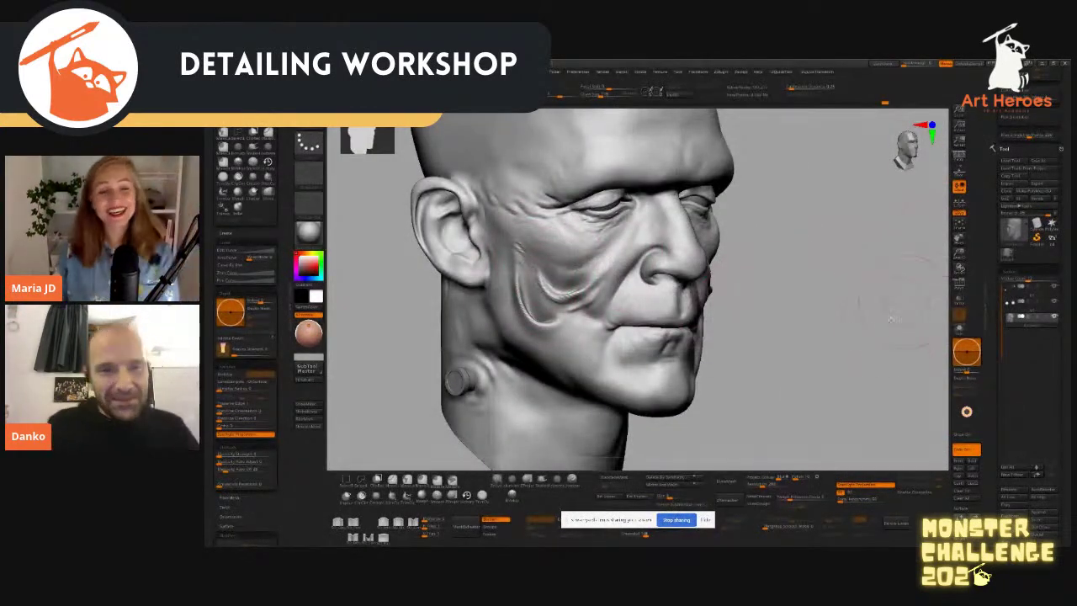
drag(846, 307, 766, 328)
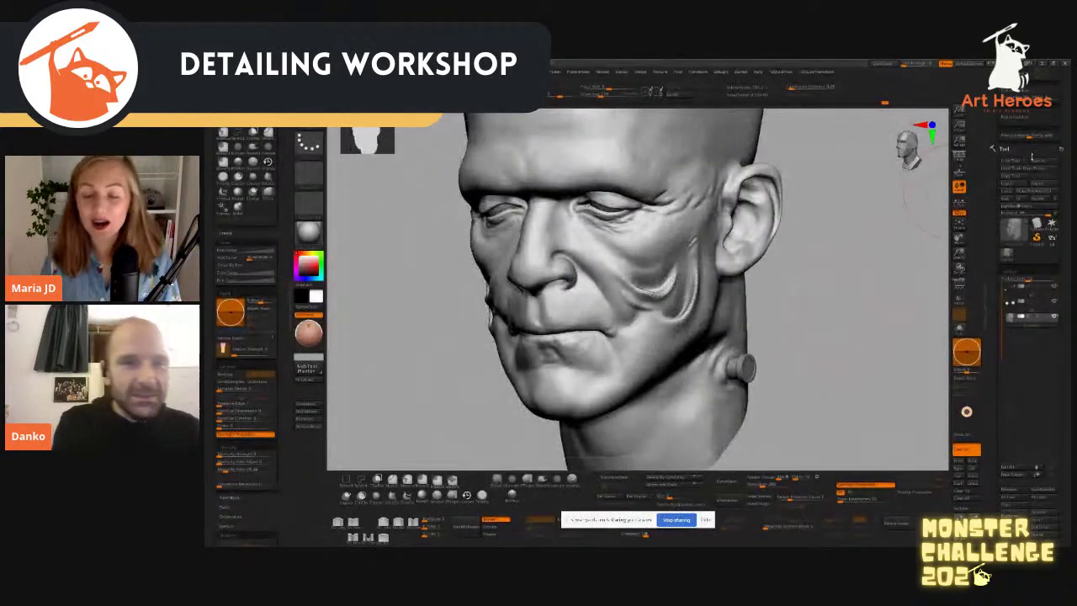
Step: Save the head as a tool file in the sculpting folder on the Desktop
key(ctrl+s)
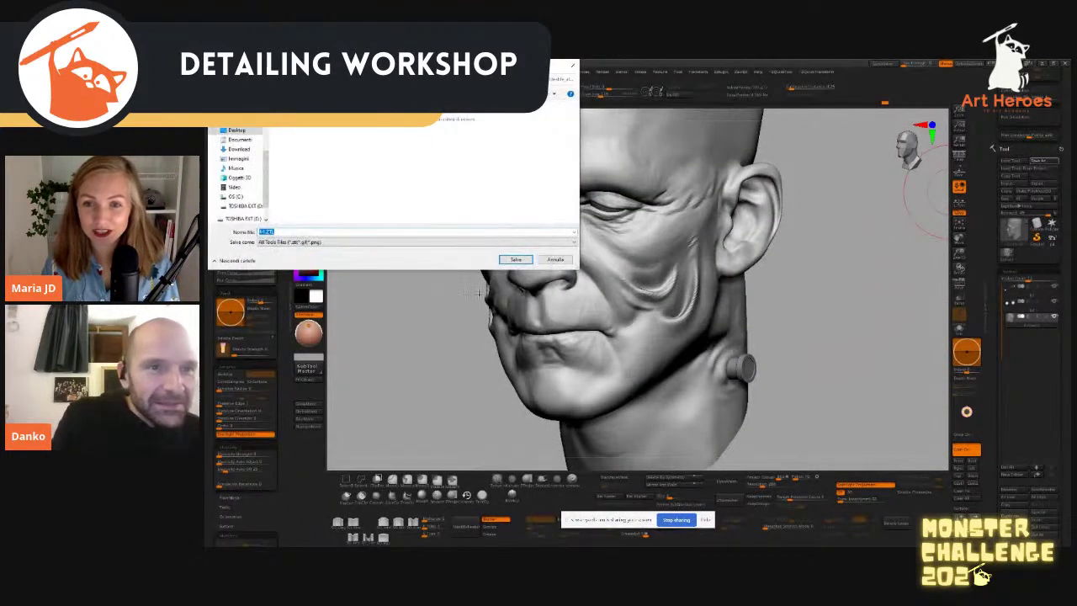
click(250, 133)
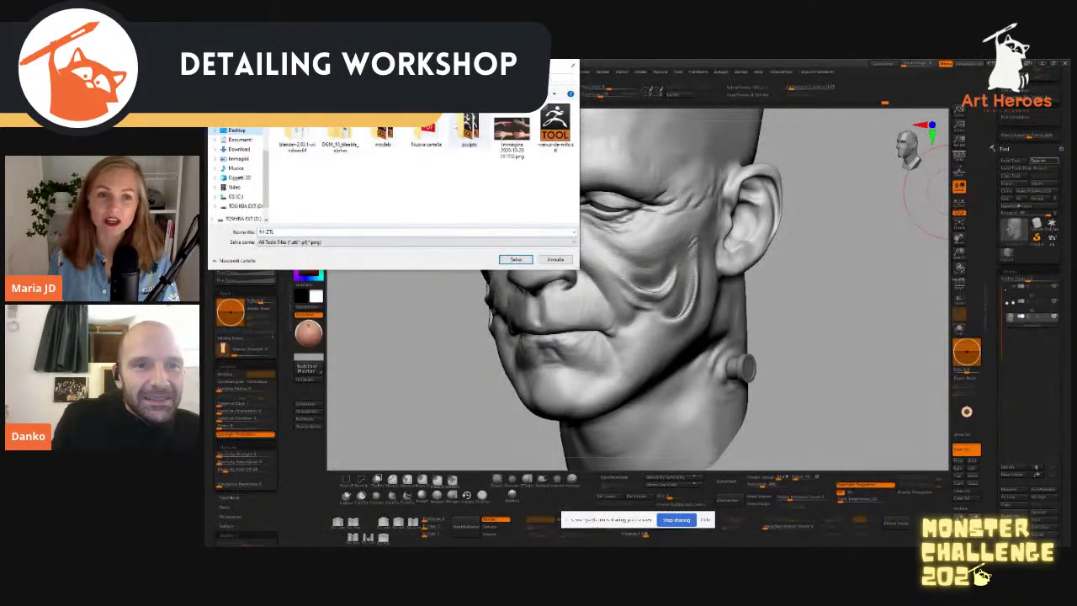
double_click(468, 135)
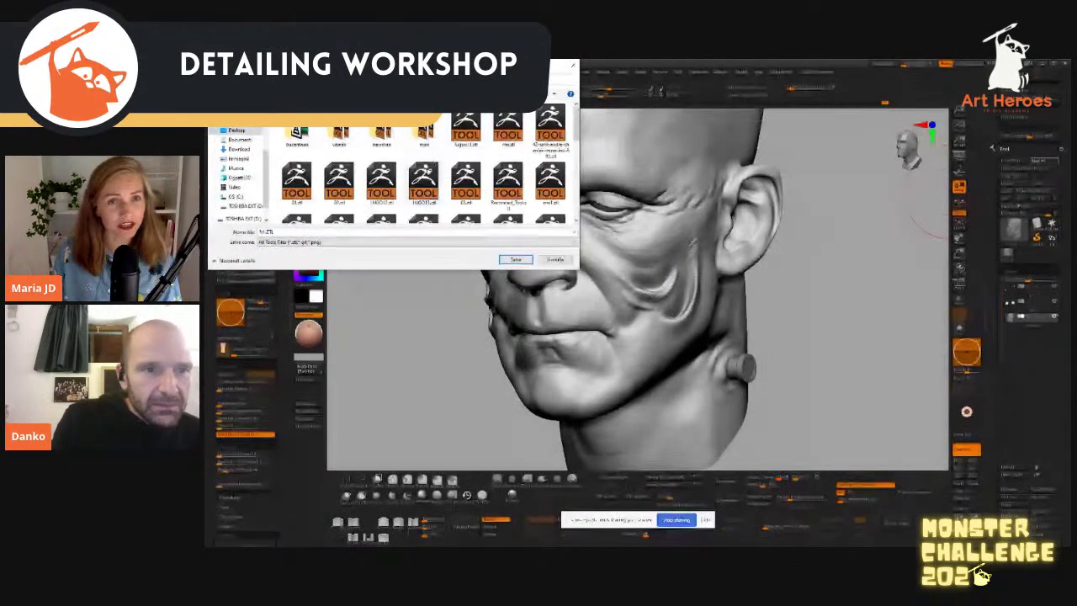
double_click(267, 232)
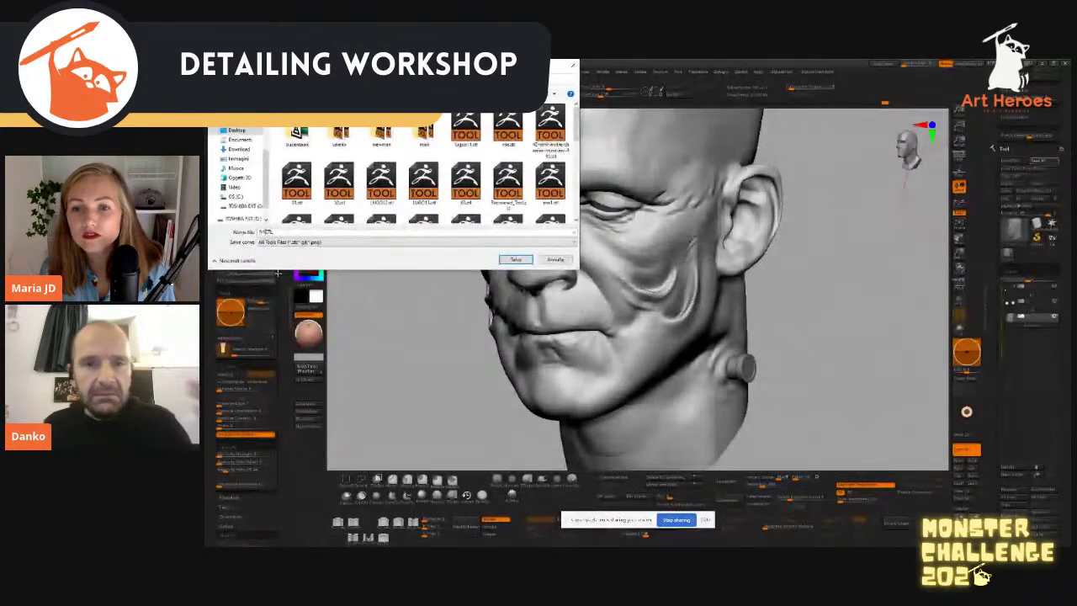
key(Return)
mouse_move(819, 353)
mouse_down()
mouse_move(825, 341)
mouse_move(813, 362)
mouse_move(845, 368)
mouse_up()
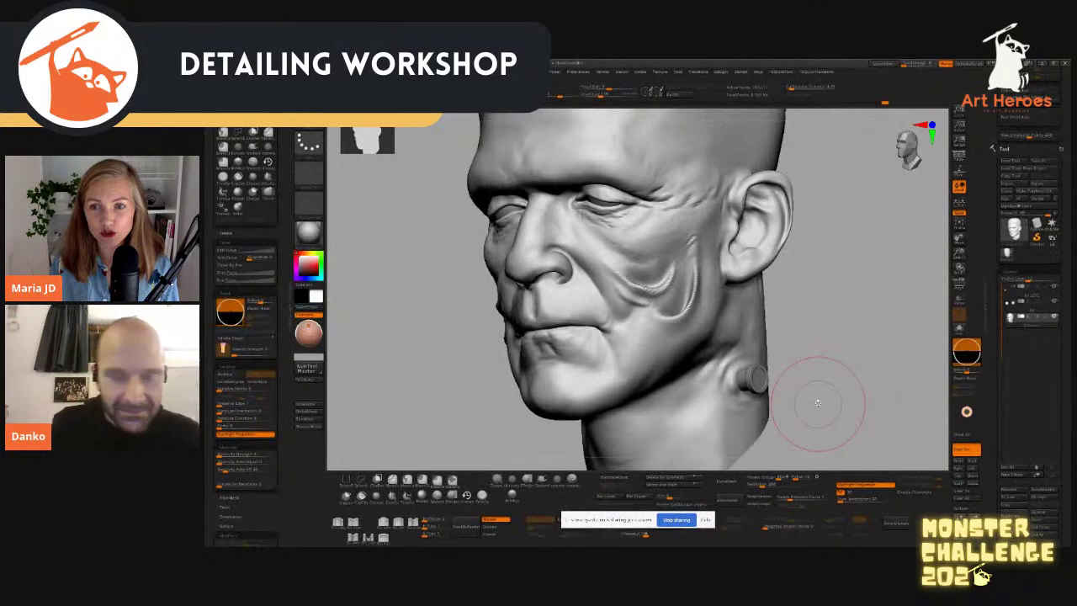
key(ctrl)
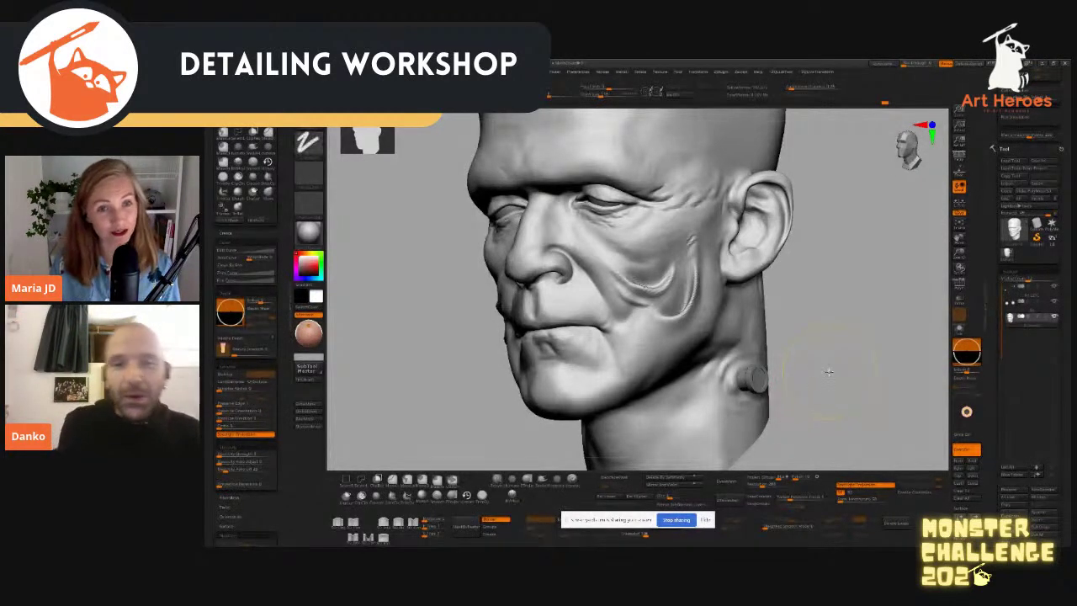
ctrl+click(825, 375)
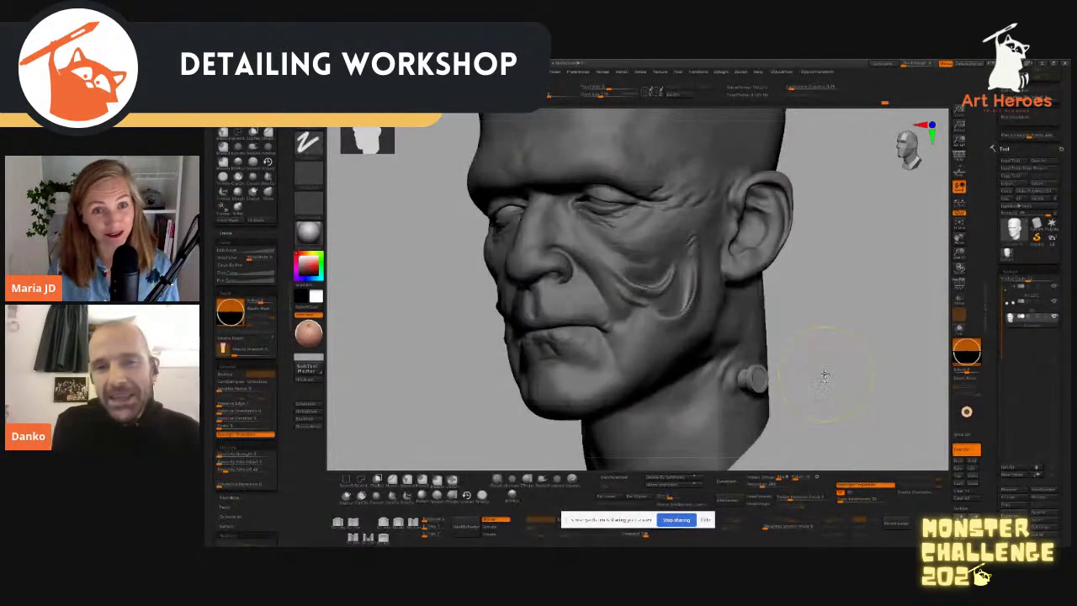
ctrl+click(820, 314)
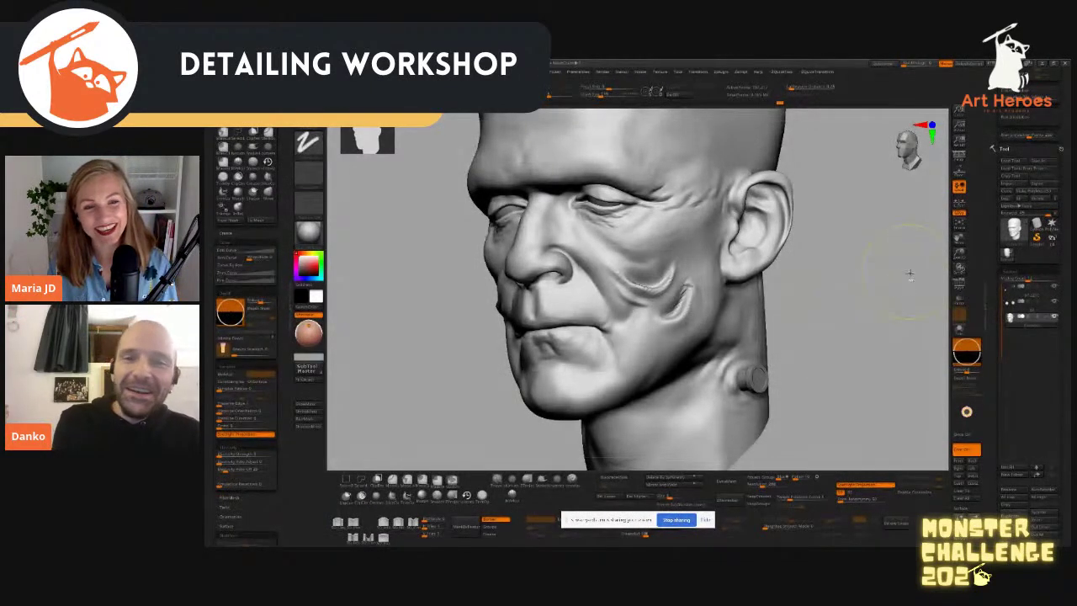
Step: Undo the sculpting of the lower cheek fold, keeping the upper fold on the cheek
key(ctrl+z)
key(ctrl+z)
key(ctrl+z)
key(ctrl+z)
key(ctrl+z)
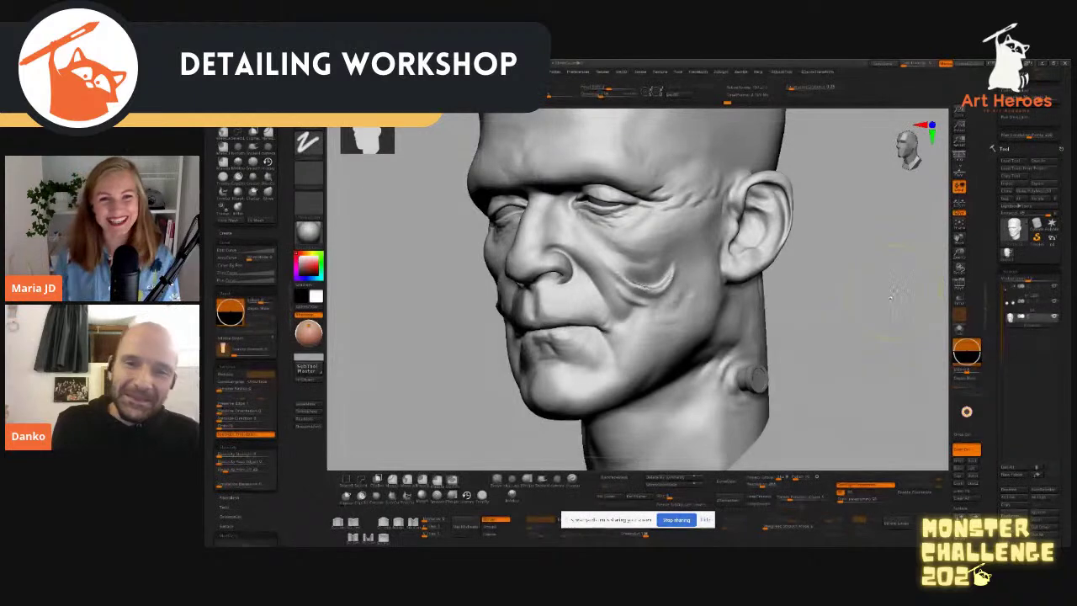
Step: Load a sphere primitive in place of the head and convert it to an editable PolyMesh3D
click(1013, 229)
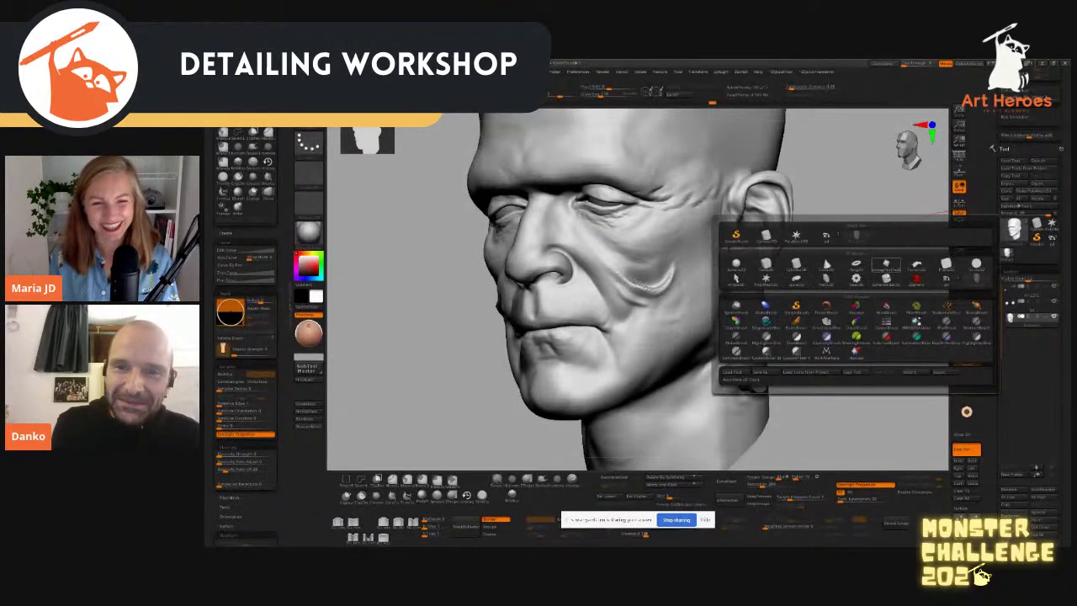
click(736, 267)
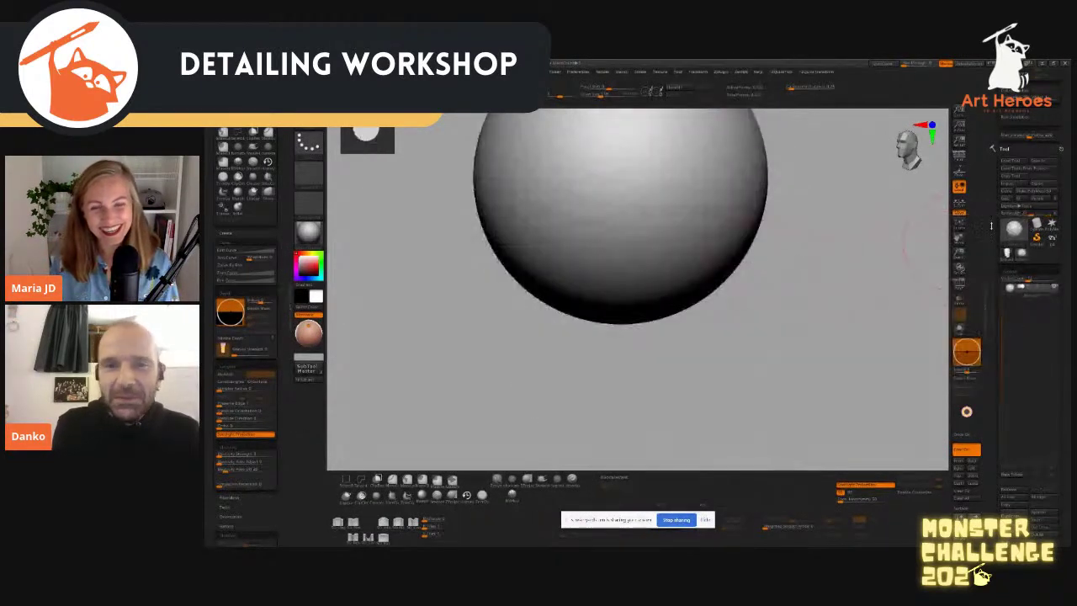
click(1028, 191)
alt+drag(874, 264, 849, 323)
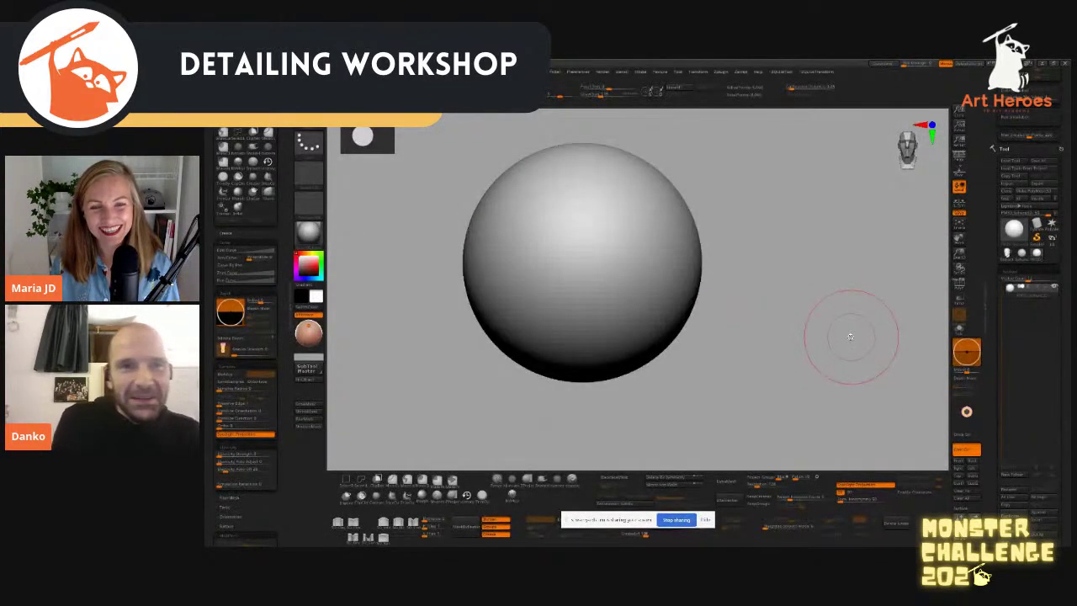
Step: Turn on DynaMesh for the sphere, adjust its resolution, and remesh it
key(shift)
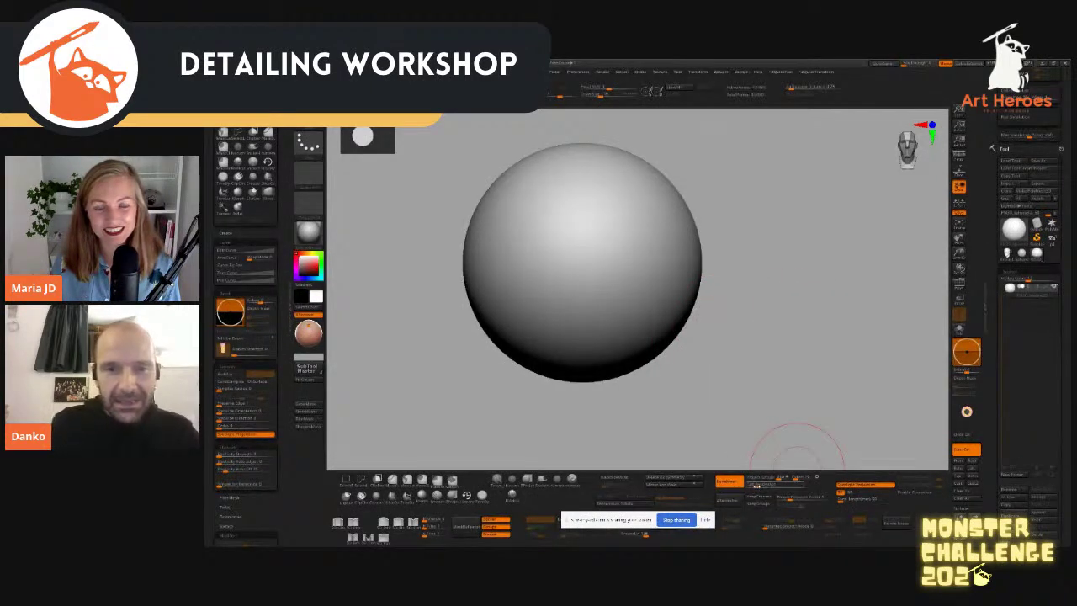
ctrl+drag(798, 292, 807, 326)
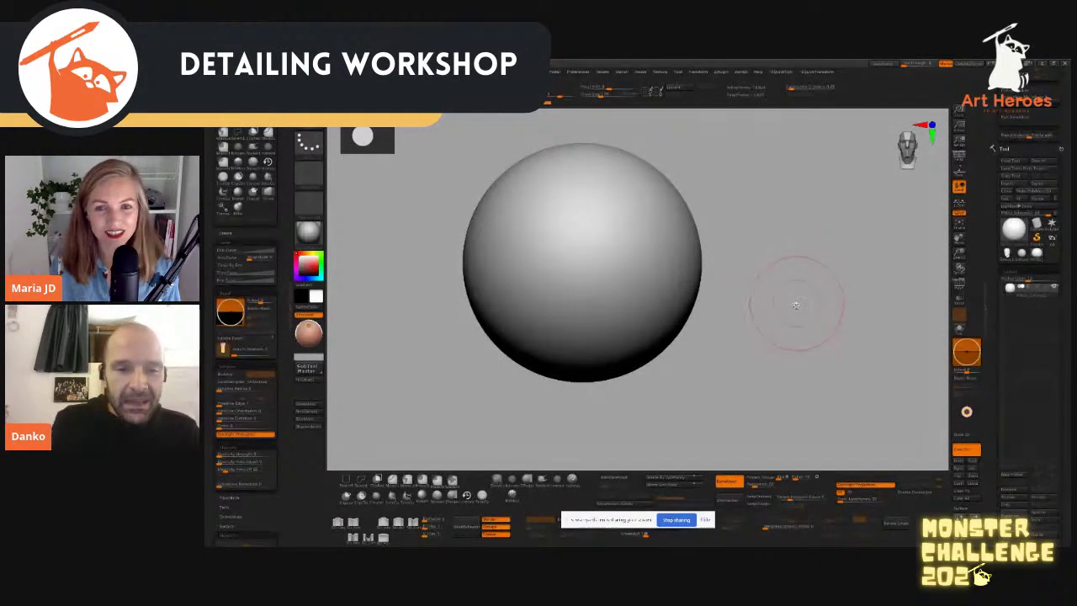
alt+drag(796, 302, 810, 285)
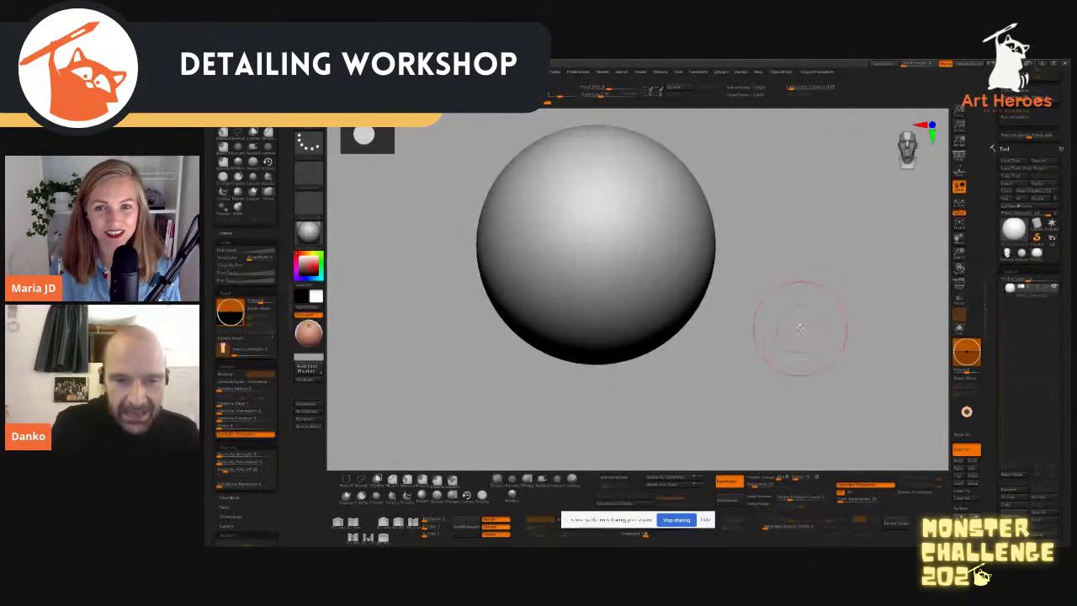
Step: Choose a buildup brush with an alpha, reduce its size, and sculpt two drooping folds on the front of the sphere
click(515, 481)
key(s)
drag(656, 235, 648, 235)
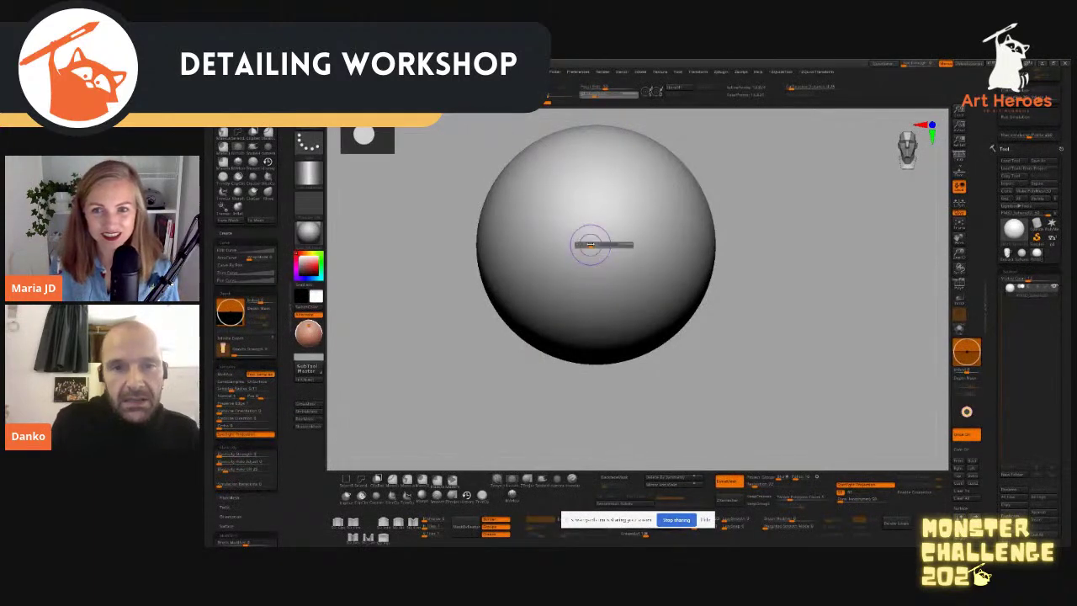
drag(591, 199, 582, 256)
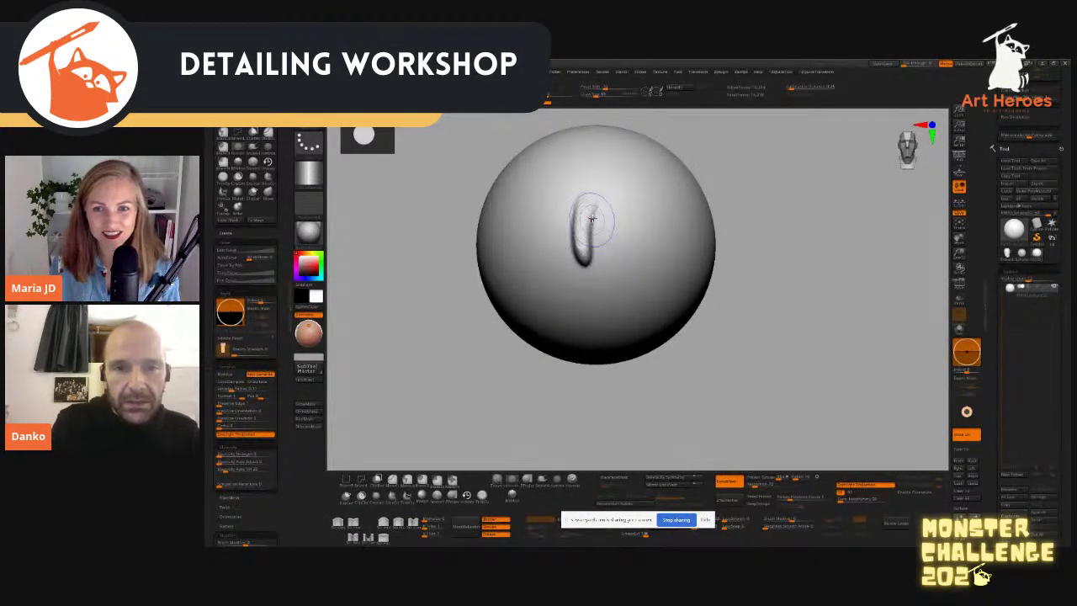
right_drag(592, 219, 563, 203)
mouse_move(592, 227)
mouse_down()
mouse_move(589, 291)
mouse_move(606, 266)
mouse_move(599, 278)
mouse_move(614, 305)
mouse_up()
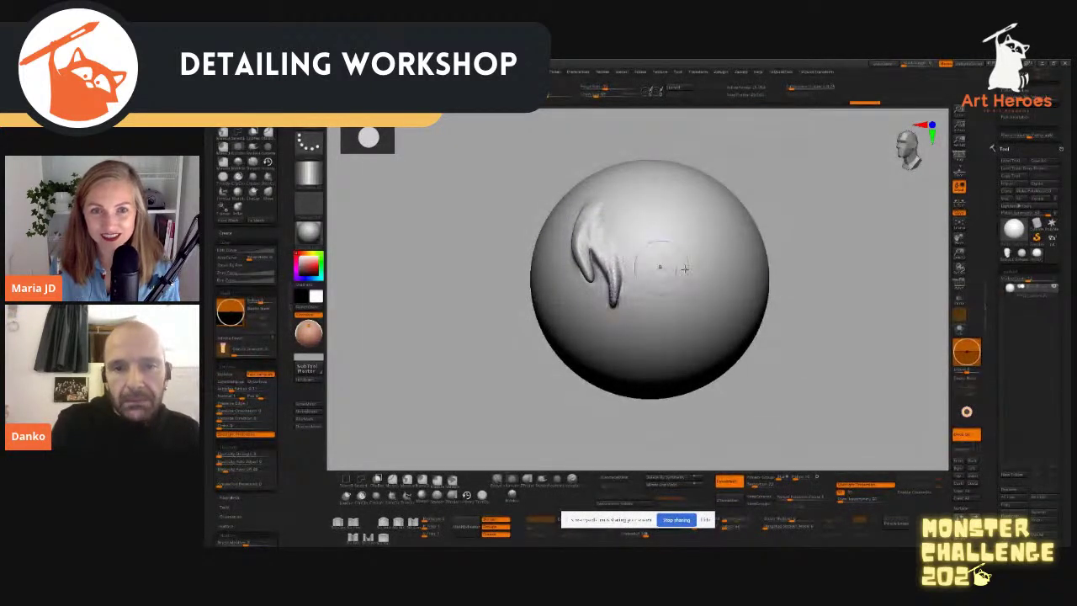
Step: Sculpt two narrower drooping folds beside the first pair on the sphere and smooth their lower ends
right_drag(673, 268, 631, 262)
mouse_move(624, 229)
mouse_down()
mouse_move(634, 291)
mouse_move(639, 255)
mouse_move(640, 266)
mouse_up()
drag(724, 290, 690, 318)
drag(636, 241, 640, 271)
mouse_move(568, 362)
mouse_down()
mouse_move(523, 357)
mouse_move(525, 394)
mouse_up()
drag(629, 239, 651, 301)
drag(471, 345, 431, 367)
shift+drag(646, 278, 650, 300)
drag(546, 363, 591, 343)
drag(637, 251, 646, 314)
shift+drag(644, 299, 647, 318)
mouse_move(832, 388)
alt+mouse_down()
mouse_move(841, 380)
mouse_move(829, 383)
alt+mouse_up()
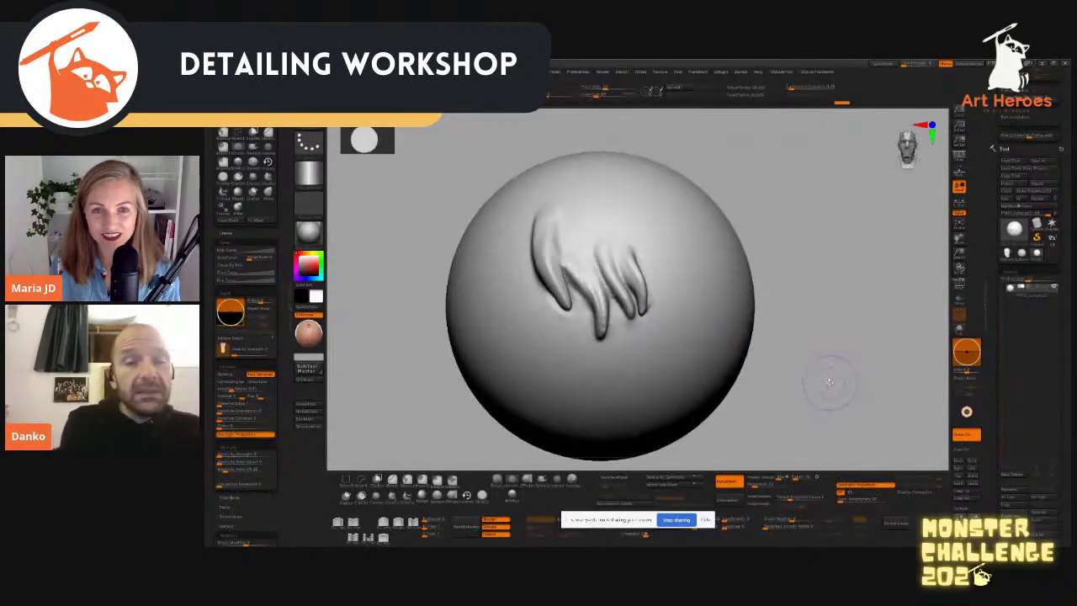
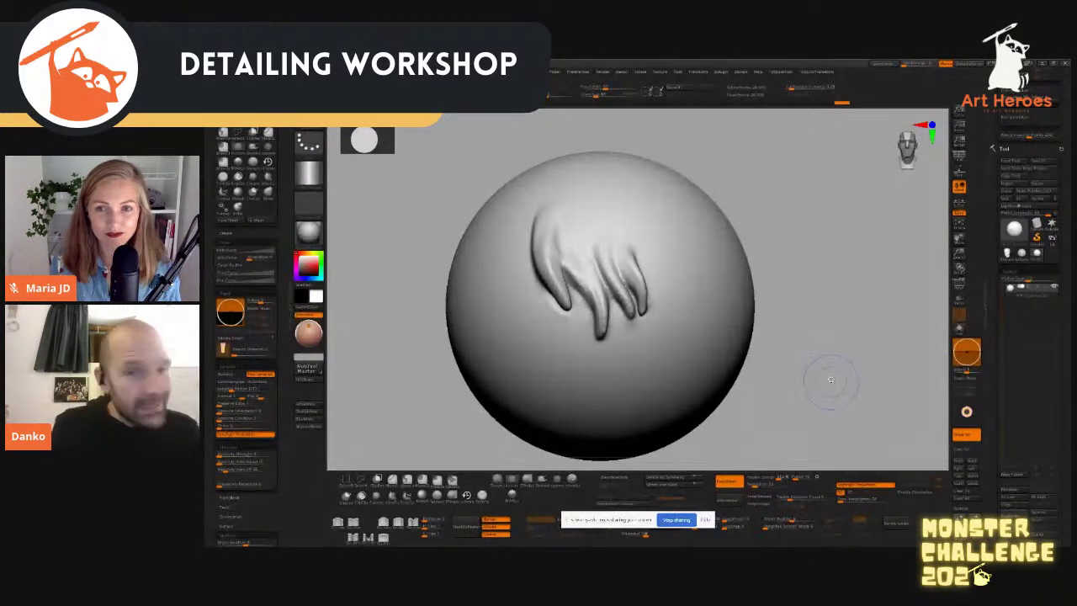
Step: Add another hanging fold at the outer end of the row on the sphere and smooth it into the surface
drag(831, 378, 824, 394)
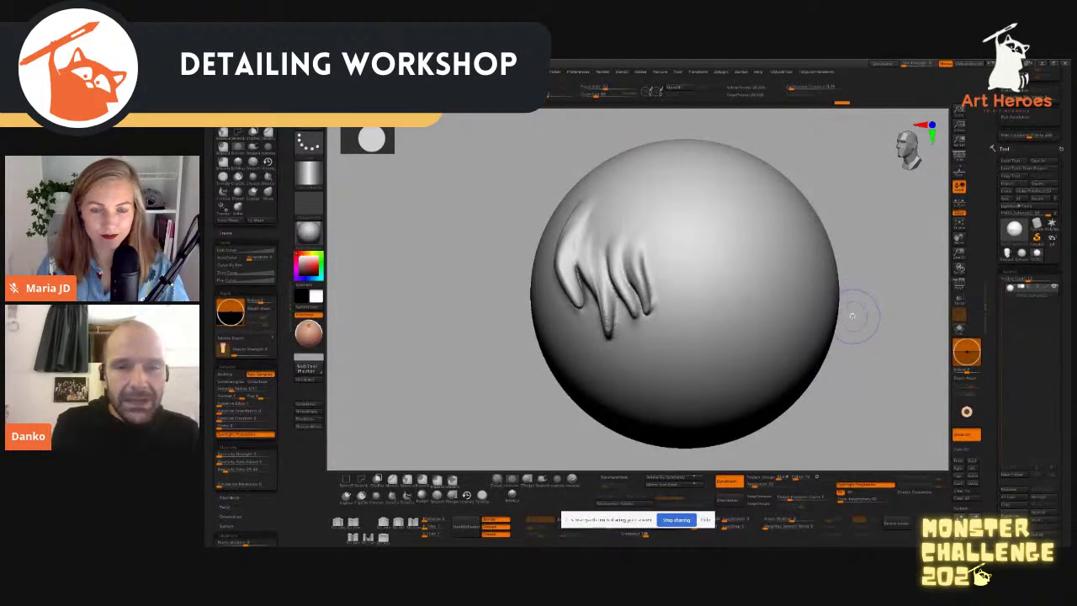
drag(864, 388, 893, 385)
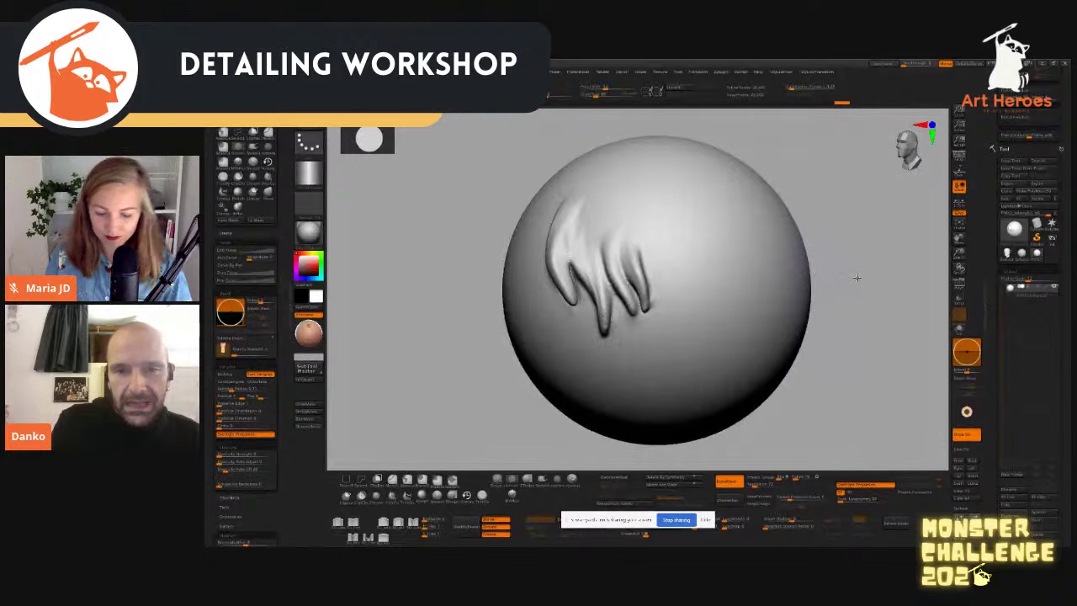
alt+drag(855, 276, 848, 216)
drag(645, 259, 661, 300)
drag(654, 262, 671, 310)
alt+drag(795, 330, 790, 383)
shift+drag(667, 282, 671, 314)
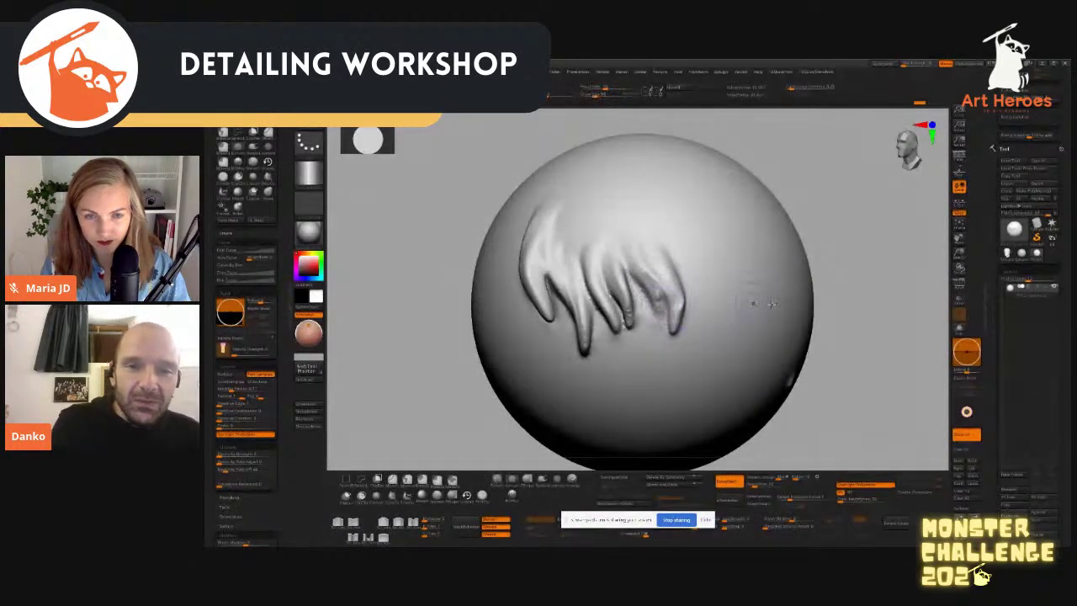
Step: Sculpt a narrow drooping fold below the gap between the first two folds and refine the neighbouring fold tips
key(ctrl+z)
drag(572, 241, 565, 268)
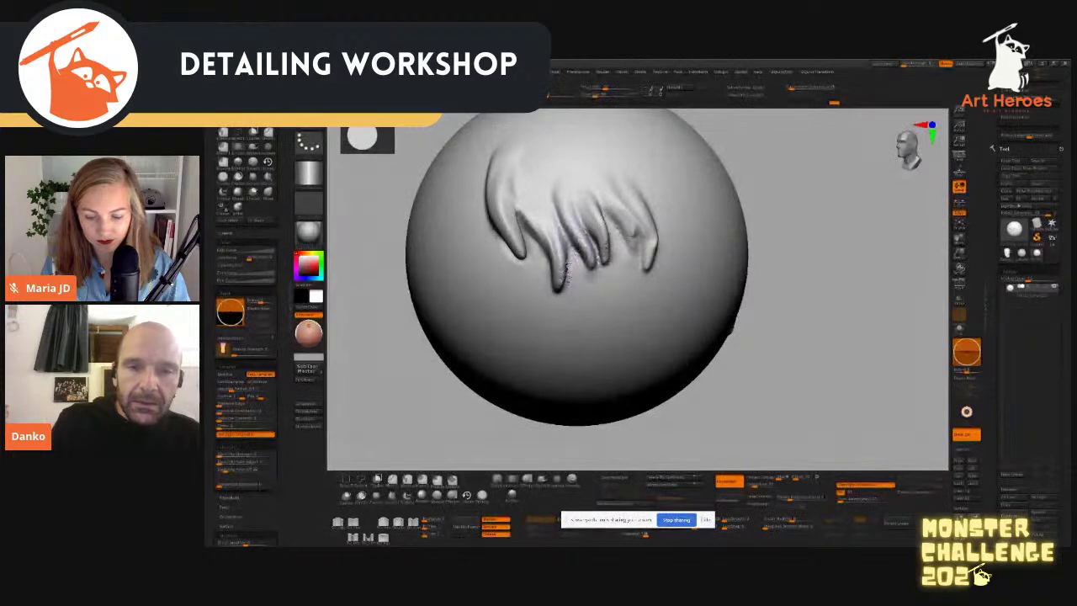
drag(448, 425, 491, 419)
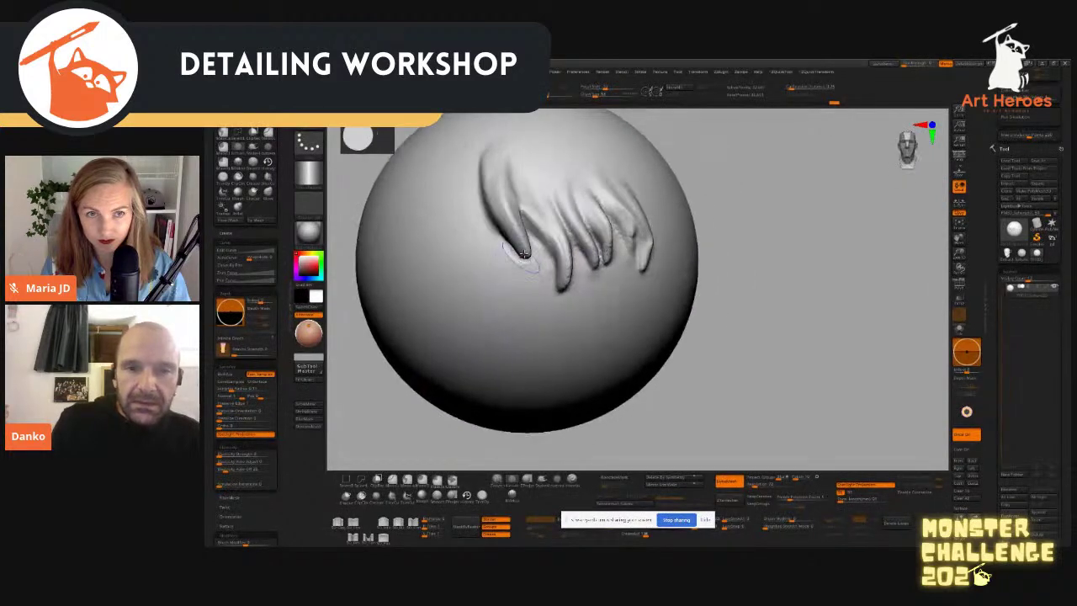
drag(535, 242, 533, 292)
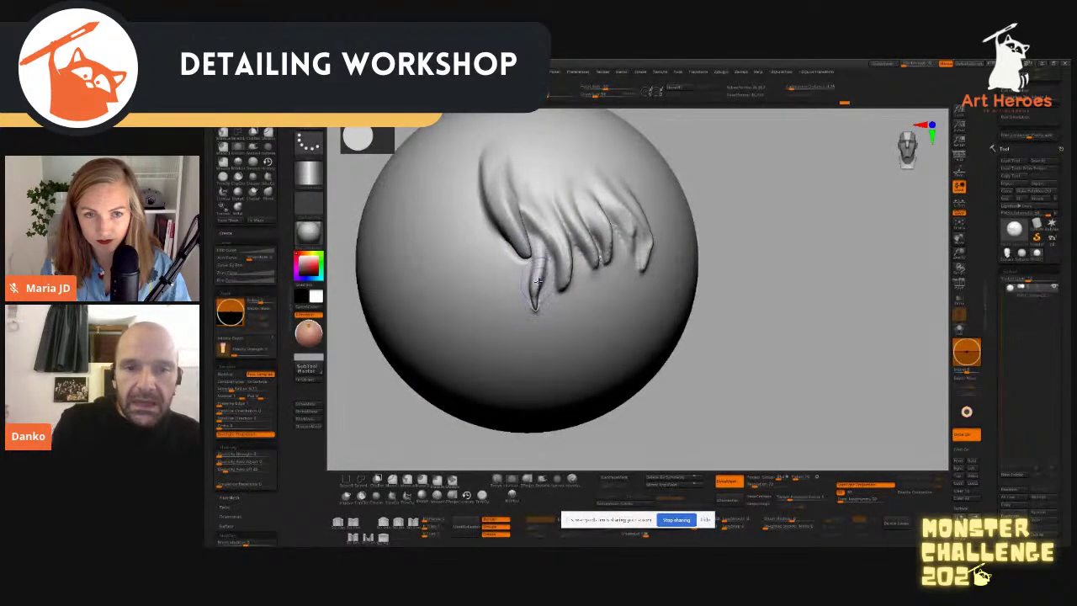
key(ctrl+shift+z)
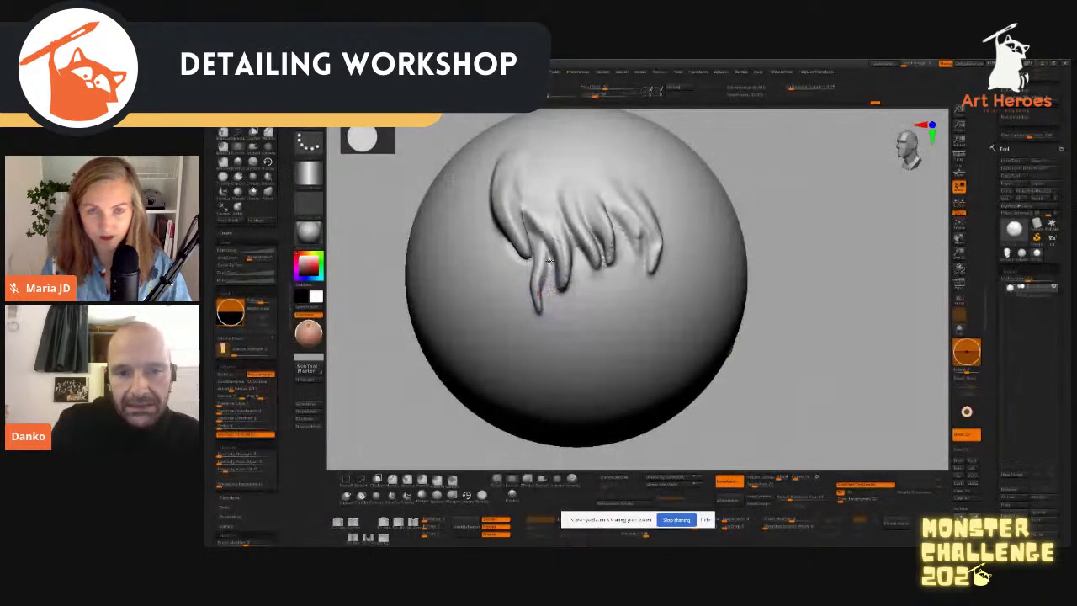
drag(550, 258, 541, 296)
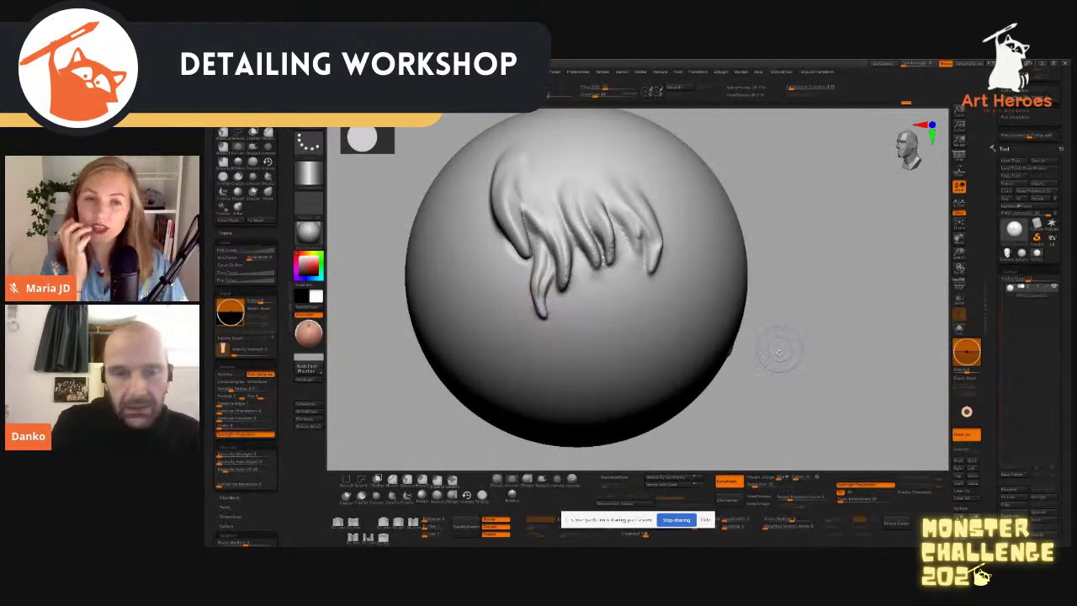
key(ctrl+shift+z)
drag(809, 330, 838, 339)
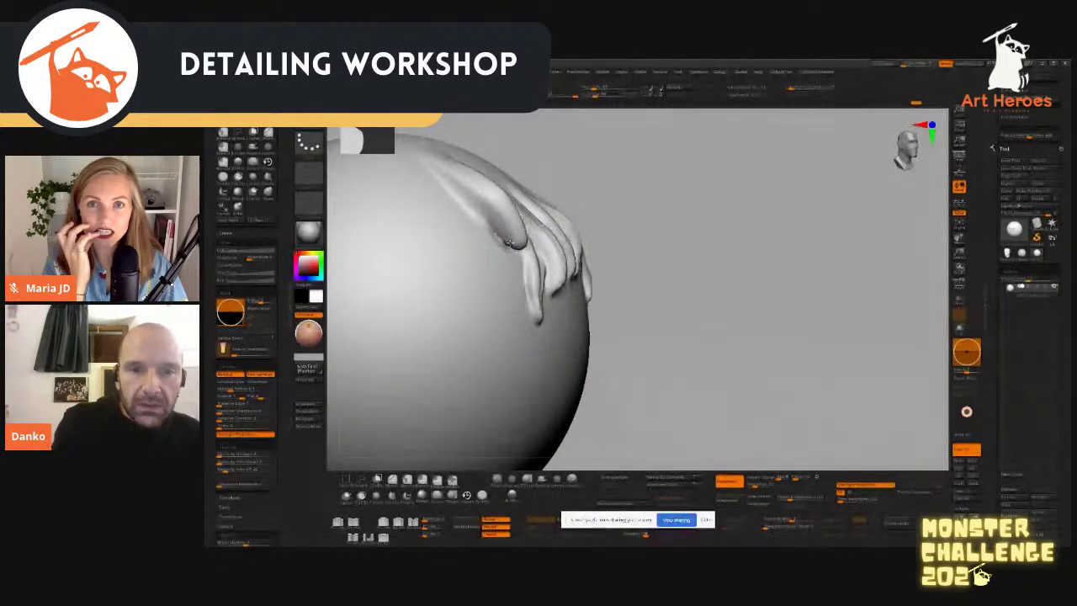
key(ctrl+shift+z)
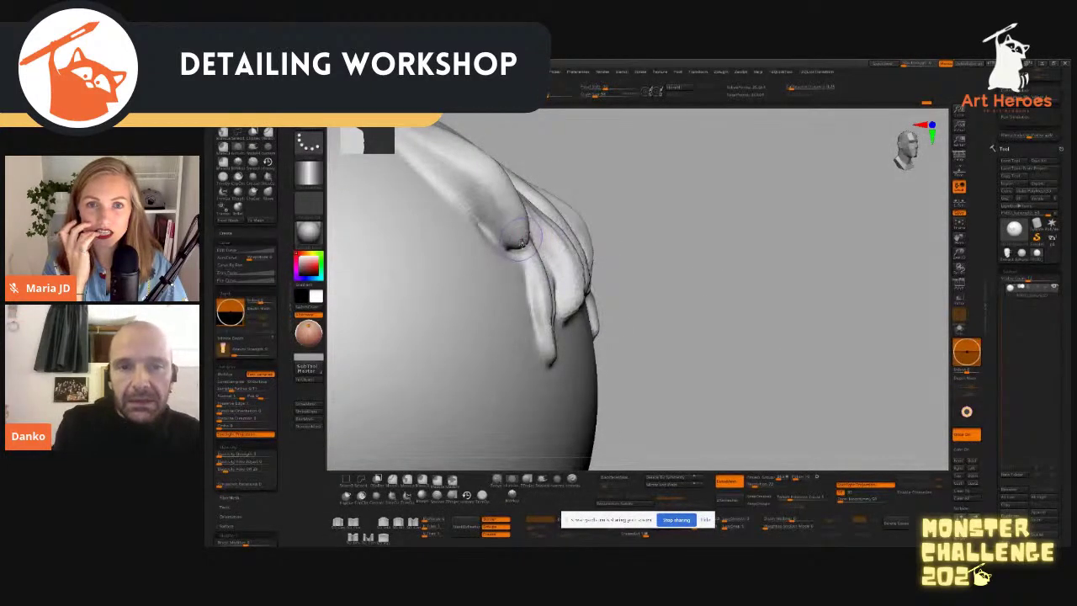
key(ctrl+z)
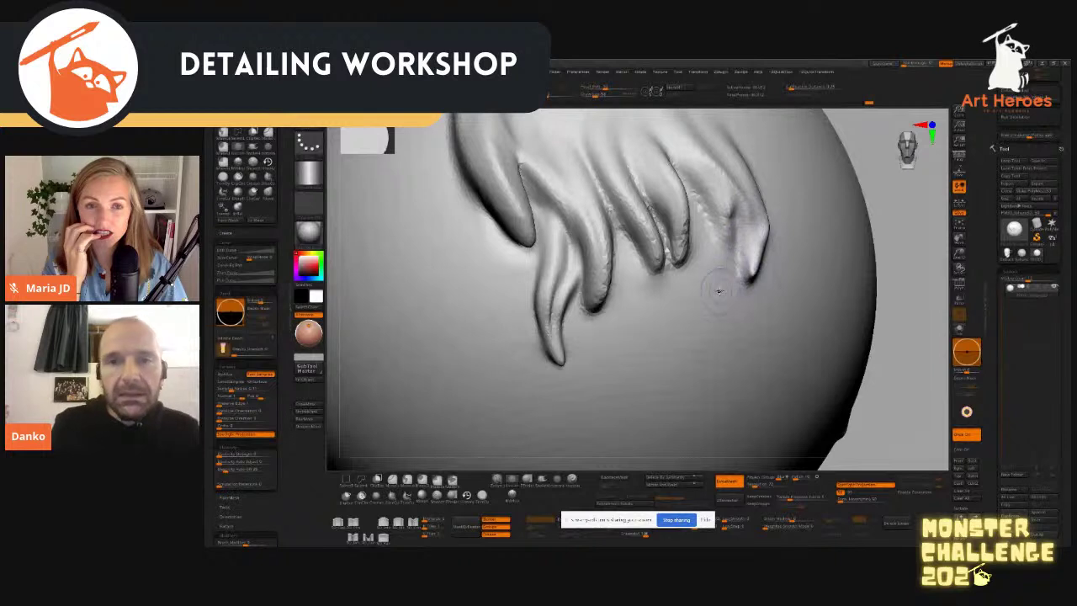
Step: Bring up the brush's modifiers and magnify the Tilt Brush setting to examine it
key(f)
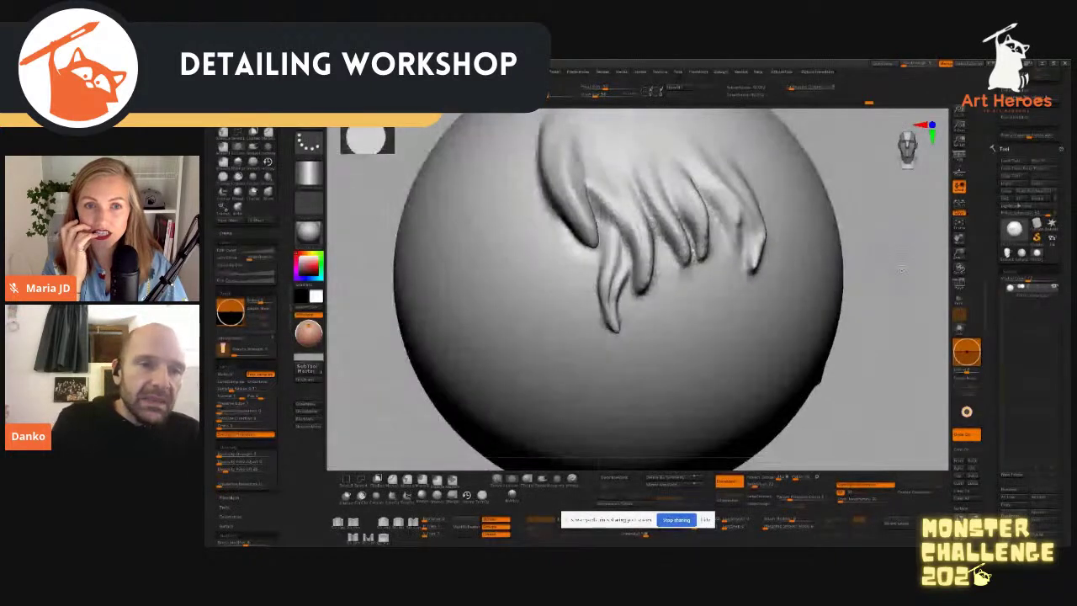
drag(357, 366, 329, 356)
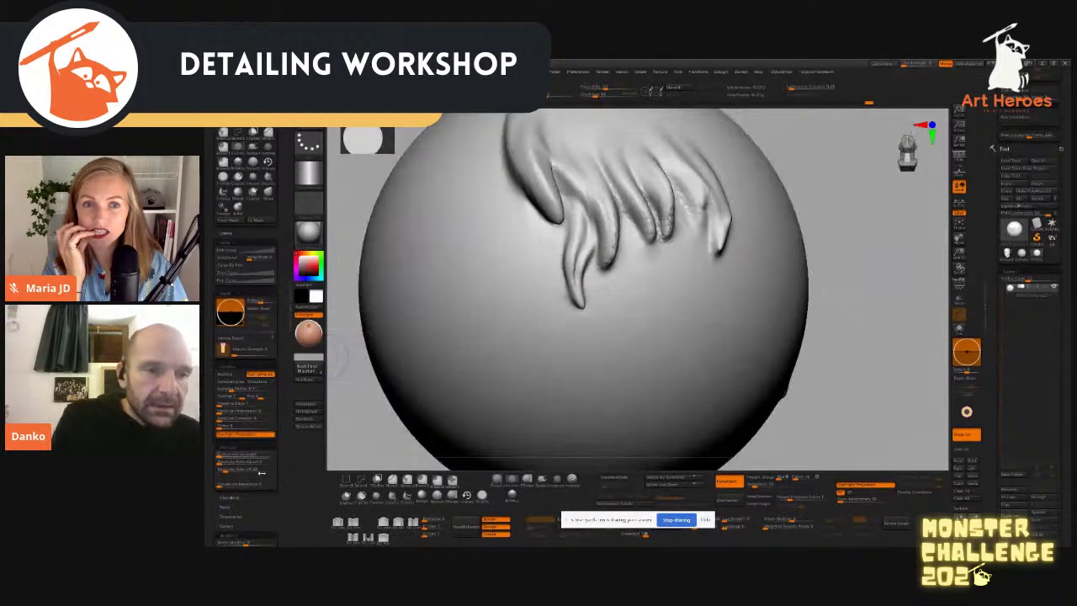
drag(263, 496, 263, 468)
scroll(256, 486, down, 4)
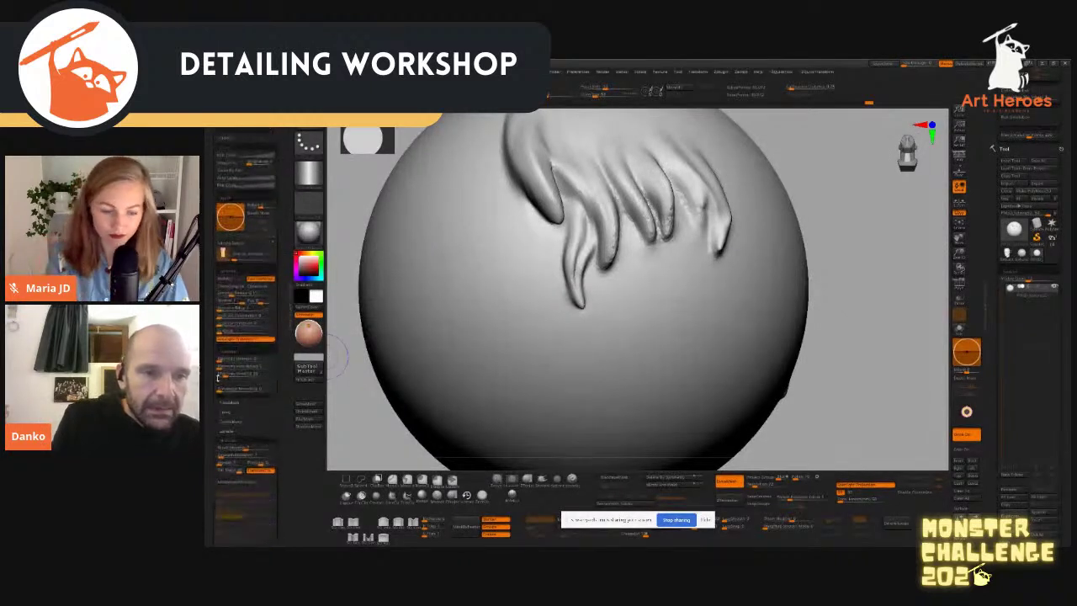
scroll(252, 407, down, 10)
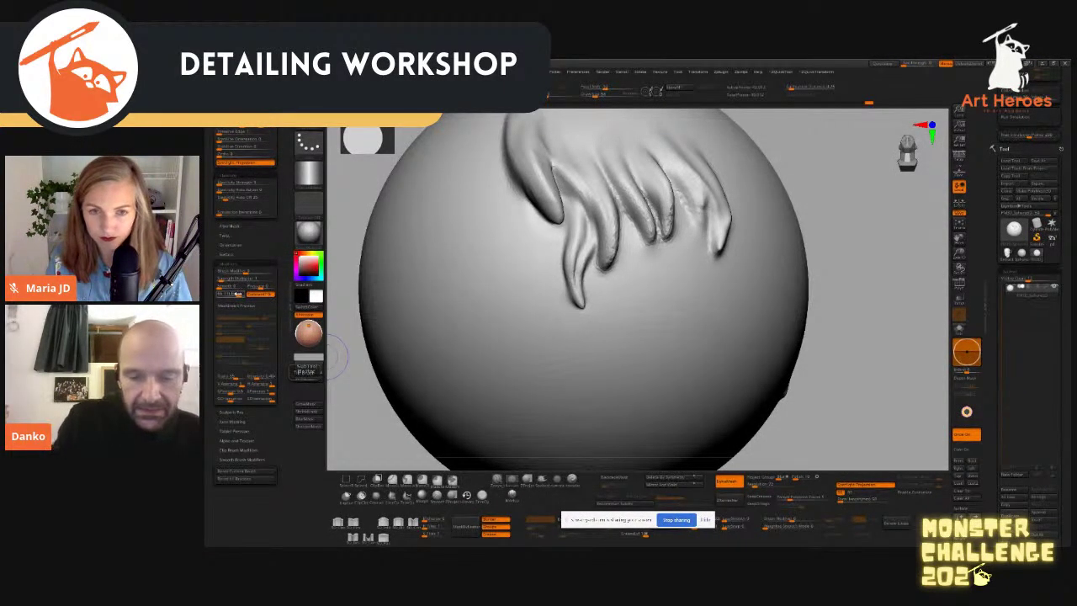
key(super+plus)
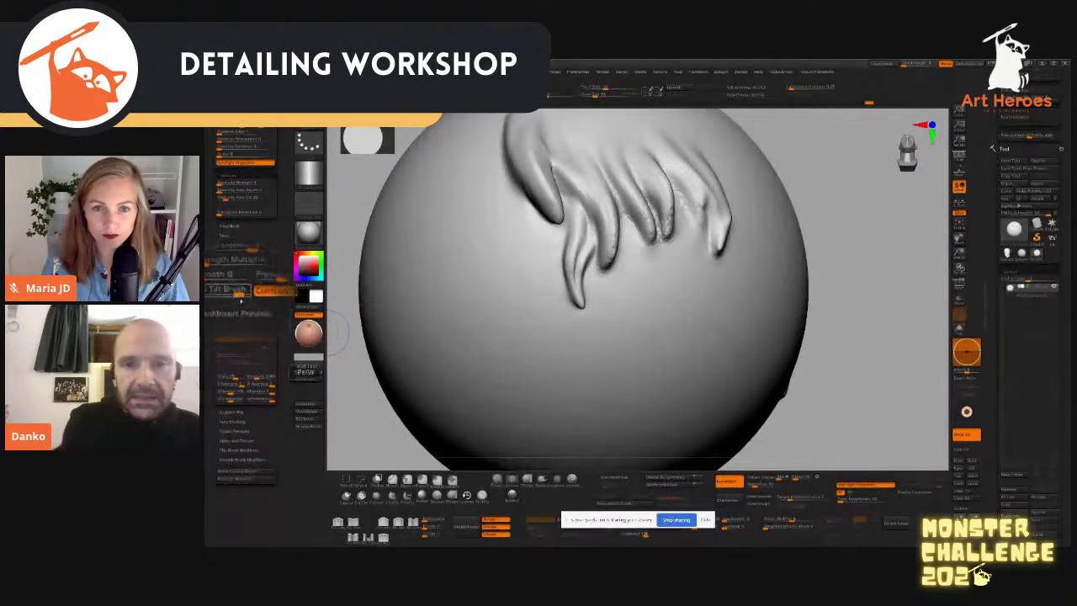
Step: Sculpt two short parallel vertical folds on the sphere below the row of hanging folds
drag(808, 313, 731, 304)
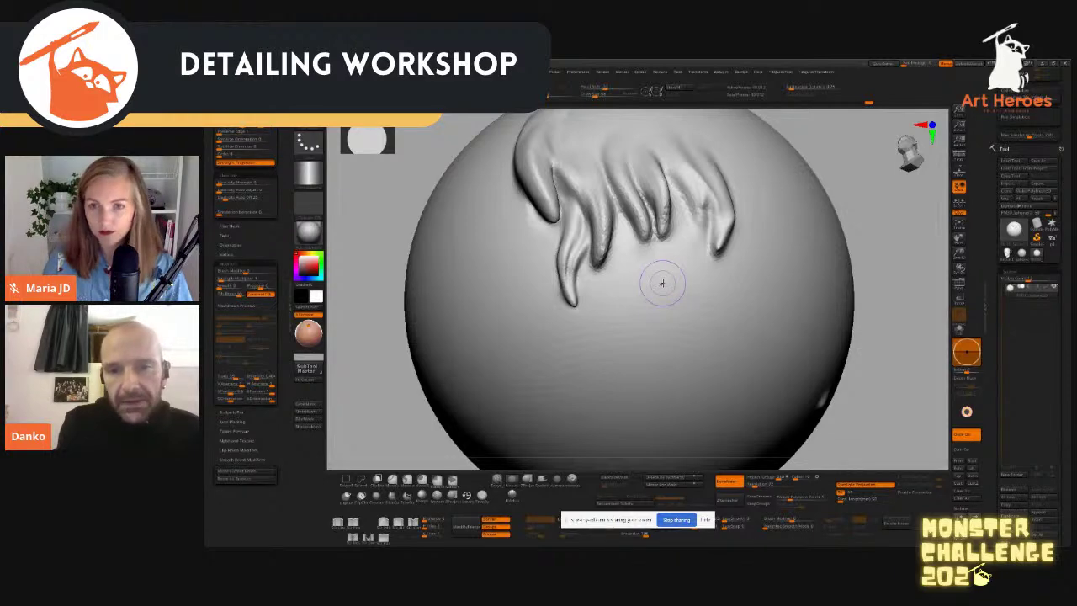
drag(874, 324, 934, 324)
mouse_move(682, 285)
mouse_down()
mouse_move(683, 341)
mouse_move(710, 324)
mouse_move(711, 340)
mouse_up()
drag(783, 349, 795, 374)
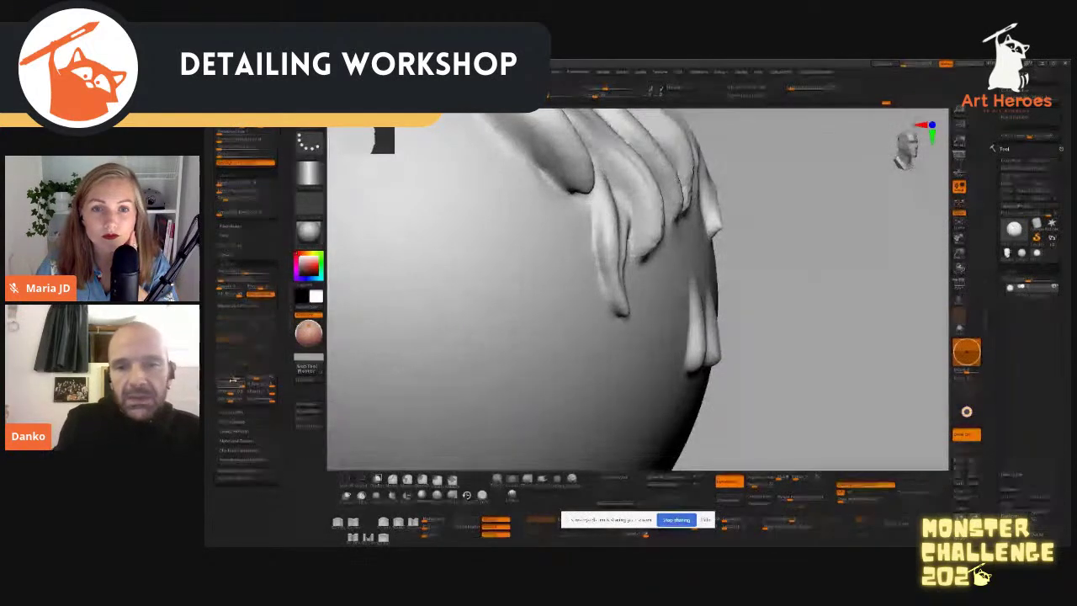
Step: Enlarge the brush and sculpt a short curved fold on the outer side of the narrow drooping fold
drag(812, 312, 744, 313)
key(s)
drag(492, 293, 497, 293)
drag(480, 258, 487, 314)
key(s)
drag(484, 259, 502, 335)
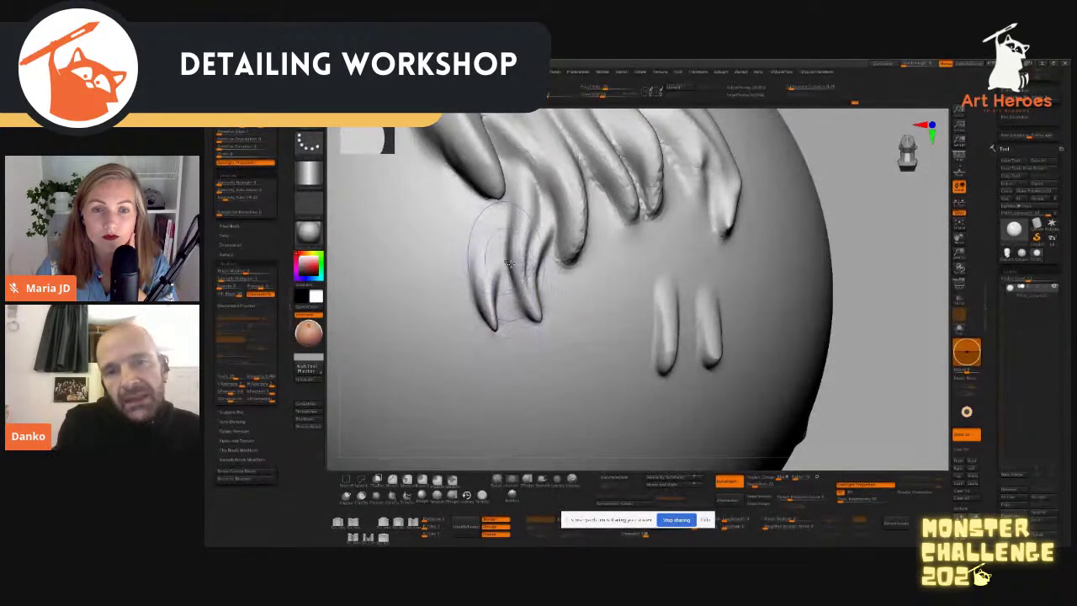
Step: Sculpt a separate hanging fold on the bare surface beyond the other end of the row and smooth it
alt+drag(849, 330, 851, 295)
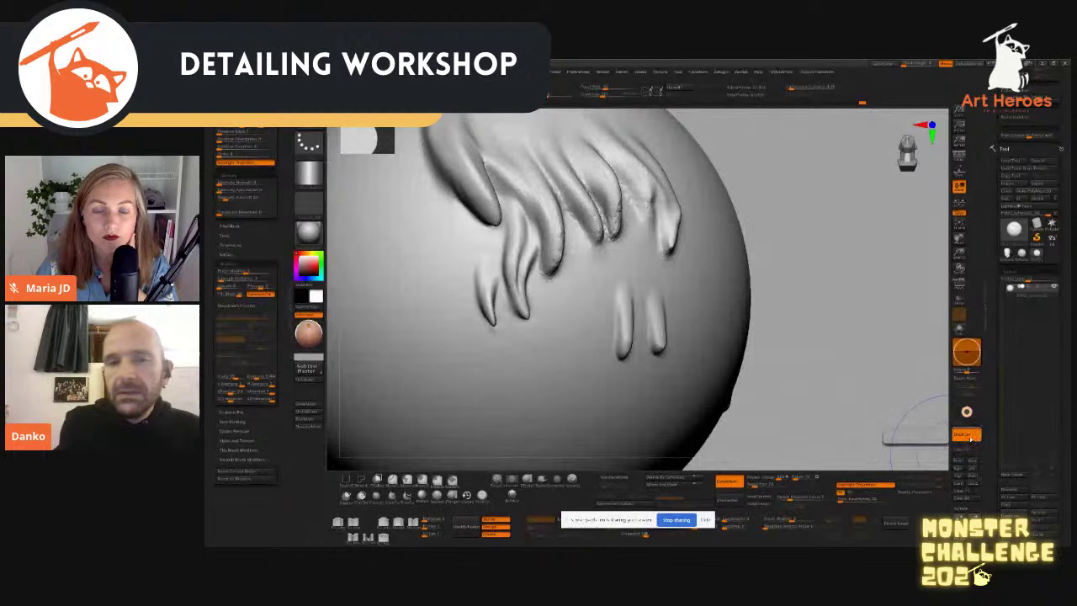
drag(851, 354, 769, 340)
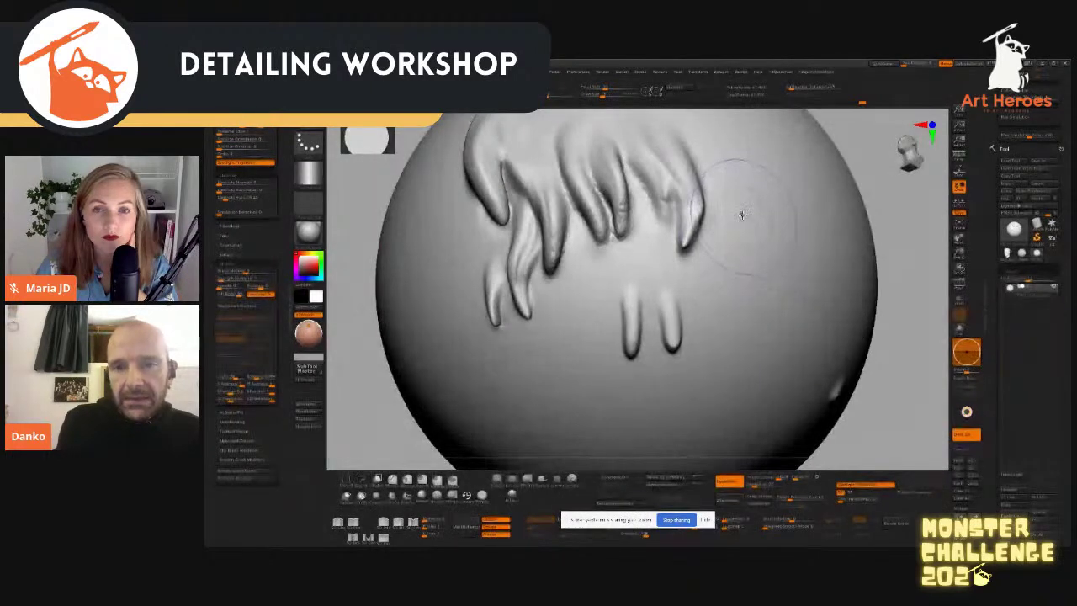
drag(744, 225, 740, 274)
drag(856, 344, 715, 214)
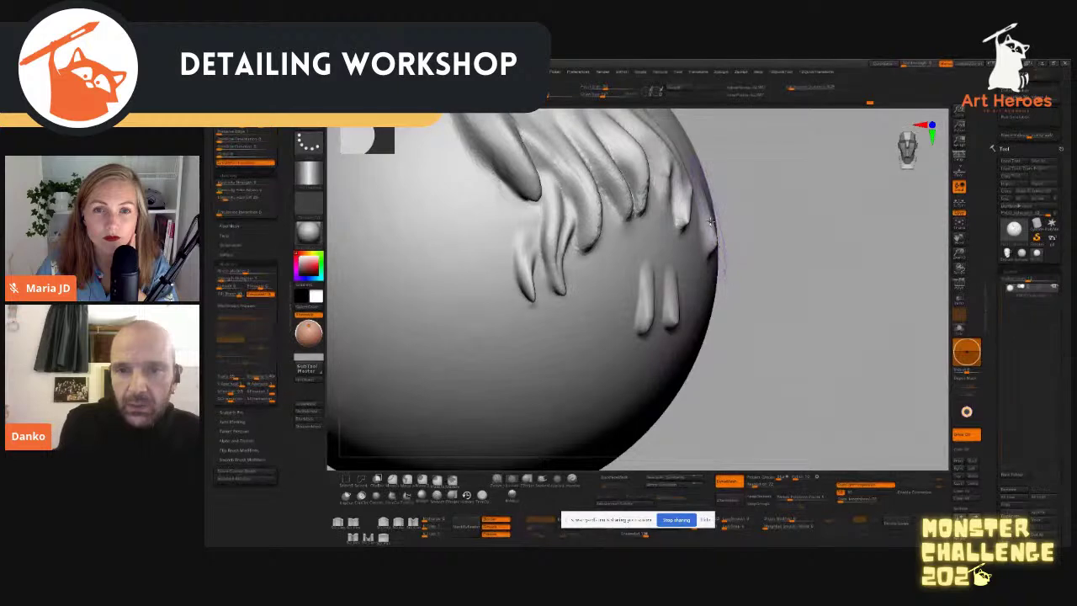
drag(713, 239, 756, 237)
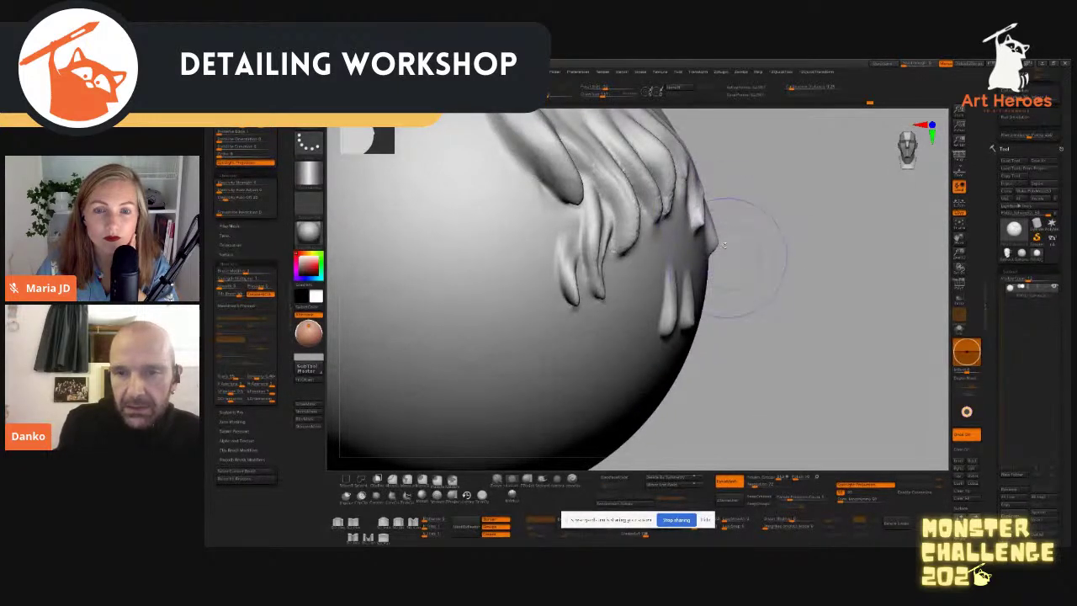
mouse_move(721, 227)
mouse_down()
mouse_move(836, 384)
mouse_move(896, 440)
mouse_move(708, 231)
mouse_up()
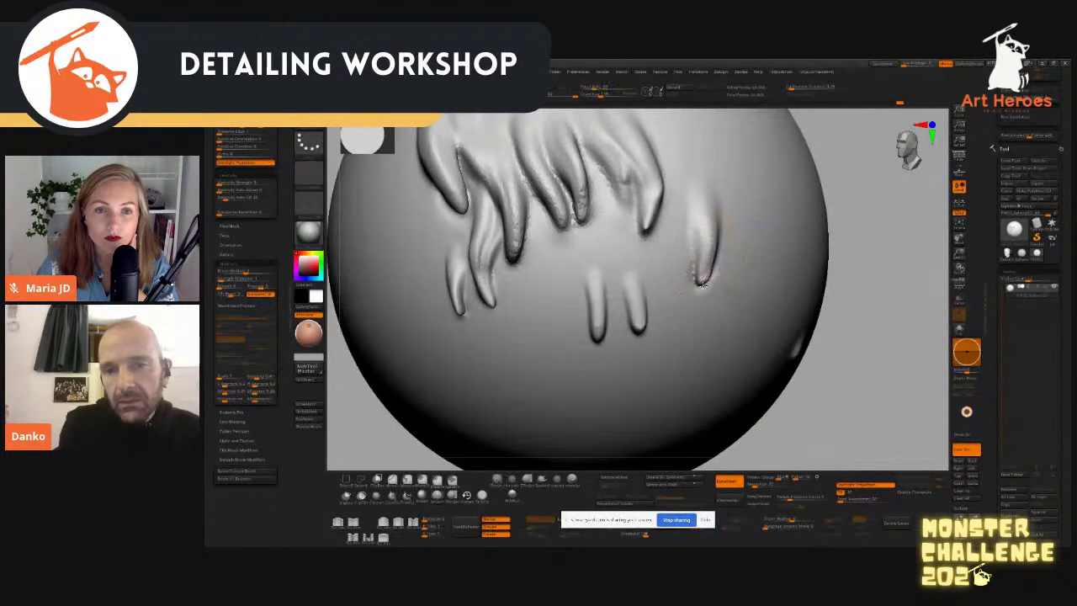
mouse_move(847, 294)
mouse_down()
mouse_move(959, 450)
mouse_move(902, 404)
mouse_move(866, 353)
mouse_up()
shift+drag(700, 229, 702, 272)
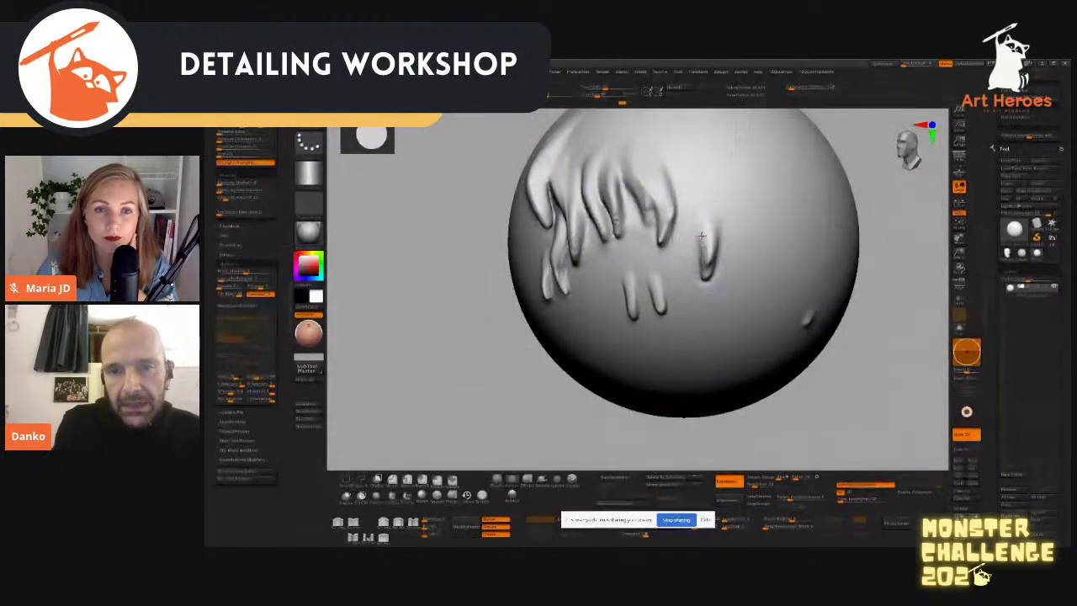
Step: Sculpt a cluster of small overlapping drooping folds on the side of the sphere beside the separate fold
mouse_move(735, 179)
mouse_down()
mouse_move(748, 278)
mouse_move(770, 304)
mouse_up()
key(ctrl+z)
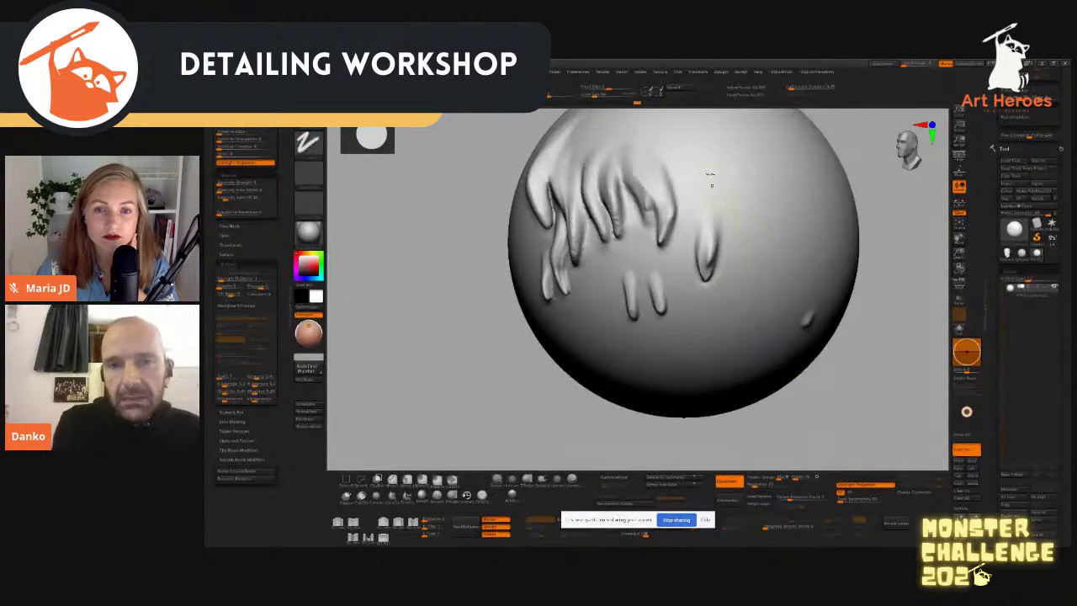
drag(740, 179, 740, 200)
right_drag(808, 203, 751, 242)
drag(761, 174, 748, 220)
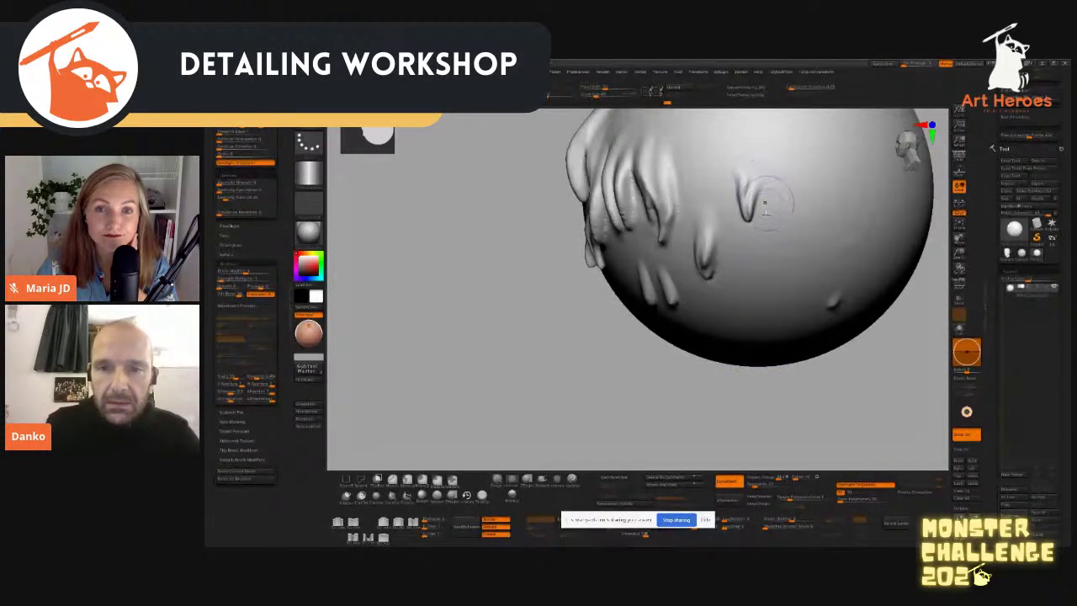
drag(784, 414, 800, 417)
right_drag(800, 416, 714, 304)
drag(759, 205, 753, 229)
mouse_move(724, 374)
mouse_down()
mouse_move(759, 229)
mouse_move(783, 286)
mouse_up()
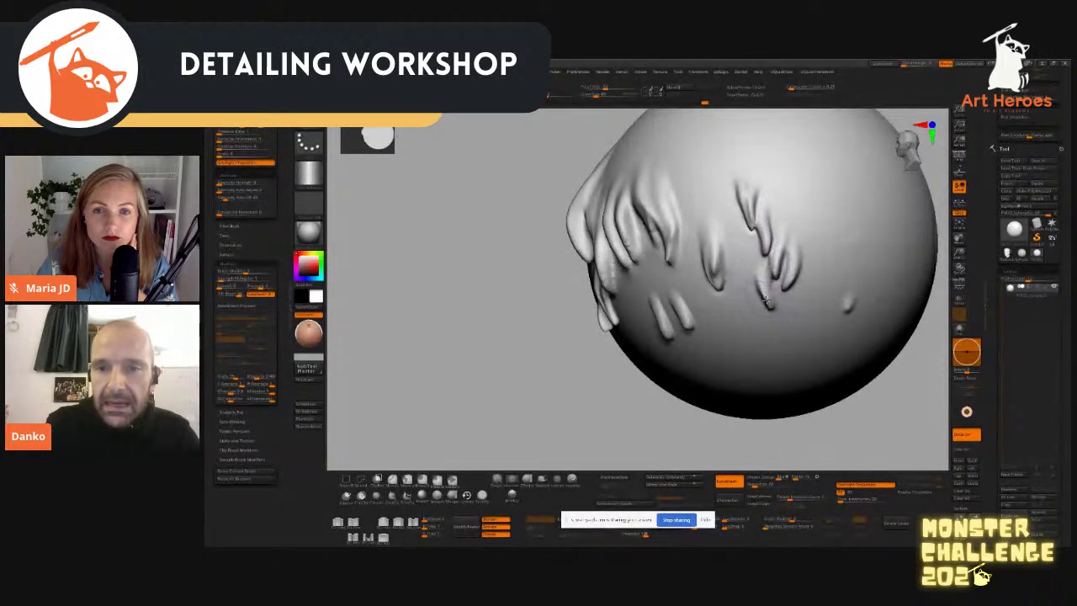
drag(754, 239, 751, 282)
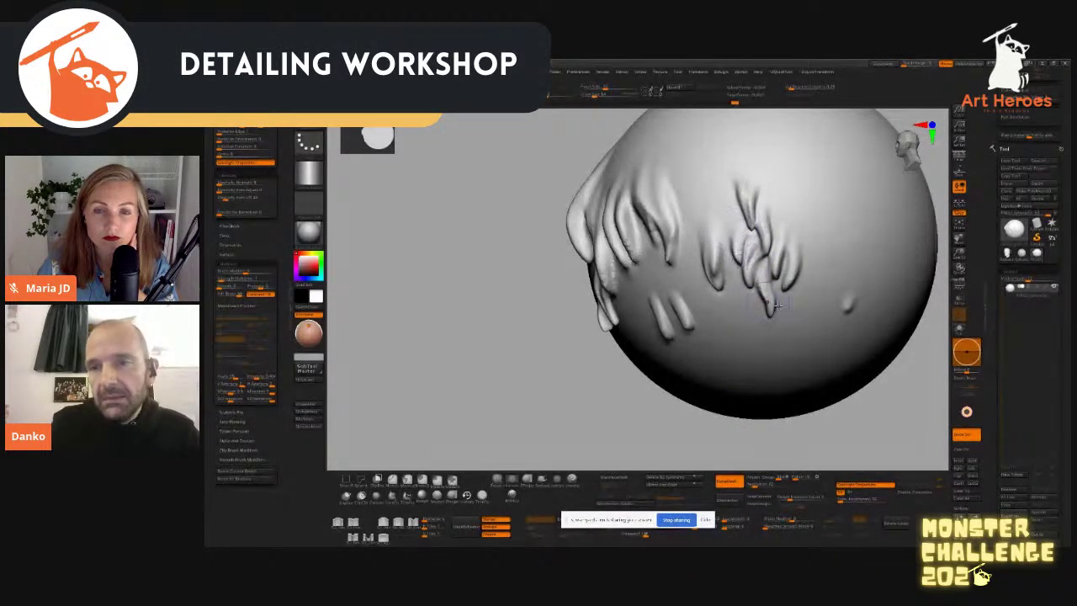
Step: Switch to a flat plane primitive, face it frontally, and convert it to an editable polymesh
drag(884, 434, 851, 423)
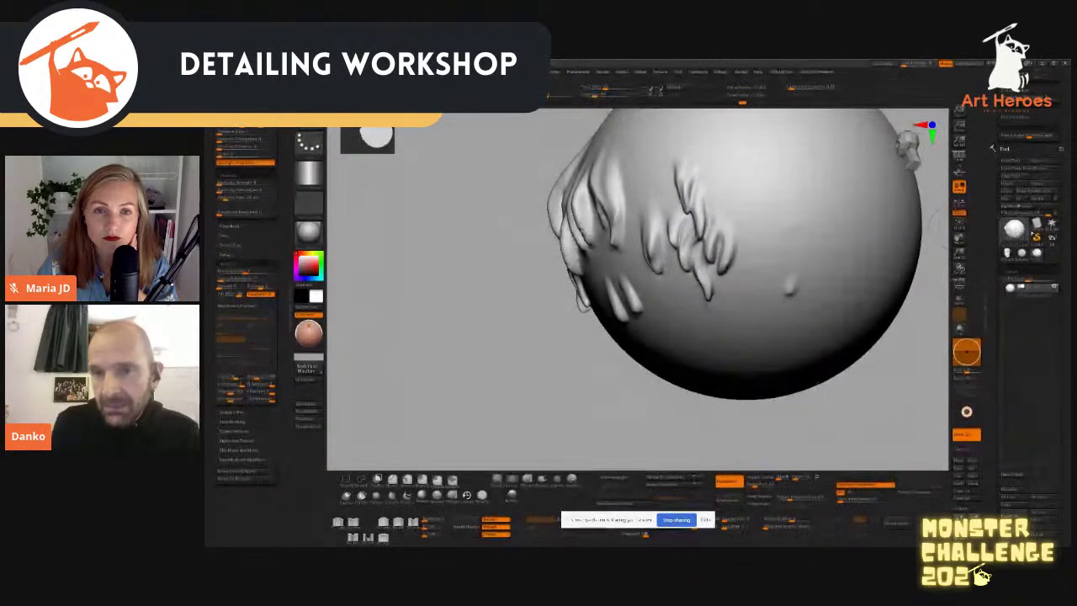
click(1007, 234)
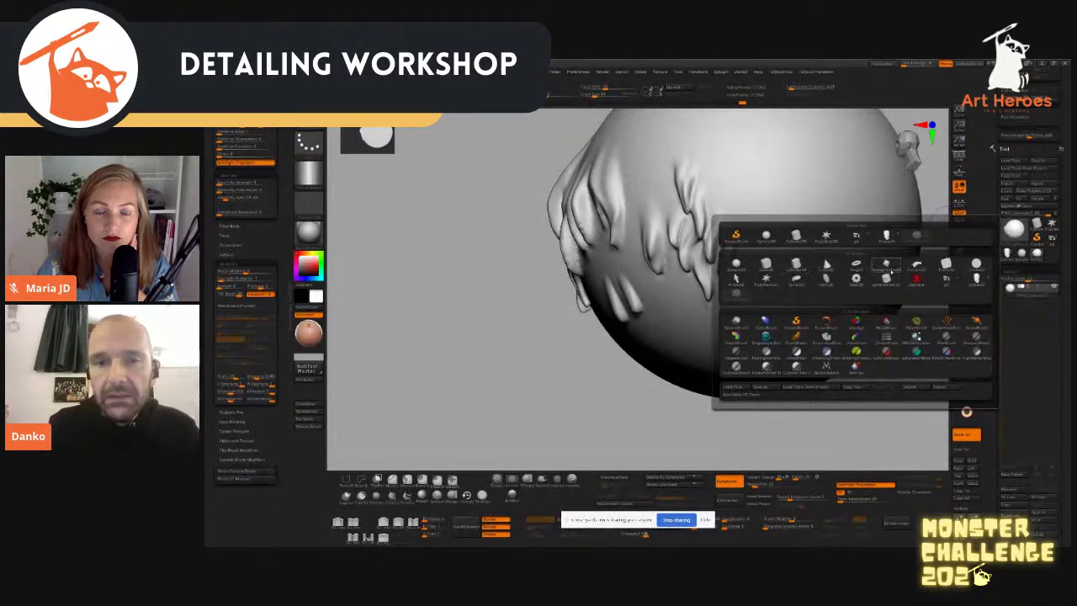
click(946, 267)
shift+drag(940, 385, 707, 336)
alt+drag(827, 344, 829, 510)
alt+drag(892, 279, 948, 161)
click(1033, 191)
alt+drag(925, 253, 928, 320)
Step: Apply a brownish skin-toned material to the plane
click(308, 333)
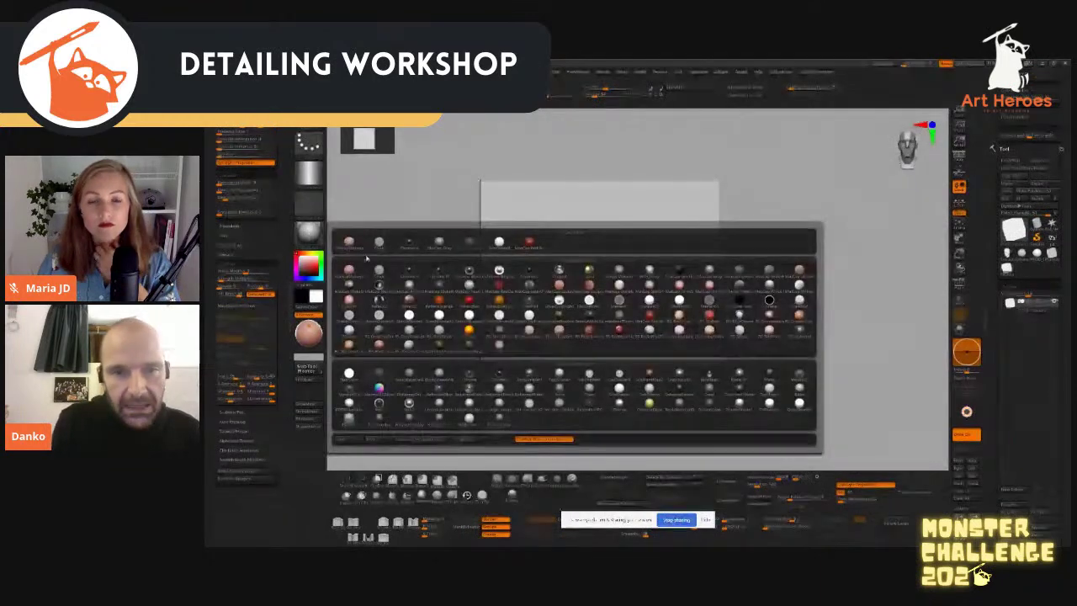
click(608, 312)
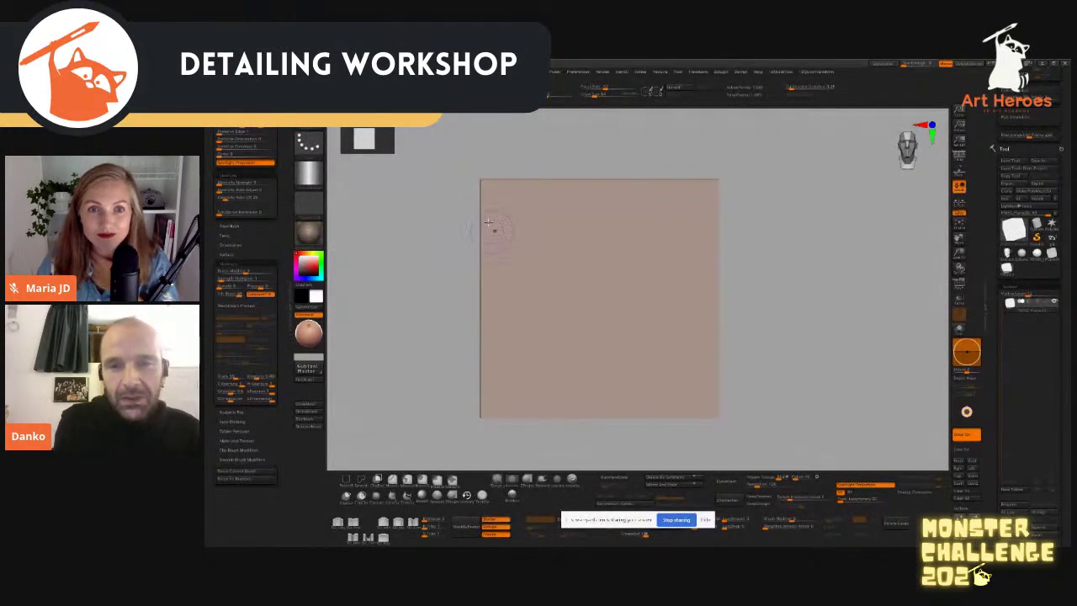
alt+drag(809, 257, 843, 251)
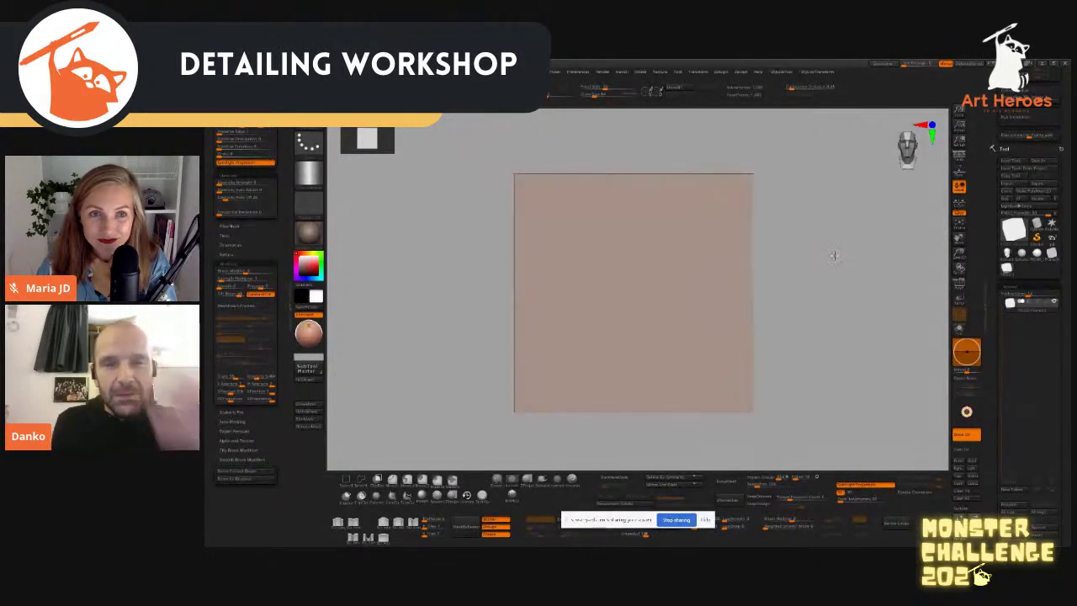
Step: Decline Dynamic Subdiv for the plane and subdivide its mesh several times instead
key(d)
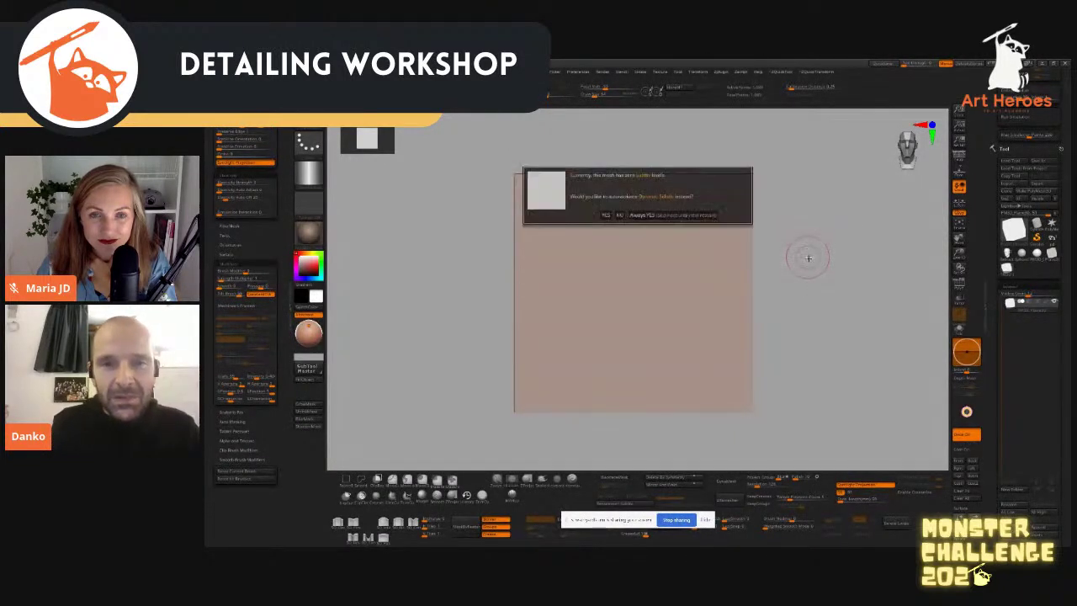
key(n)
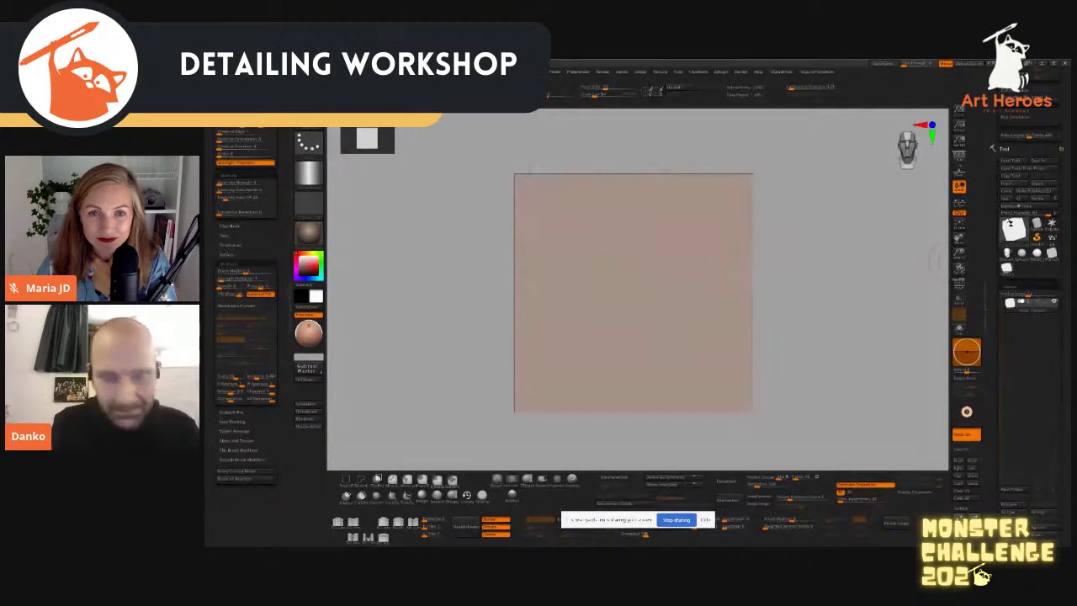
key(ctrl)
key(ctrl)
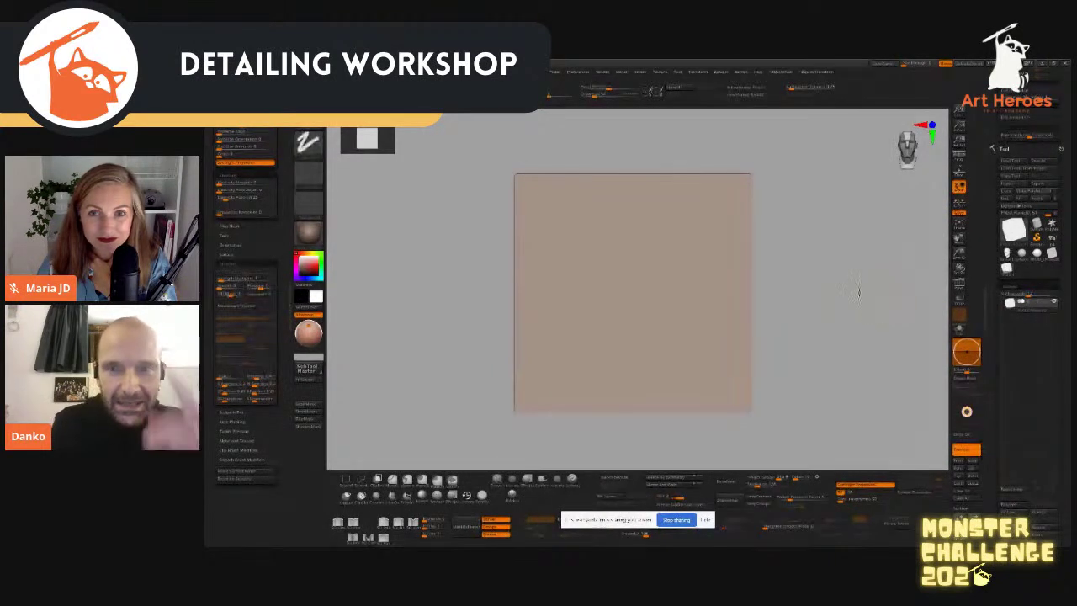
key(ctrl)
mouse_move(853, 286)
alt+mouse_down()
mouse_move(840, 264)
mouse_move(870, 273)
mouse_move(870, 263)
alt+mouse_up()
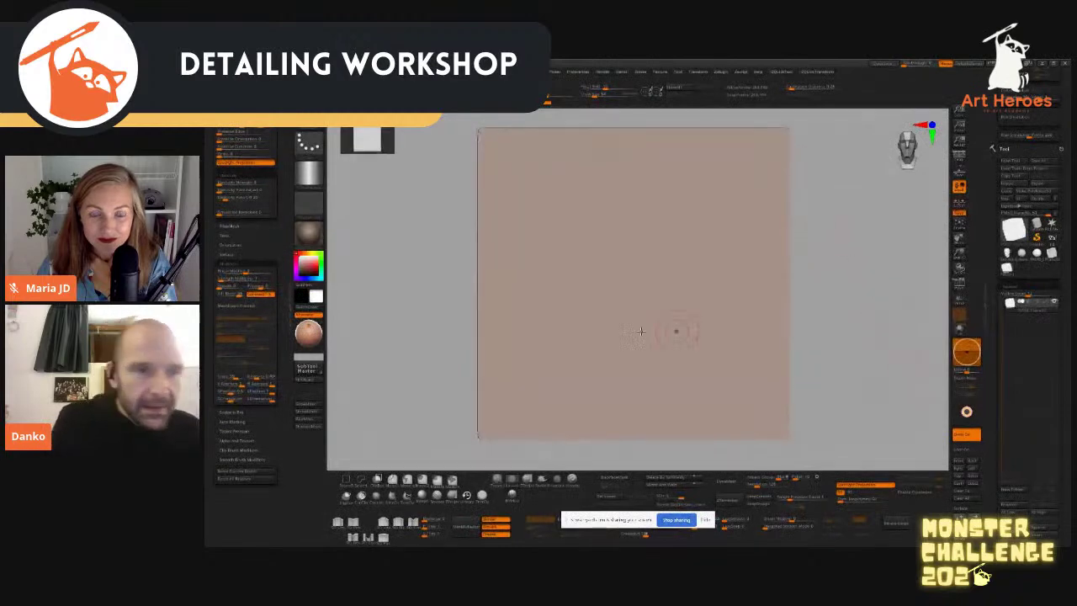
Step: Switch the plane to the lighter pinkish skin material and expand its deformation settings
click(308, 231)
click(577, 337)
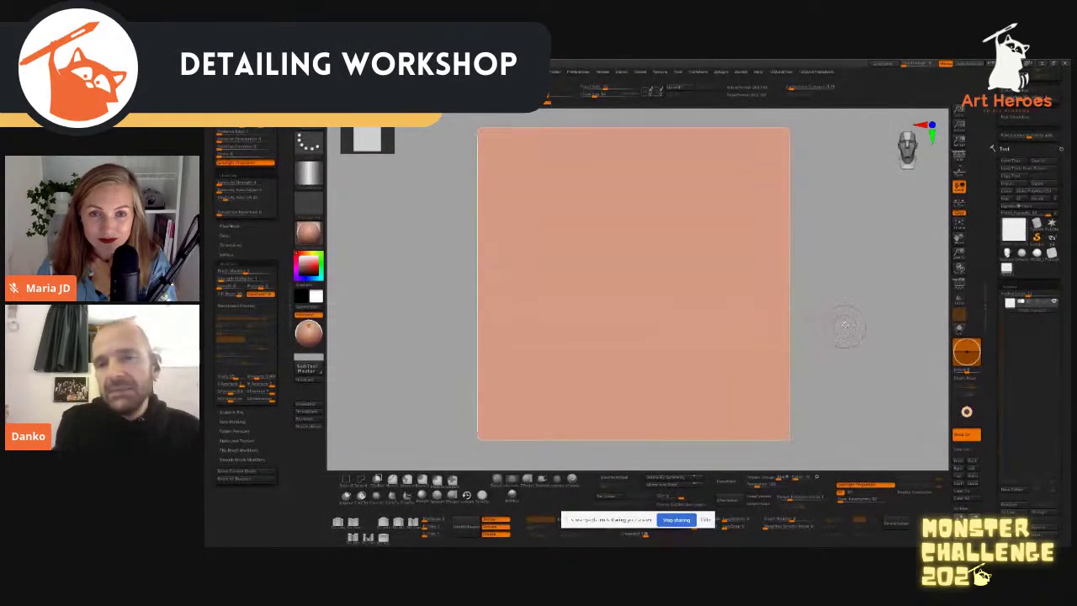
drag(992, 380, 984, 283)
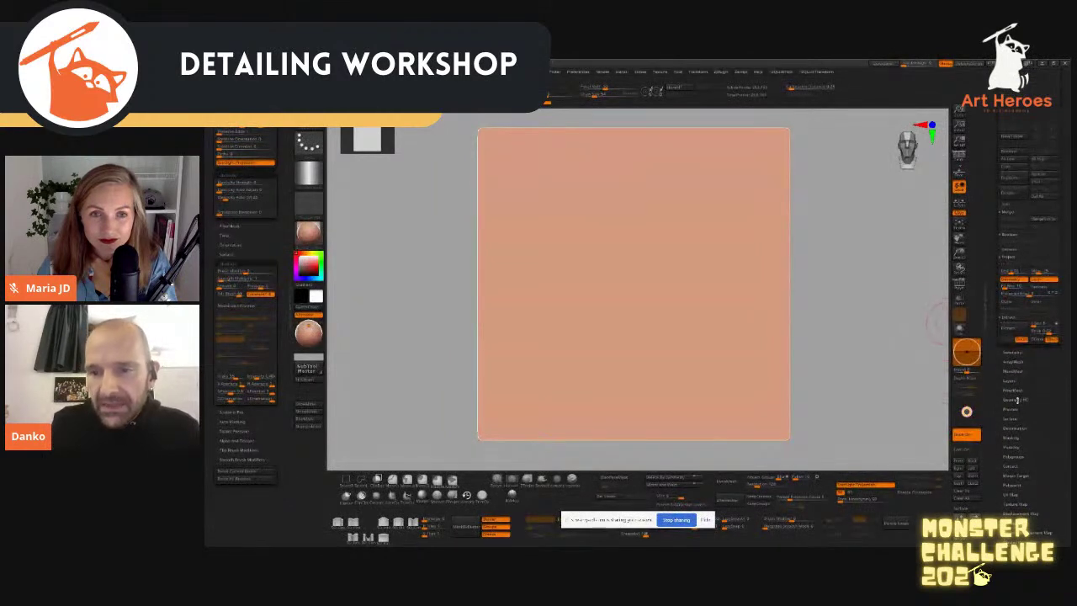
click(1013, 428)
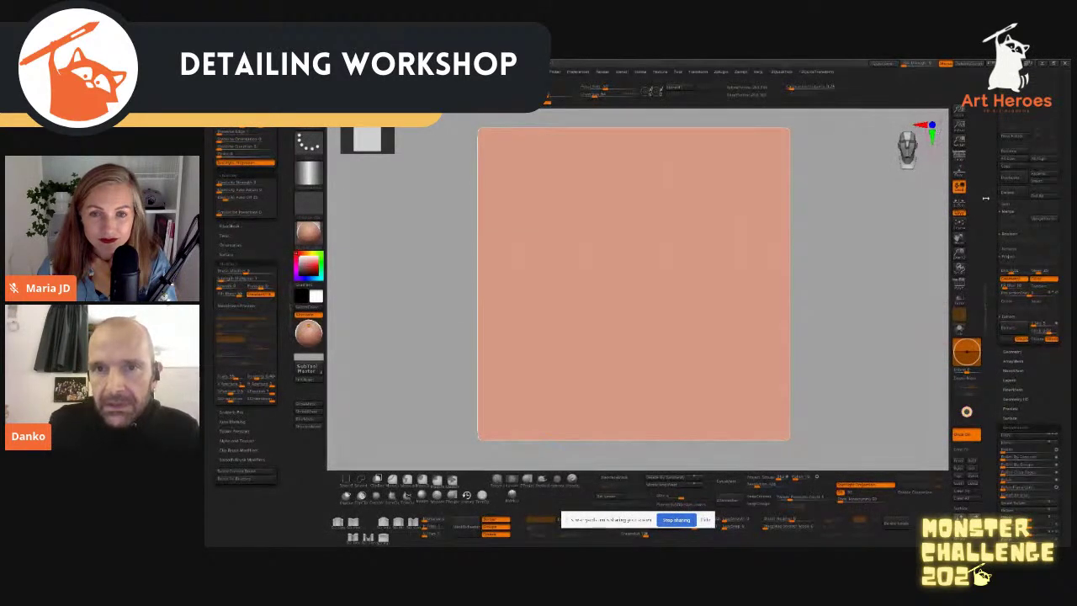
scroll(1026, 396, down, 4)
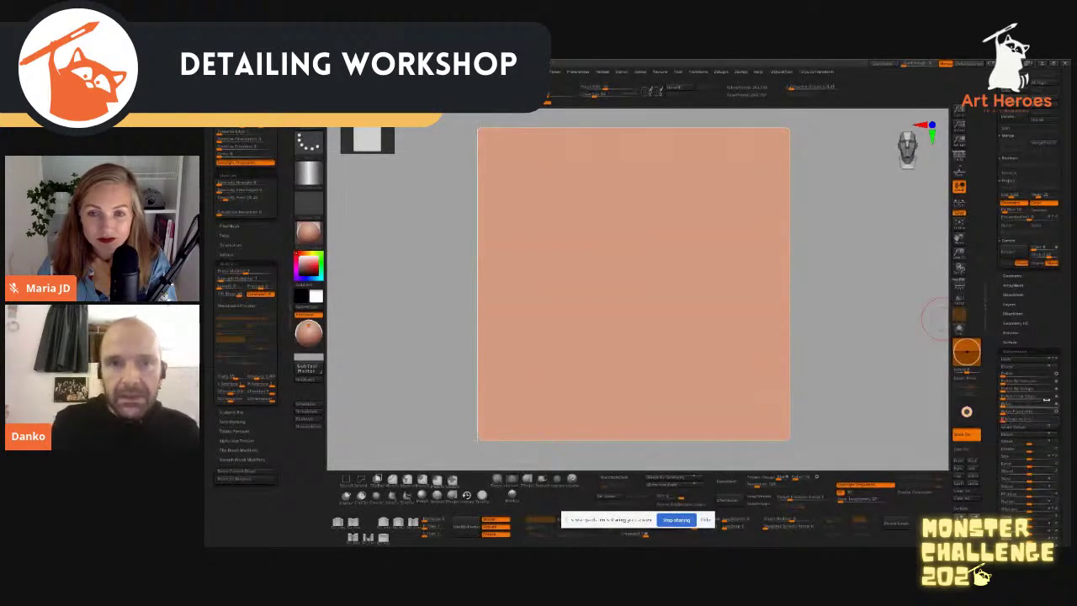
Step: Mask a soft tall oval in the middle of the plane and invert the mask
alt+drag(800, 228, 787, 243)
alt+drag(868, 326, 761, 233)
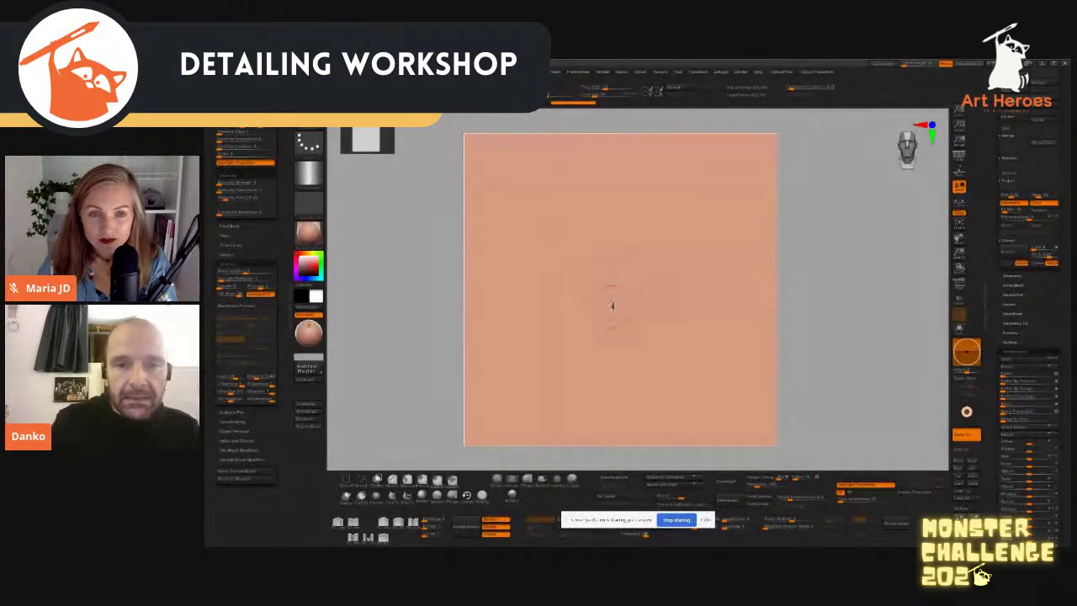
mouse_move(620, 334)
mouse_down()
mouse_move(605, 345)
mouse_move(618, 269)
mouse_move(625, 367)
mouse_move(626, 240)
mouse_move(588, 361)
mouse_move(620, 356)
mouse_move(600, 343)
mouse_move(618, 277)
mouse_move(606, 323)
mouse_move(637, 336)
mouse_move(586, 383)
mouse_up()
mouse_move(620, 304)
mouse_down()
mouse_move(589, 260)
mouse_move(580, 311)
mouse_move(648, 252)
mouse_move(622, 237)
mouse_move(642, 359)
mouse_up()
ctrl+click(858, 310)
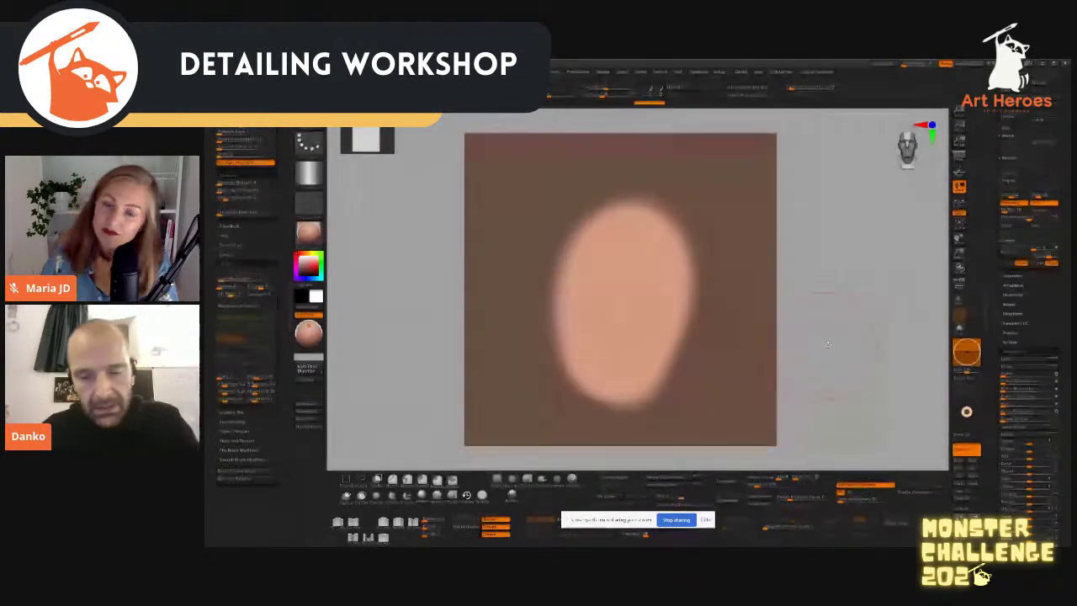
Step: Enlarge the brush and pull the upper part of the unmasked oval upward and outward from the plane
mouse_move(835, 312)
mouse_down()
mouse_move(811, 257)
mouse_move(824, 301)
mouse_up()
key(s)
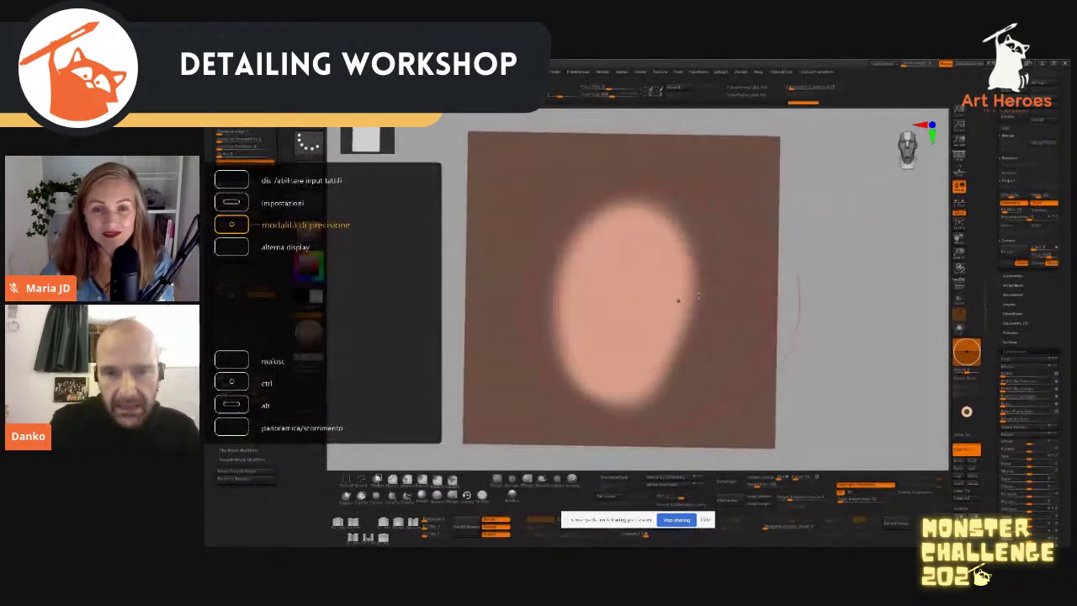
right_drag(652, 232, 599, 229)
drag(625, 226, 622, 163)
drag(623, 246, 619, 202)
shift+right_drag(600, 222, 521, 222)
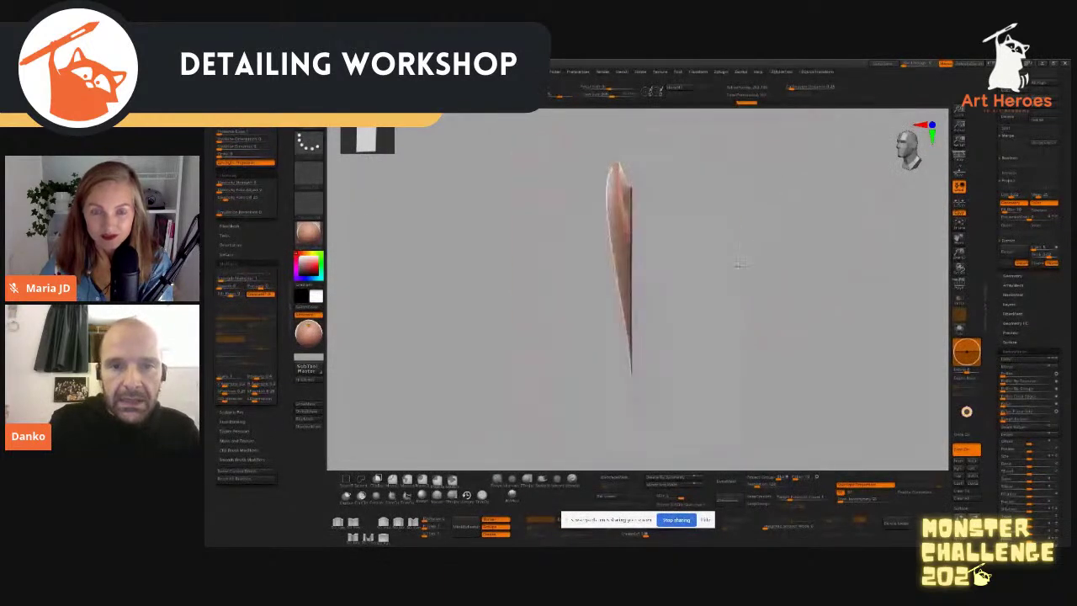
Step: Pull the bulge's tip farther out in side view and adjust its outline from the front
drag(617, 192, 595, 158)
shift+right_drag(595, 158, 668, 171)
mouse_move(596, 185)
mouse_down()
mouse_move(572, 185)
mouse_move(567, 199)
mouse_up()
key(s)
mouse_move(566, 195)
mouse_down()
mouse_move(543, 195)
mouse_move(536, 210)
mouse_up()
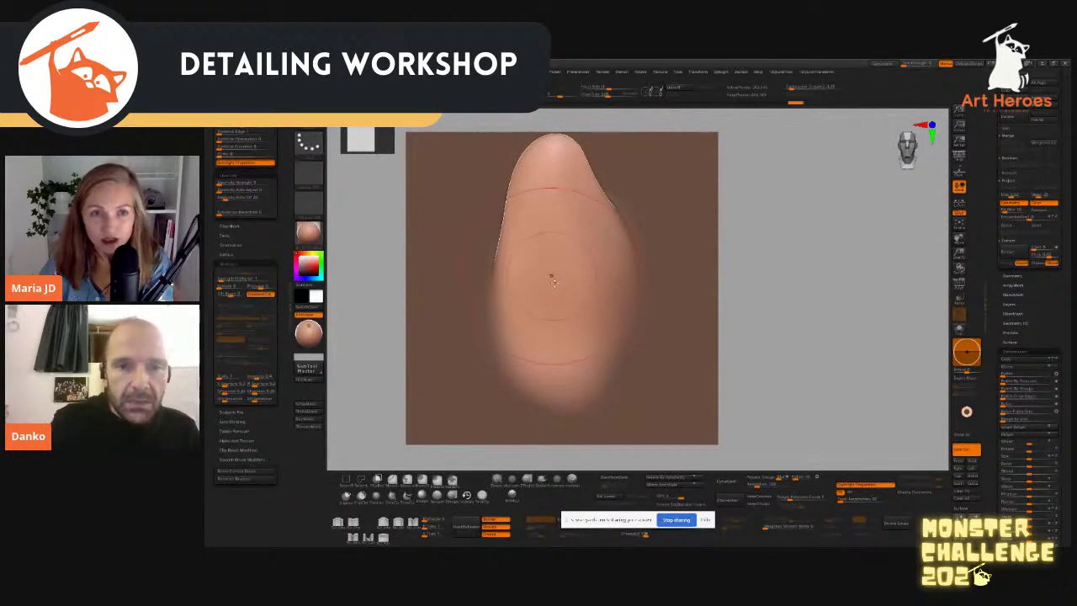
Step: Refine the overhanging tip of the bulge from several angles to form a rounded drooping profile
mouse_move(553, 282)
shift+right_down()
mouse_move(524, 331)
mouse_move(599, 330)
shift+right_up()
alt+right_drag(747, 295, 789, 307)
drag(564, 166, 567, 161)
shift+right_drag(567, 185, 661, 209)
drag(578, 174, 579, 180)
mouse_move(661, 220)
shift+right_down()
mouse_move(576, 228)
mouse_move(707, 232)
shift+right_up()
drag(579, 193, 599, 207)
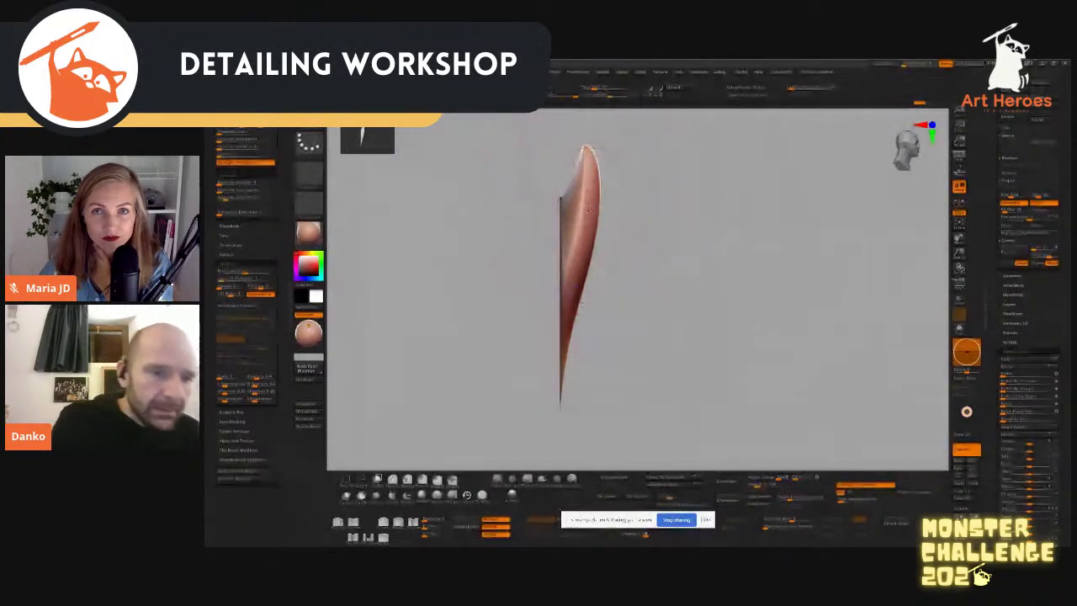
Step: Adjust the weighted mode in the smooth brush modifiers and smooth the bulge's surface
click(241, 460)
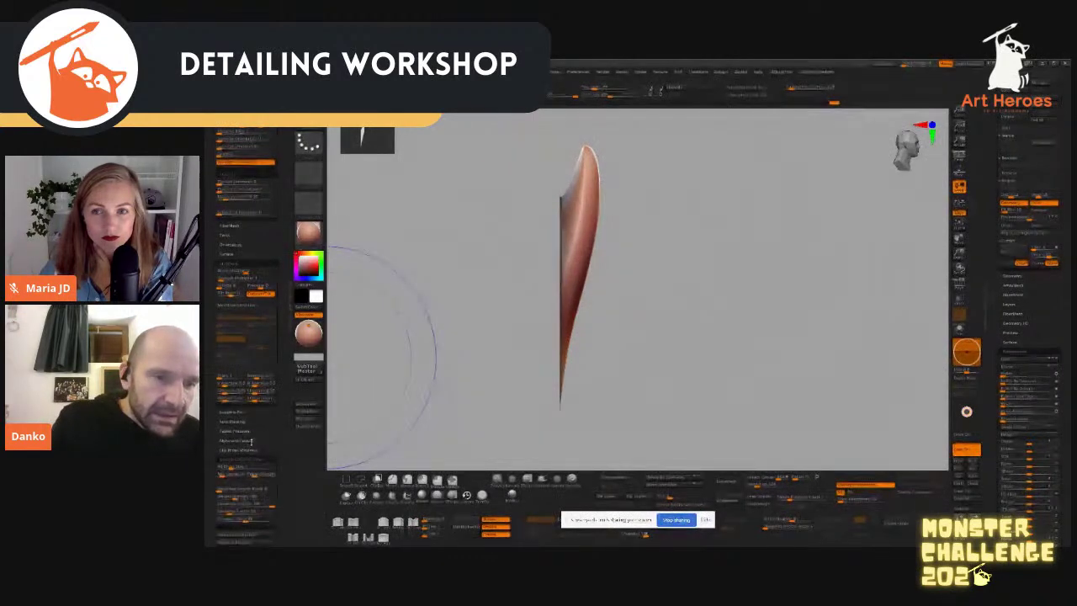
click(224, 489)
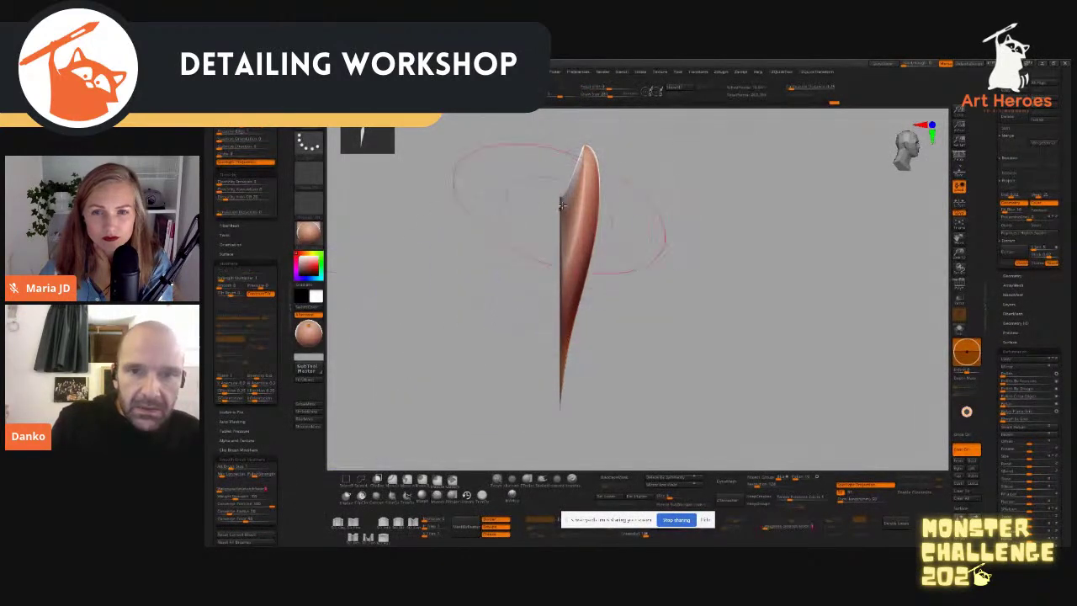
shift+right_drag(580, 208, 600, 207)
shift+drag(602, 205, 671, 264)
right_drag(670, 263, 678, 257)
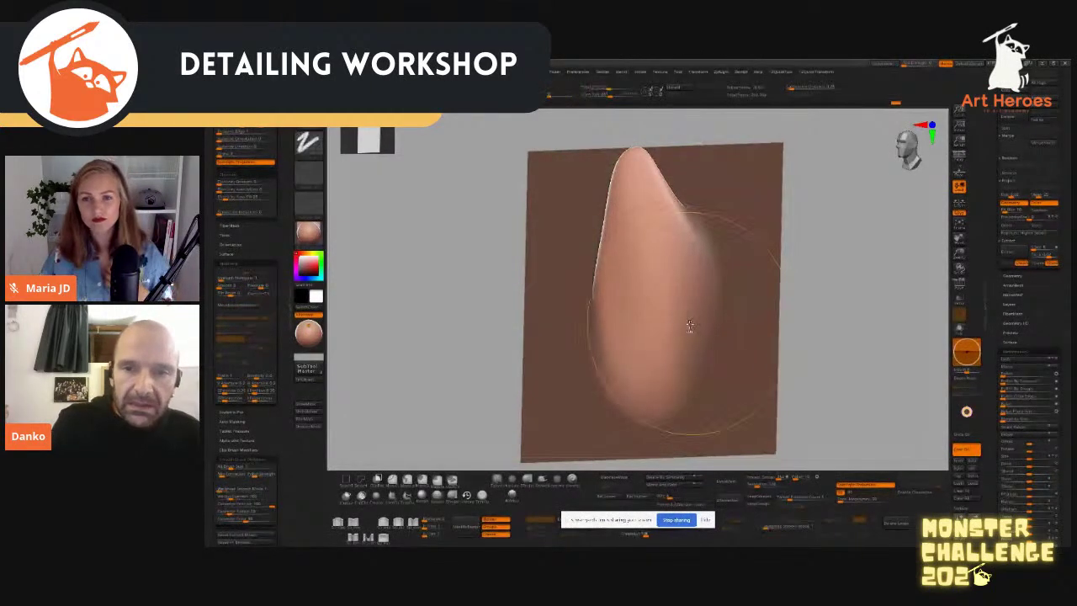
shift+right_drag(683, 313, 667, 304)
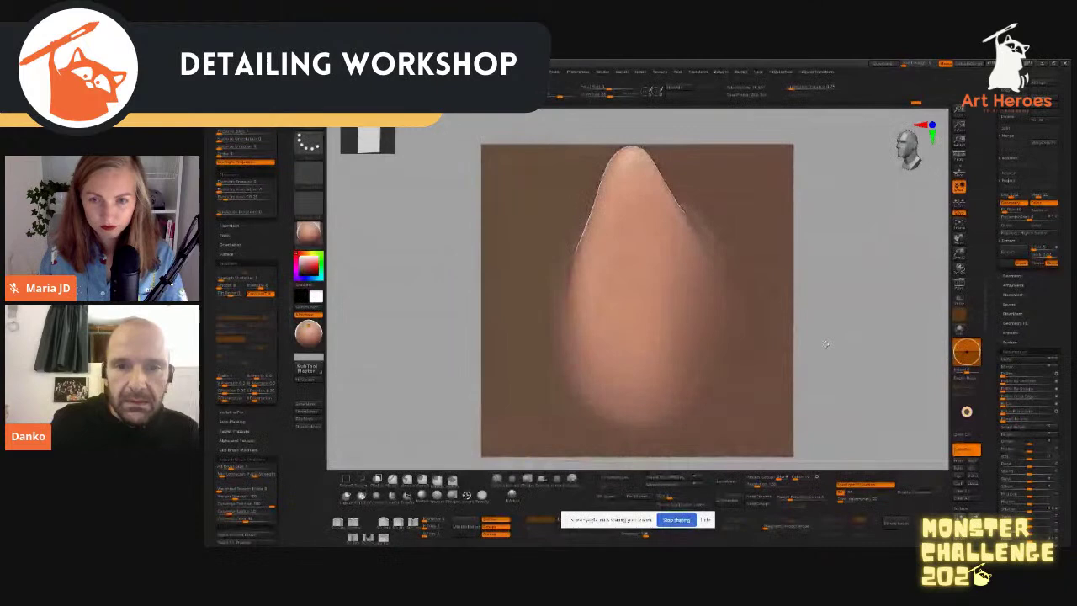
Step: Carve a vertical crease down the middle of the bulge, starting just below its tip
alt+right_drag(811, 357, 778, 298)
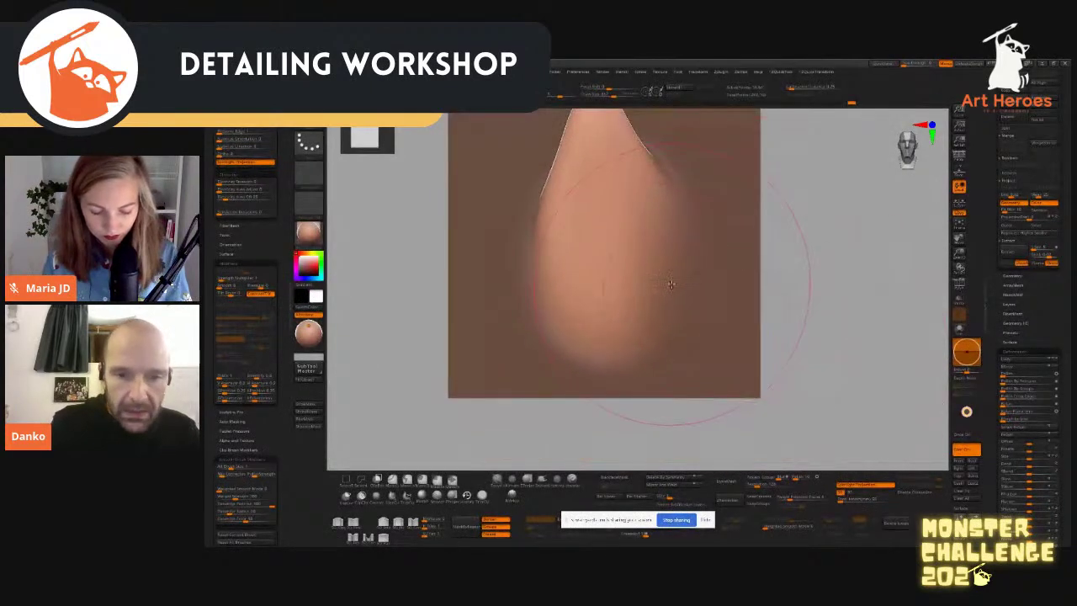
alt+right_drag(656, 273, 658, 311)
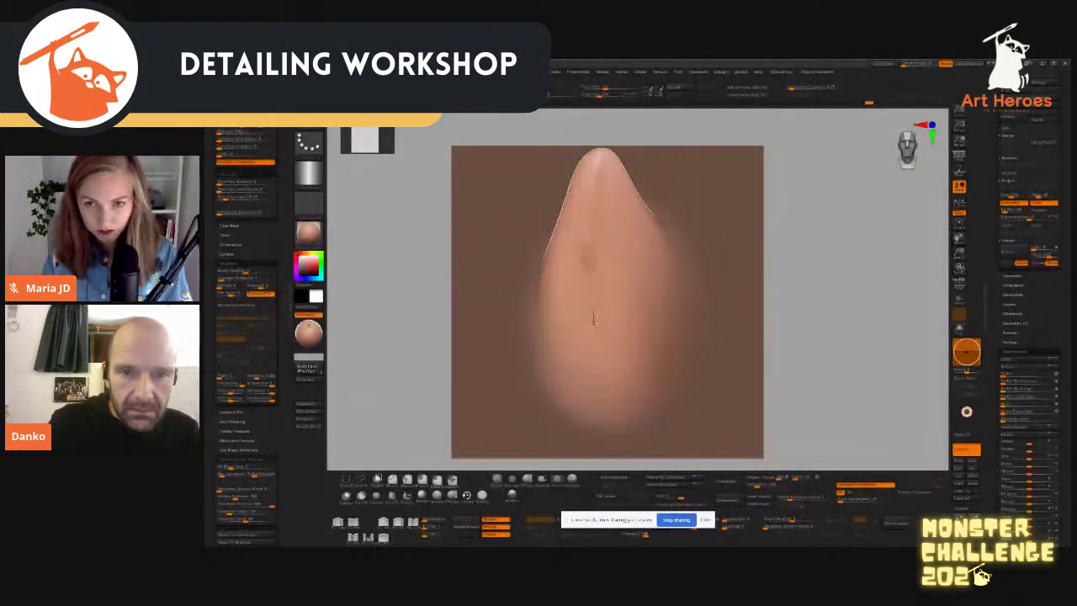
alt+right_drag(728, 350, 705, 274)
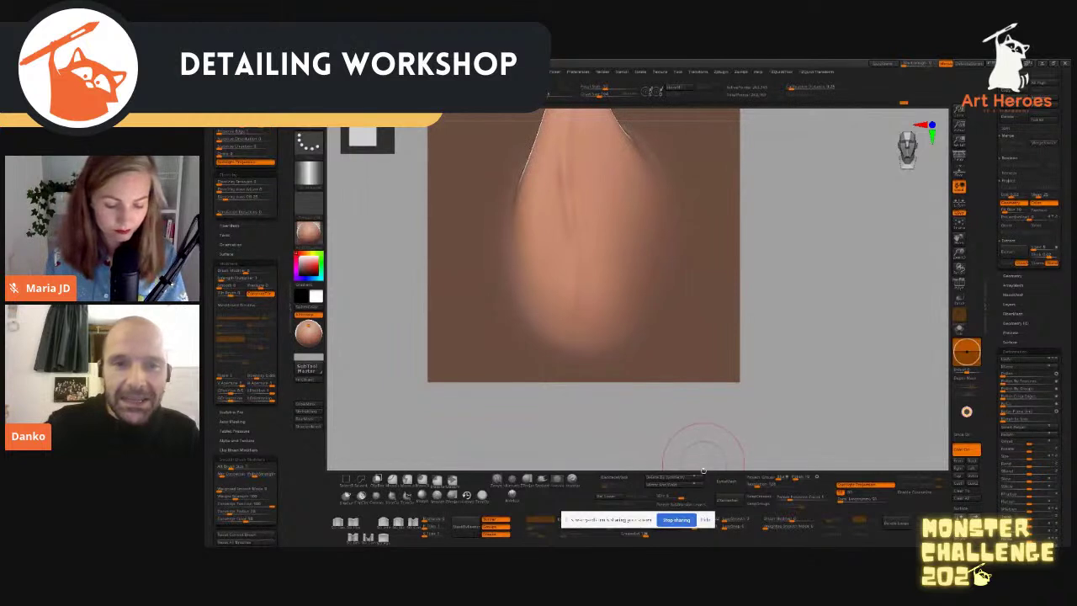
alt+right_drag(655, 222, 655, 318)
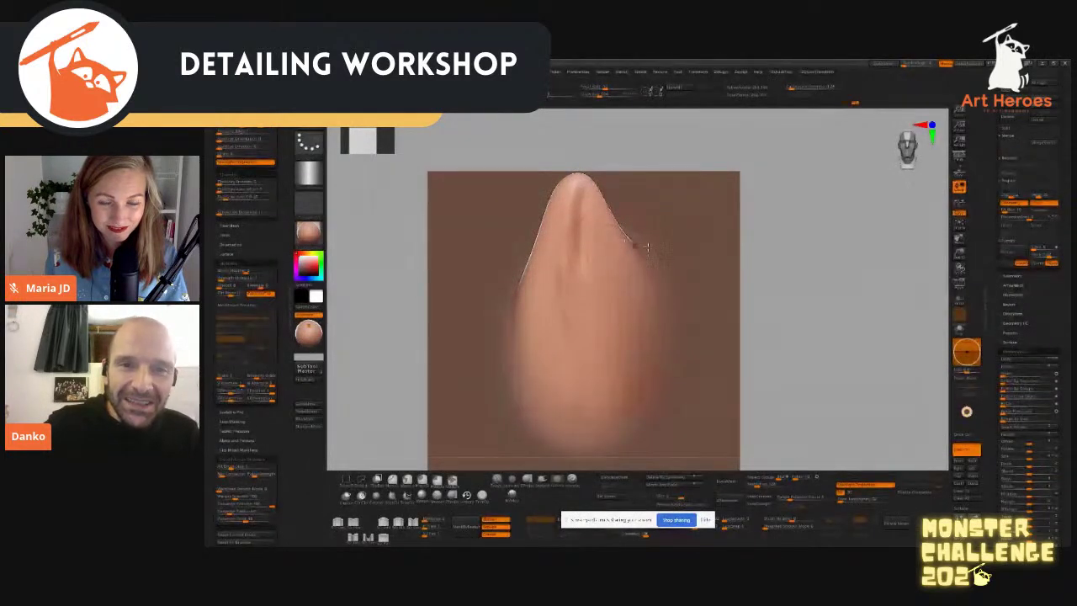
Step: Extend the creases into long folds down the bulge and soften them near the tip
right_drag(647, 247, 613, 261)
shift+drag(600, 202, 603, 257)
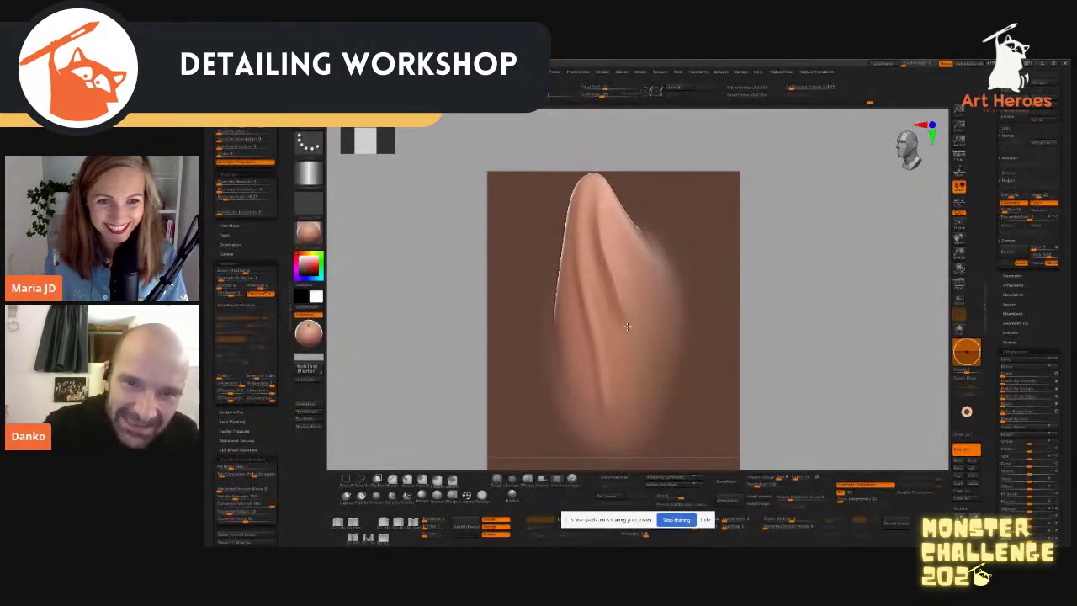
key(shift)
shift+right_drag(634, 225, 751, 250)
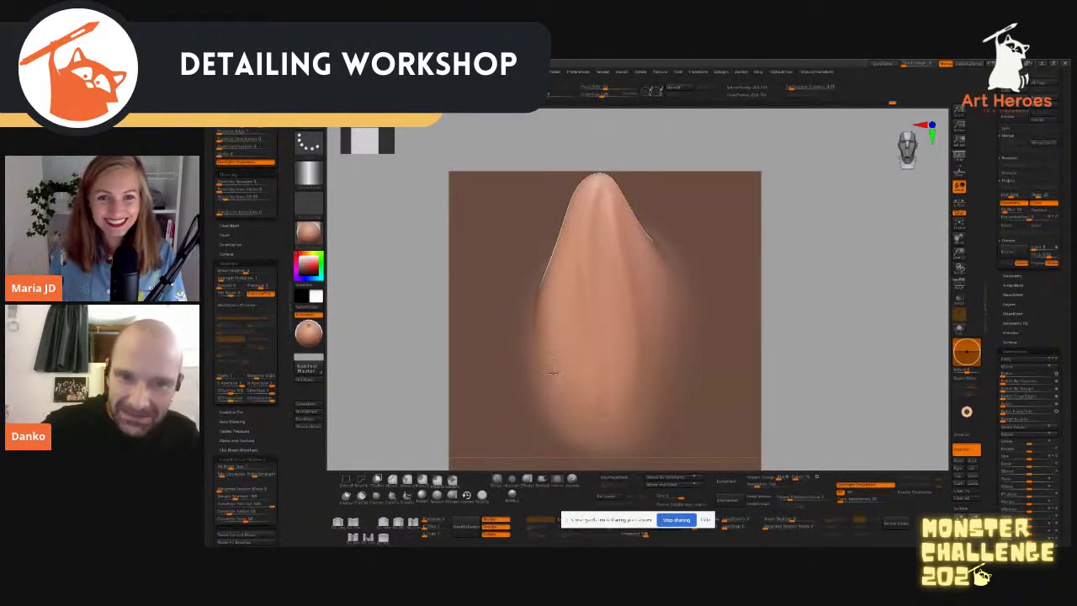
Step: Carve a crease along the bulge's outer edge, undo the first attempt, and redo the stroke
drag(550, 364, 559, 263)
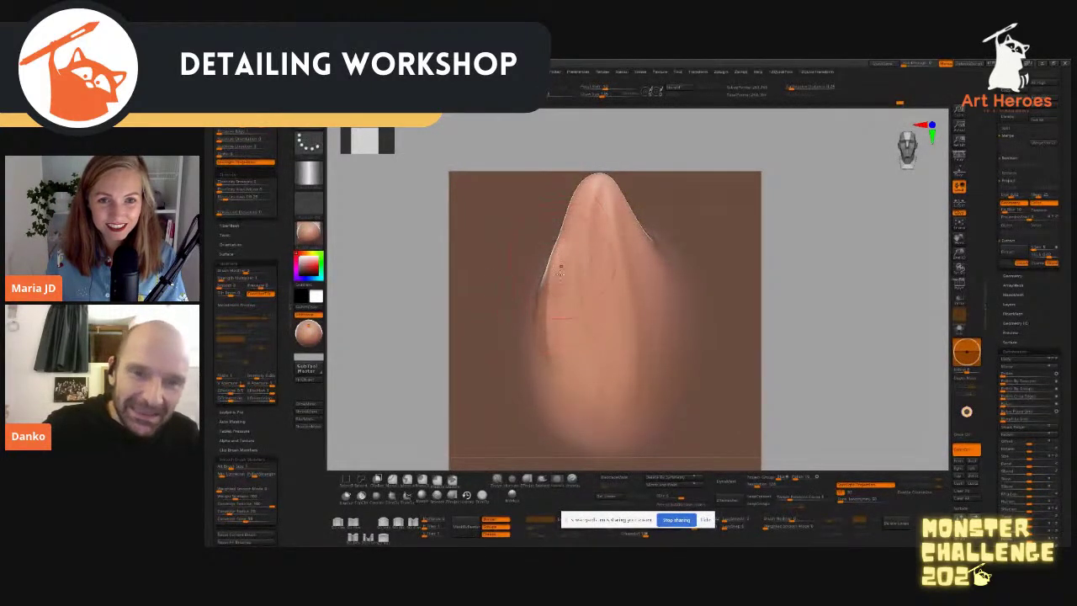
key(ctrl+z)
drag(548, 360, 558, 271)
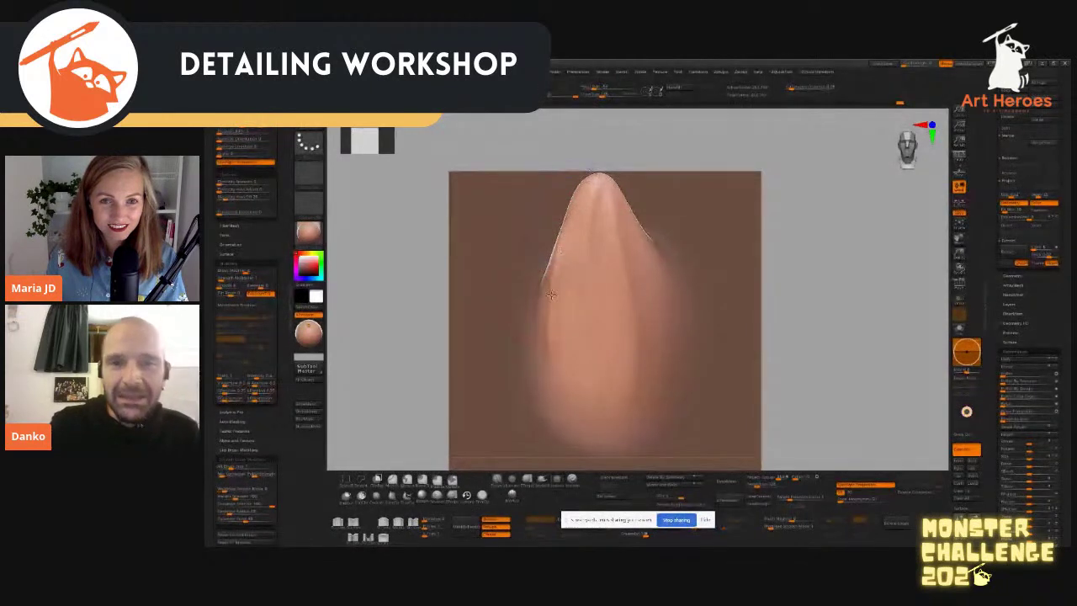
shift+right_drag(801, 254, 776, 260)
Step: Smooth the creases around the bulge's tip so they blend into the folds below
alt+right_drag(684, 303, 823, 309)
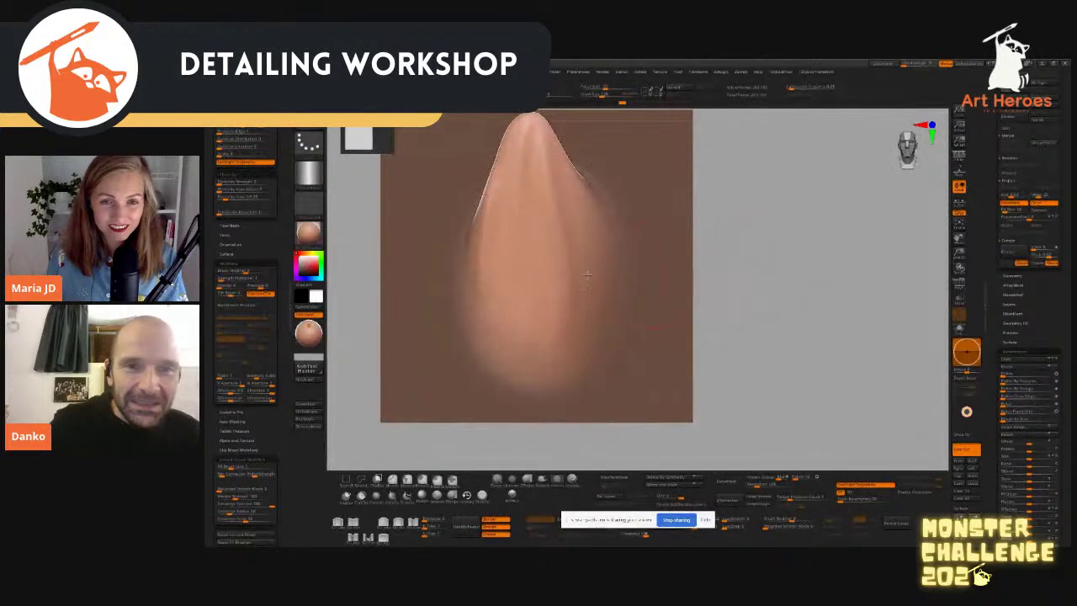
alt+right_drag(623, 273, 650, 336)
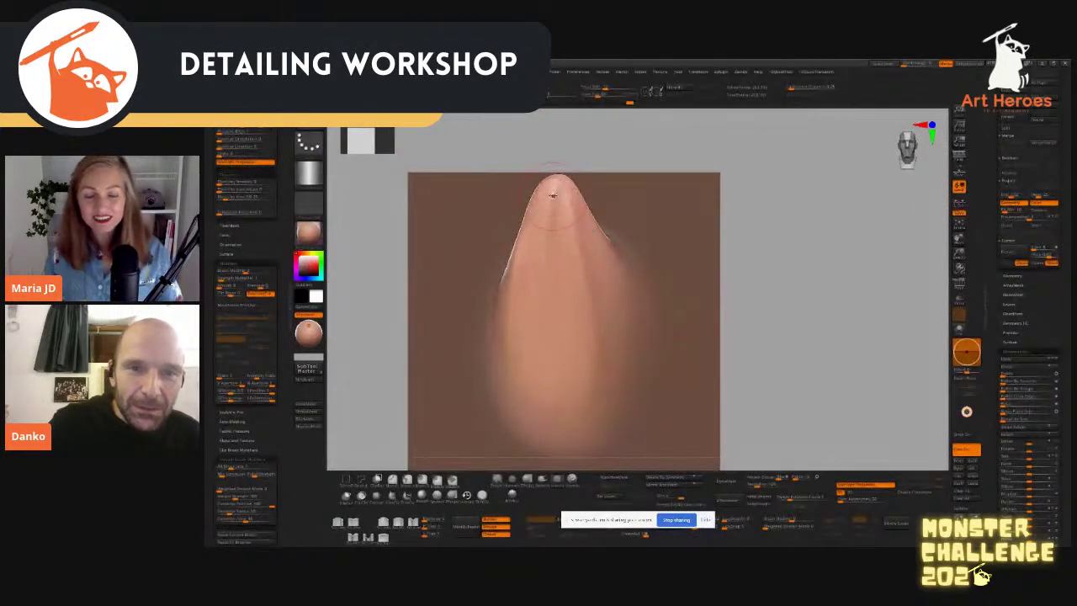
shift+drag(552, 197, 554, 192)
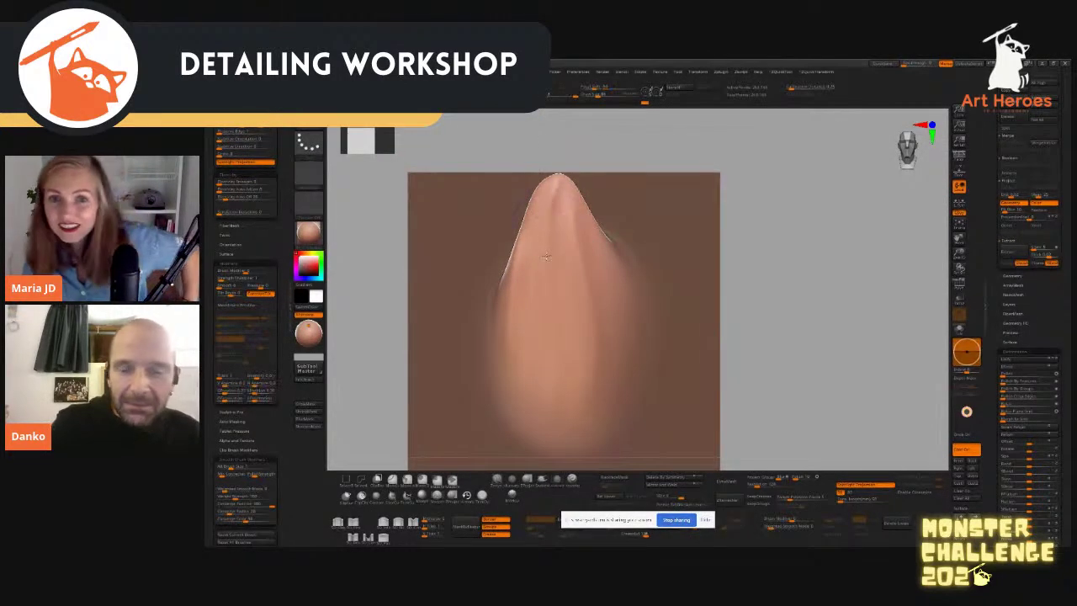
alt+right_drag(704, 326, 725, 281)
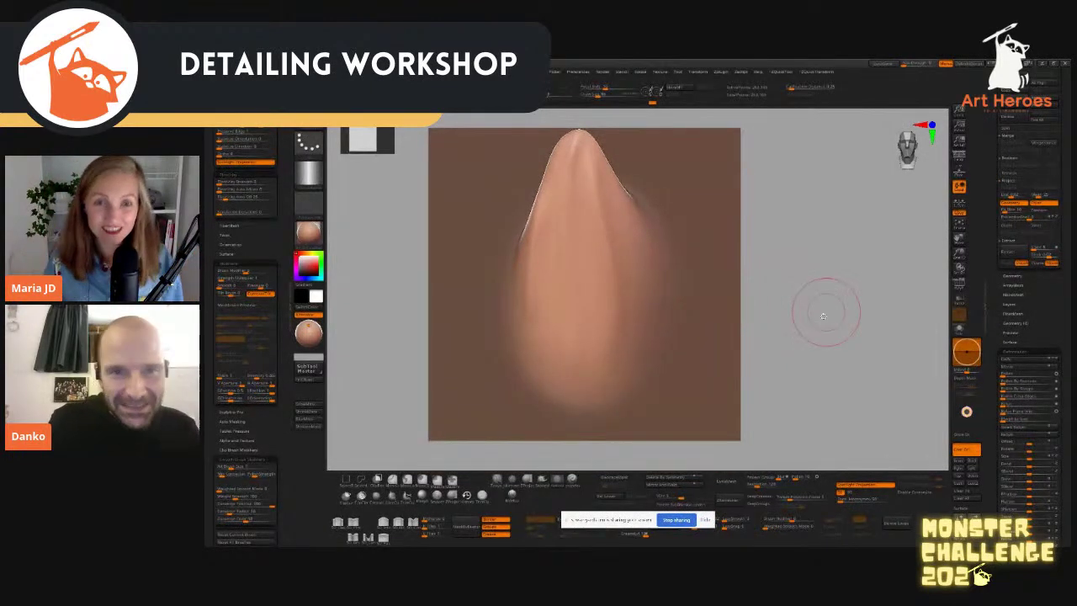
Step: Lower the plane's subdivision by two levels and clear the mask around the fold
right_drag(823, 316, 594, 238)
right_drag(575, 192, 567, 331)
key(shift+d)
key(shift+d)
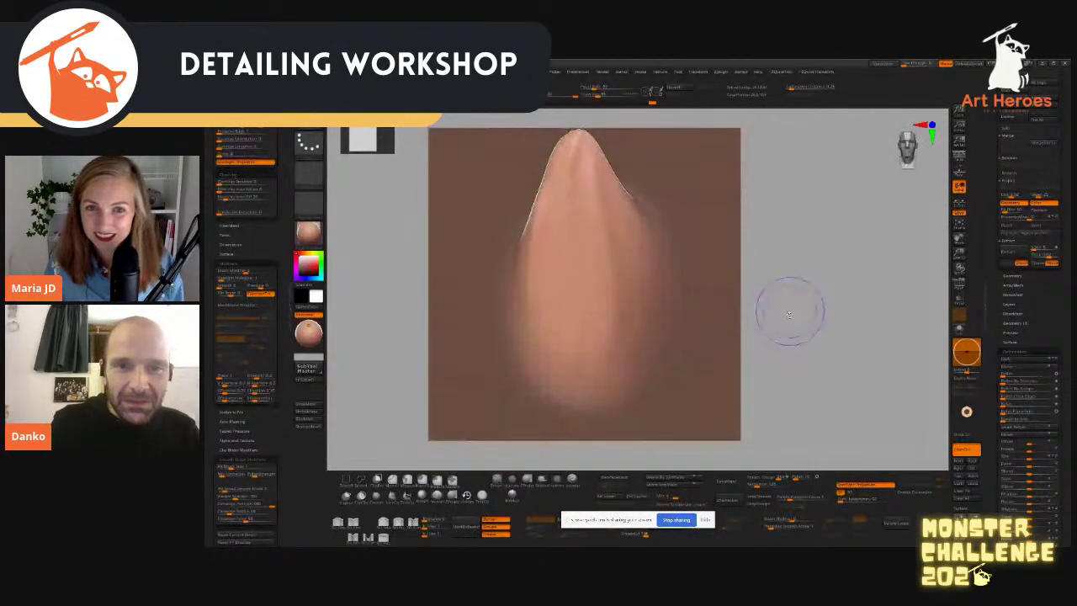
ctrl+drag(821, 335, 831, 351)
right_drag(830, 351, 799, 290)
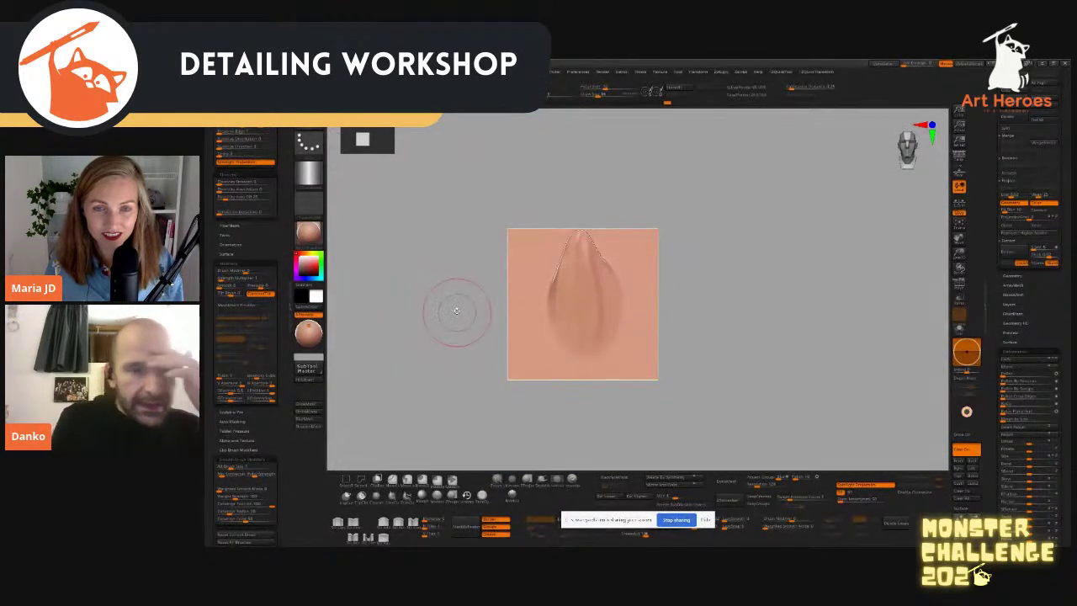
Step: Select the Chisel brush that holds a strip of sculpted shape presets
key(b)
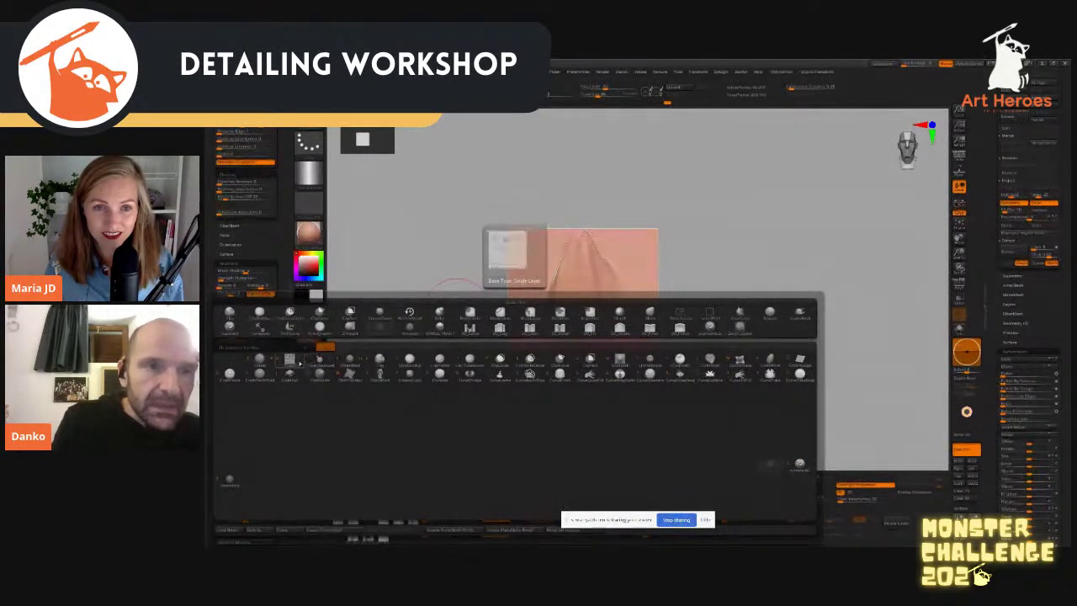
click(290, 359)
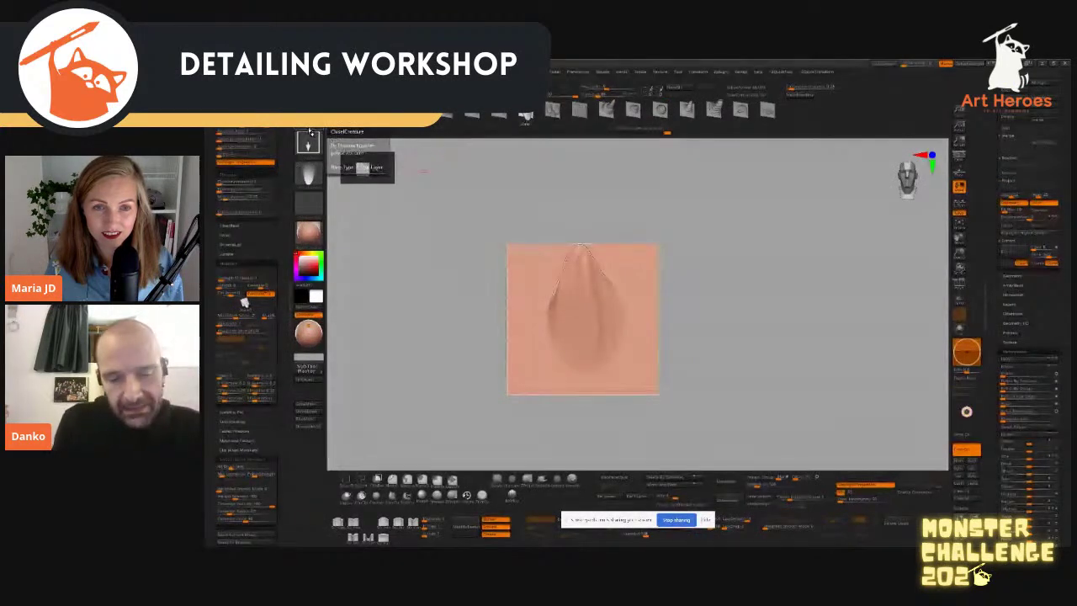
key(b)
key(s)
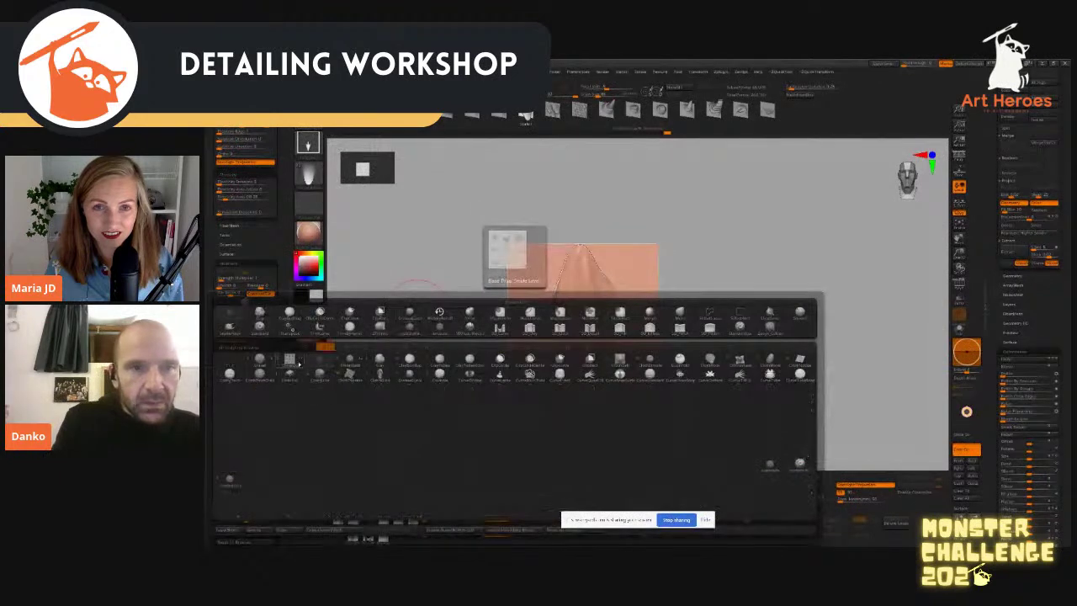
click(294, 360)
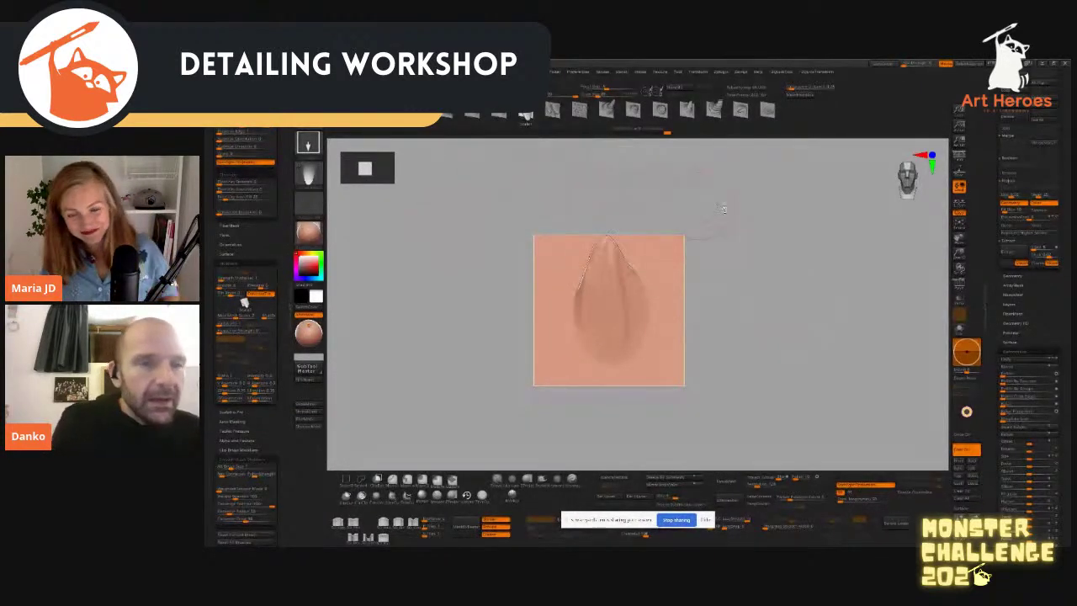
Step: Open the brush creation options and create a MultiAlpha brush shape from the sculpted plane
drag(237, 174, 236, 371)
scroll(244, 500, up, 5)
click(233, 313)
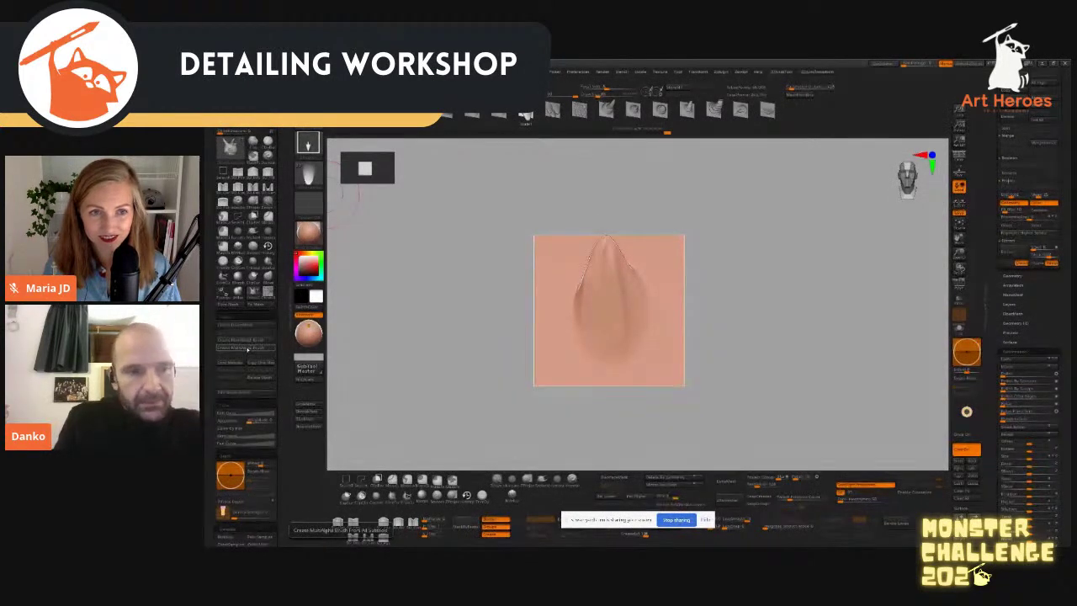
mouse_move(246, 351)
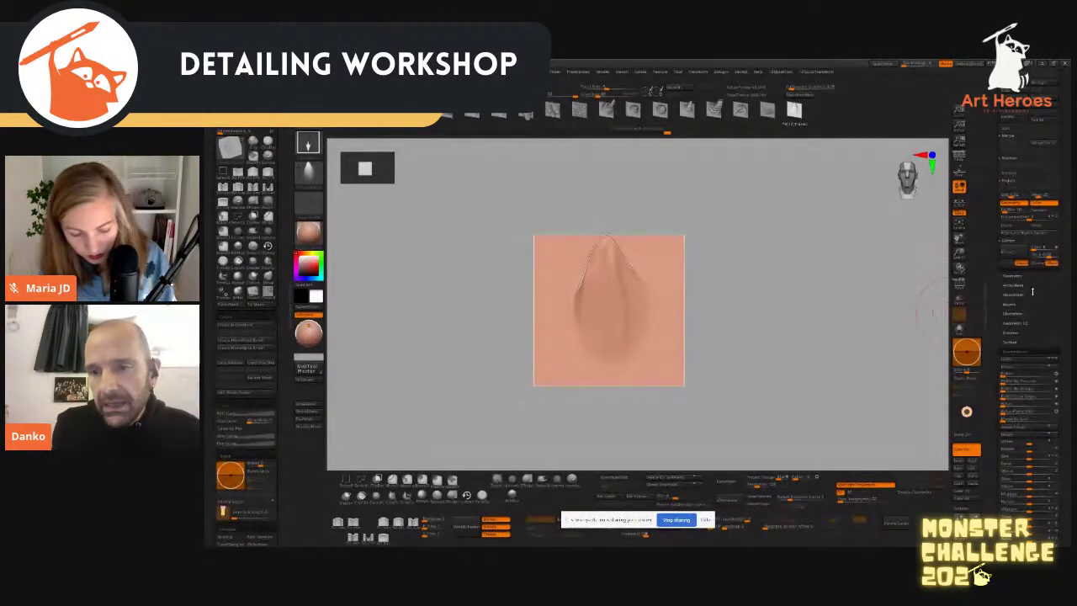
Step: Switch the active tool back to the sphere with the hanging folds
drag(1032, 291, 1025, 513)
click(1036, 390)
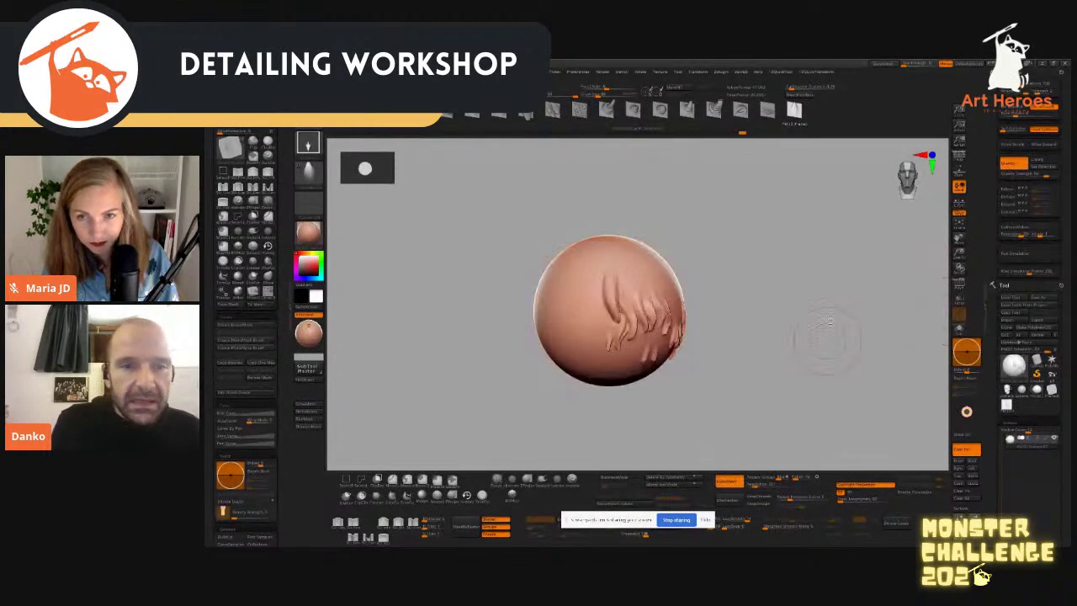
Step: Stamp the new fold shape on the sphere beside the existing hanging folds and smooth it
alt+drag(830, 321, 827, 383)
mouse_move(499, 276)
mouse_down()
mouse_move(512, 353)
mouse_move(501, 285)
mouse_up()
ctrl+drag(767, 304, 750, 356)
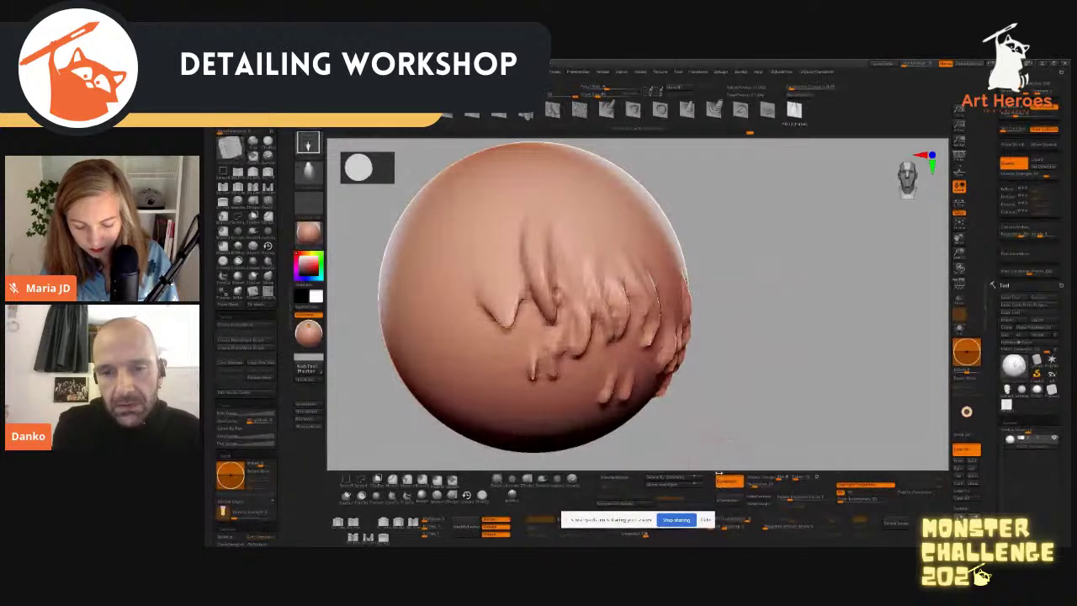
drag(756, 484, 764, 485)
ctrl+drag(769, 307, 788, 356)
shift+drag(518, 291, 508, 320)
ctrl+drag(776, 299, 793, 372)
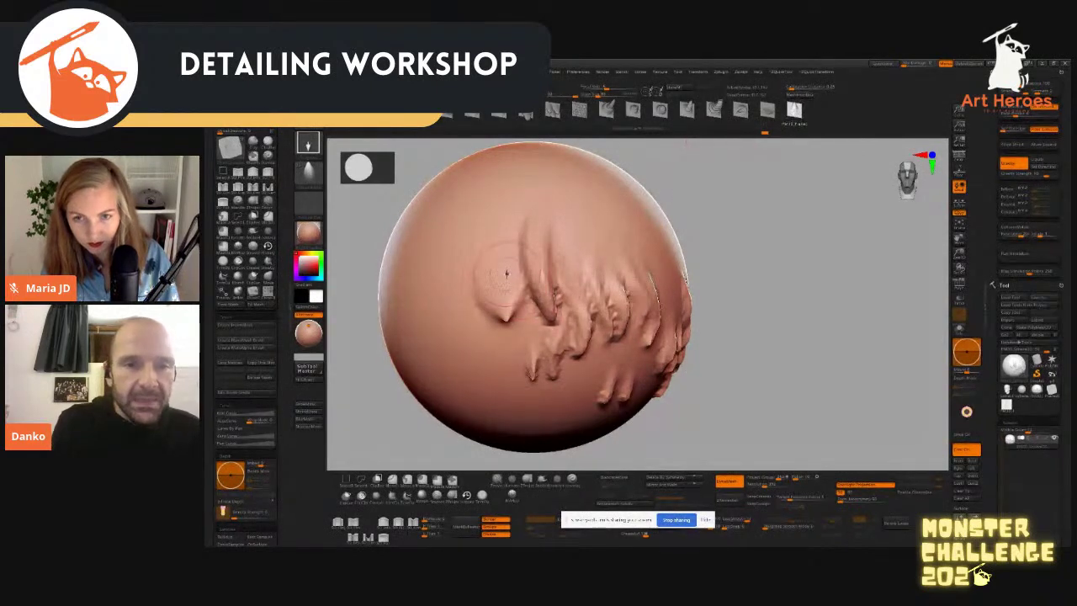
Step: Stamp several smaller overlapping fold shapes above the new fold to build up a scale pattern
drag(493, 268, 501, 309)
mouse_move(504, 241)
mouse_down()
mouse_move(503, 269)
mouse_move(483, 254)
mouse_move(481, 267)
mouse_up()
mouse_move(491, 221)
mouse_down()
mouse_move(488, 247)
mouse_move(504, 238)
mouse_up()
right_drag(626, 260, 592, 261)
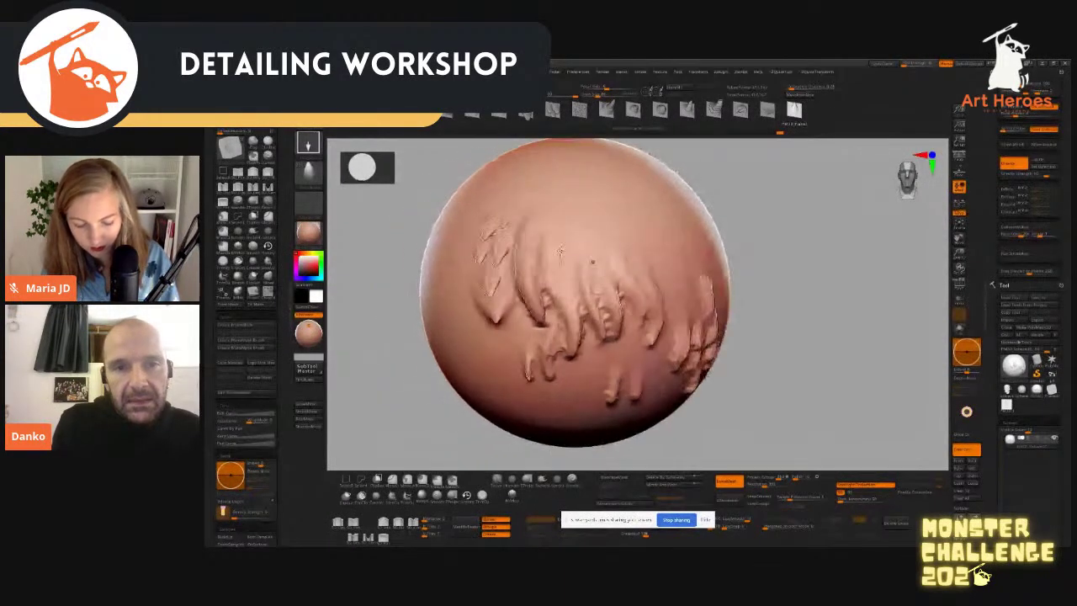
drag(518, 210, 512, 234)
Step: Extend the scale pattern outward with two more fold stamps beside the overlapping group on the sphere
mouse_move(424, 407)
mouse_down()
mouse_move(404, 337)
mouse_move(410, 388)
mouse_up()
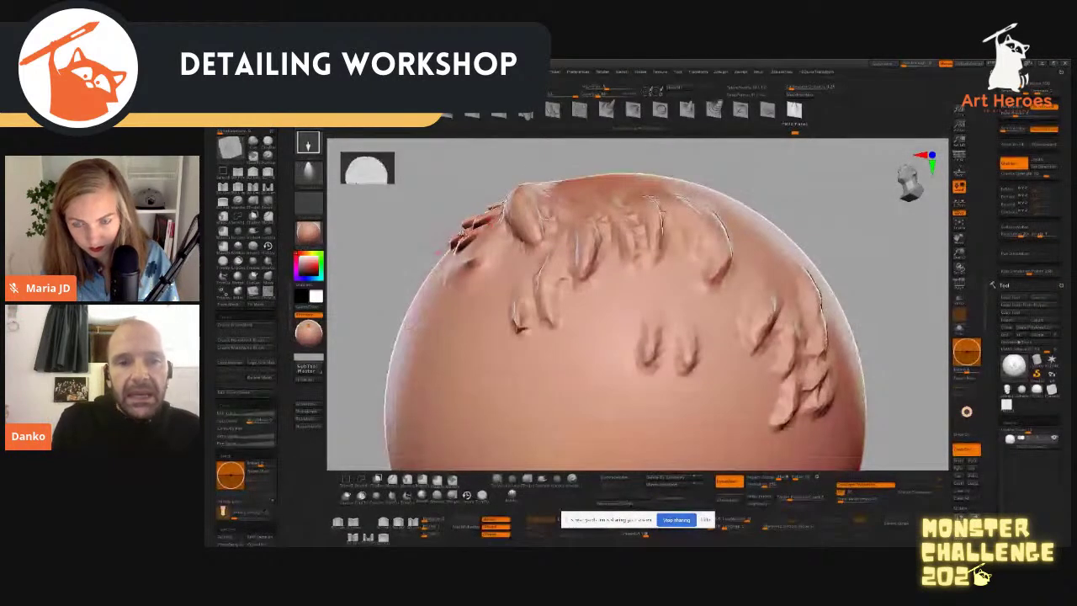
drag(402, 240, 463, 353)
alt+drag(462, 353, 442, 286)
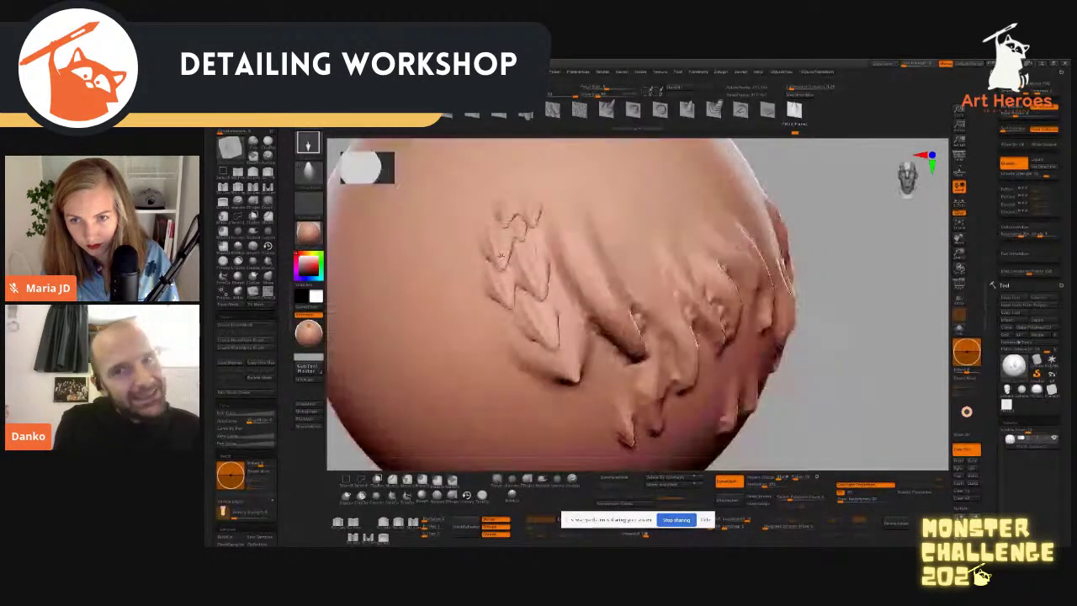
drag(750, 211, 804, 153)
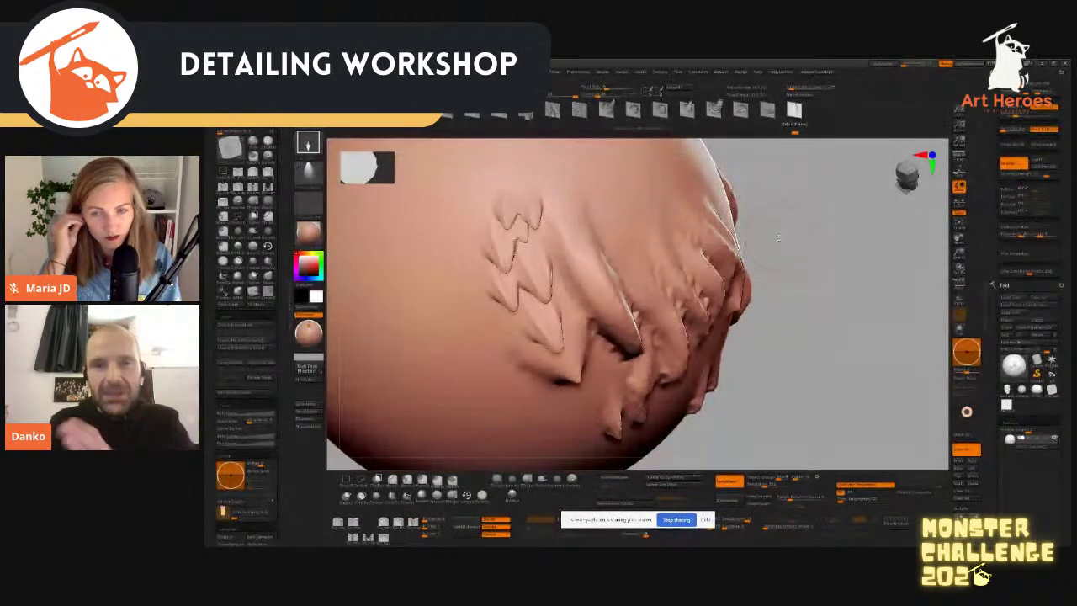
alt+drag(828, 324, 761, 252)
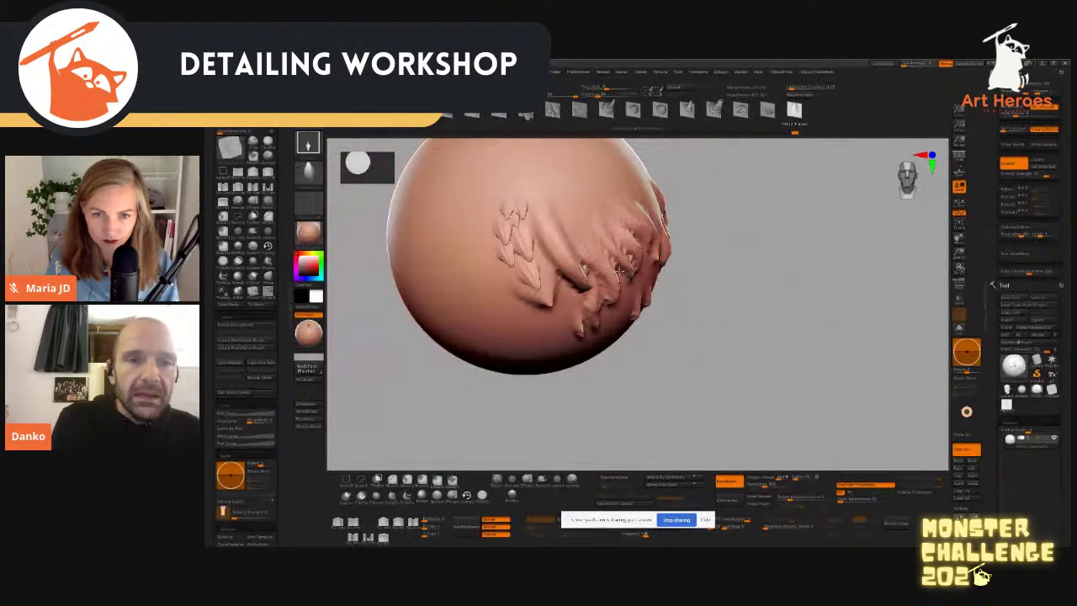
drag(476, 220, 480, 257)
drag(487, 202, 499, 249)
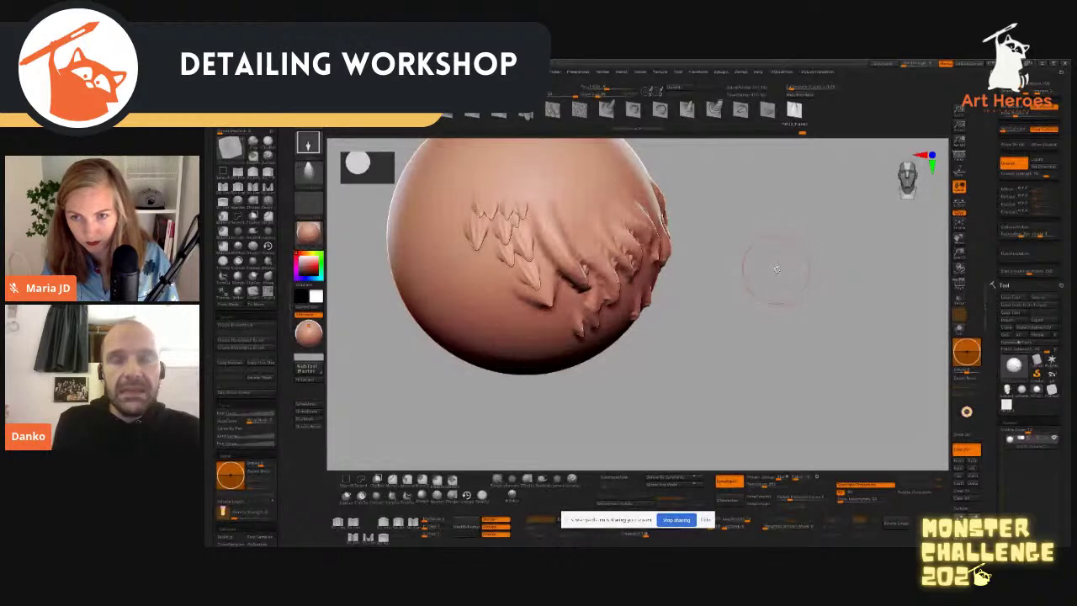
mouse_move(774, 276)
mouse_down()
mouse_move(763, 240)
mouse_move(516, 224)
mouse_move(551, 259)
mouse_move(542, 233)
mouse_move(615, 286)
mouse_up()
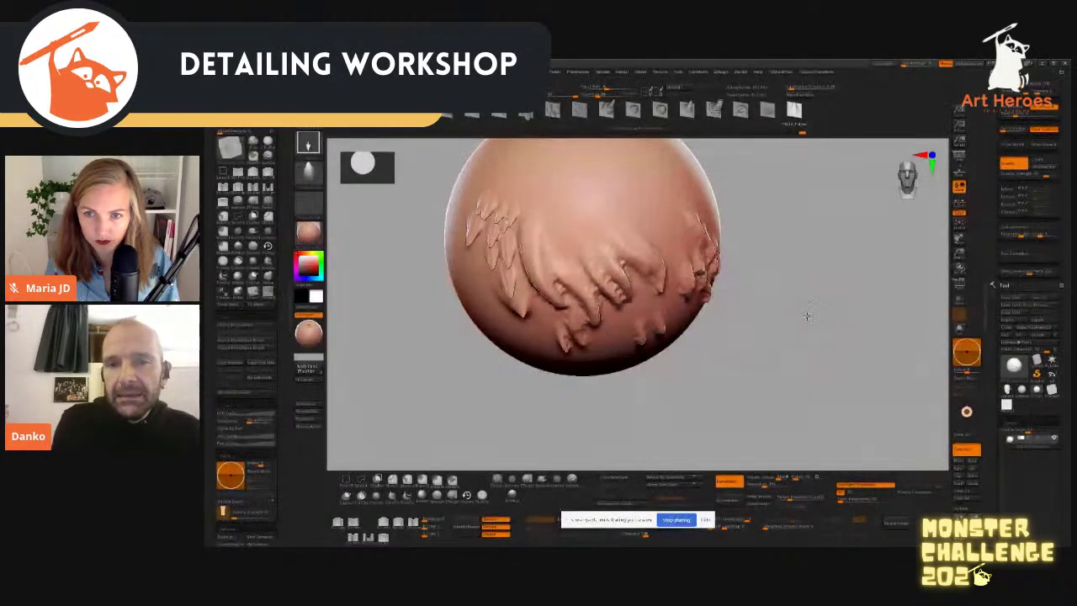
drag(800, 312, 675, 256)
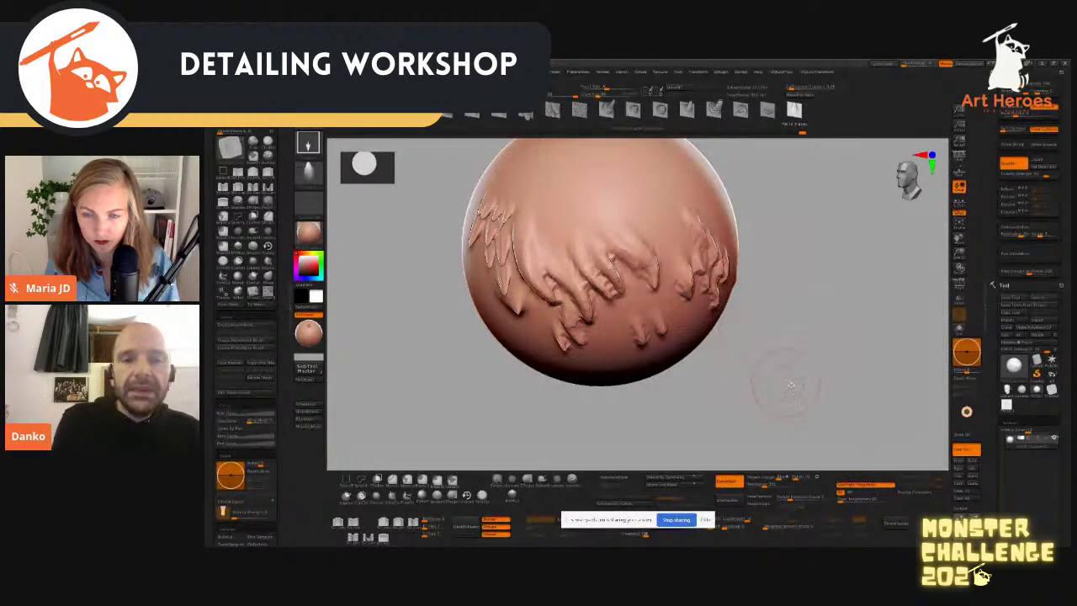
drag(788, 385, 551, 217)
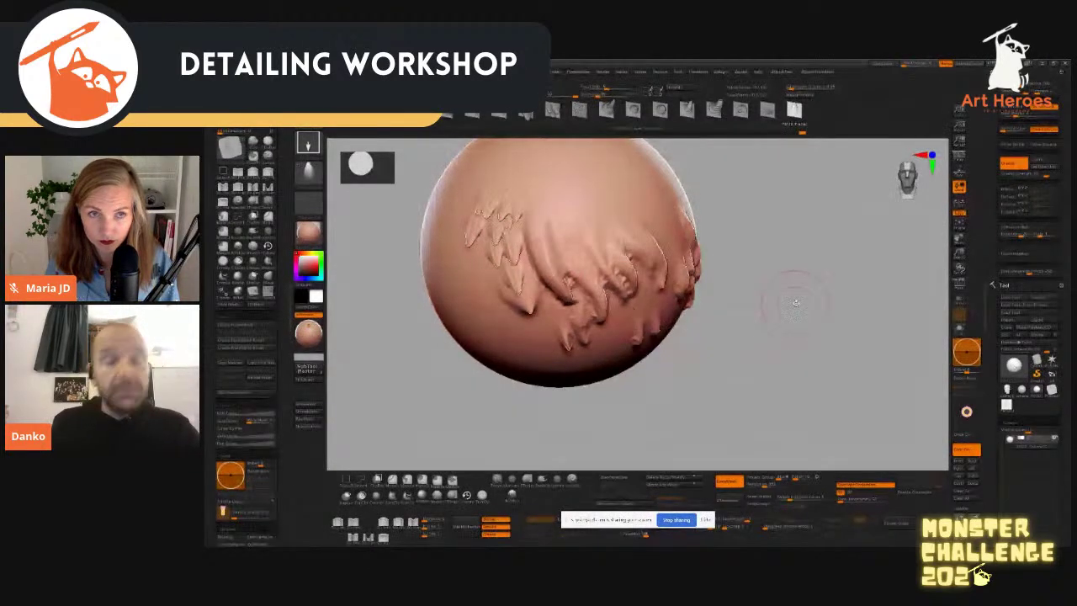
drag(795, 302, 791, 310)
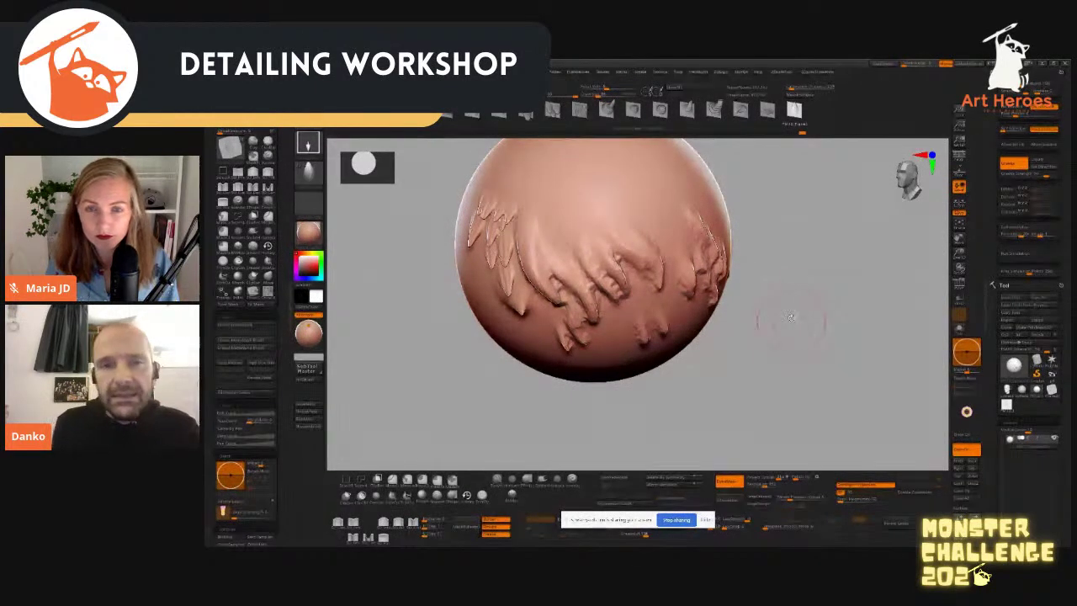
drag(799, 318, 802, 323)
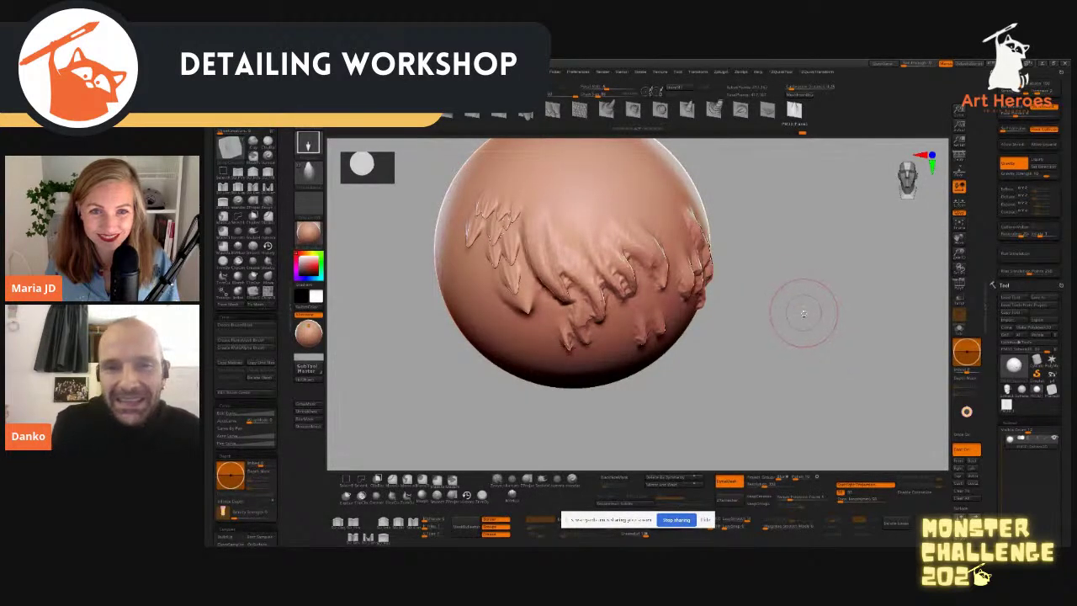
drag(808, 299, 796, 314)
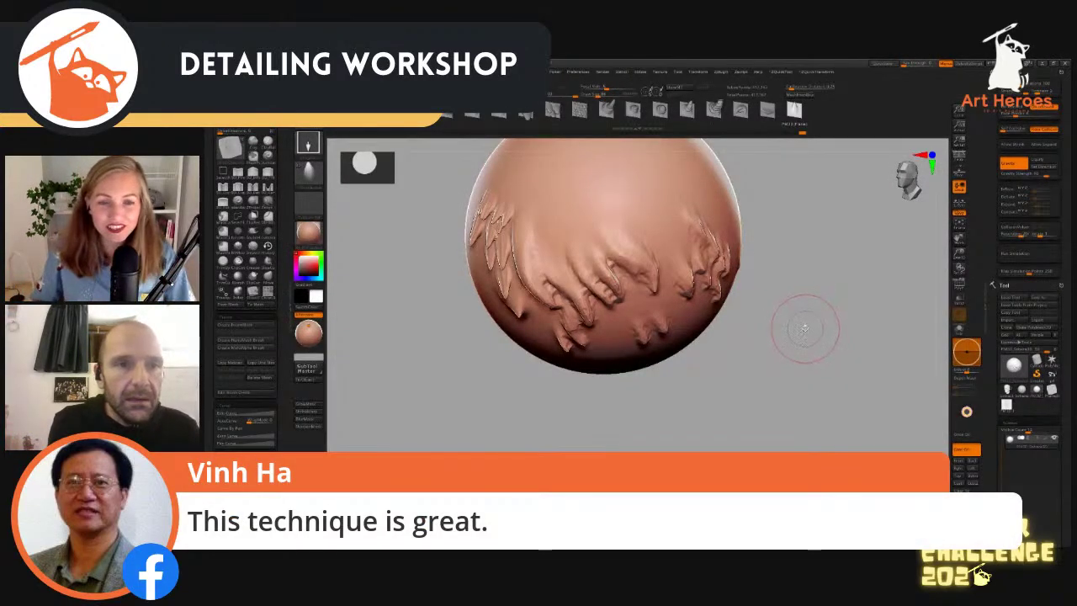
drag(805, 328, 815, 317)
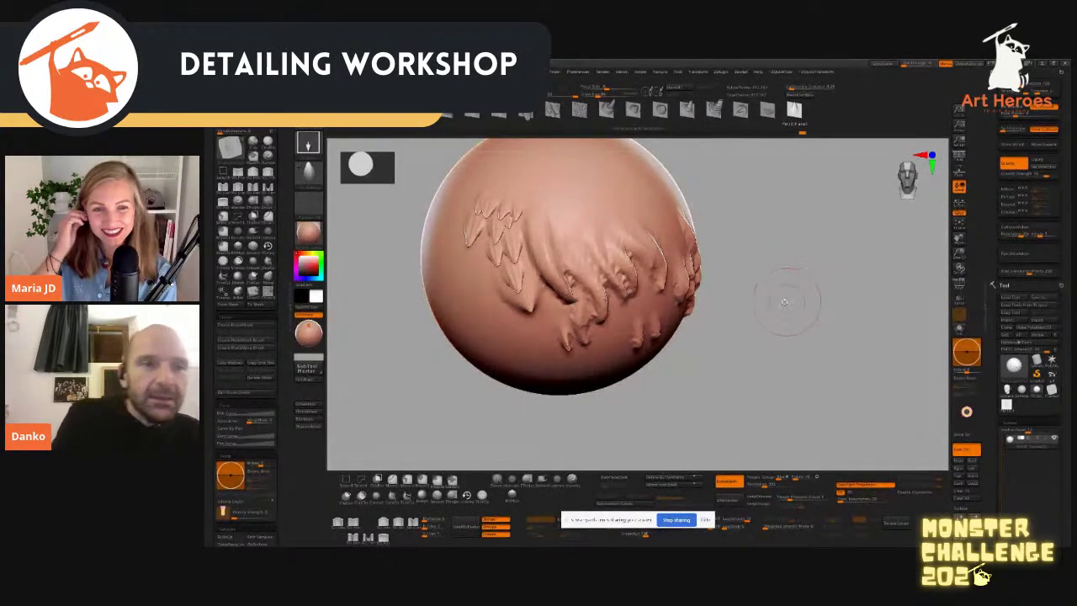
Step: Load a skin-texture alpha from the alpha library for the current brush
click(316, 180)
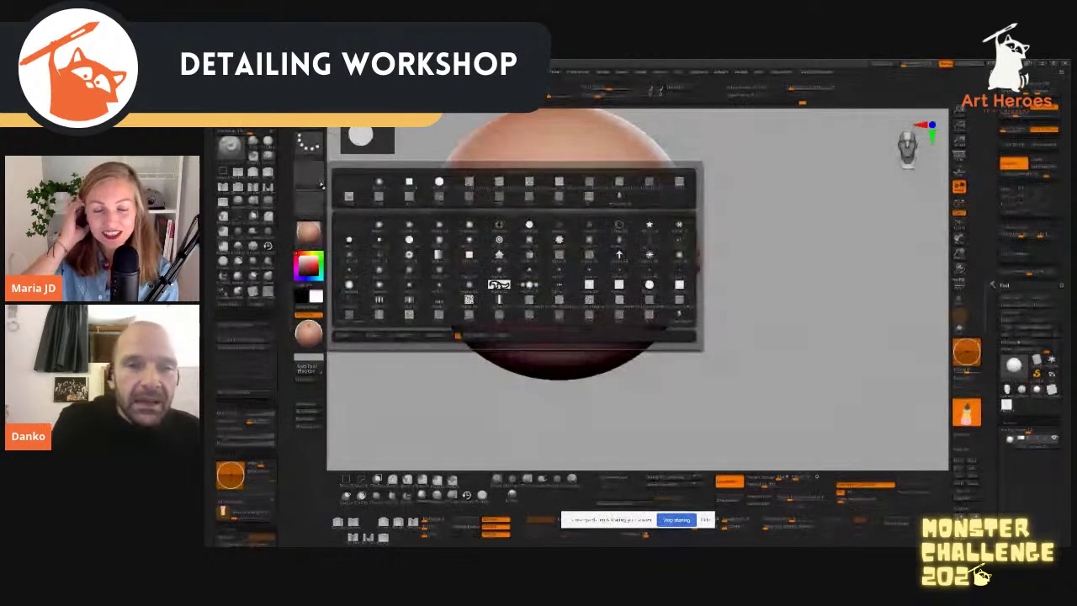
mouse_move(534, 185)
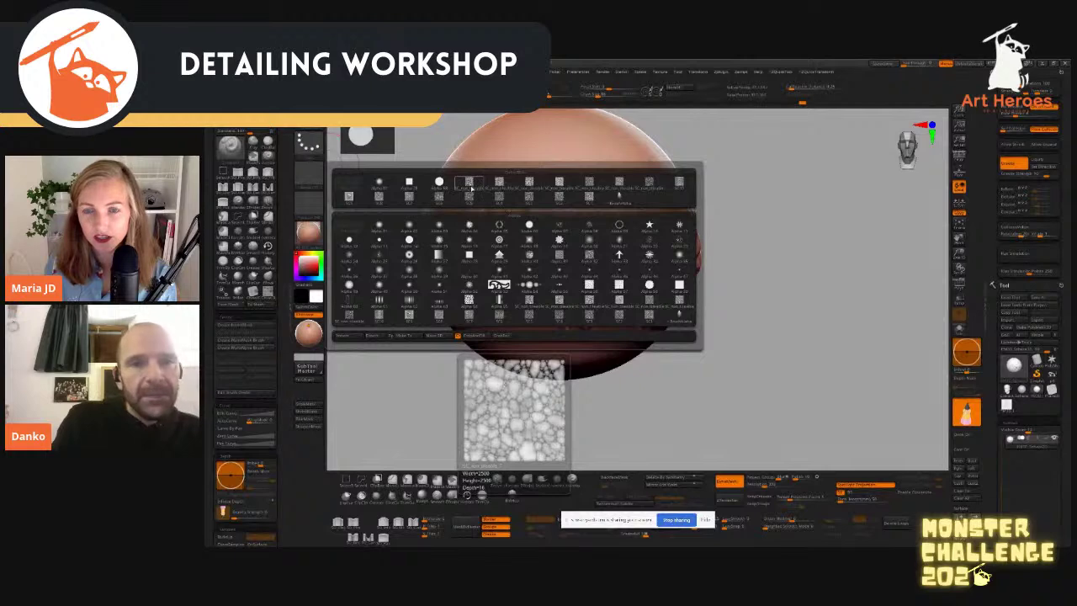
click(650, 183)
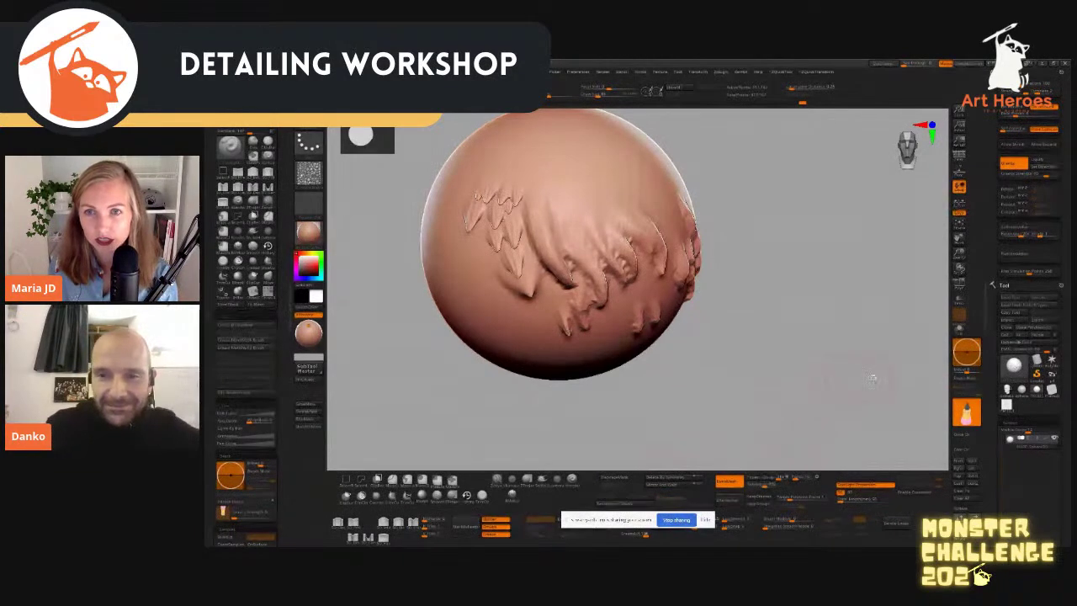
Step: Switch the active tool from the sphere to the monster head with neck bolts and frame its cheek
click(967, 351)
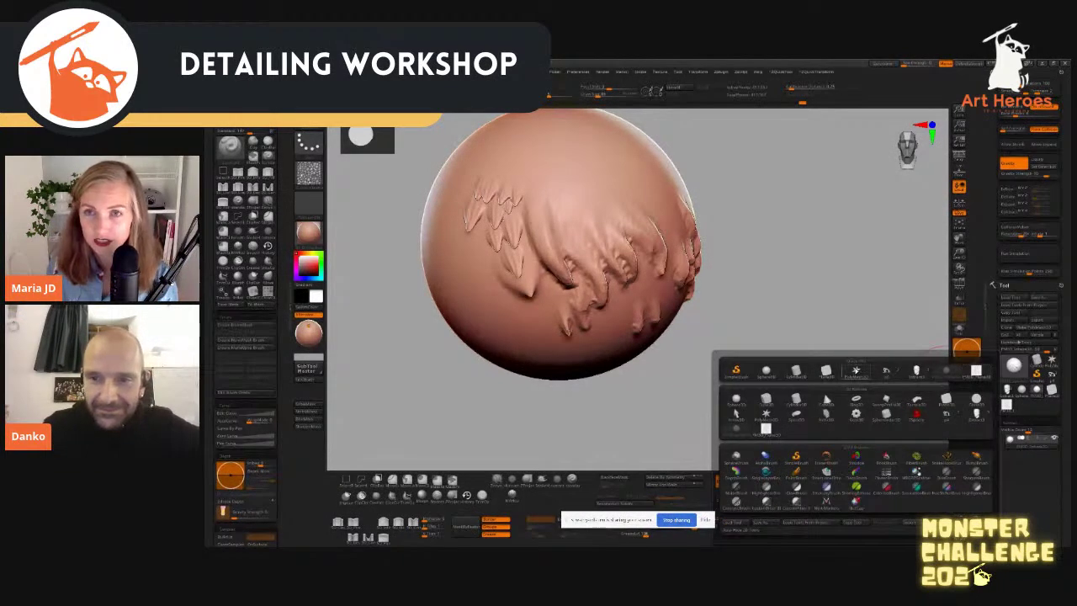
click(855, 371)
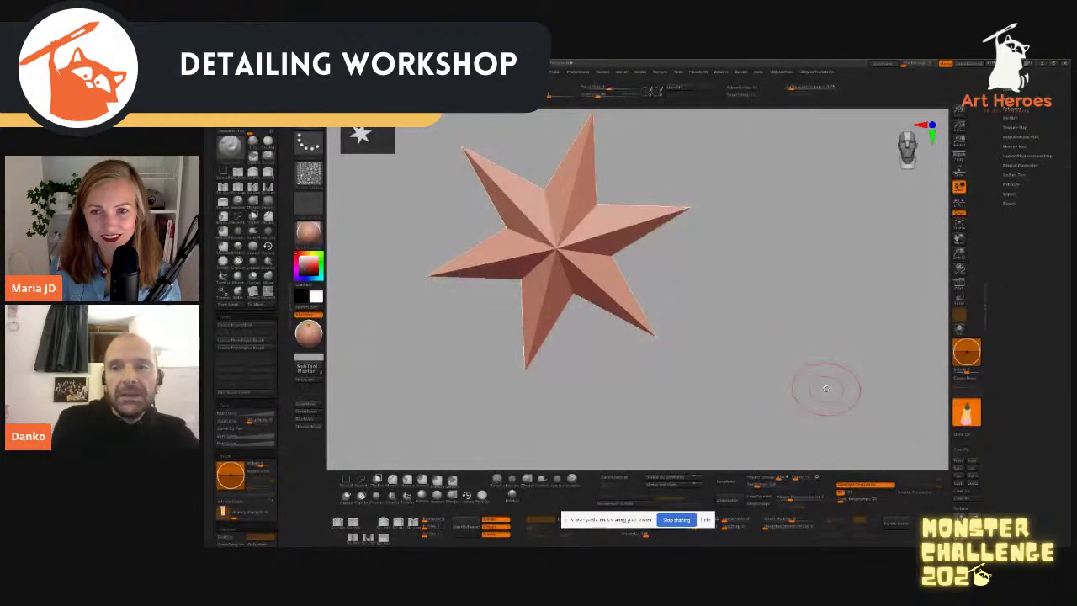
drag(1038, 280, 1024, 325)
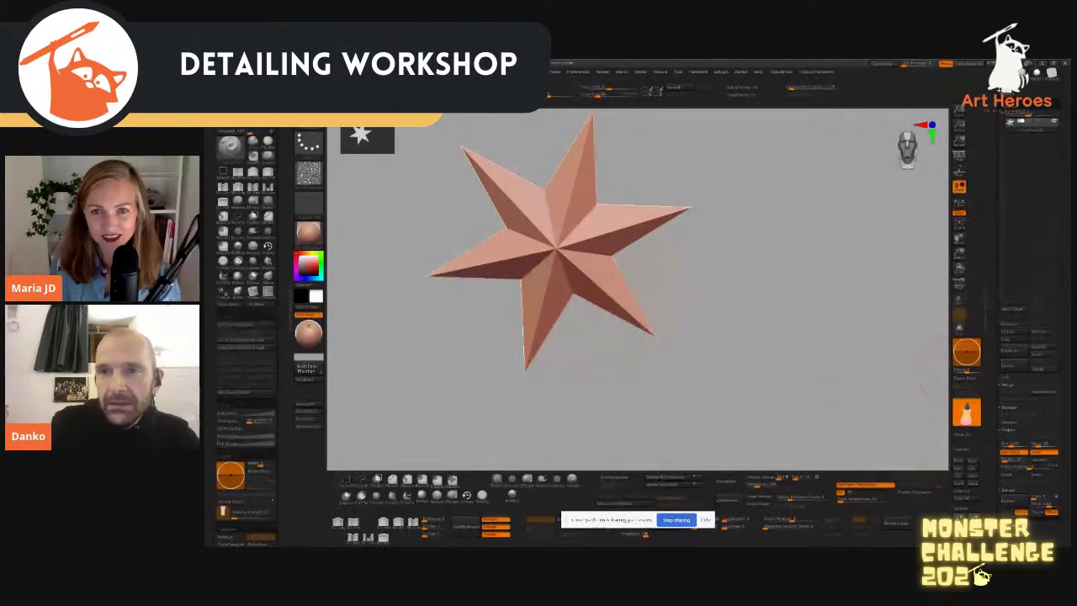
click(1036, 82)
mouse_move(845, 254)
mouse_down()
mouse_move(824, 246)
mouse_move(787, 282)
mouse_up()
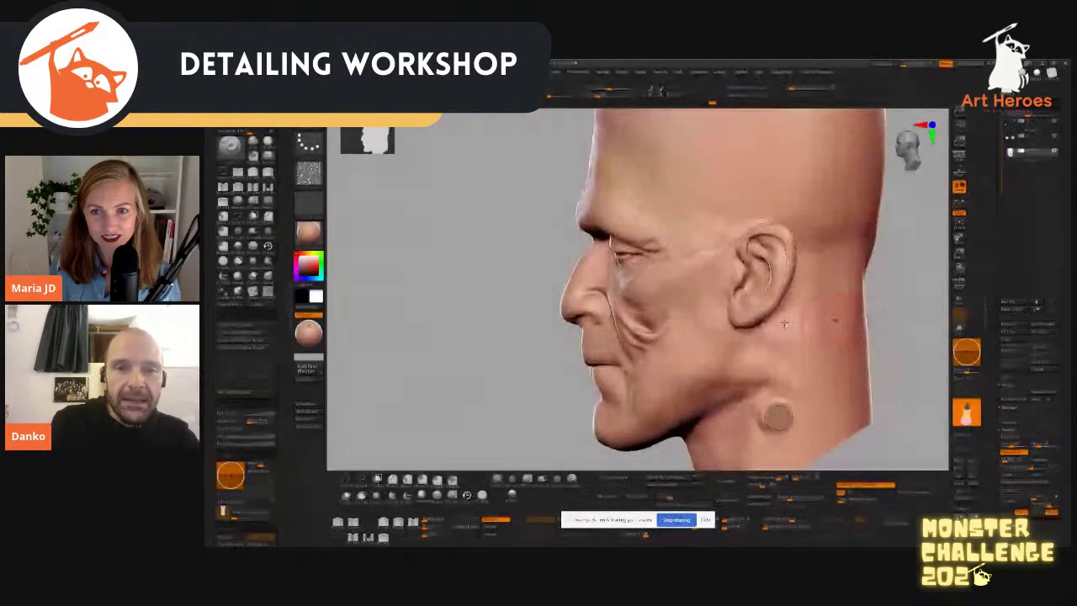
mouse_move(515, 358)
mouse_down()
mouse_move(576, 363)
mouse_move(817, 288)
mouse_move(866, 322)
mouse_move(841, 320)
mouse_move(847, 331)
mouse_up()
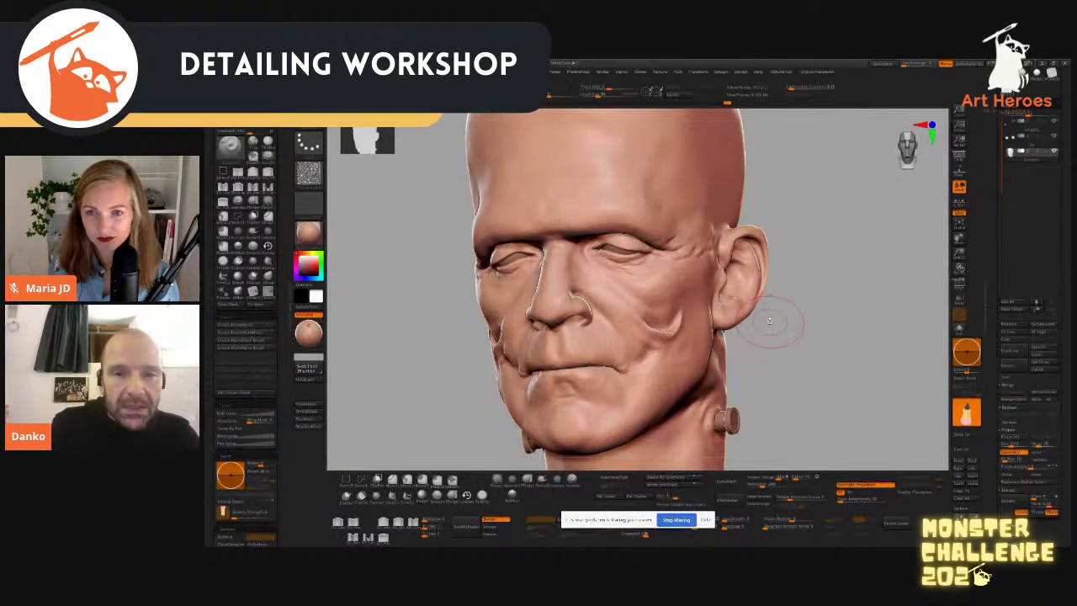
mouse_move(804, 301)
mouse_down()
mouse_move(807, 370)
mouse_move(820, 276)
mouse_move(846, 267)
mouse_move(852, 361)
mouse_up()
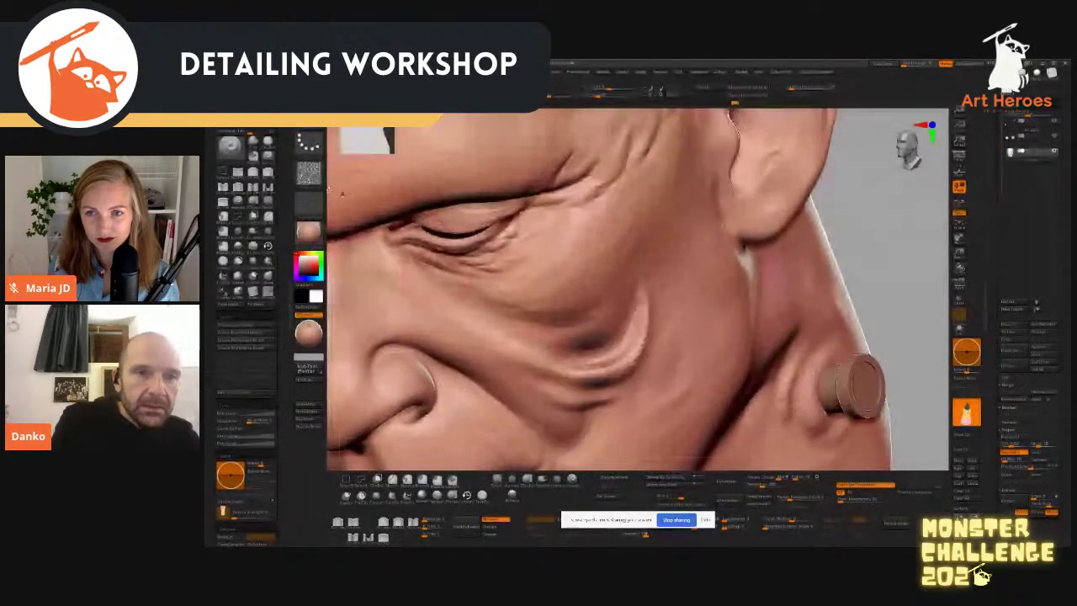
Step: Set the brush stroke to DragRect, try a skin-alpha stamp on the cheek below the eye, and undo the stamp
click(307, 147)
click(372, 154)
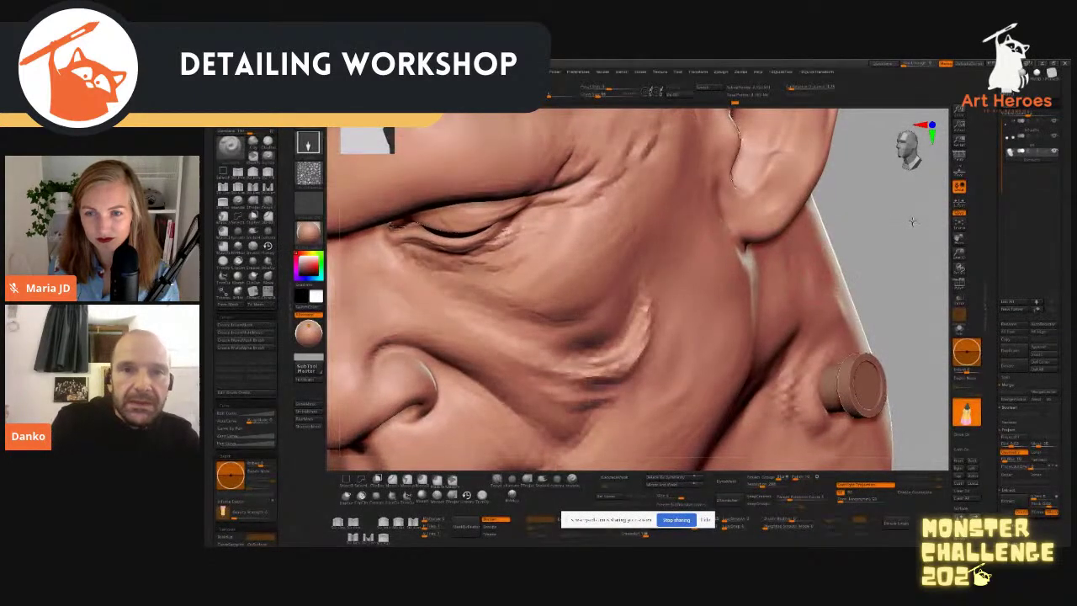
drag(912, 222, 593, 133)
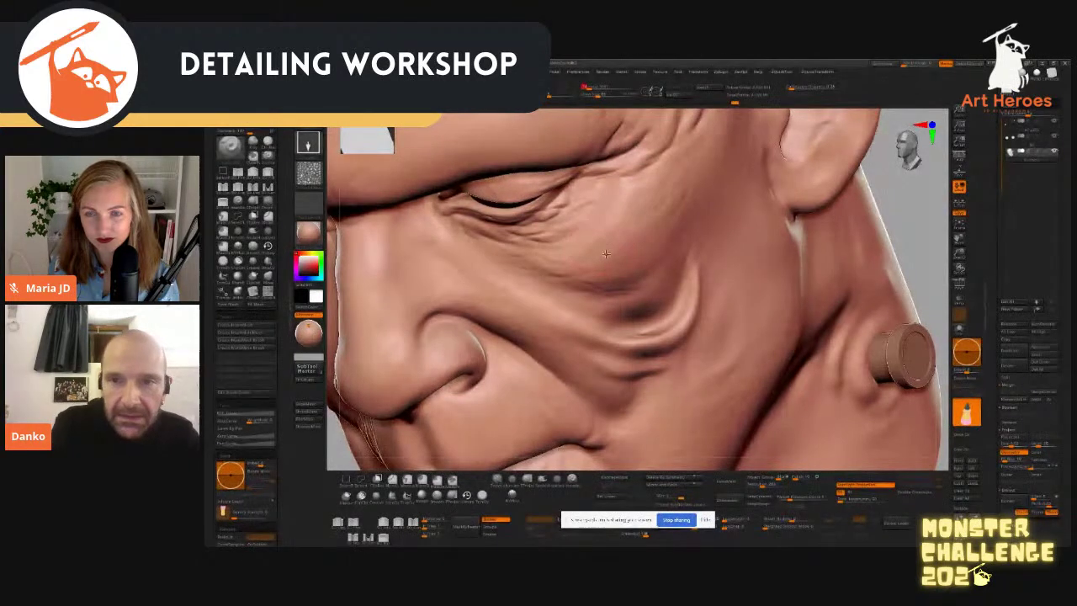
alt+drag(889, 208, 889, 290)
drag(601, 241, 626, 242)
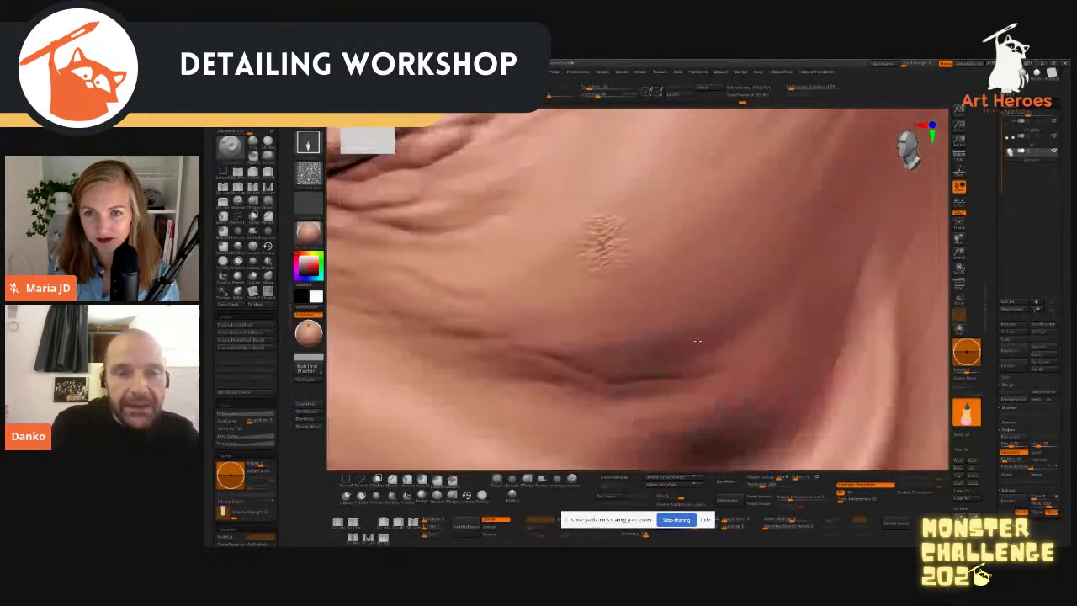
key(ctrl+z)
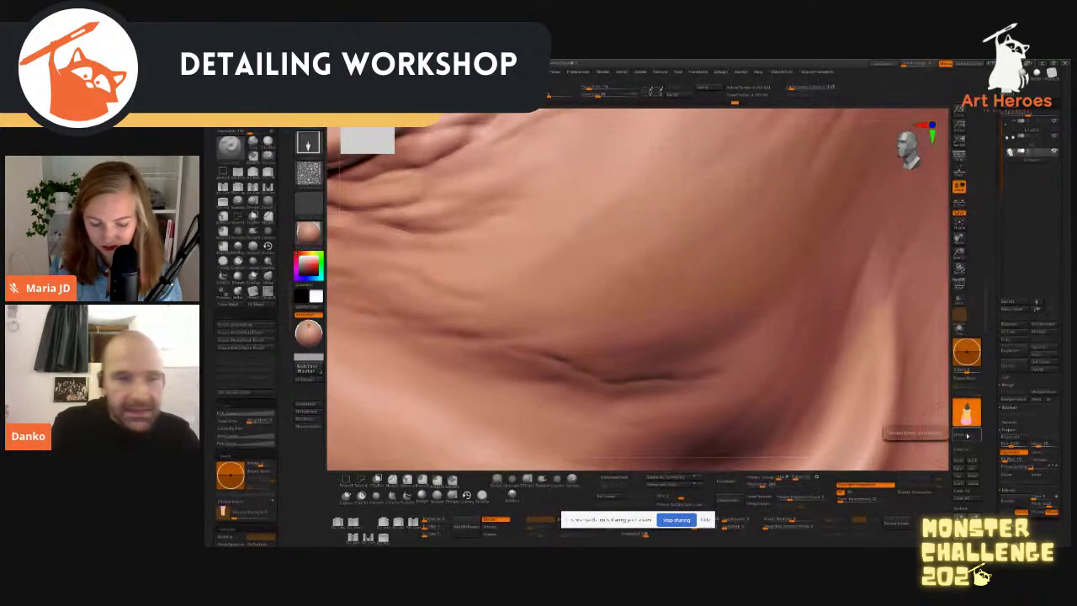
Step: Try larger, stronger skin-alpha stamps on the cheek below the eye, undoing each attempt
click(970, 450)
scroll(244, 321, down, 5)
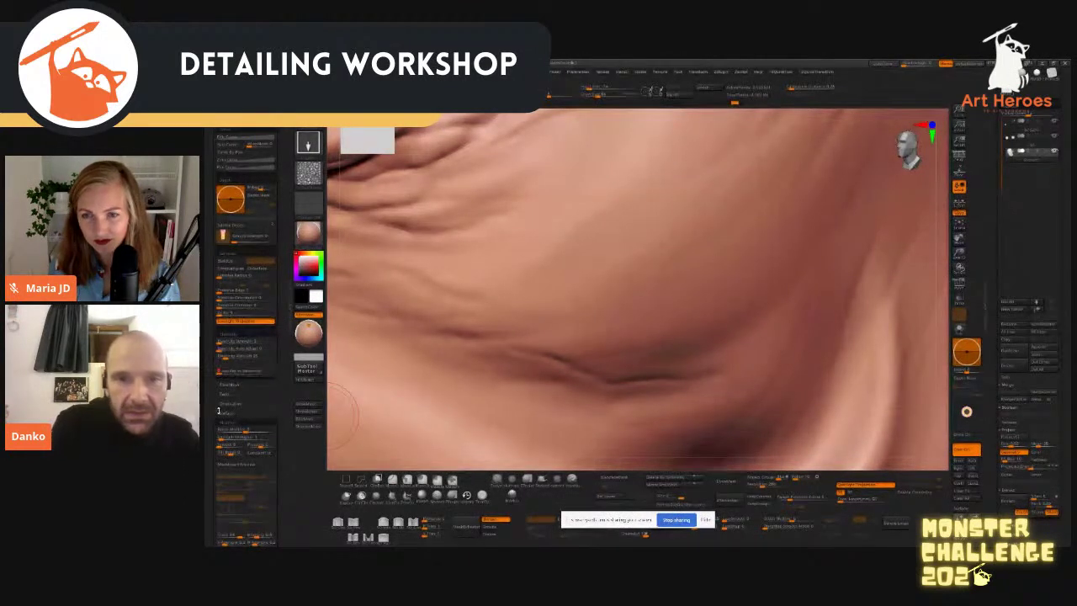
drag(636, 232, 651, 287)
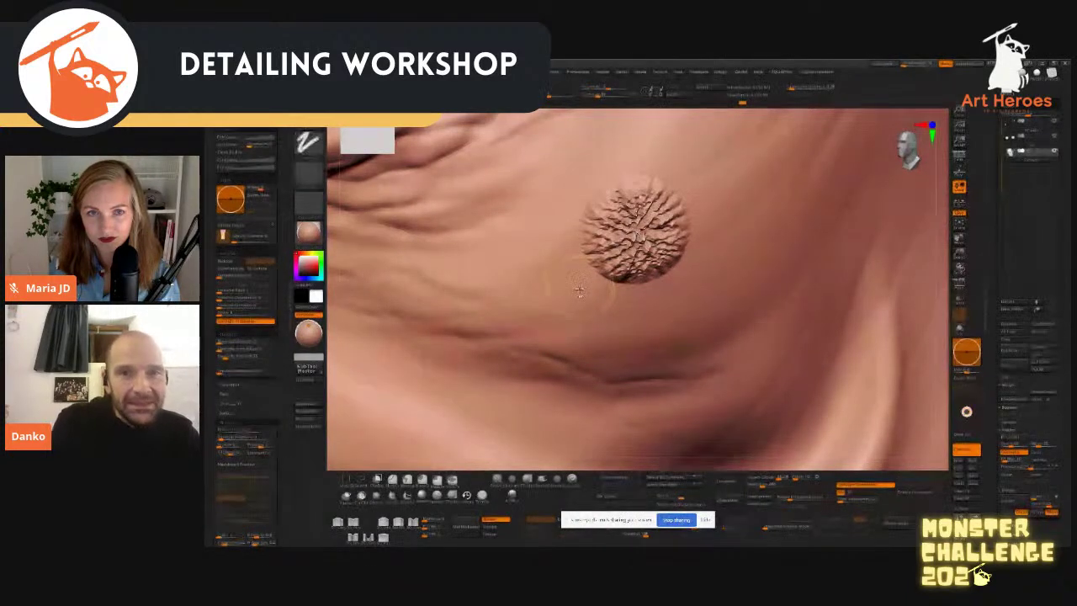
key(ctrl+z)
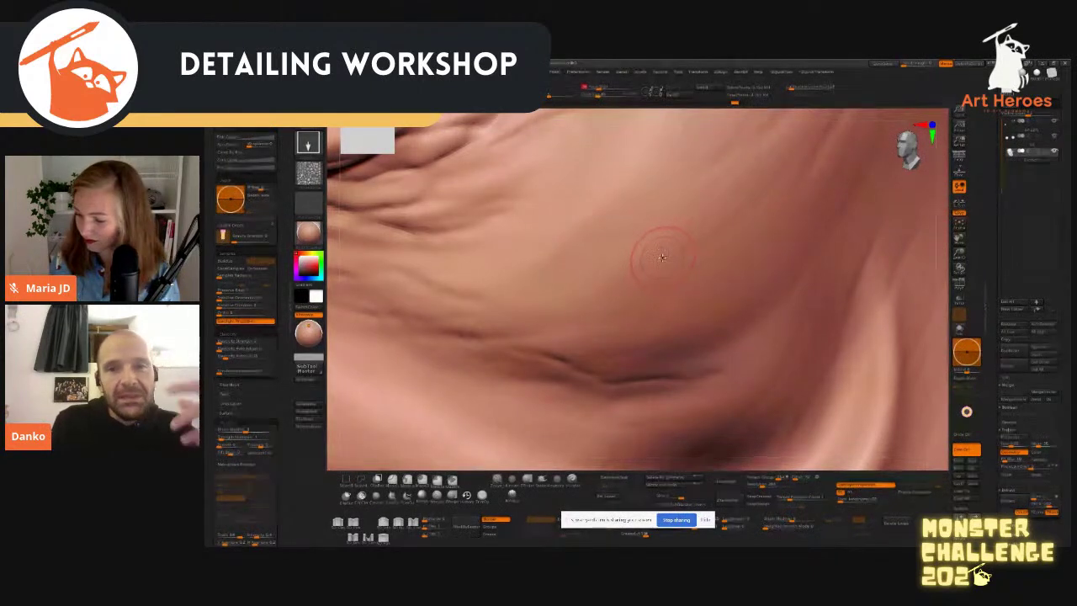
drag(663, 286, 723, 370)
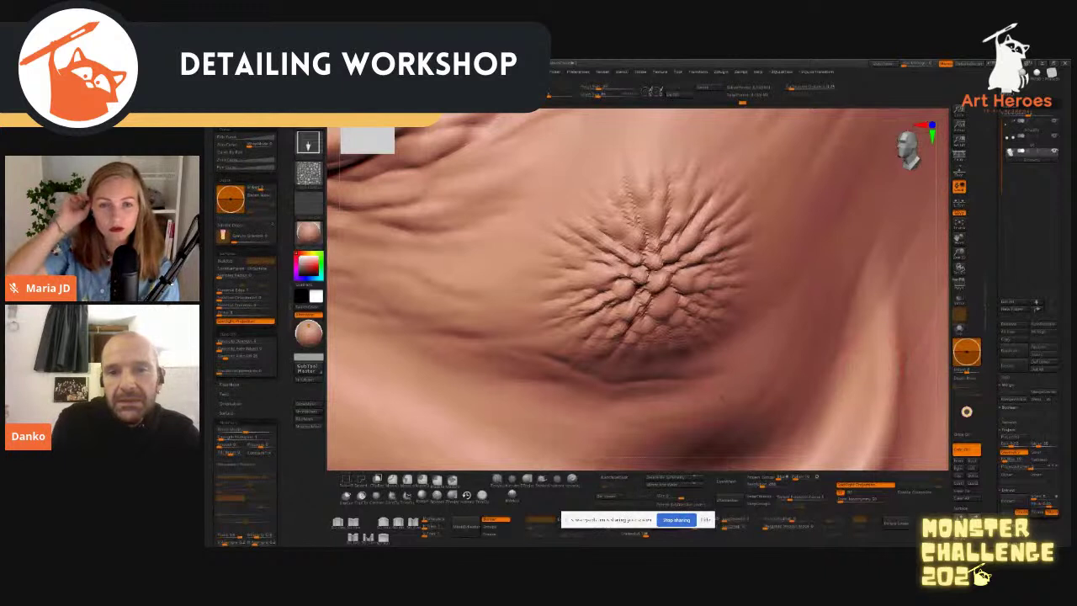
key(ctrl+z)
drag(276, 478, 276, 329)
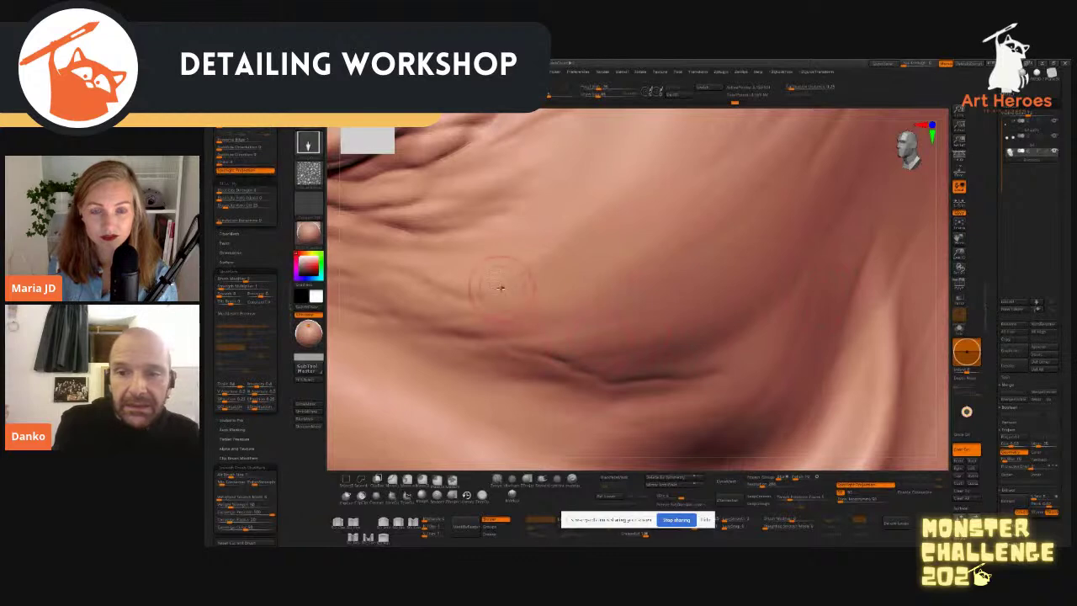
alt+drag(943, 324, 942, 270)
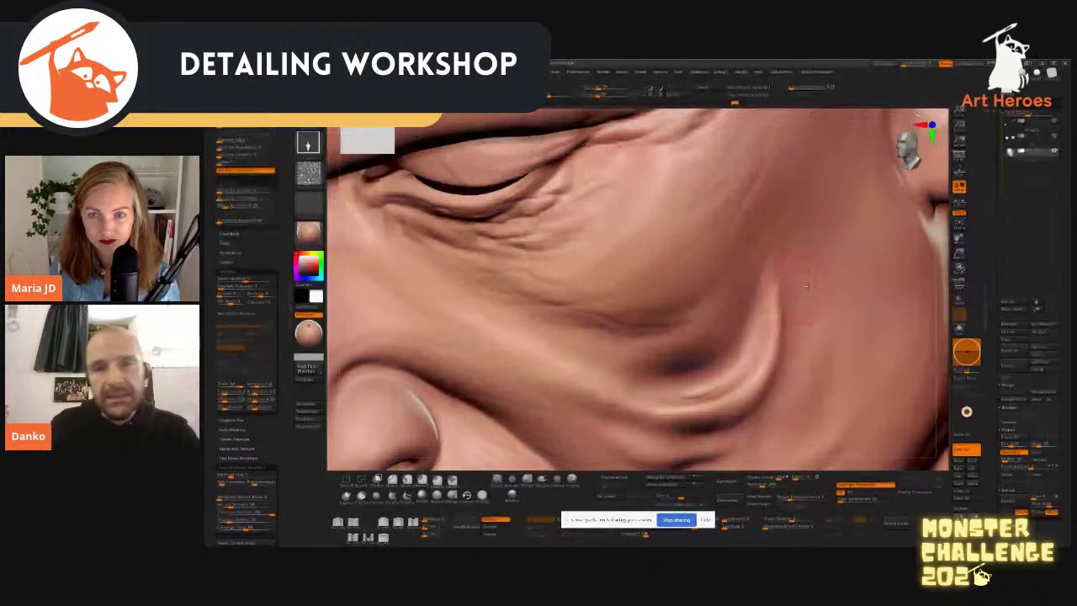
drag(996, 304, 996, 276)
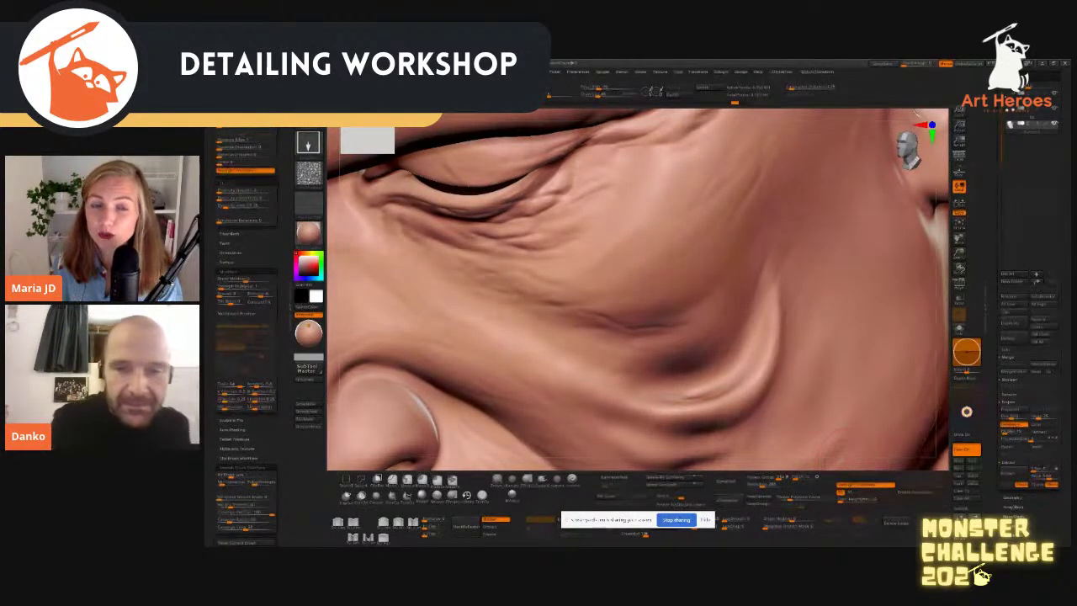
Step: Smooth the cheek around the curved fold below the eye with a resized brush
alt+drag(942, 298, 878, 264)
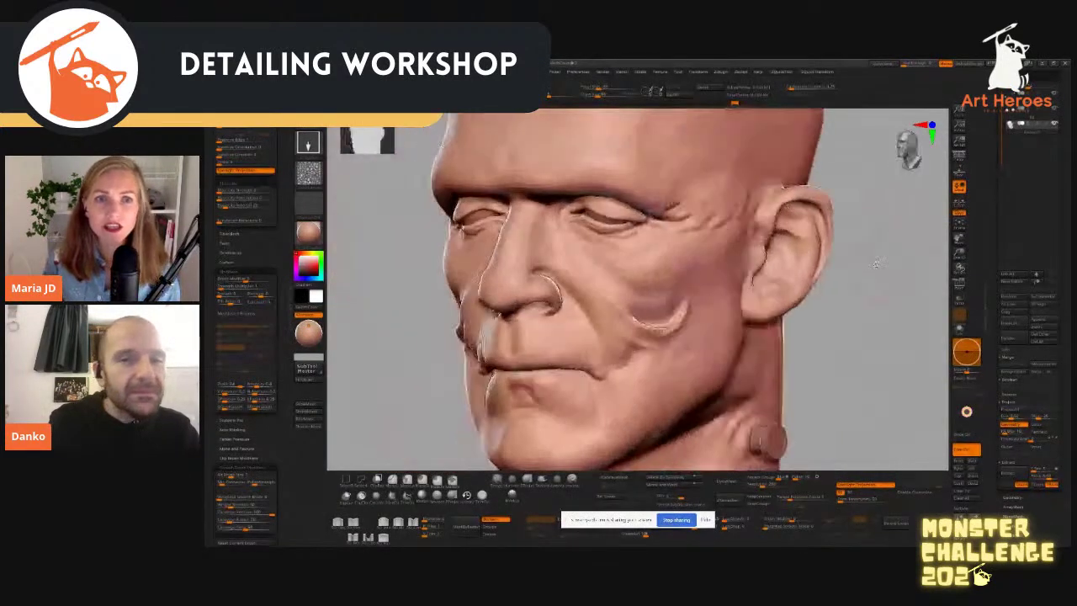
key(s)
mouse_move(656, 331)
shift+mouse_down()
mouse_move(638, 316)
mouse_move(650, 327)
mouse_move(665, 318)
shift+mouse_up()
drag(854, 363, 791, 365)
shift+drag(649, 312, 634, 305)
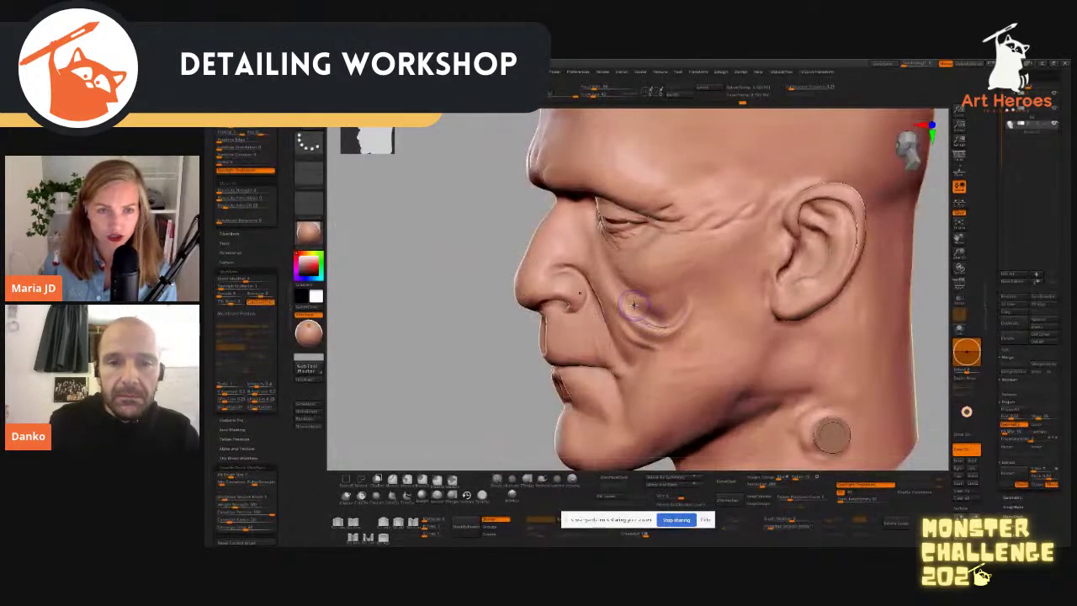
drag(503, 420, 813, 340)
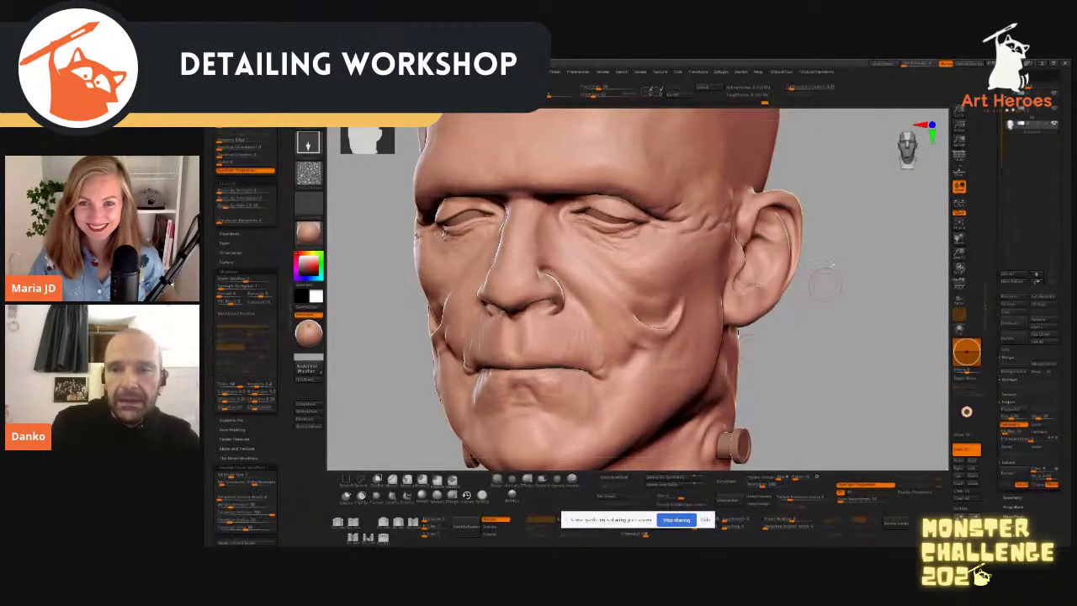
Step: Switch the active tool from the monster head to the star polymesh and initialize it as a cube
drag(992, 214, 992, 521)
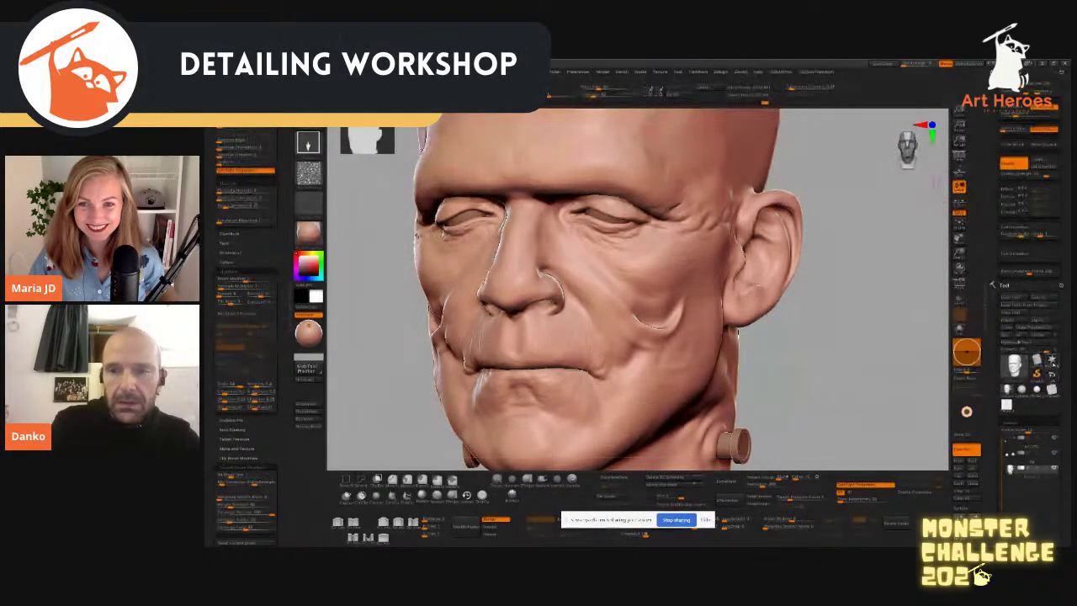
click(1051, 363)
drag(1050, 471, 1045, 308)
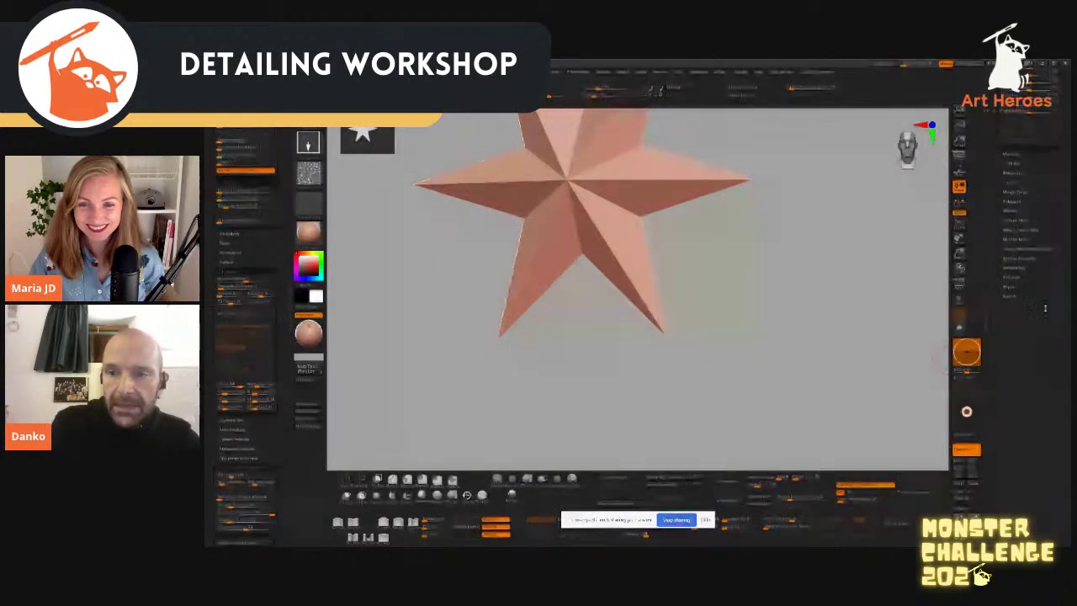
click(1013, 276)
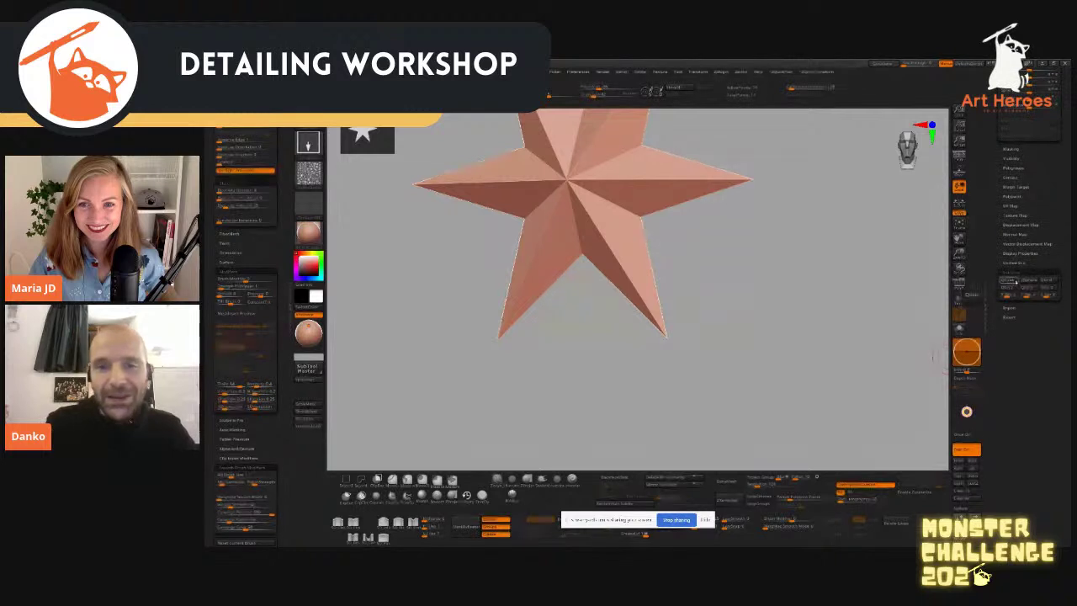
click(1014, 281)
Step: Frame the cube at an angle and activate Dynamic Subdiv on it, always accepting this until the next restart
alt+drag(875, 322, 867, 373)
key(d)
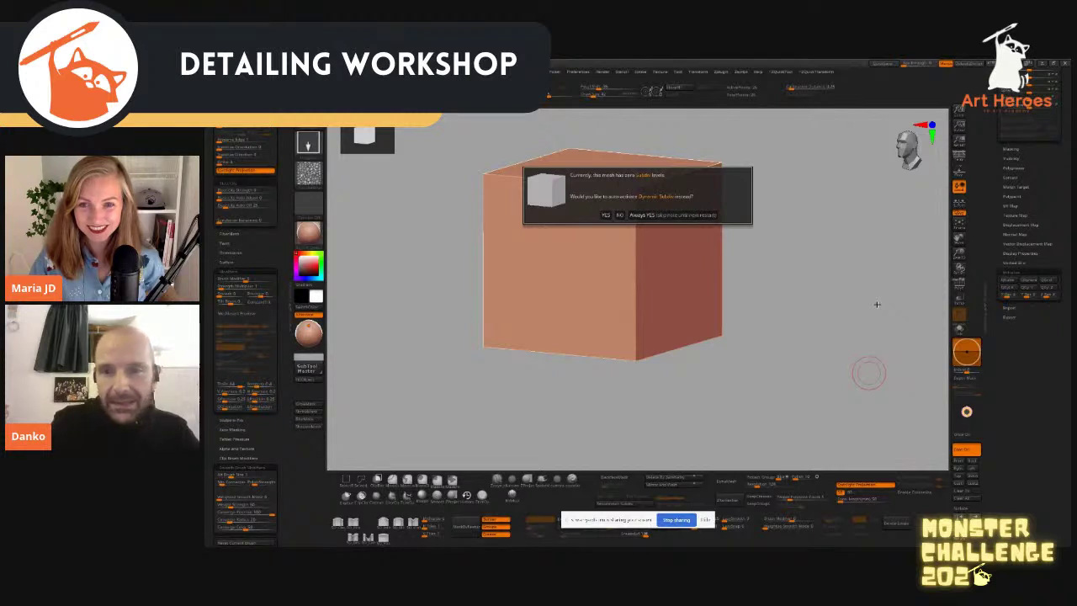
click(673, 215)
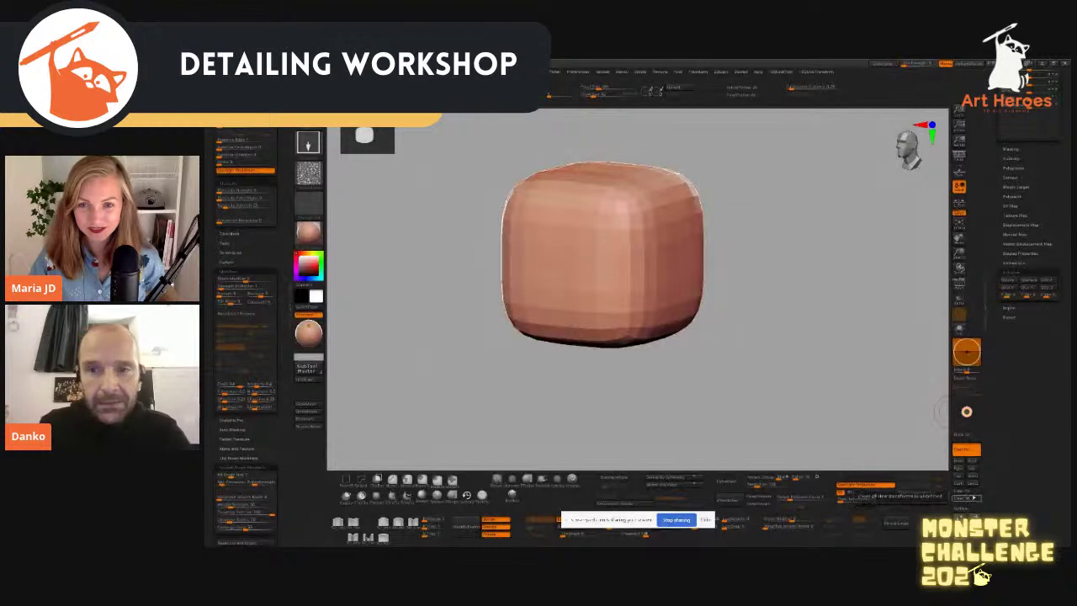
Step: Show the cube's polyframe and switch to the ZModeler brush
click(959, 286)
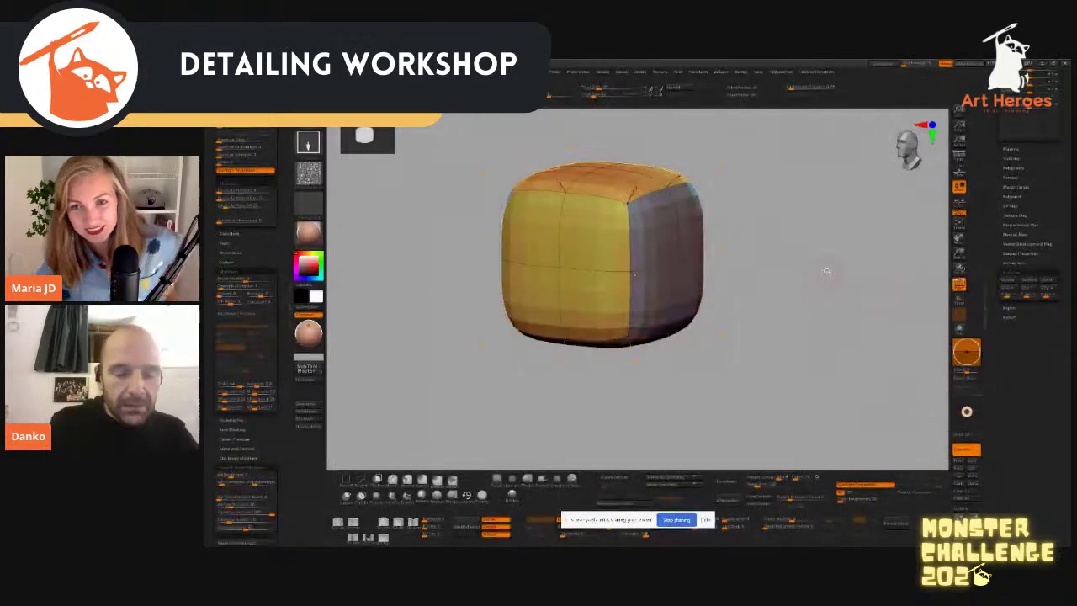
key(b)
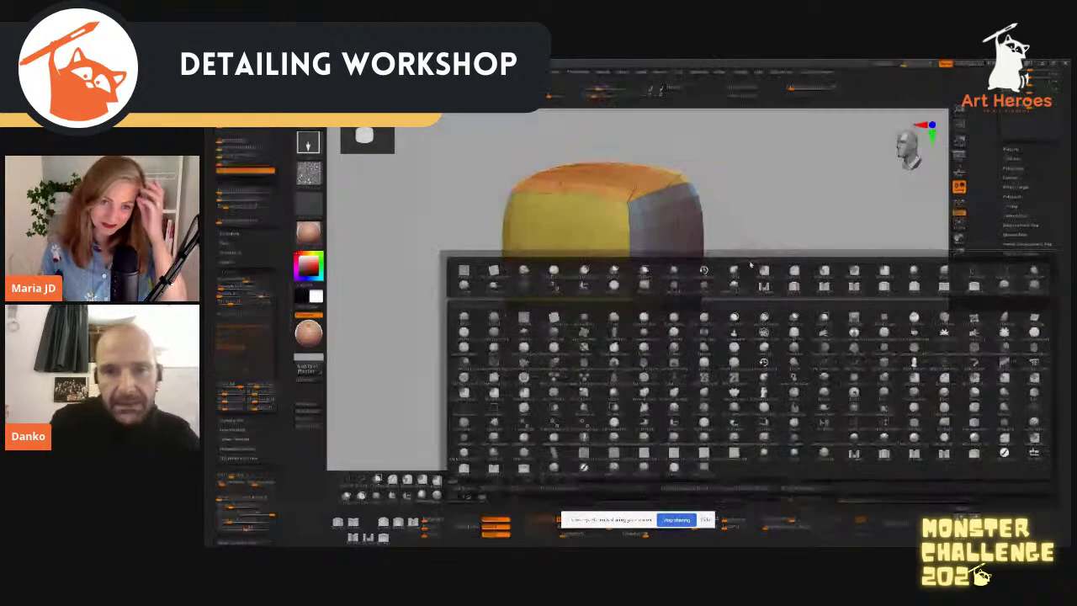
key(m)
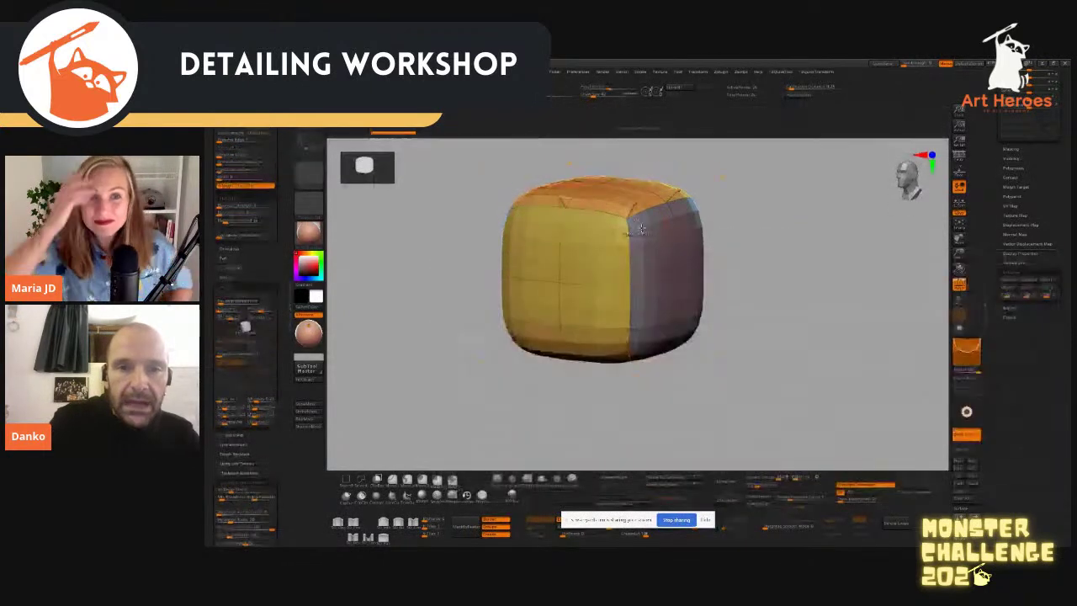
key(space)
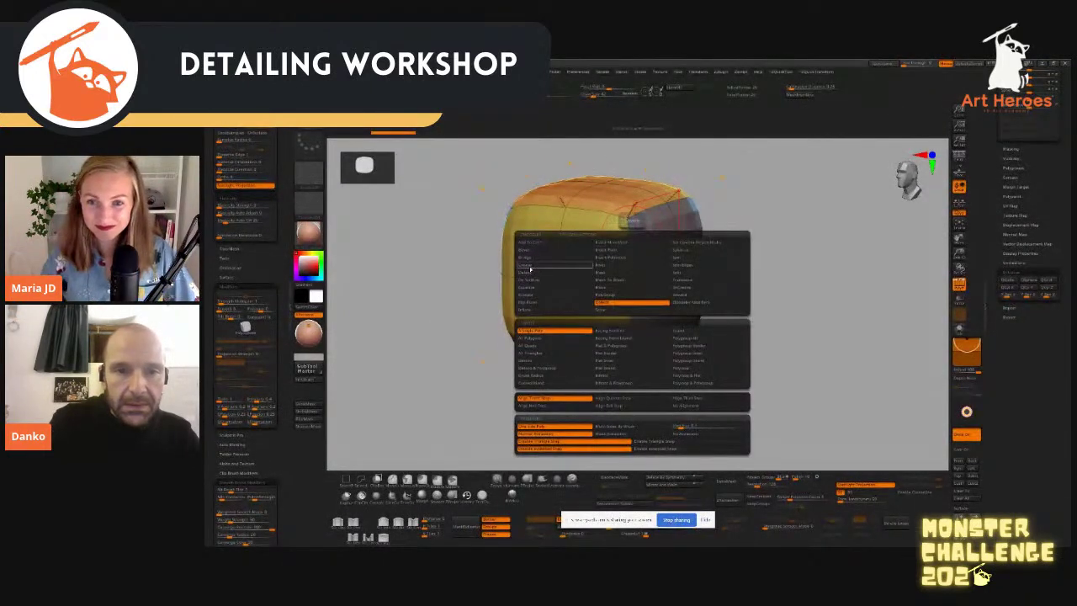
click(630, 254)
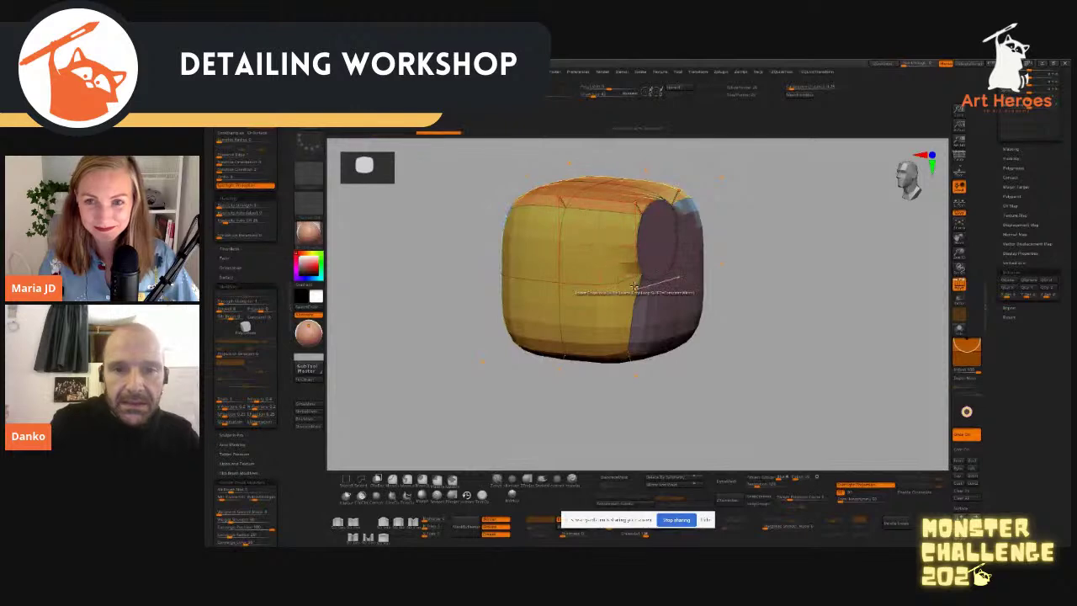
click(630, 308)
drag(757, 311, 745, 308)
key(ctrl+z)
key(ctrl+z)
Step: Turn off dynamic subdivision, crease the cube's near vertical edge with the ZModeler edge action, and preview it smoothed
key(shift+d)
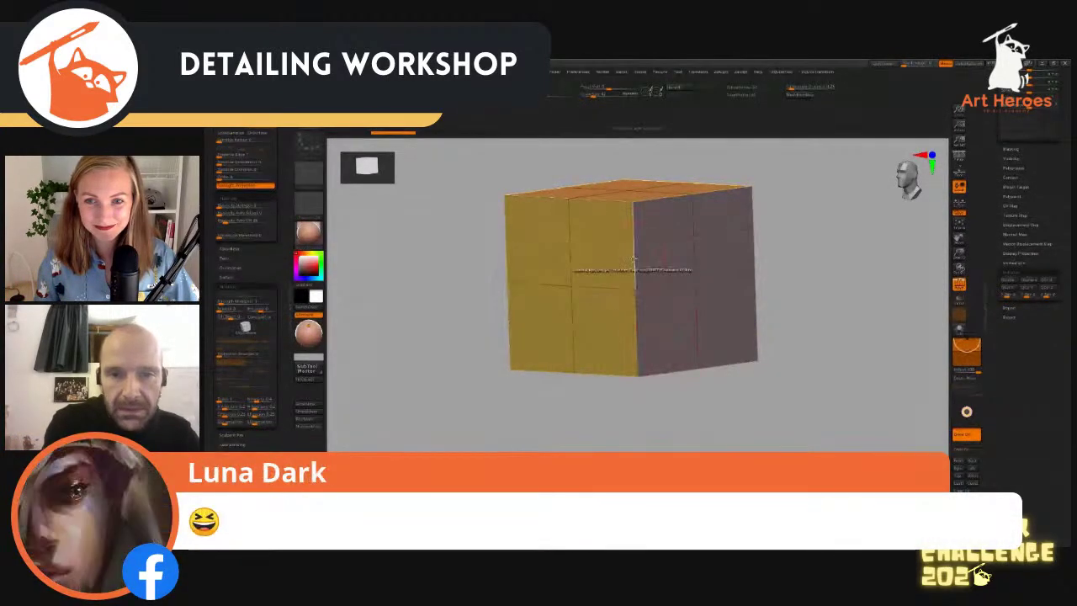
key(space)
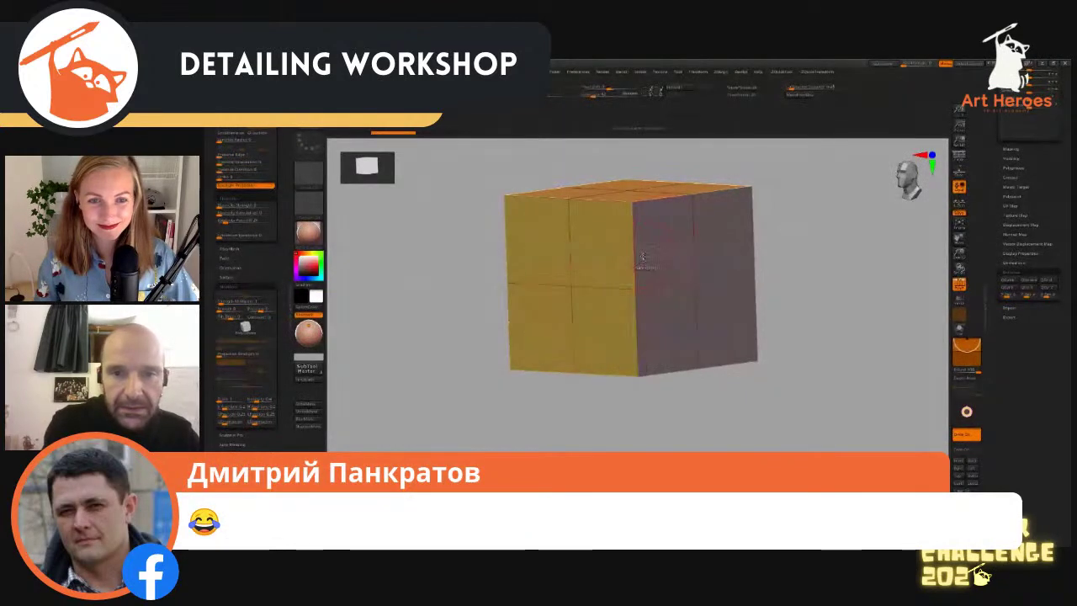
click(637, 325)
key(d)
drag(838, 354, 808, 361)
Step: Crease another outer edge of the unsmoothed cube and preview the shape again with dynamic subdivision
key(shift+d)
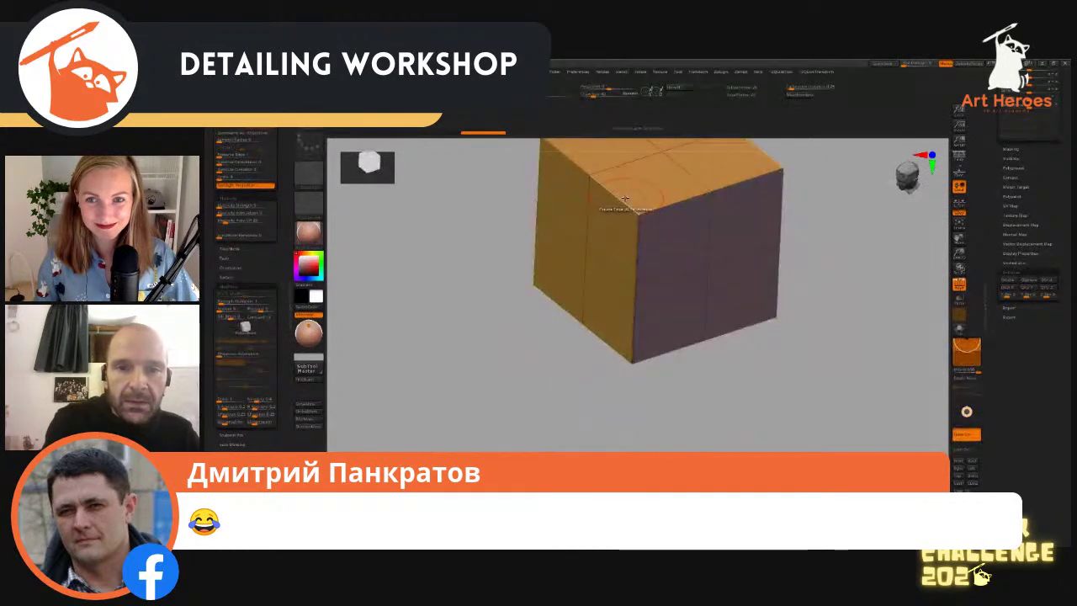
key(shift+f)
drag(492, 290, 502, 176)
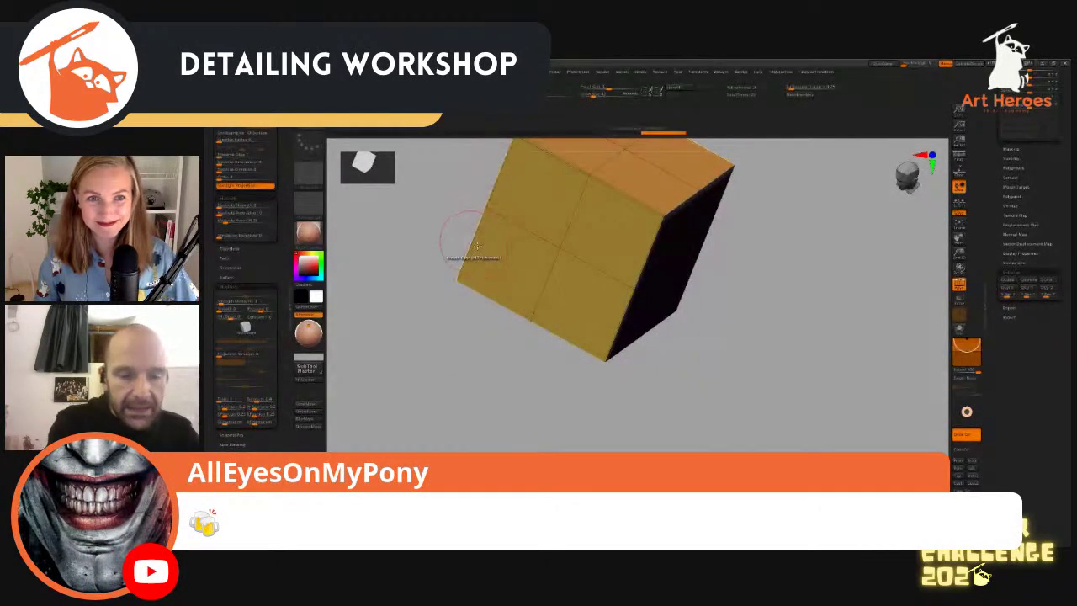
key(d)
drag(778, 365, 715, 336)
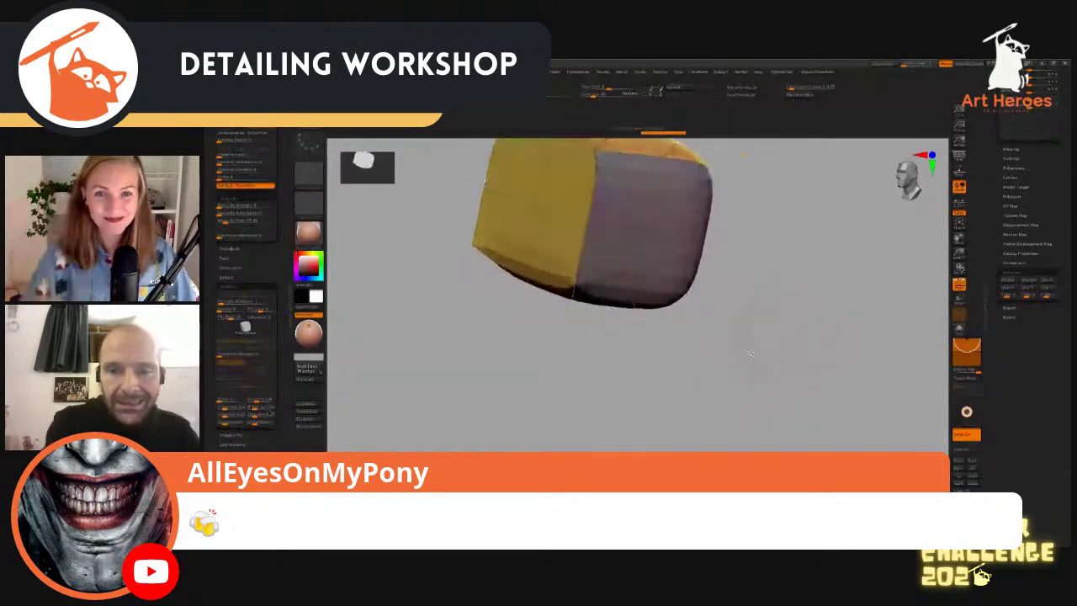
Step: Hide the polyframe and raise the dynamic subdivision smoothing level to give the cube a smooth surface
key(shift+f)
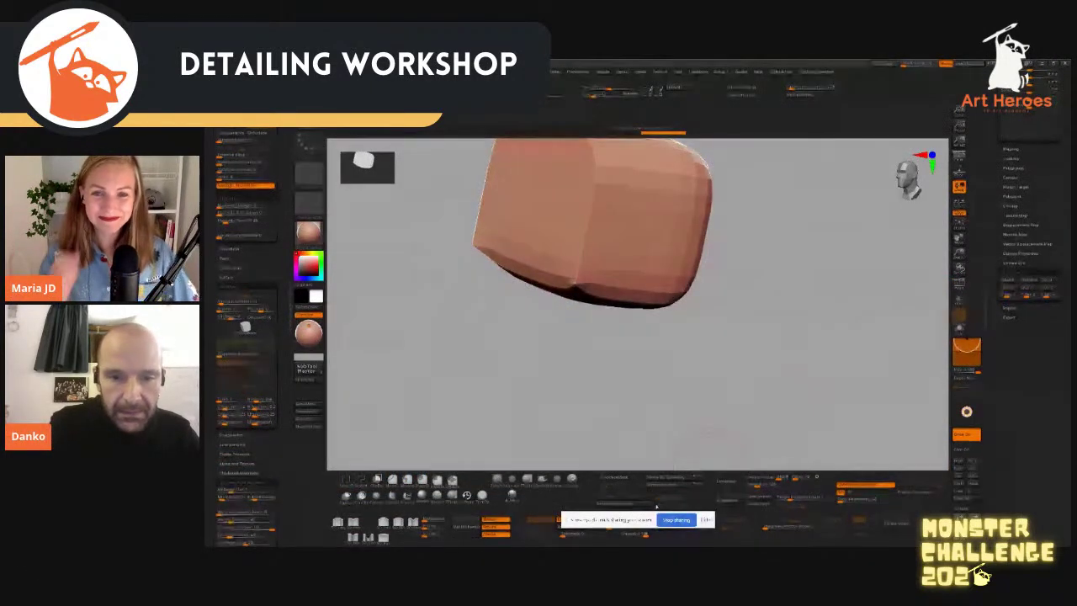
drag(1036, 219, 1030, 420)
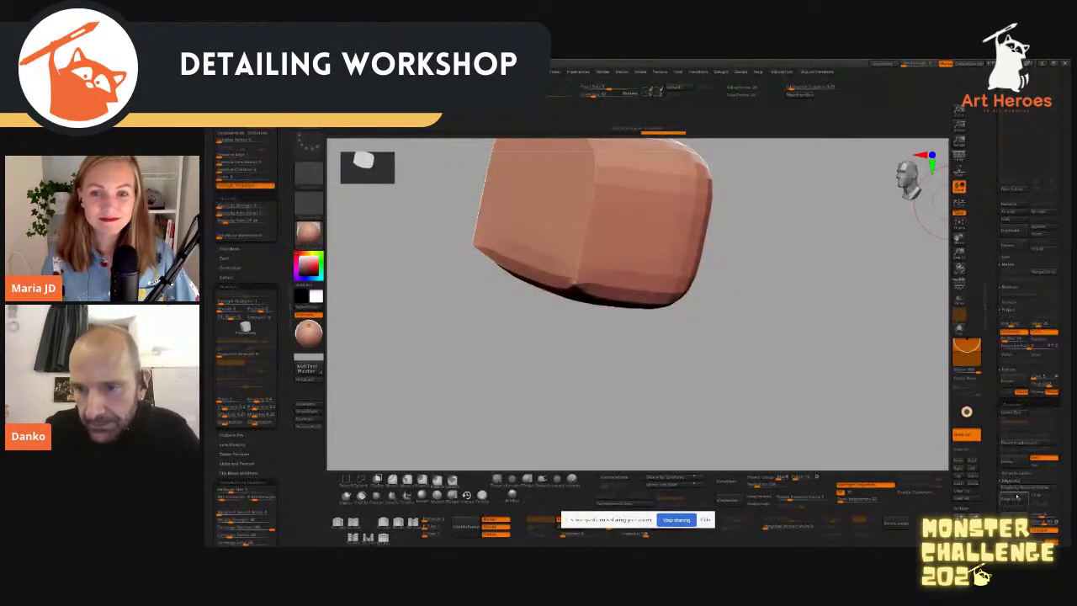
click(1014, 474)
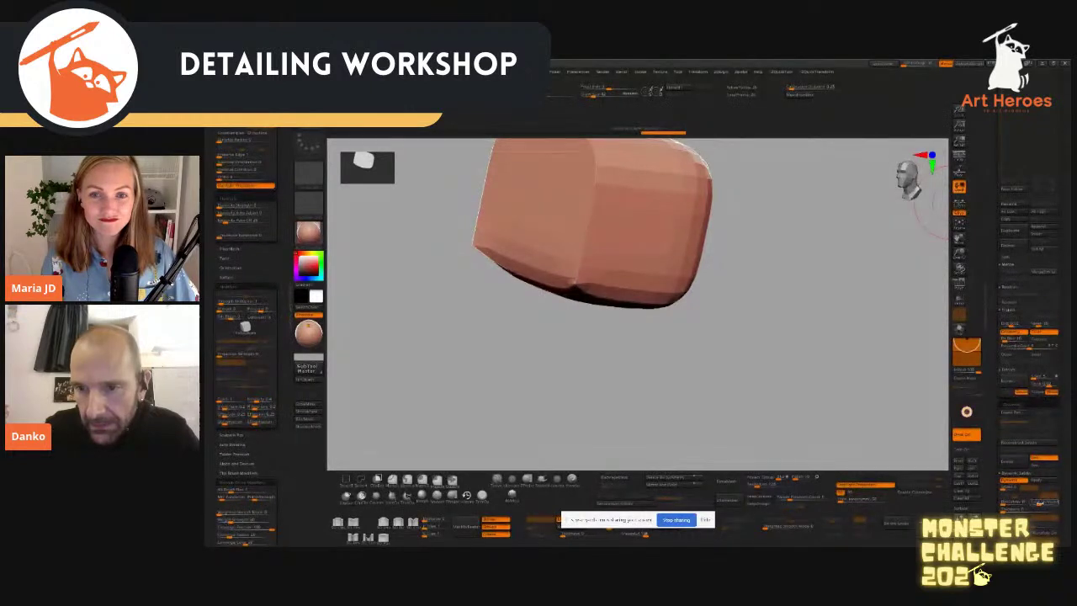
drag(1041, 502, 1046, 502)
alt+drag(815, 364, 818, 430)
drag(791, 422, 833, 414)
drag(816, 361, 664, 370)
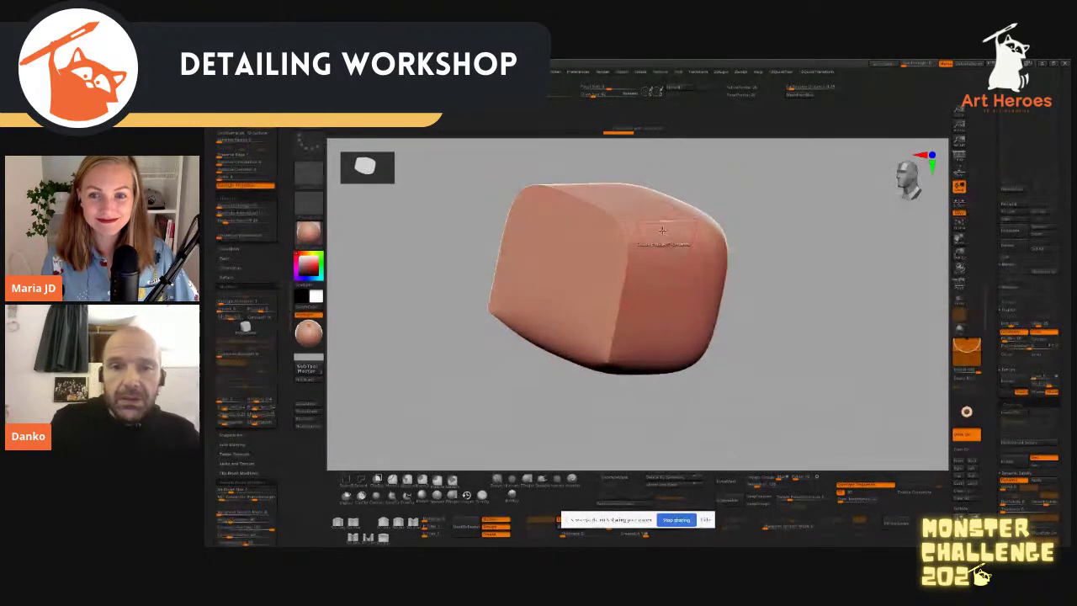
Step: Crease the top edge of the darker side face, turn off dynamic subdivision, and divide the mesh three times
mouse_move(706, 211)
mouse_down()
mouse_move(770, 238)
mouse_move(650, 220)
mouse_up()
key(shift+d)
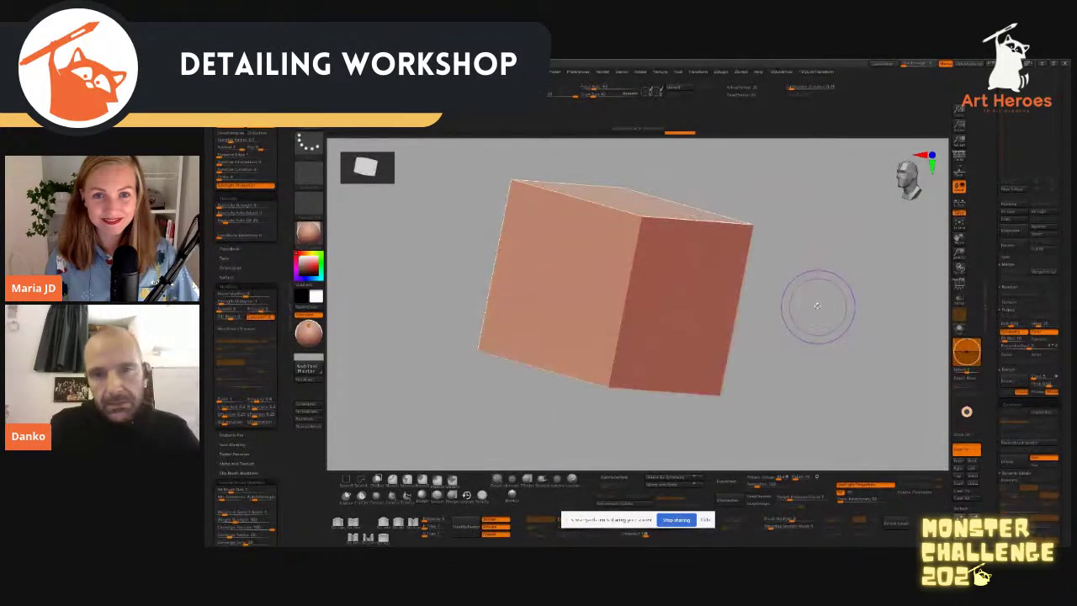
key(ctrl+d)
key(ctrl+d)
key(ctrl+d)
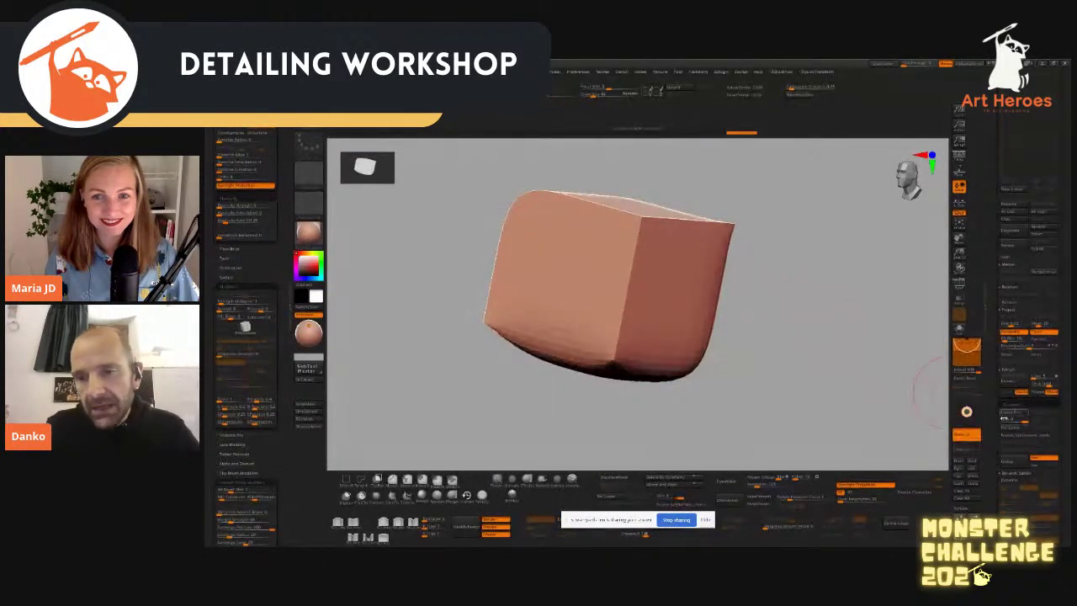
Step: Try to uncrease the mesh's edges and divide it once more to soften them slightly
scroll(999, 433, down, 3)
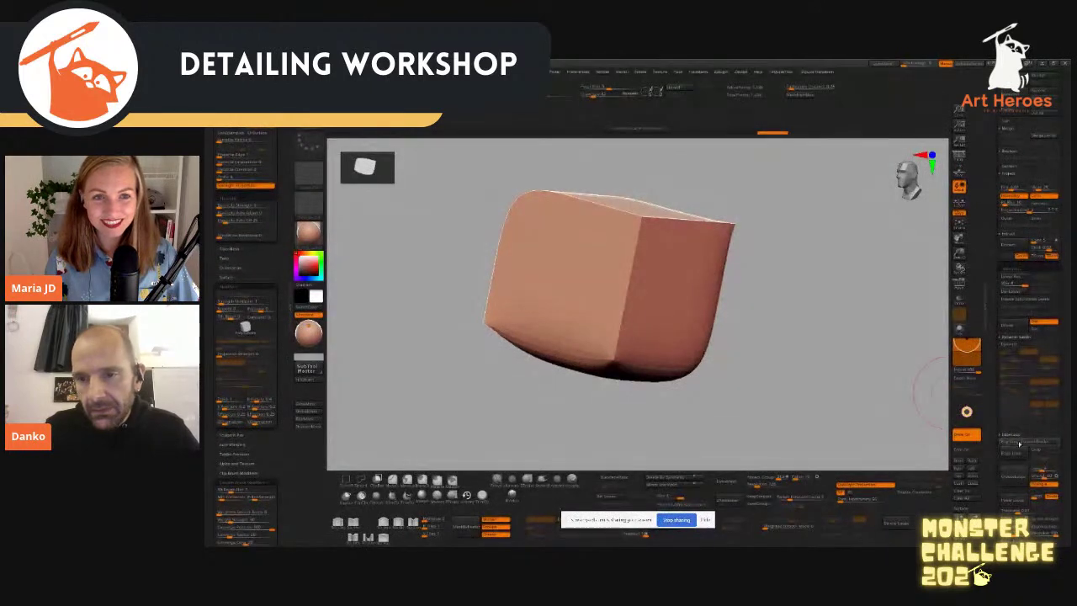
drag(998, 522, 997, 440)
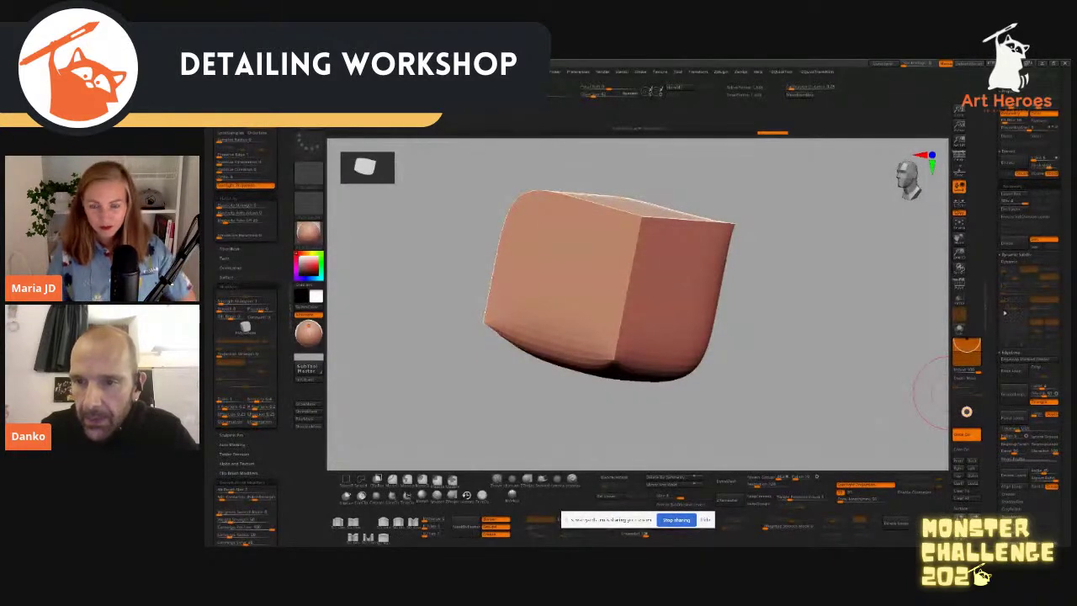
drag(998, 452, 998, 287)
click(1010, 329)
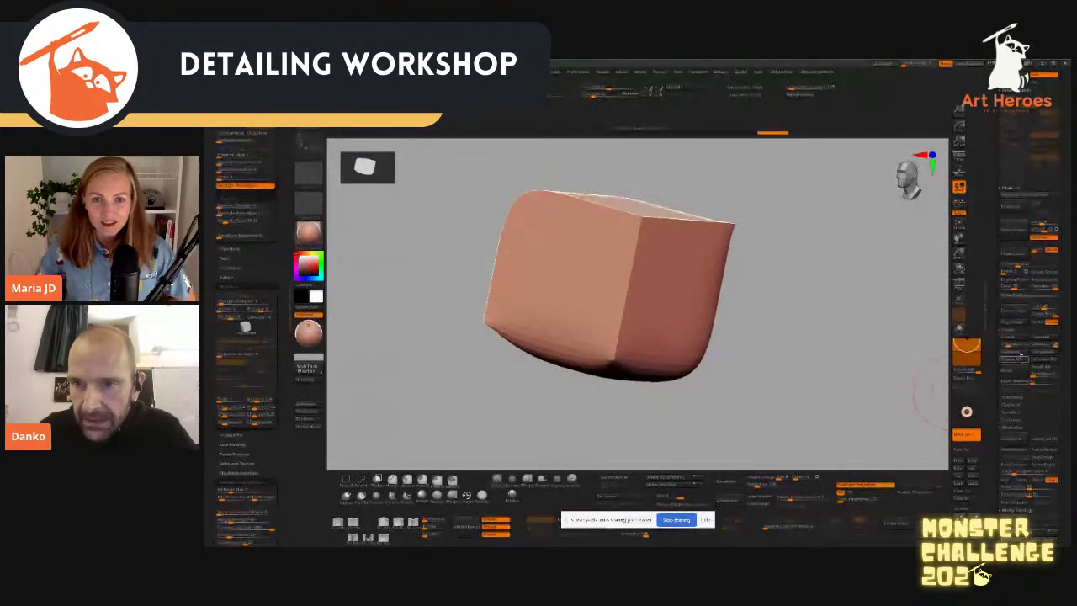
click(1041, 353)
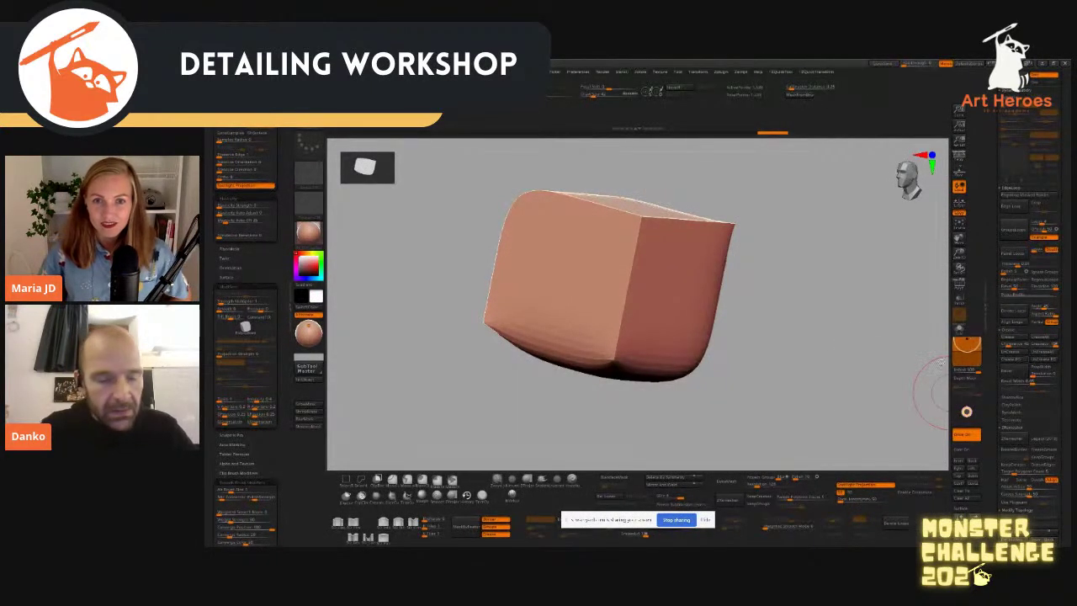
key(ctrl+d)
mouse_move(853, 361)
mouse_down()
mouse_move(849, 412)
mouse_move(851, 363)
mouse_up()
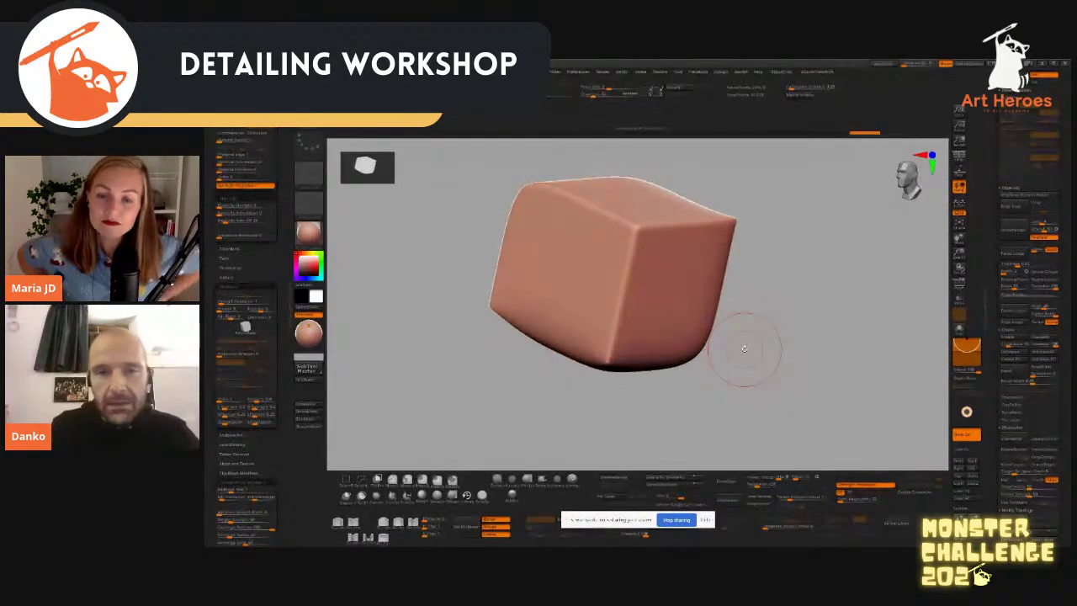
key(ctrl+z)
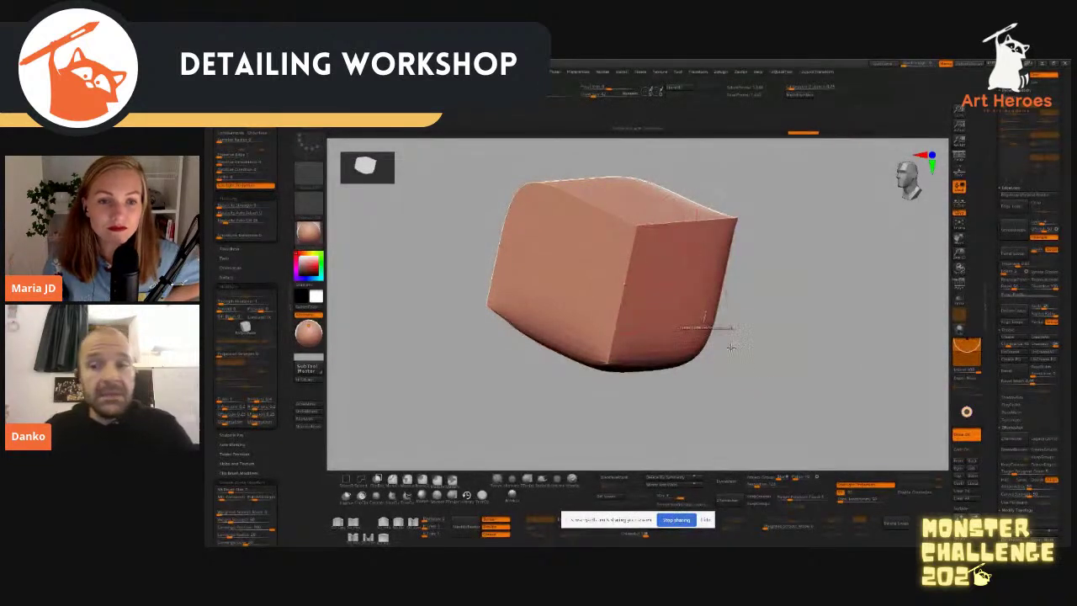
Step: Examine the subdivided cube's sharp and rounded edges from several angles, including with the polyframe shown
drag(781, 373, 765, 420)
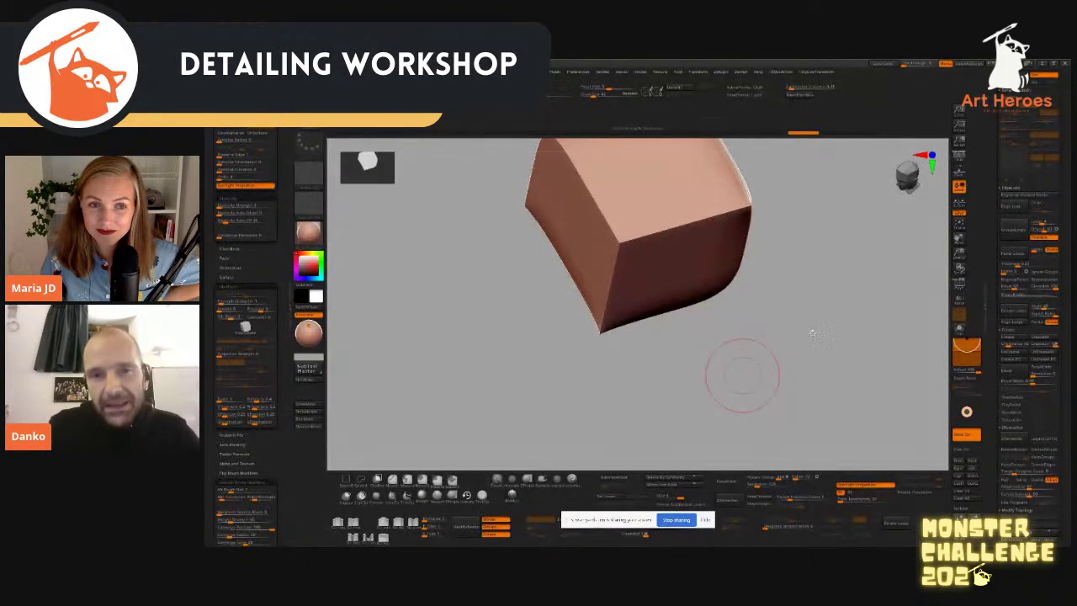
drag(825, 325, 757, 307)
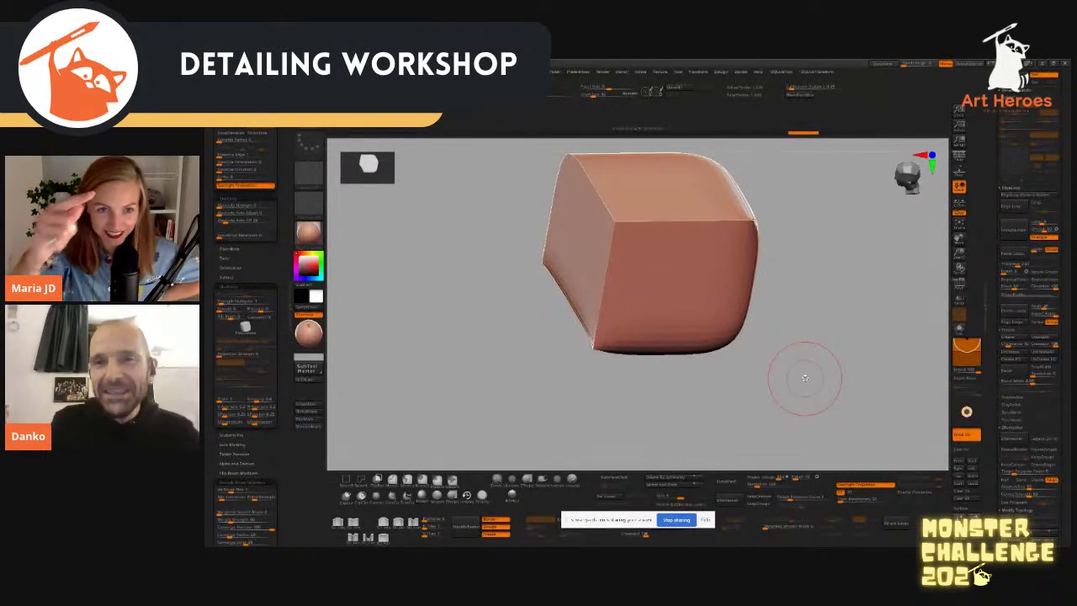
drag(816, 291, 851, 306)
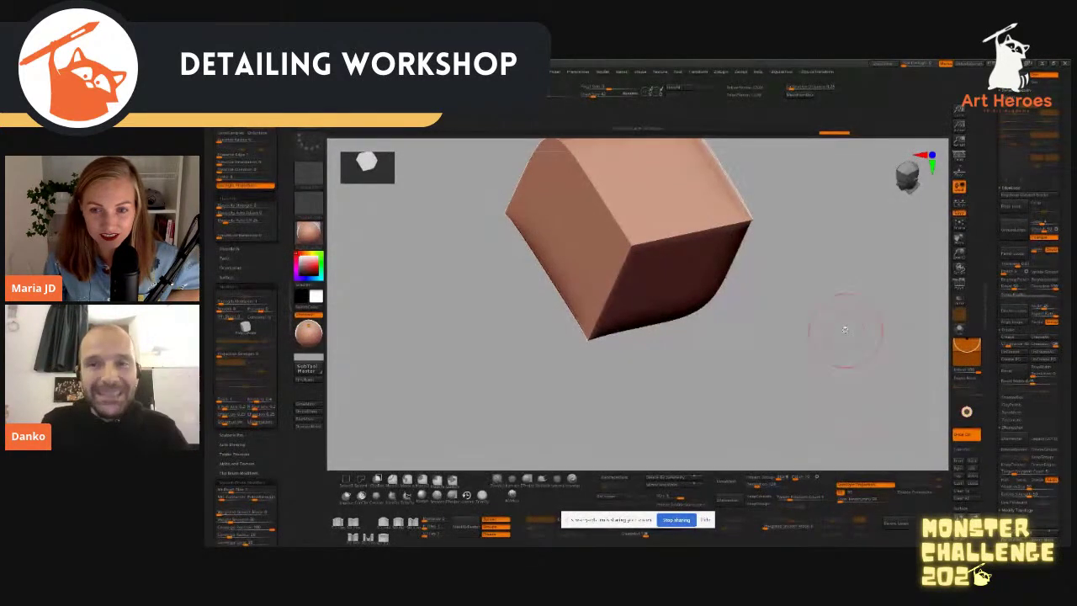
drag(843, 333, 737, 341)
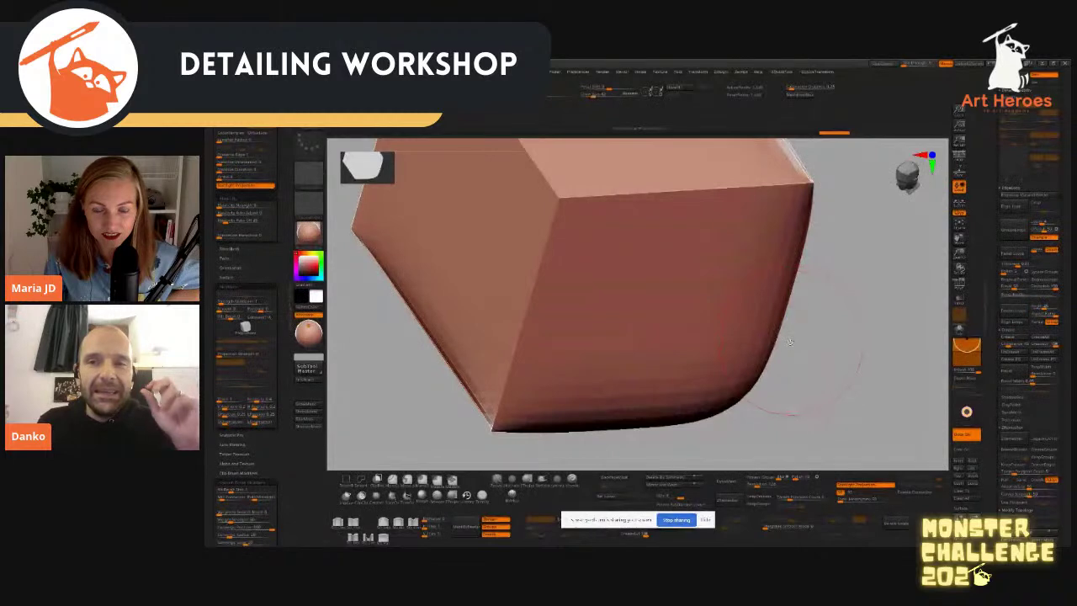
drag(890, 256, 875, 235)
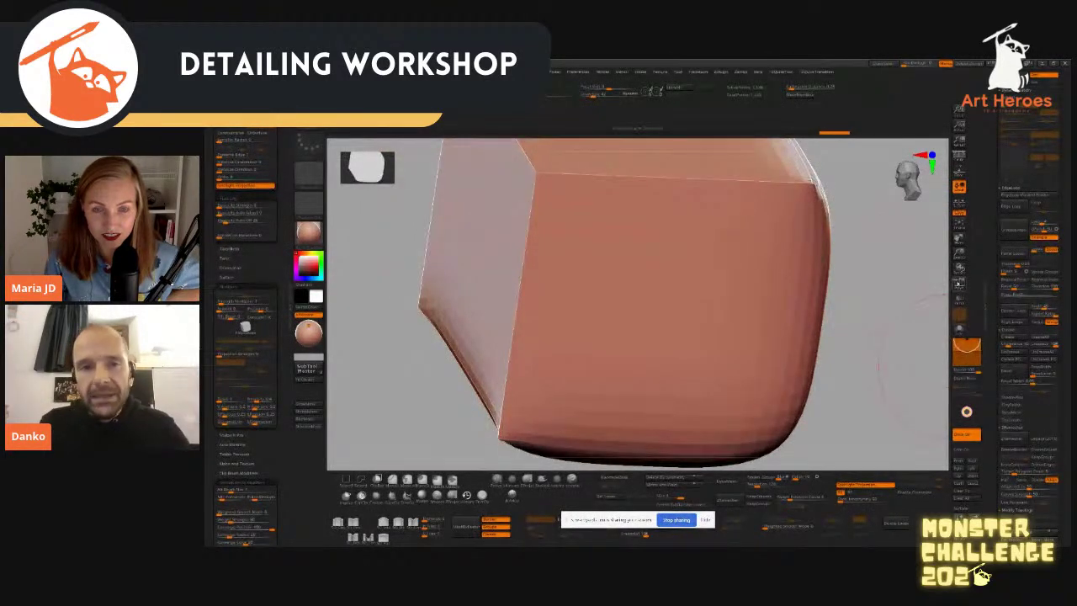
click(959, 285)
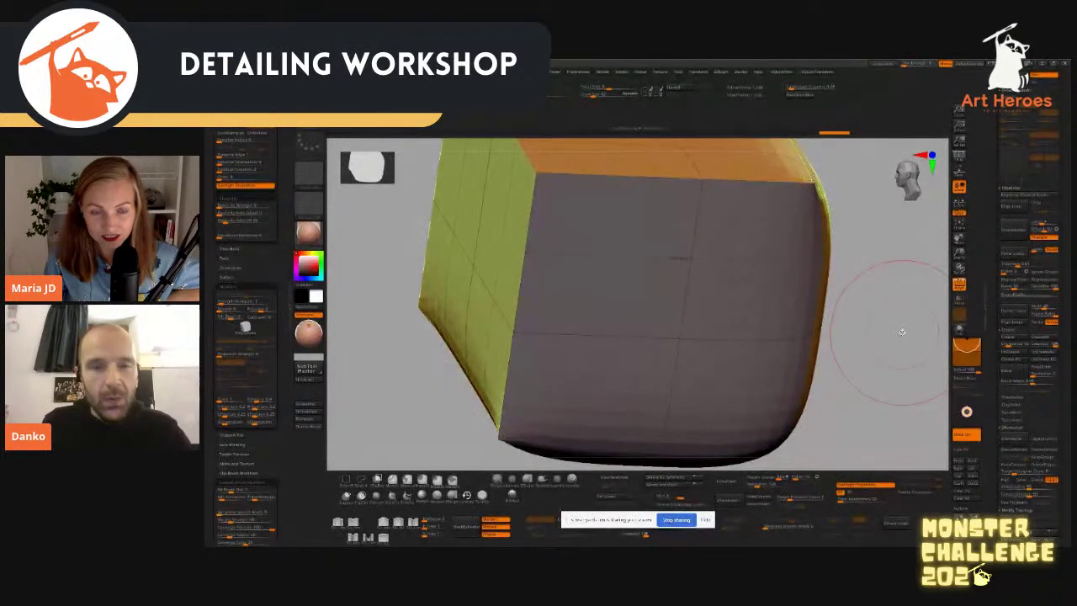
drag(898, 337, 886, 331)
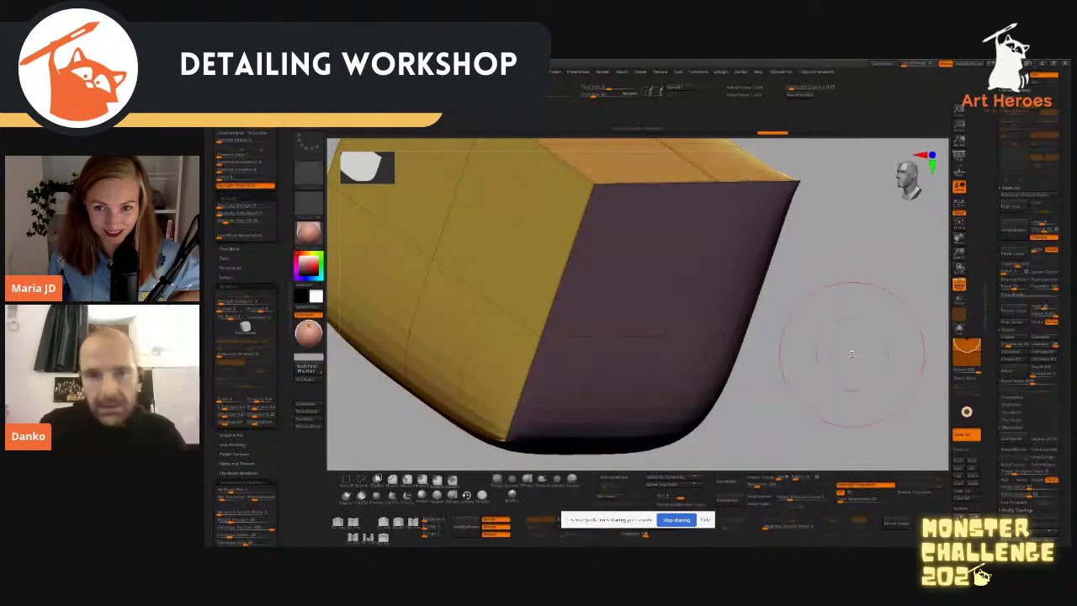
drag(879, 309, 856, 309)
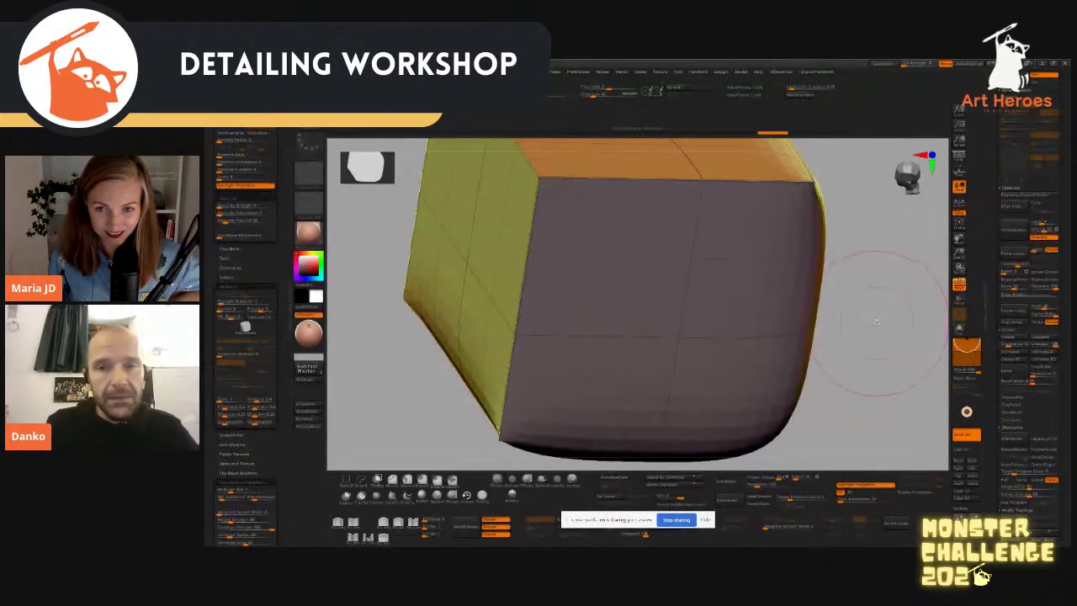
drag(878, 325, 891, 342)
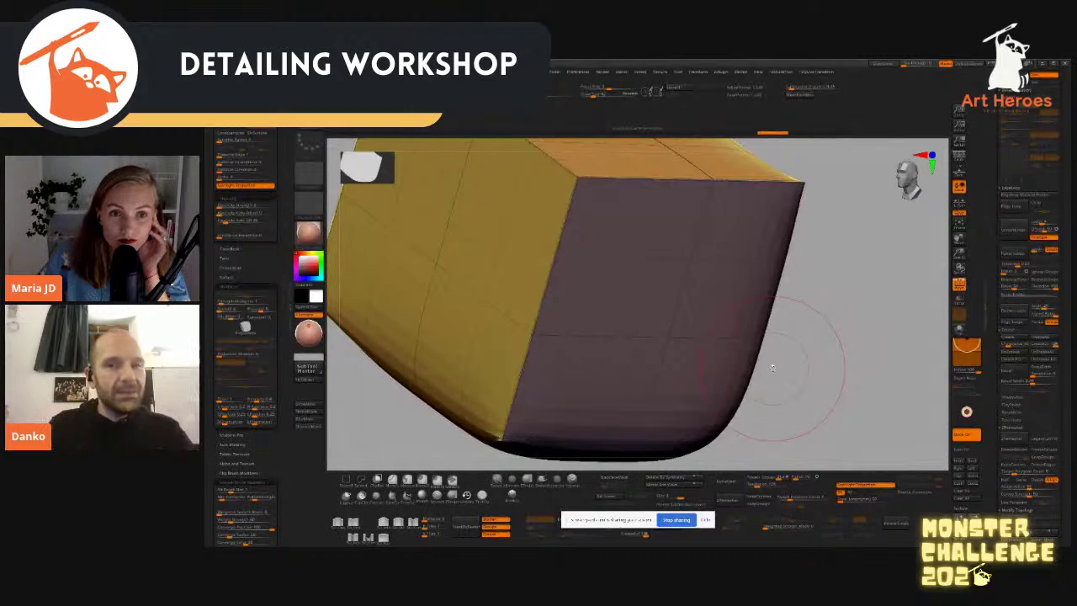
mouse_move(876, 365)
mouse_down()
mouse_move(893, 373)
mouse_move(874, 383)
mouse_move(875, 373)
mouse_up()
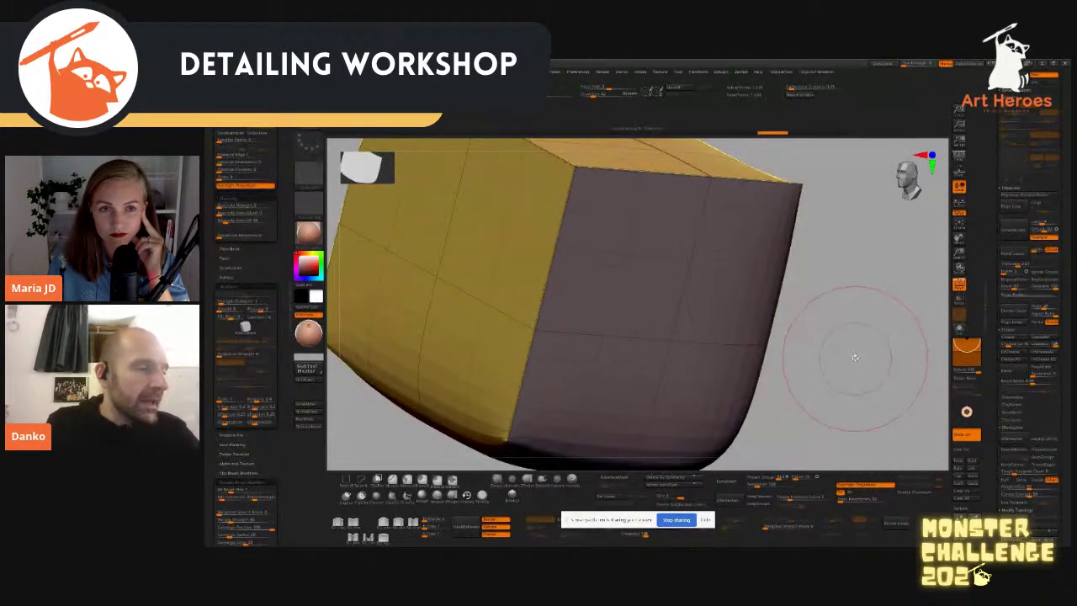
key(shift+f)
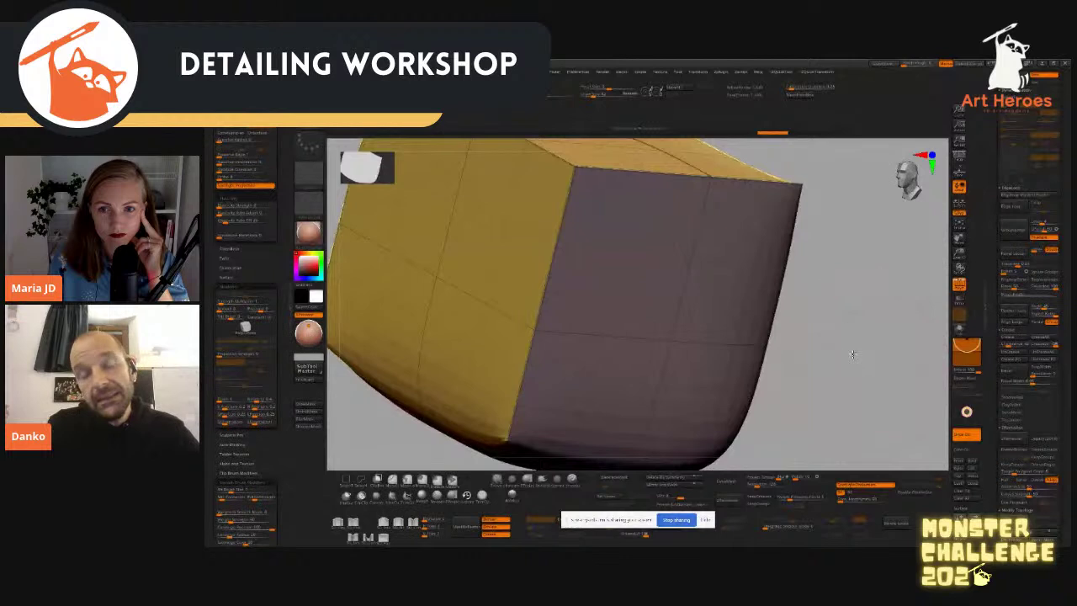
drag(852, 353, 858, 359)
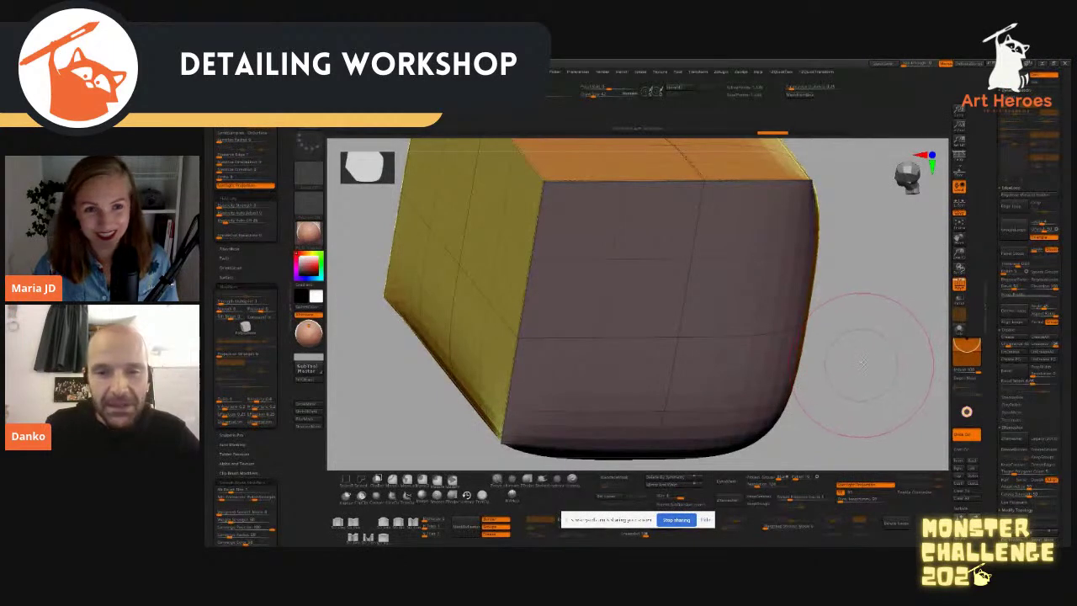
drag(865, 358, 868, 361)
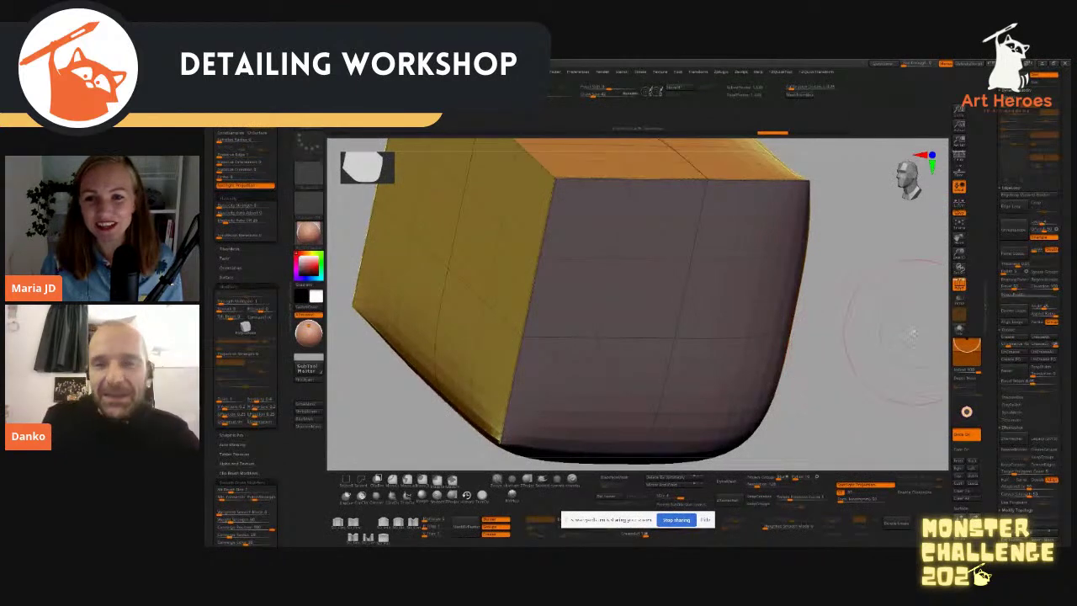
Step: Switch from the subdivided cube to the male head sculpt and hide its polyframe
drag(872, 350, 871, 352)
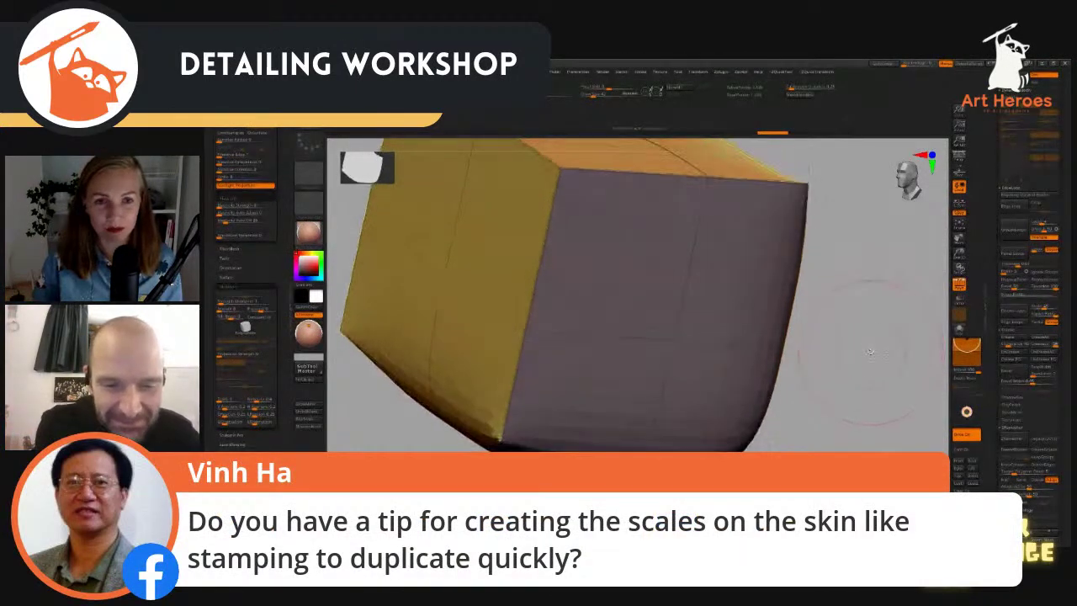
key(shift+f)
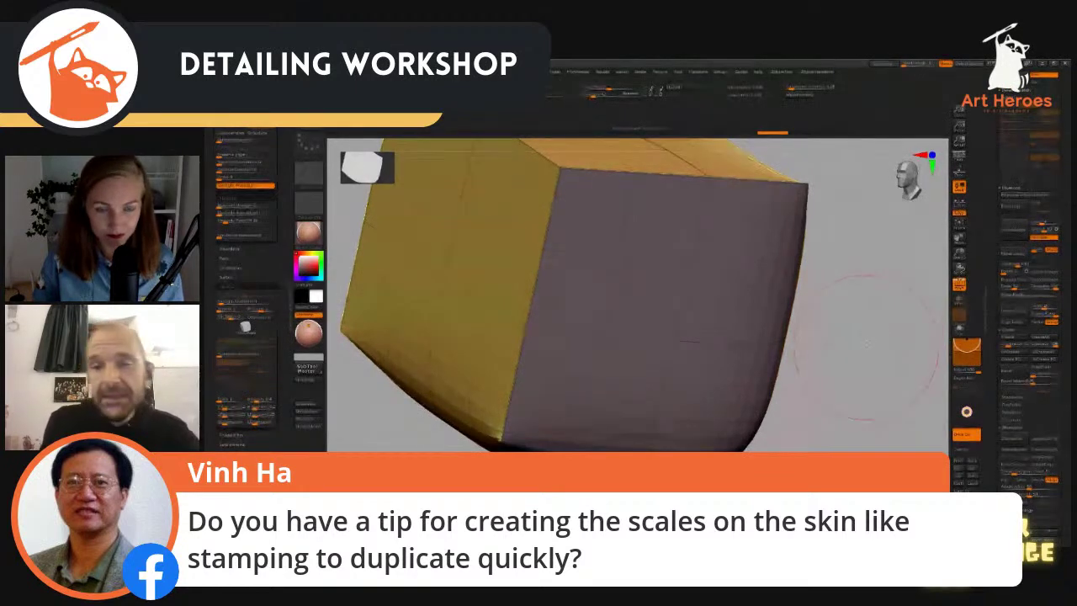
drag(992, 243, 987, 323)
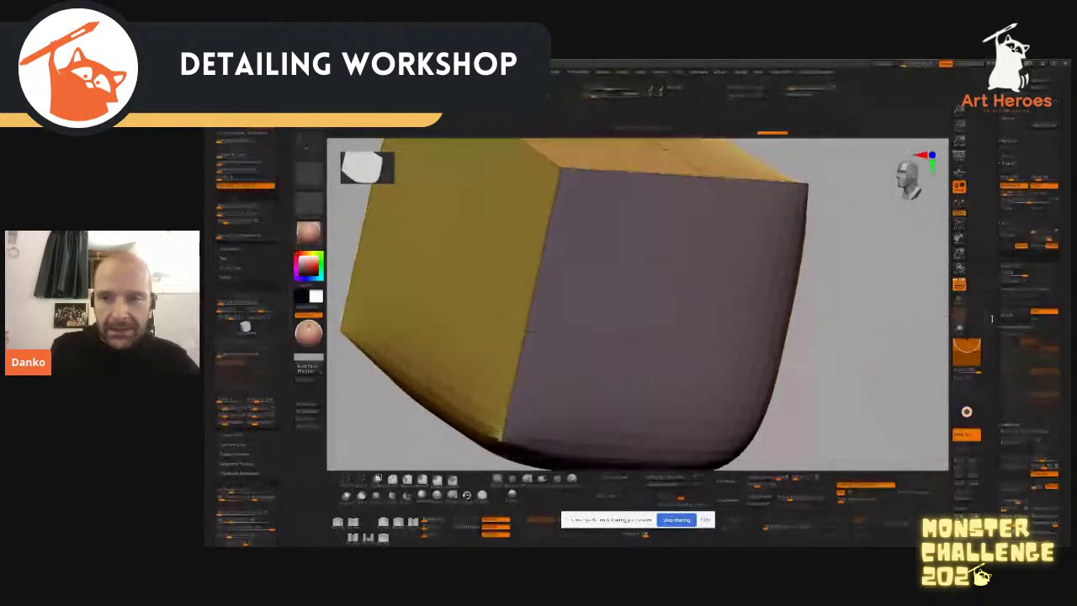
drag(993, 319, 994, 513)
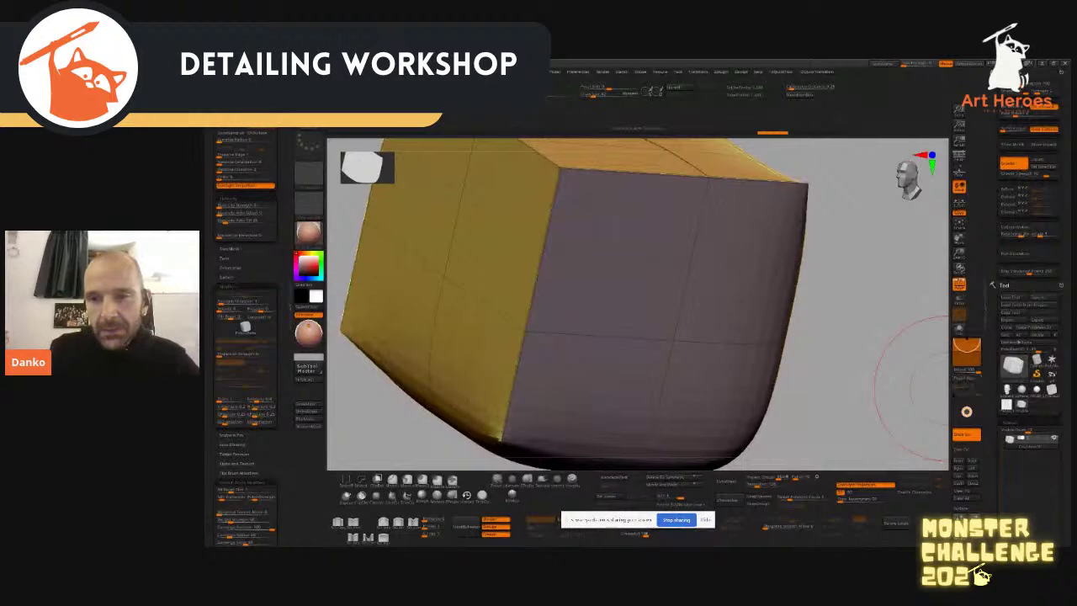
drag(911, 355, 942, 404)
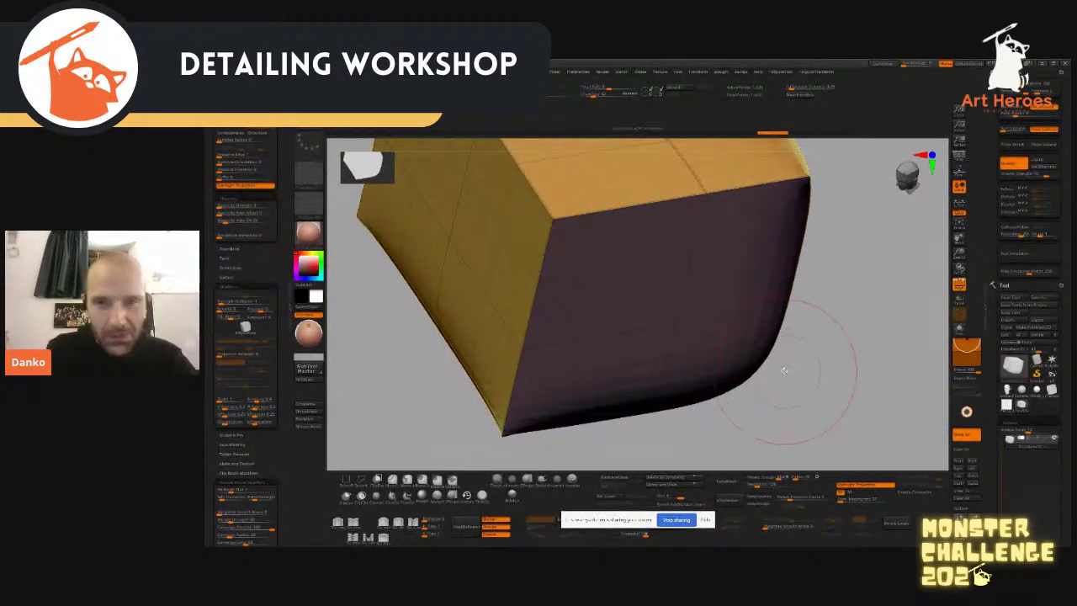
drag(880, 346, 878, 328)
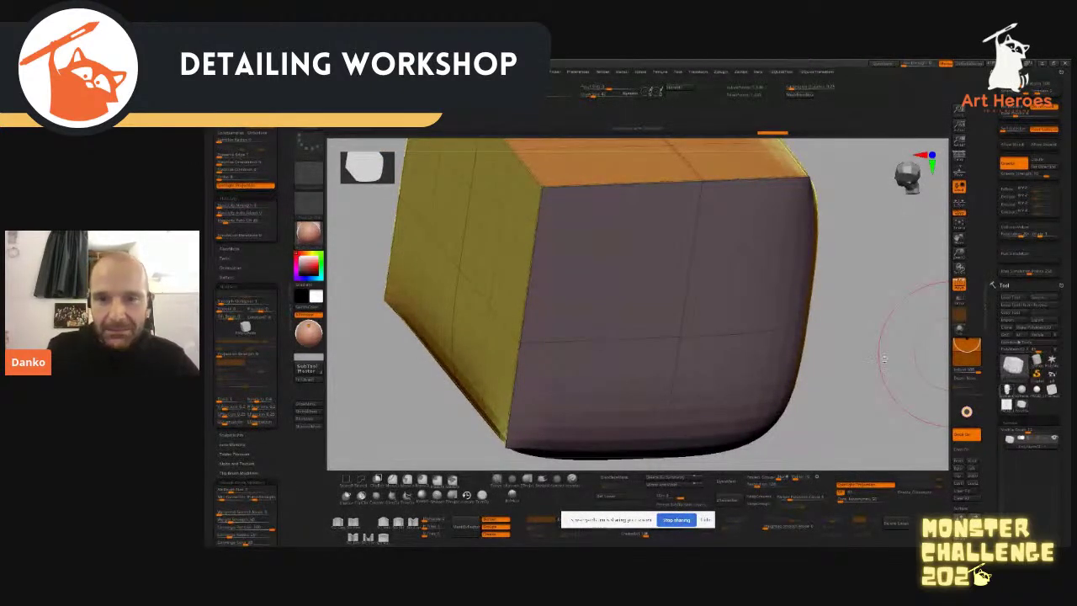
key(f)
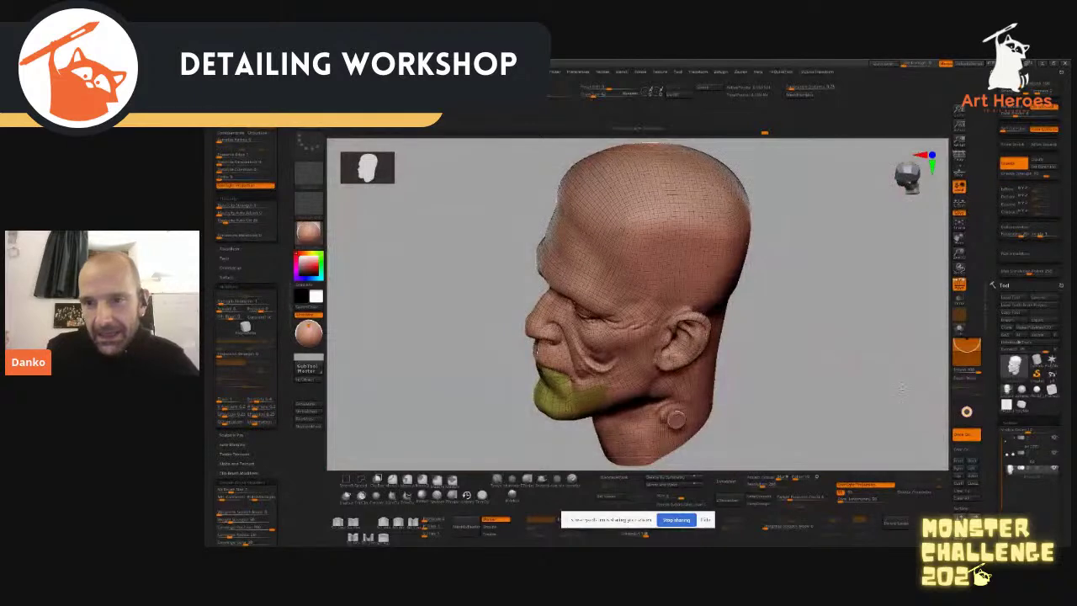
click(958, 287)
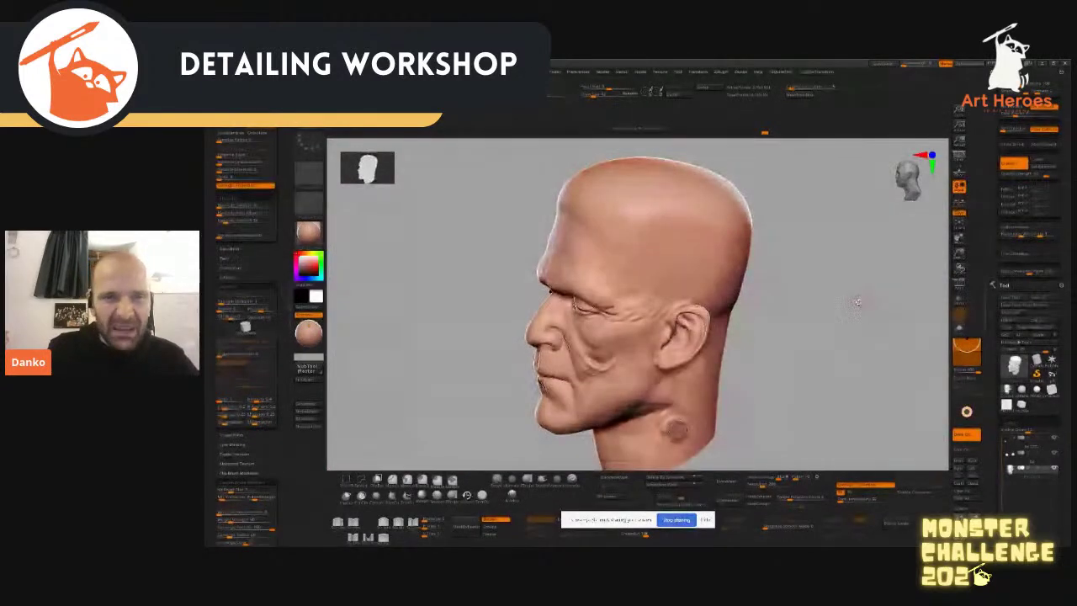
alt+drag(867, 299, 901, 333)
click(310, 180)
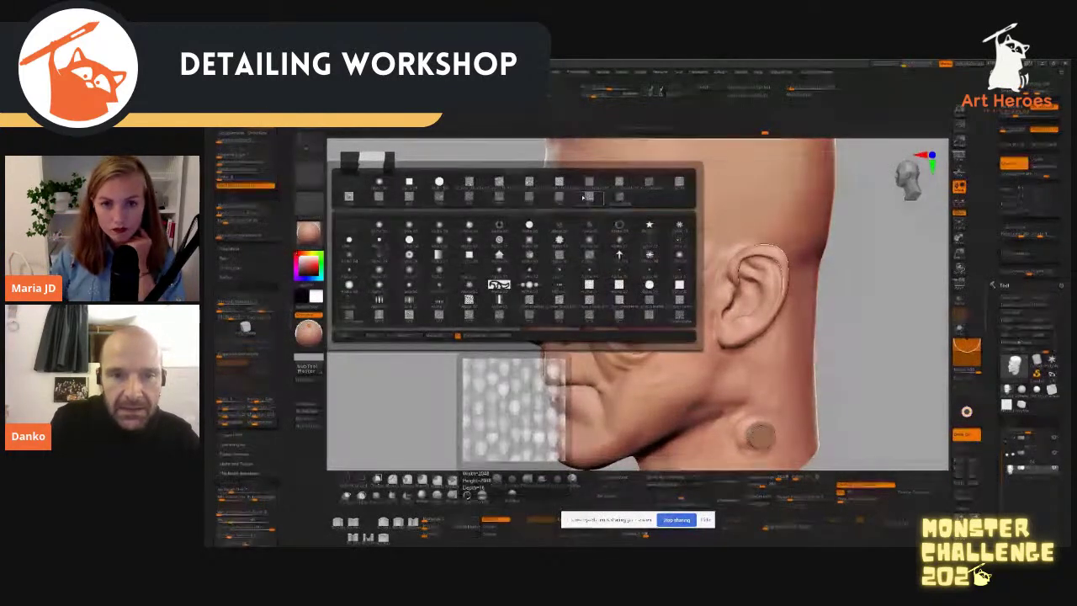
click(589, 200)
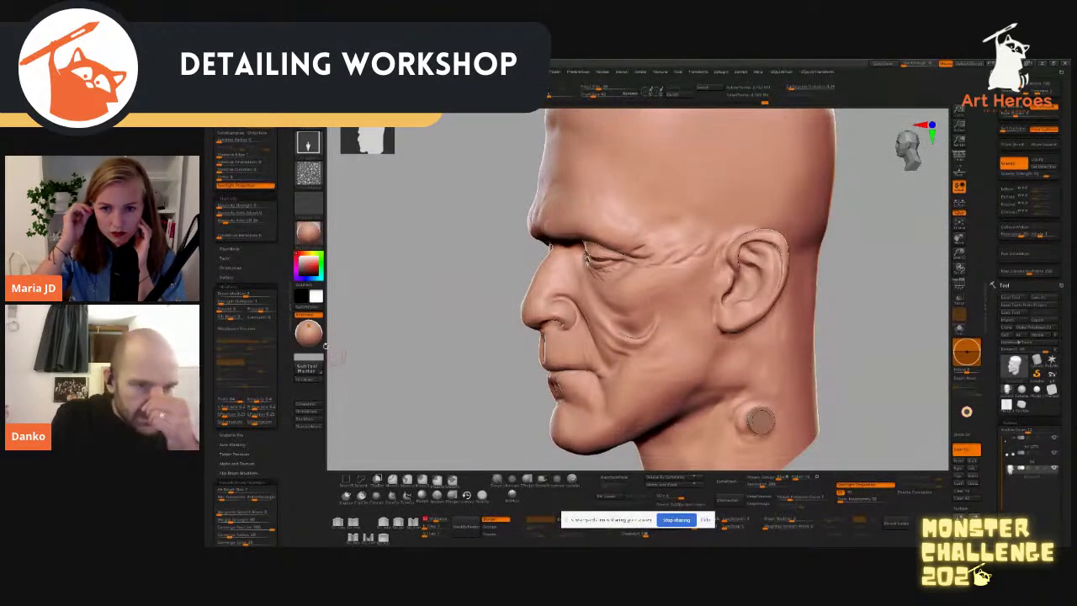
Step: Reset the current brush, set its stroke to DragRect, and assign a scale alpha with mixed large and small bumps
scroll(262, 443, down, 5)
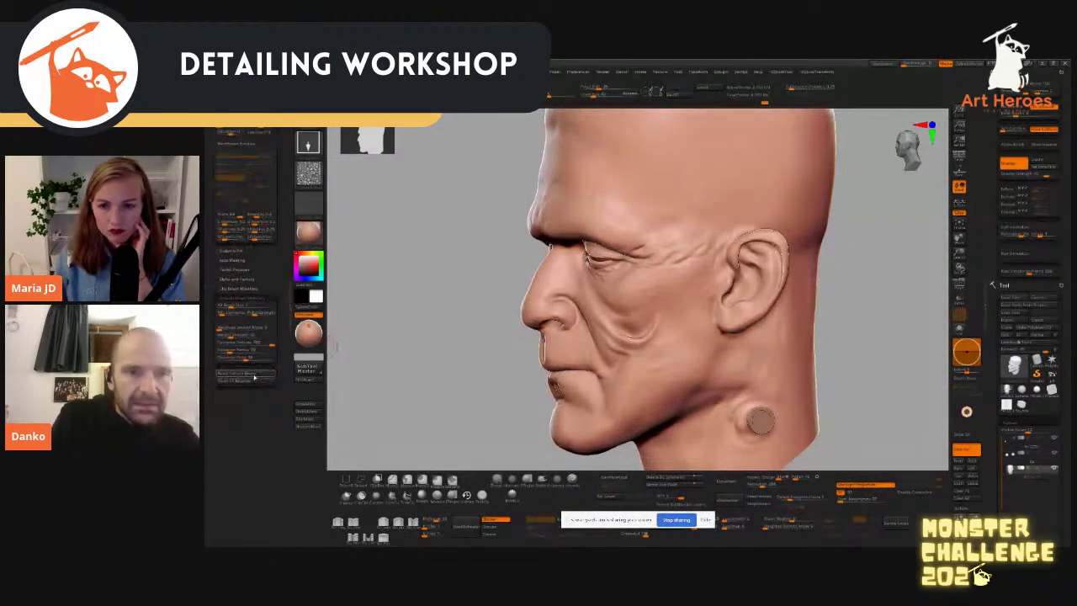
click(254, 377)
click(309, 144)
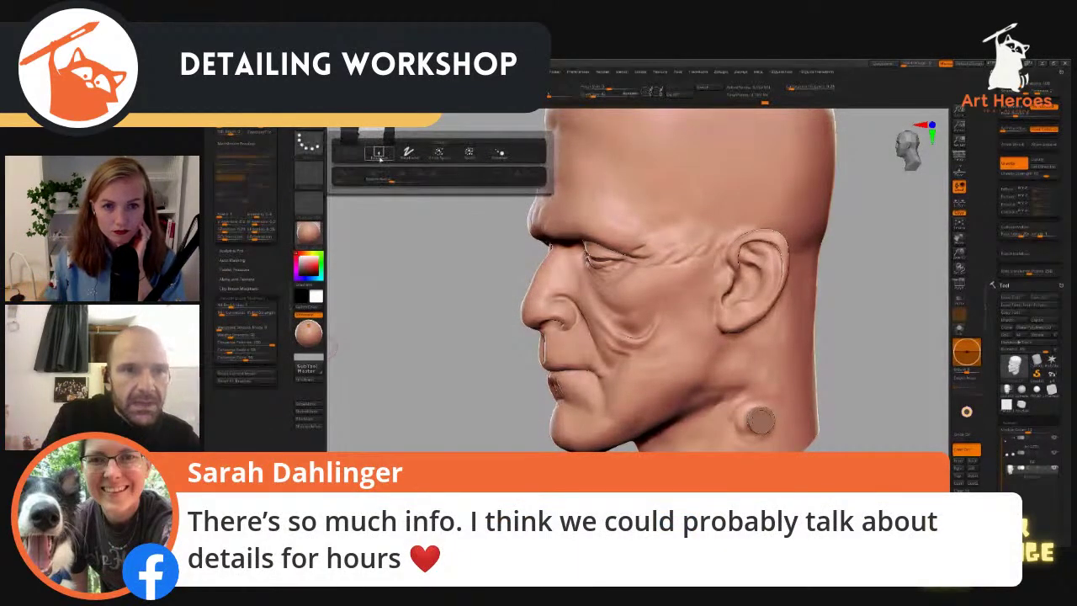
click(378, 157)
click(308, 172)
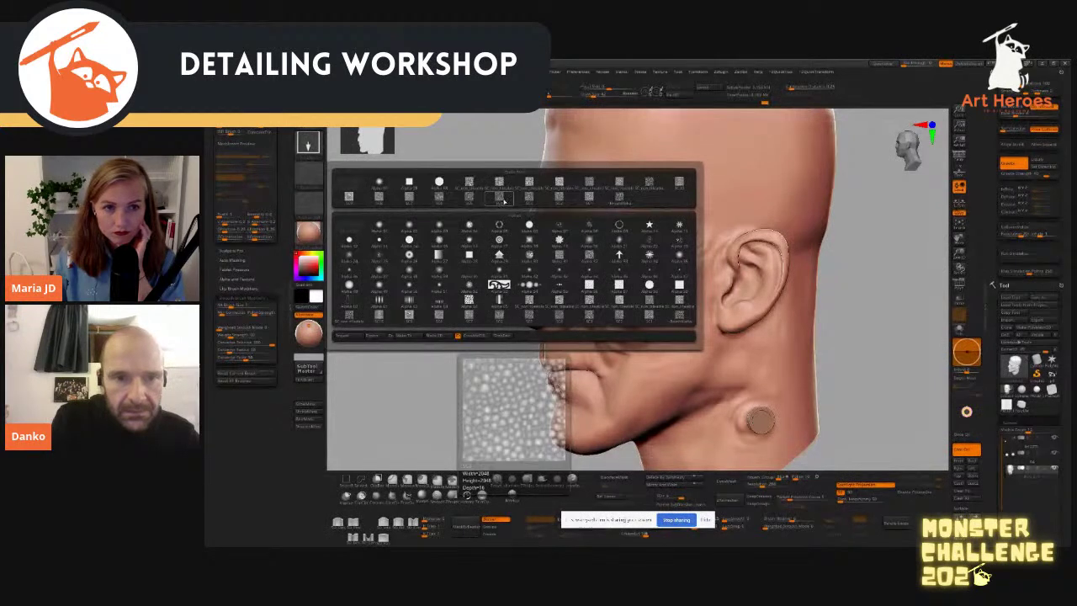
click(475, 198)
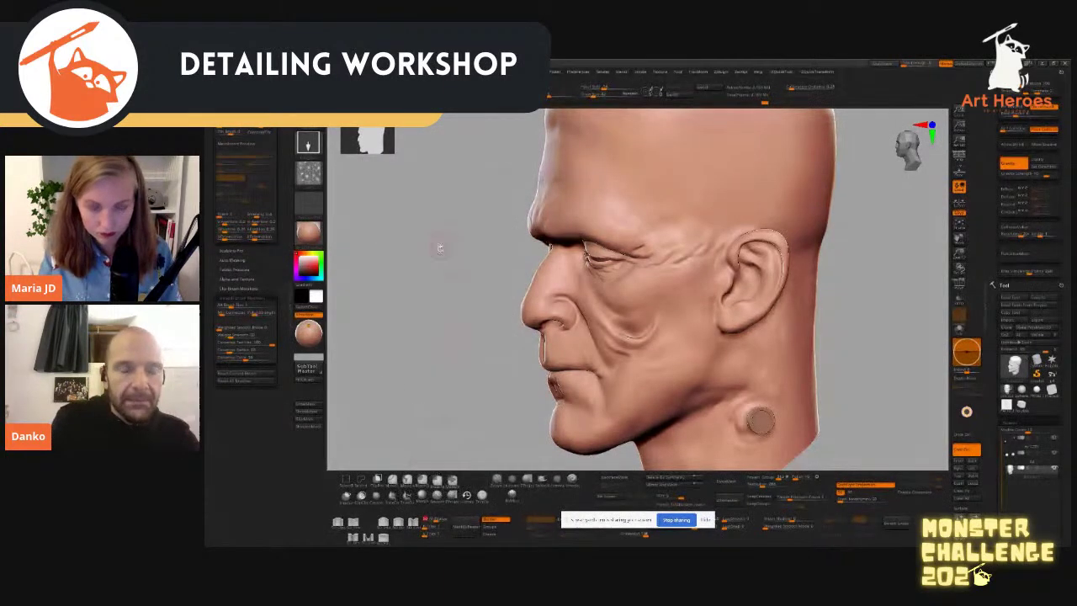
click(307, 172)
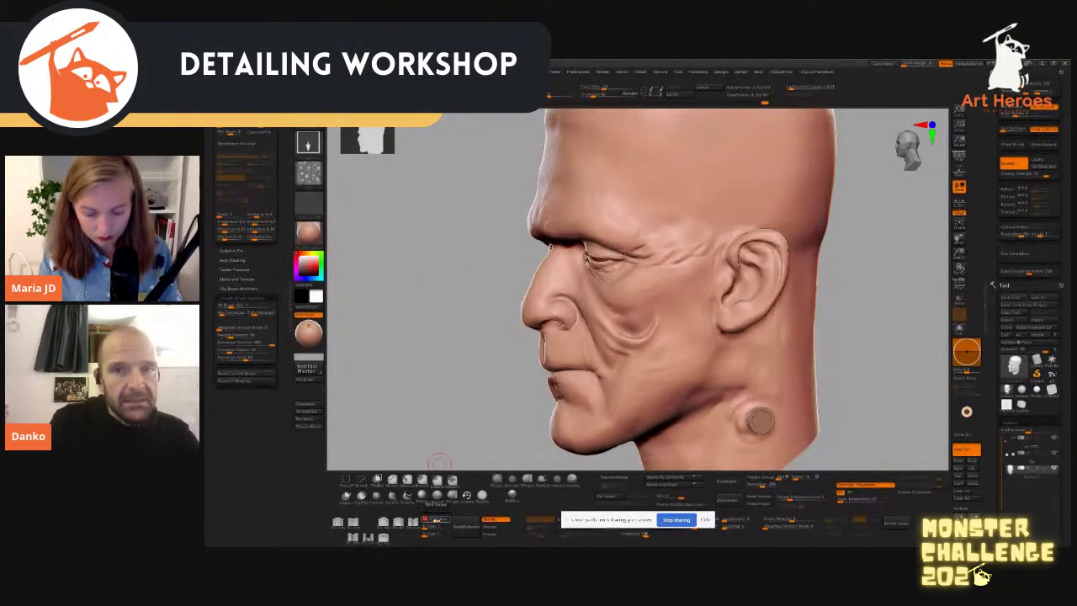
Step: Try stamping the unmodified scale alpha on the head's temple with different brush settings, undoing each stamp
alt+drag(438, 287, 486, 219)
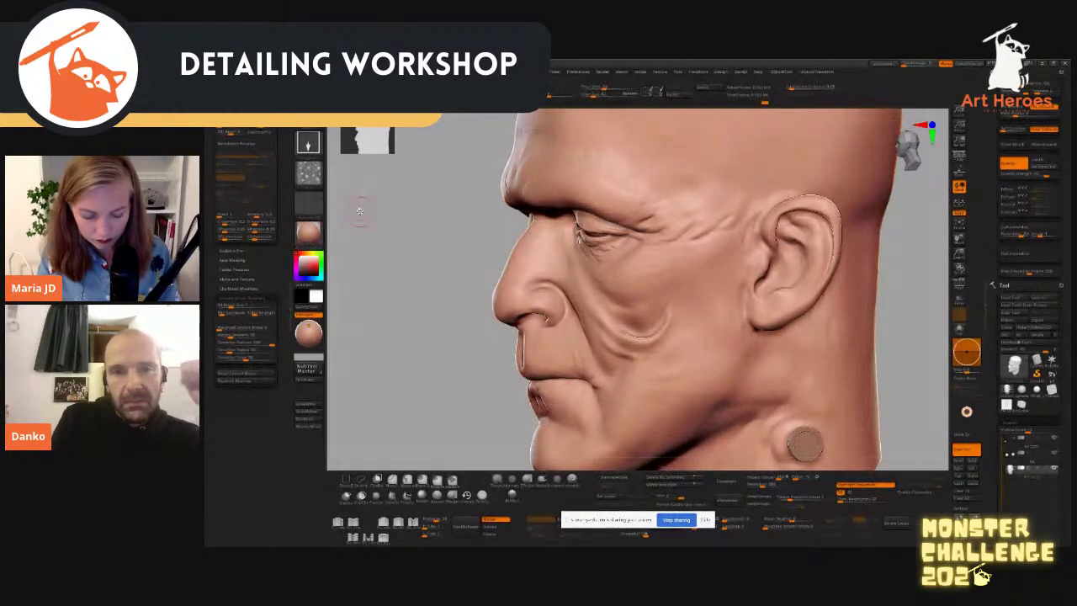
mouse_move(687, 179)
mouse_down()
mouse_move(741, 202)
mouse_move(716, 197)
mouse_up()
key(ctrl+z)
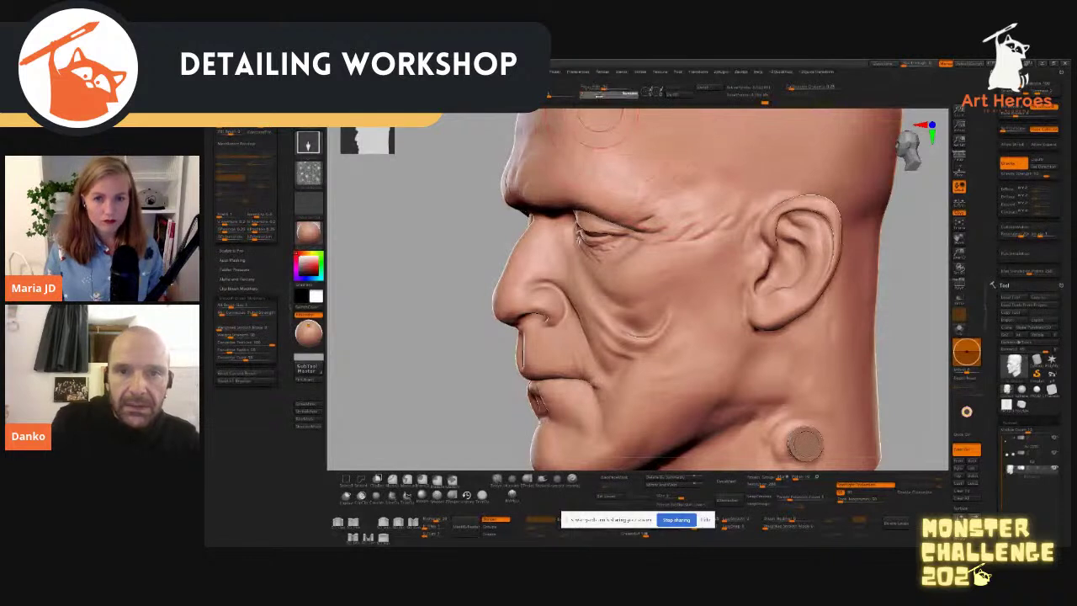
drag(692, 156, 690, 204)
key(ctrl+z)
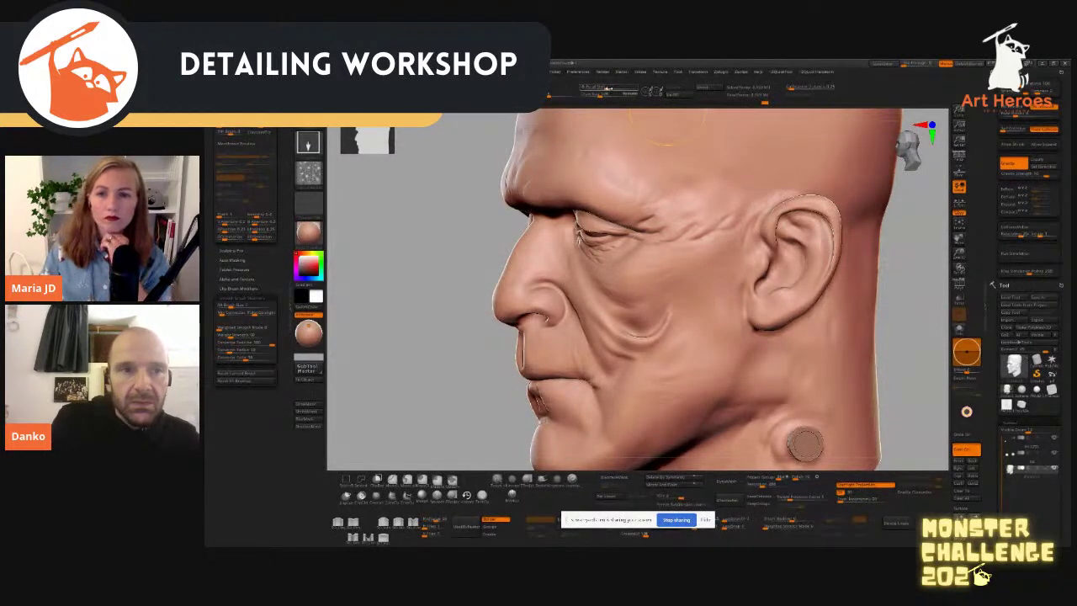
Step: Adjust the scale alpha's modify settings so that its stamp fades out toward the edges
drag(284, 139, 284, 205)
mouse_move(310, 176)
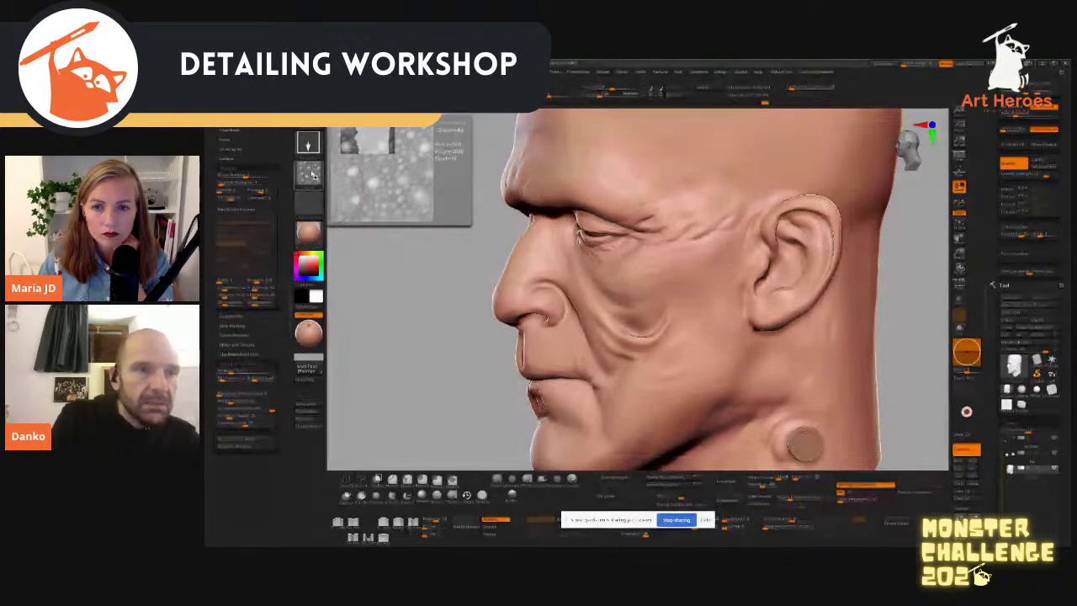
drag(276, 148, 274, 365)
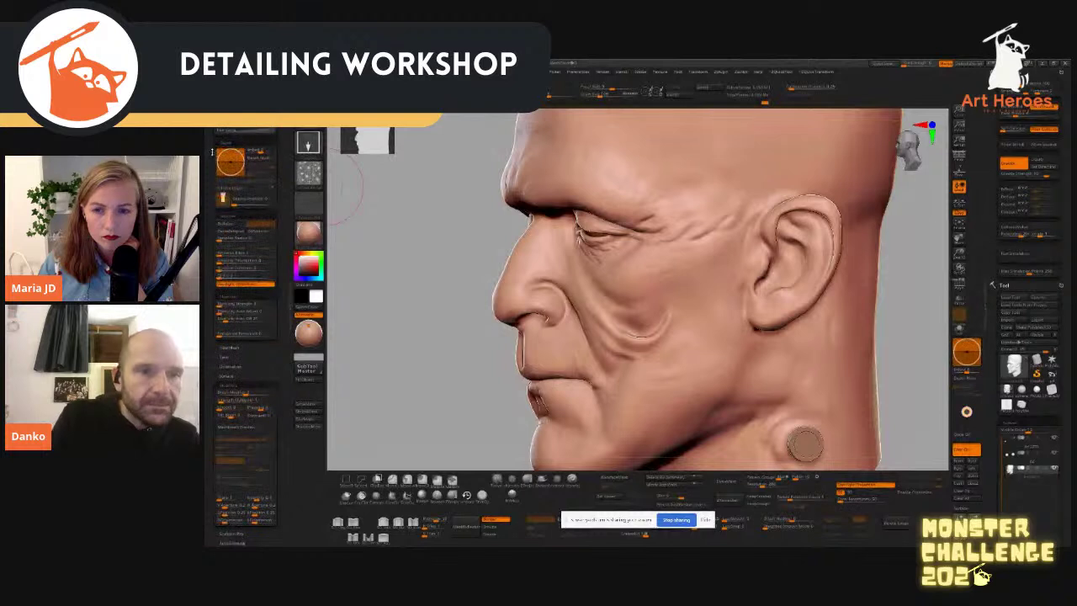
scroll(213, 149, up, 4)
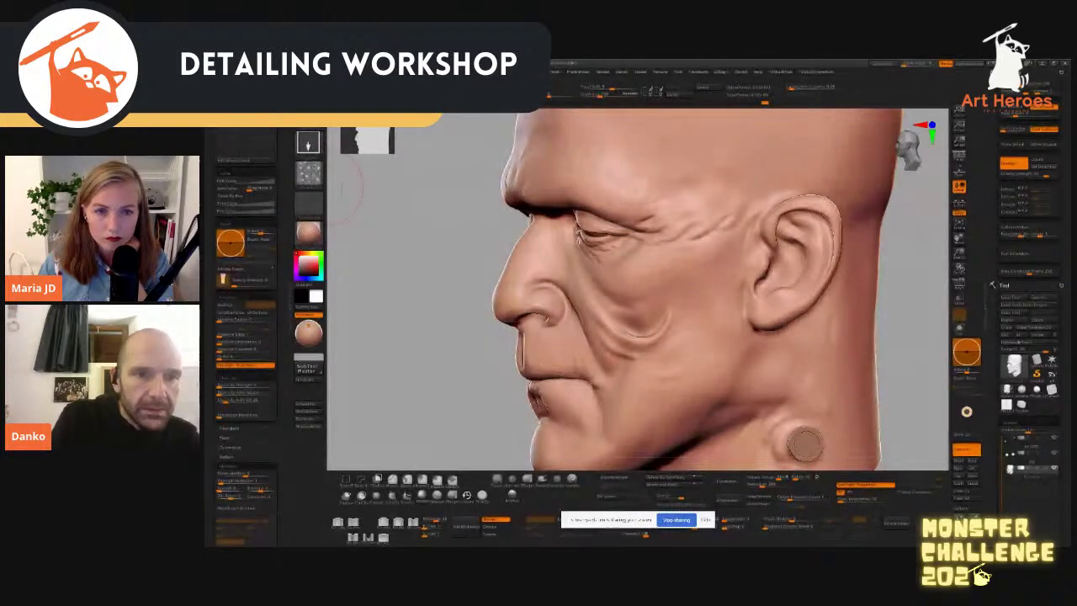
click(307, 172)
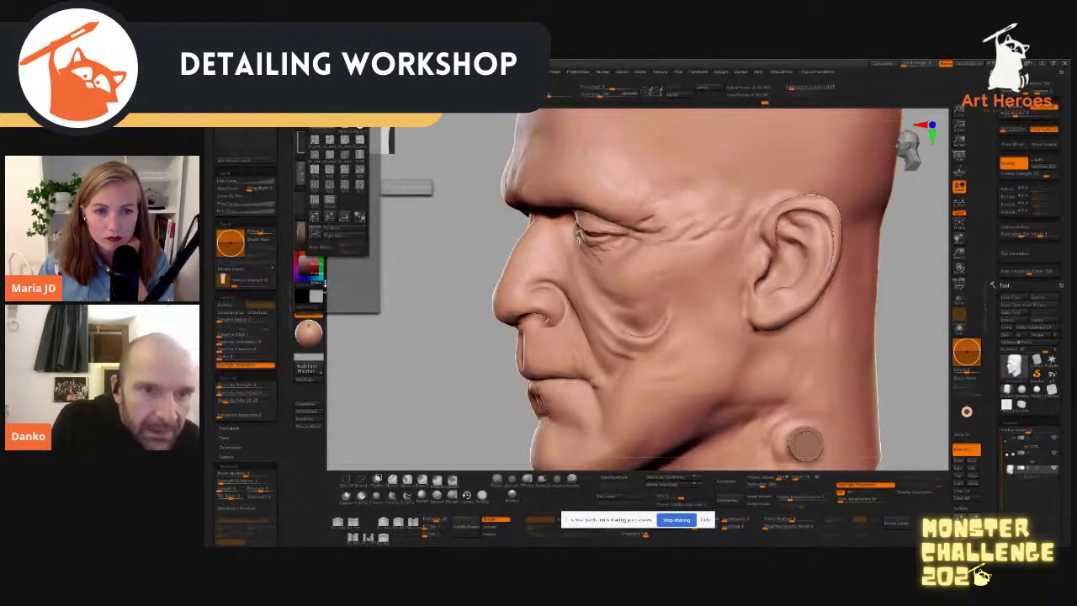
click(318, 264)
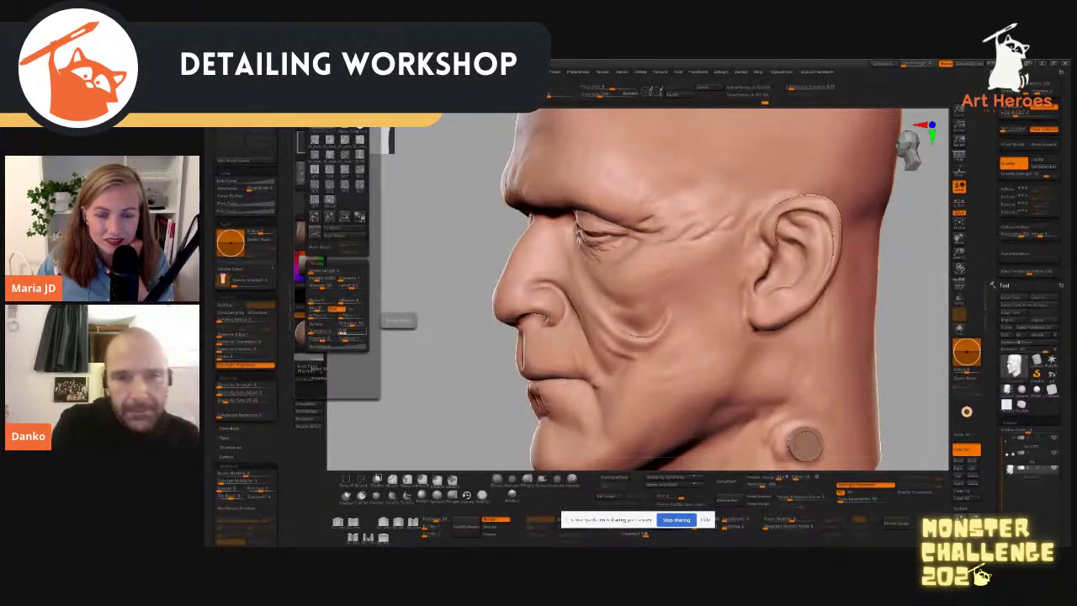
Step: Try stamping overlapping patches of scales on the head's temple with the faded alpha
drag(695, 274, 703, 313)
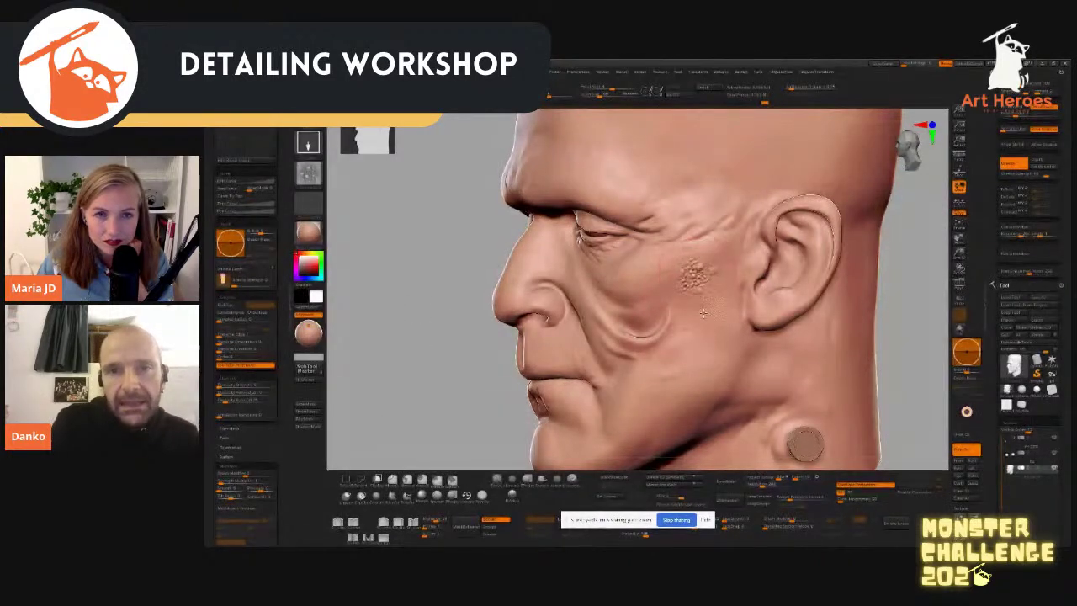
key(ctrl+z)
drag(685, 164, 701, 217)
alt+drag(462, 284, 427, 368)
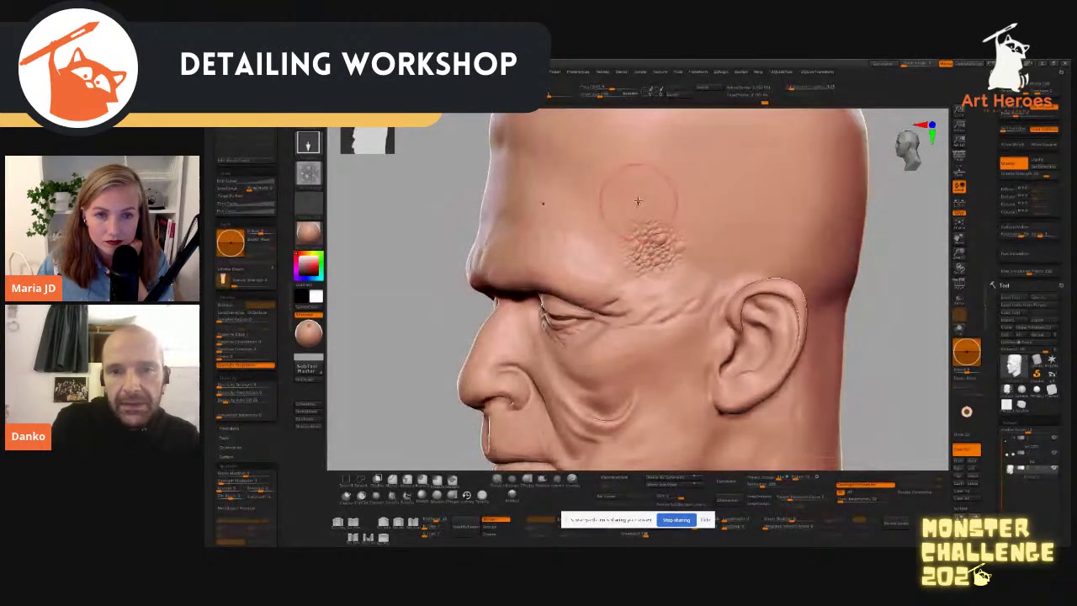
drag(642, 211, 648, 240)
key(ctrl+z)
alt+drag(895, 296, 858, 374)
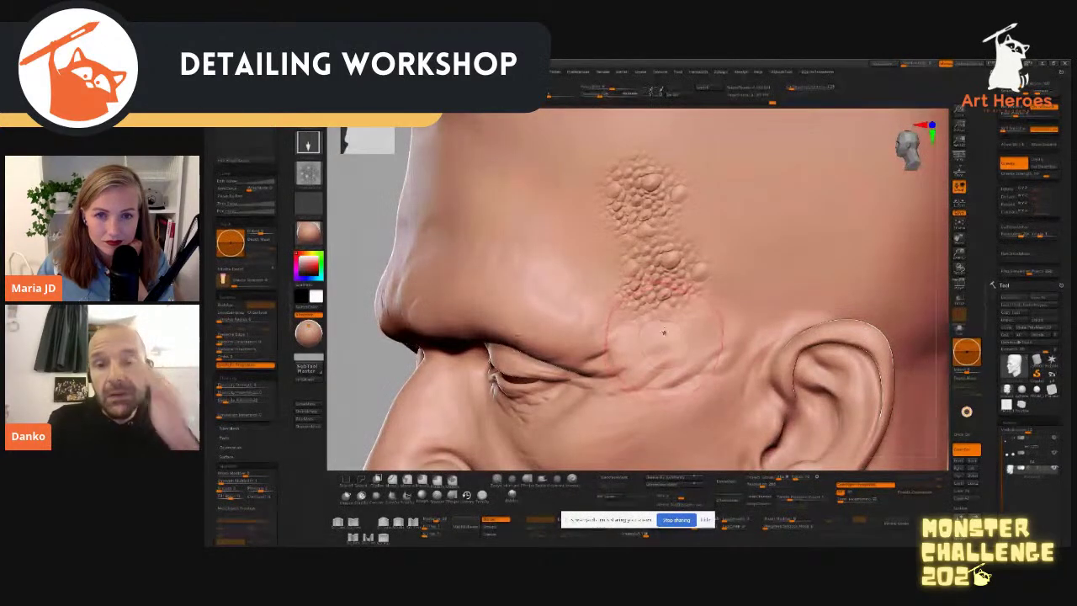
alt+drag(373, 209, 375, 312)
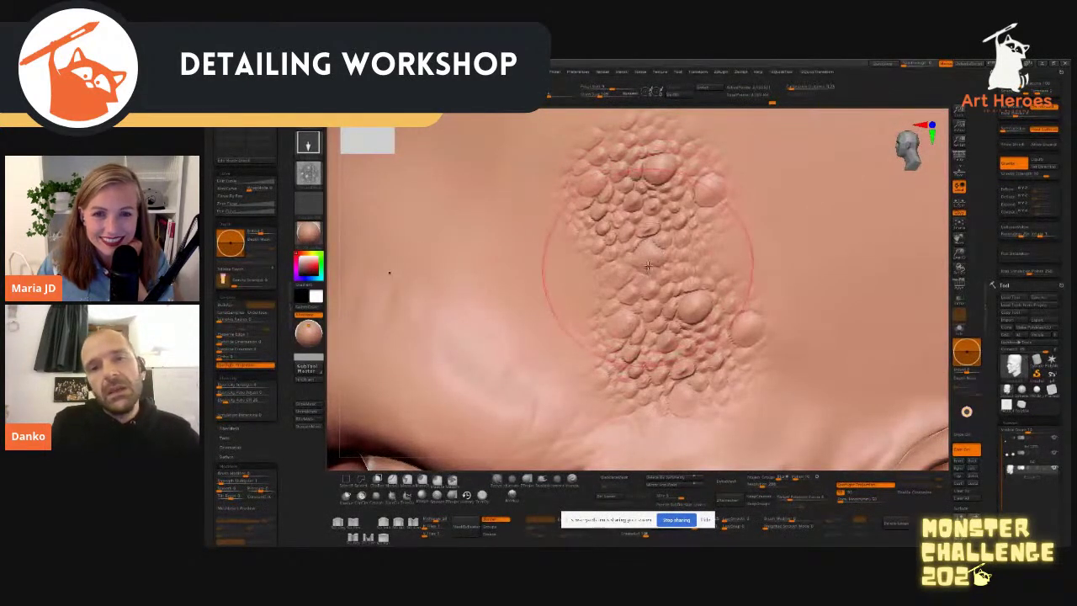
drag(767, 212, 709, 345)
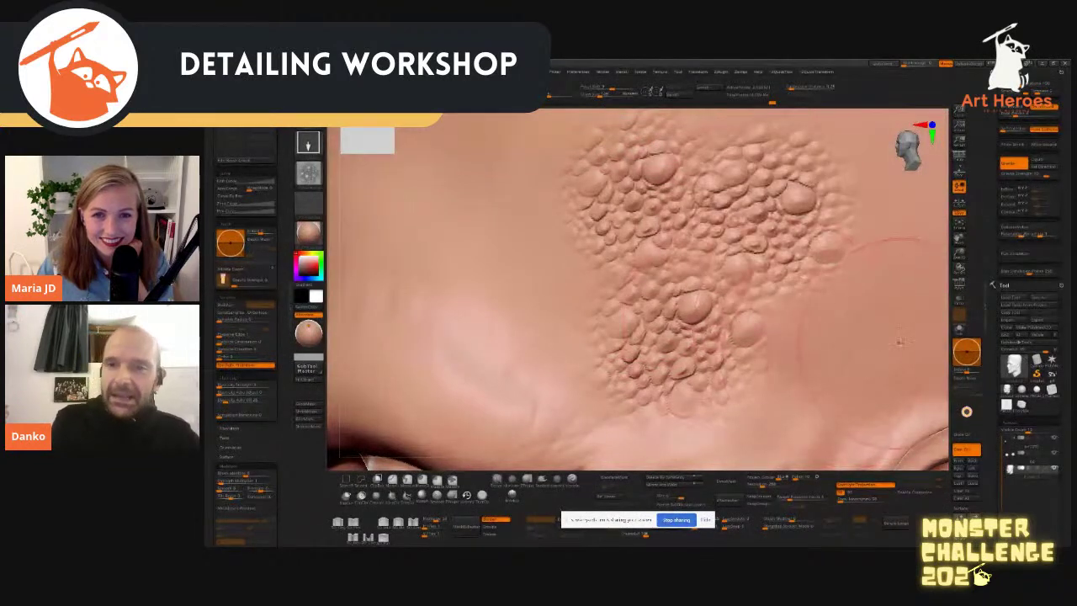
alt+drag(947, 363, 938, 253)
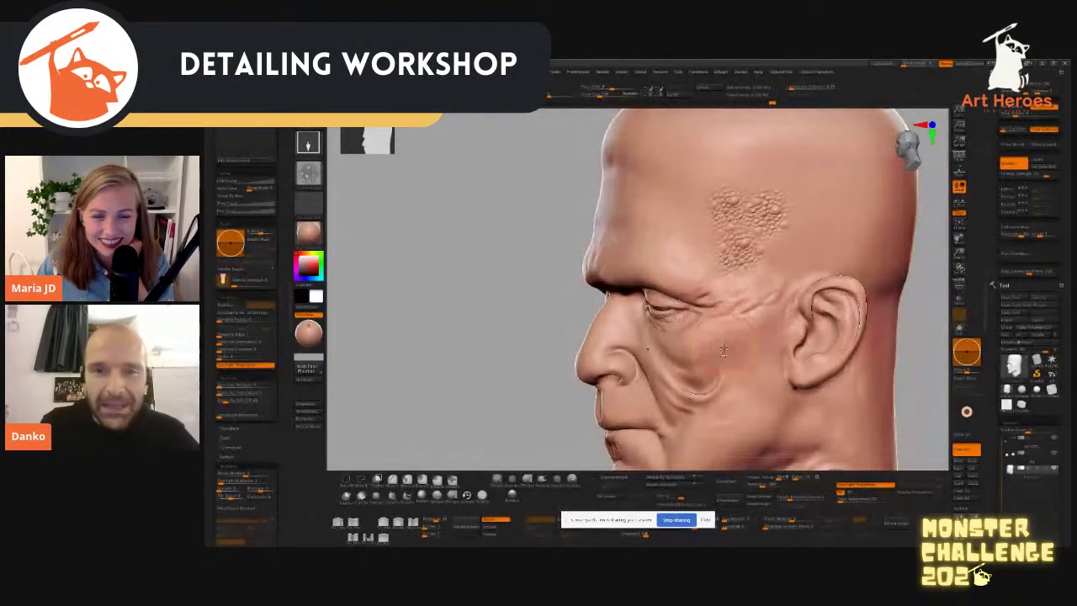
Step: Undo the scale stamps on the head's temple
key(ctrl+z)
key(ctrl+z)
key(ctrl+z)
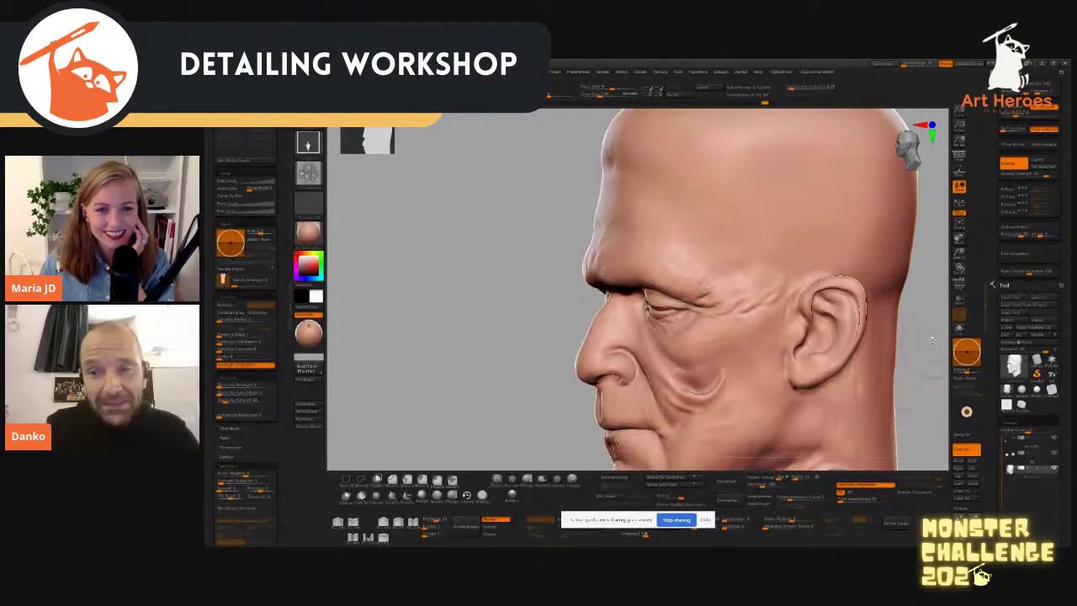
Step: Switch to the flat plane primitive, convert it to a PolyMesh3D, and subdivide it several times
click(1051, 391)
shift+drag(848, 307, 748, 335)
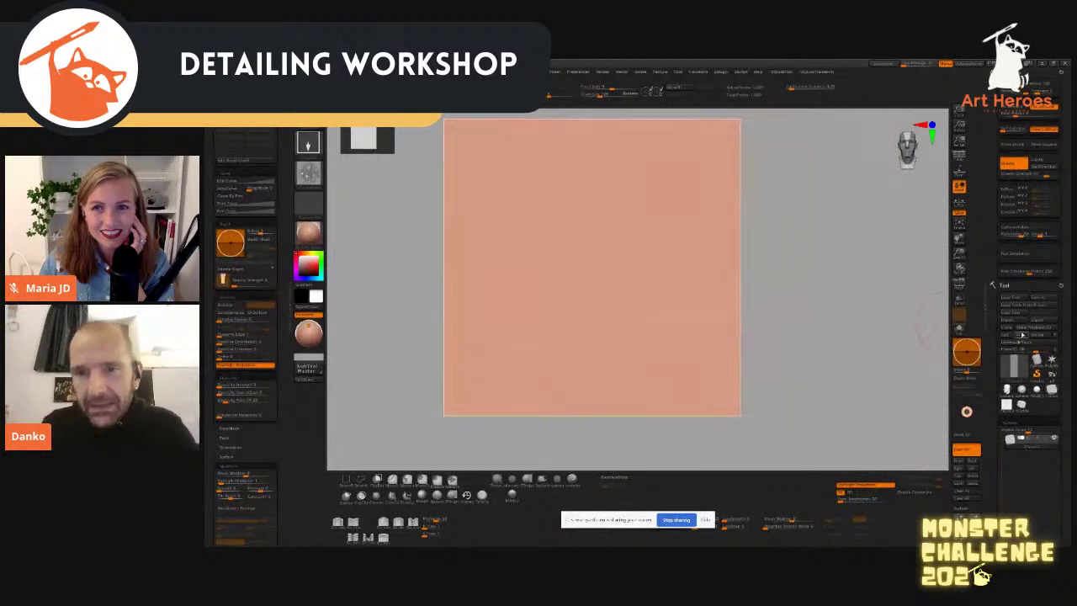
click(1033, 327)
alt+drag(822, 295, 807, 328)
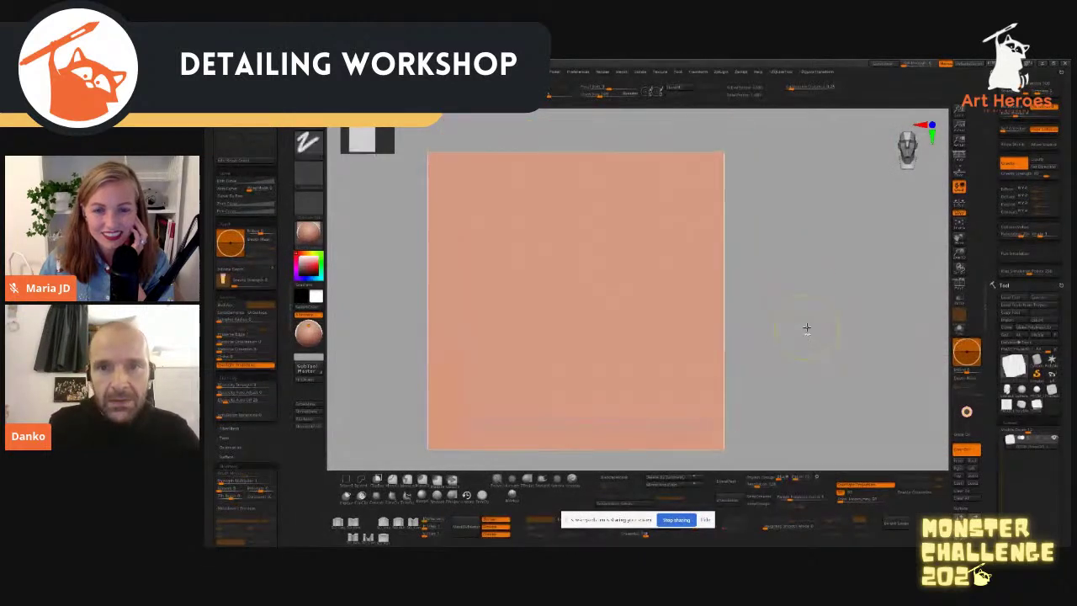
key(ctrl+d)
key(ctrl+d)
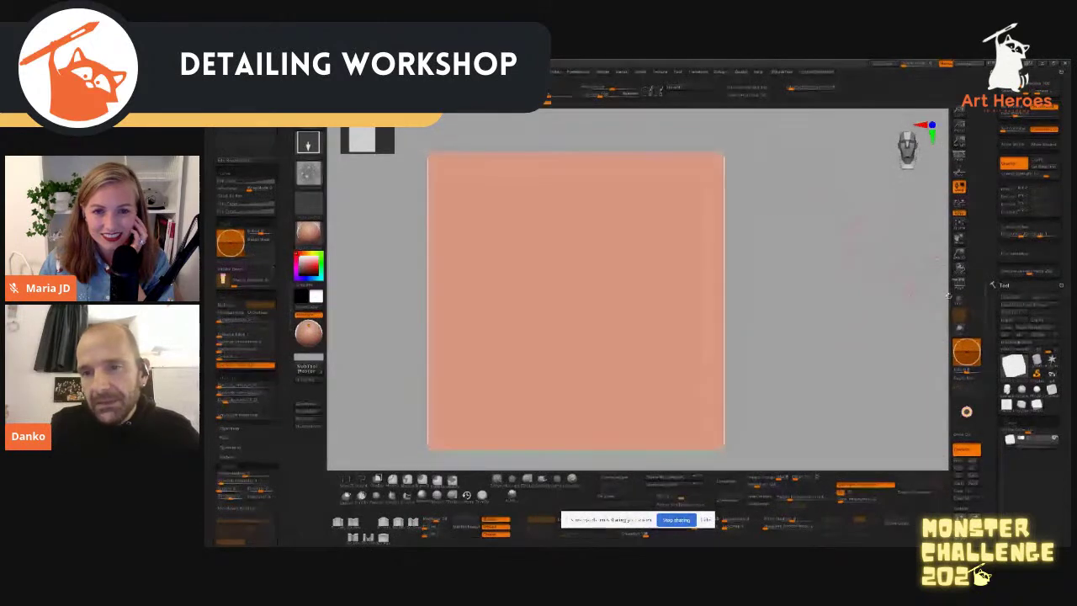
Step: Open the Deformation settings, mask an egg-shaped area in the middle of the plane, and invert the mask
drag(988, 341, 988, 282)
drag(994, 411, 994, 261)
drag(993, 412, 1027, 305)
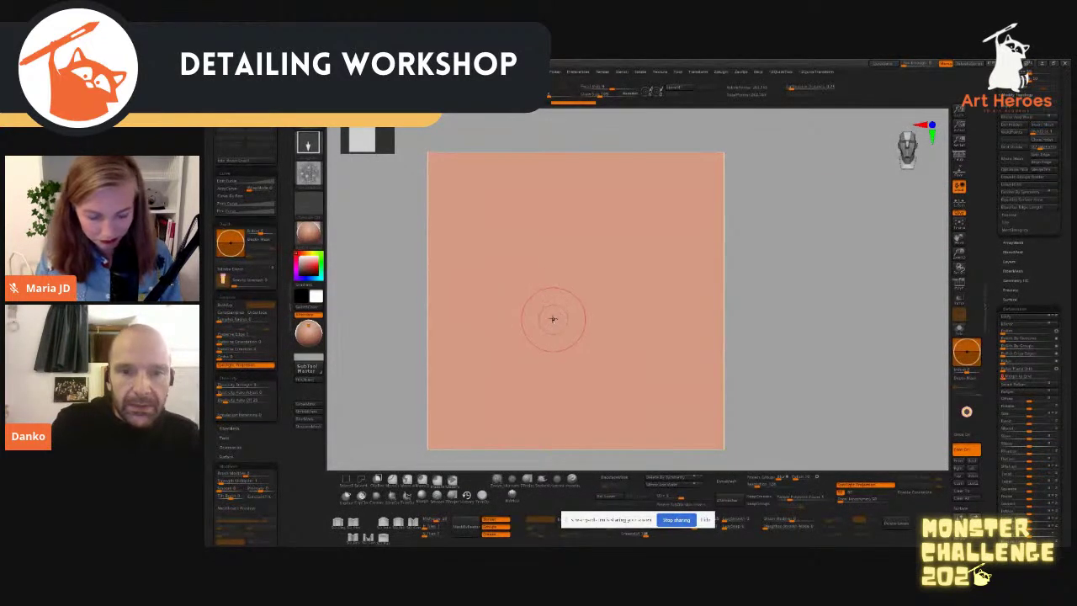
mouse_move(528, 368)
ctrl+mouse_down()
mouse_move(558, 257)
mouse_move(529, 350)
mouse_move(560, 330)
mouse_move(542, 349)
mouse_move(565, 250)
ctrl+mouse_up()
mouse_move(560, 303)
mouse_down()
mouse_move(618, 370)
mouse_move(581, 353)
mouse_move(540, 365)
mouse_move(581, 393)
mouse_move(589, 248)
mouse_move(572, 227)
mouse_move(509, 328)
mouse_move(589, 220)
mouse_move(646, 353)
mouse_move(642, 340)
mouse_up()
mouse_move(748, 323)
mouse_down()
mouse_move(791, 322)
mouse_move(827, 353)
mouse_move(761, 362)
mouse_up()
ctrl+click(830, 365)
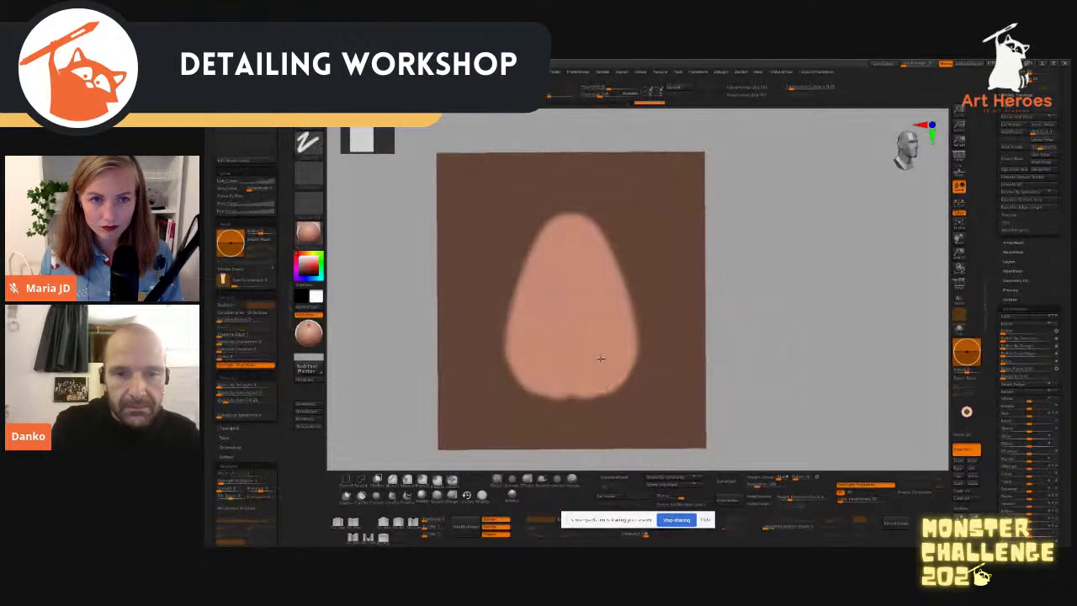
Step: Mask the area around the egg shape and move the unmasked shape outward from the plane to raise a scale
ctrl+click(764, 309)
ctrl+click(607, 348)
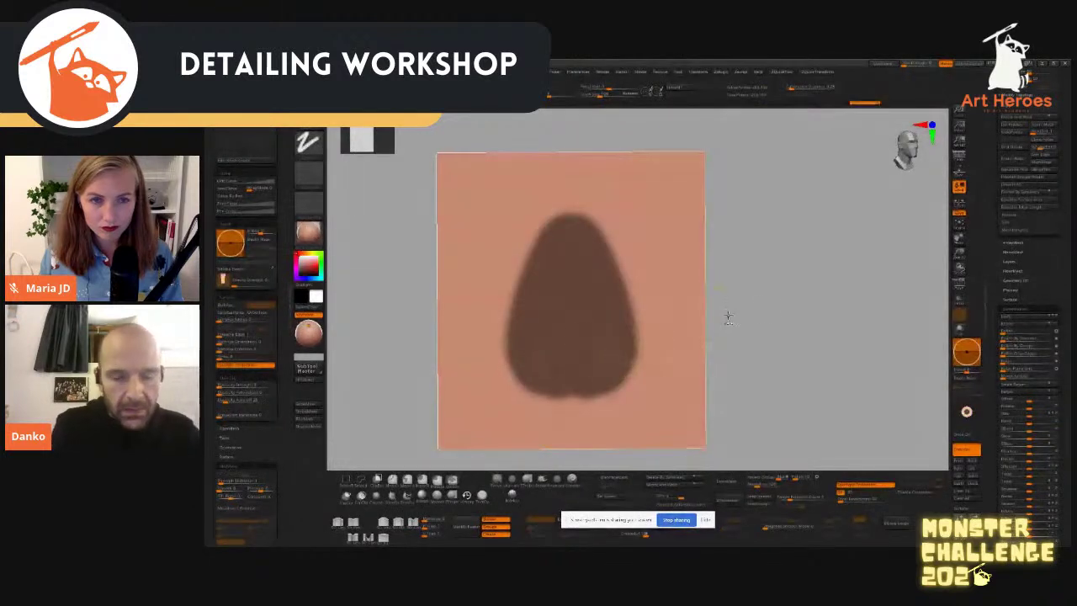
ctrl+click(767, 313)
drag(772, 314, 829, 323)
ctrl+click(827, 306)
ctrl+click(829, 305)
key(w)
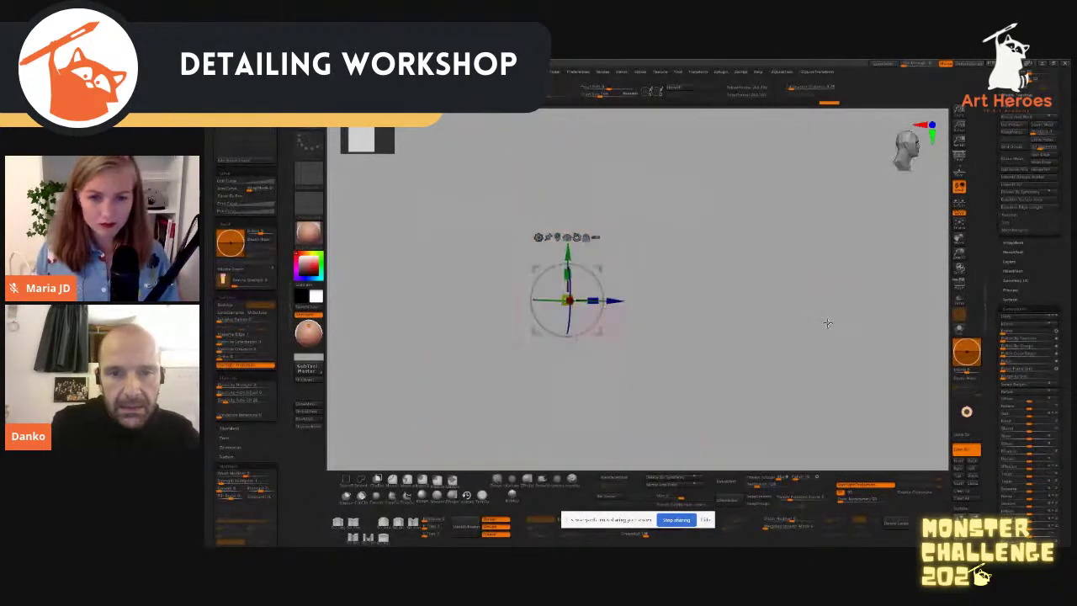
mouse_move(617, 300)
mouse_down()
mouse_move(627, 283)
mouse_move(670, 269)
mouse_move(614, 294)
mouse_up()
key(q)
alt+drag(761, 290, 754, 265)
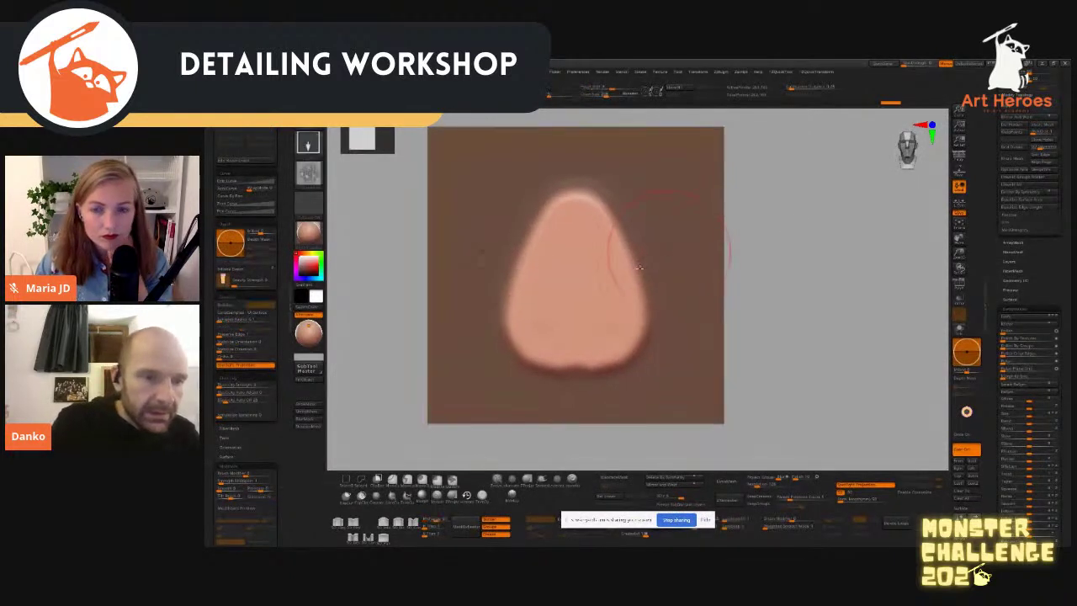
Step: Open the Smooth brush modifiers and smooth the edge of the raised egg-shaped scale
drag(274, 458, 268, 168)
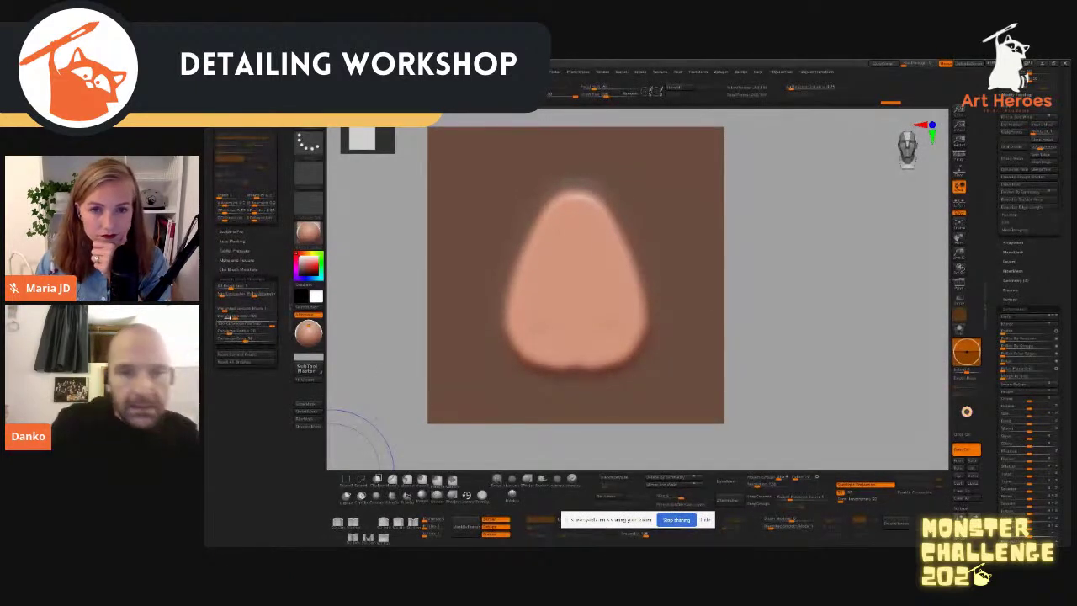
mouse_move(601, 260)
shift+mouse_down()
mouse_move(608, 230)
mouse_move(626, 271)
shift+mouse_up()
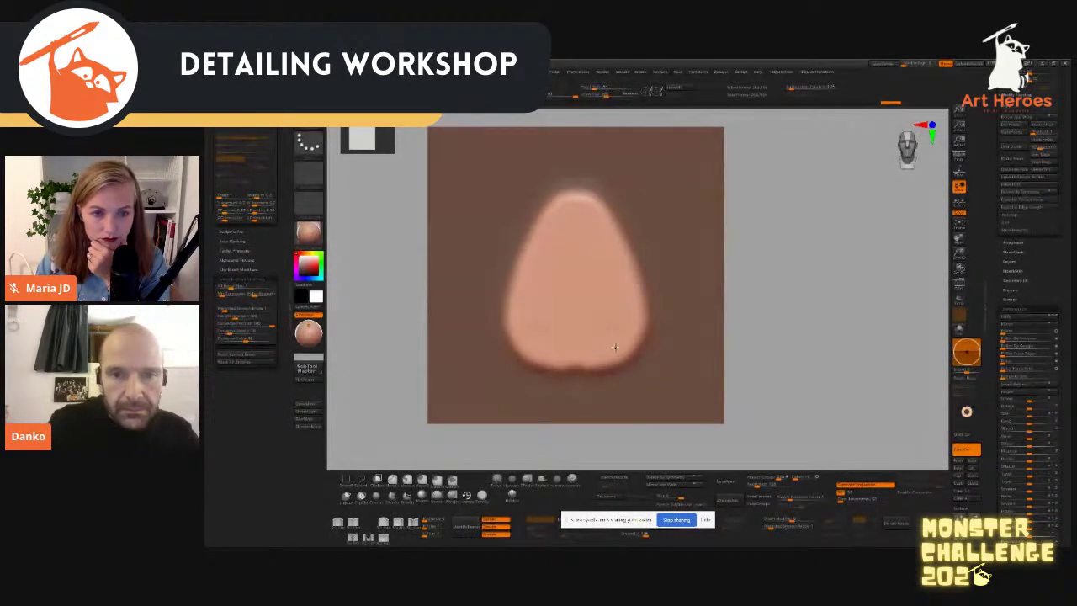
drag(816, 311, 817, 305)
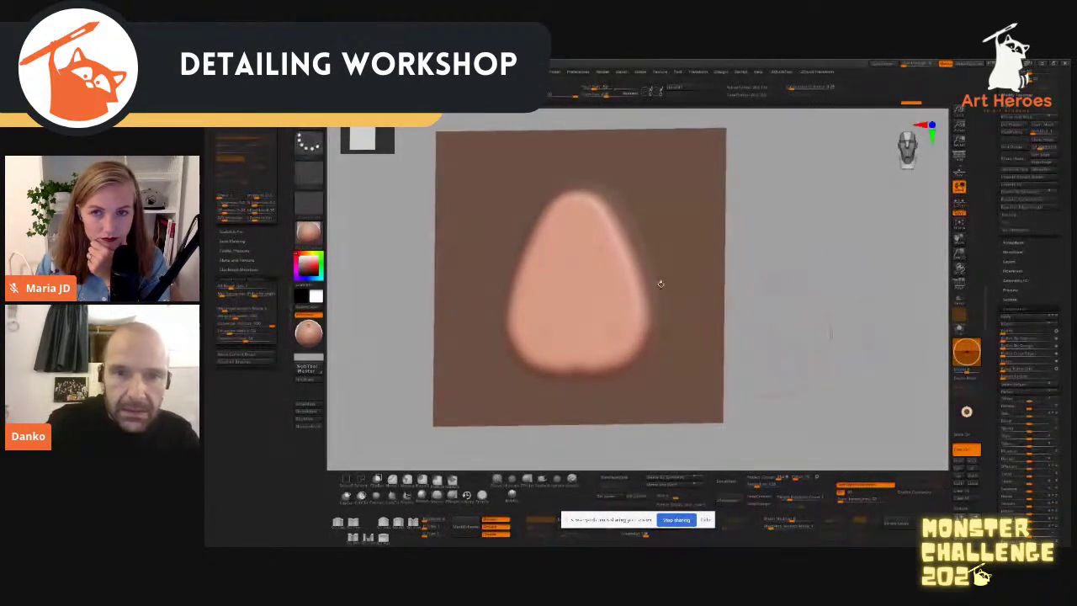
shift+drag(643, 252, 635, 330)
Step: Build up the scale's surface along its inner sides and rounded tip with the ClayBuildup brush, undoing the last unwanted stroke
key(b)
key(c)
key(b)
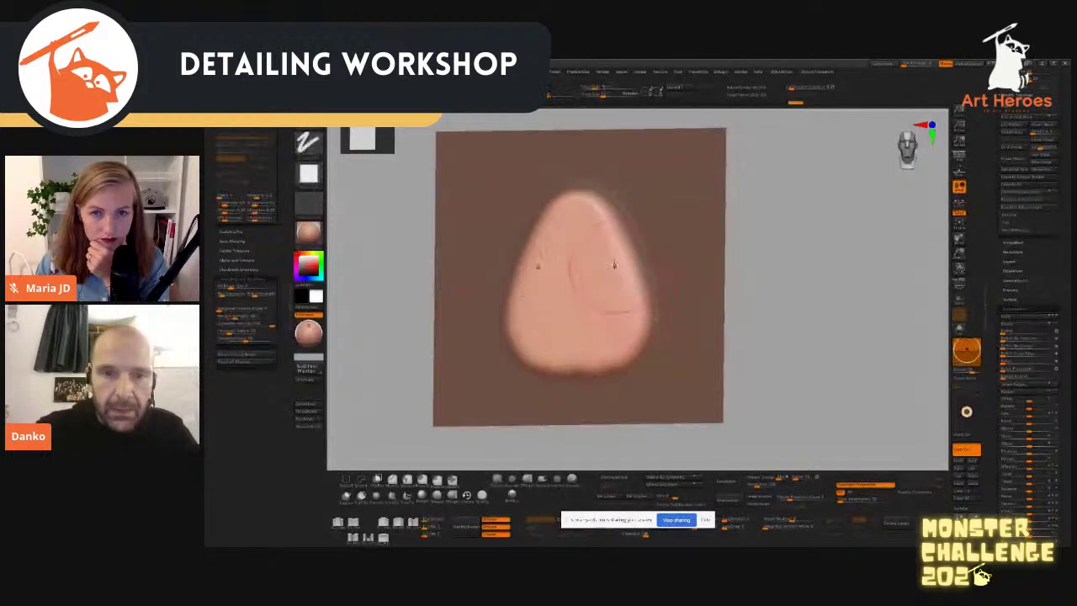
drag(613, 248, 629, 321)
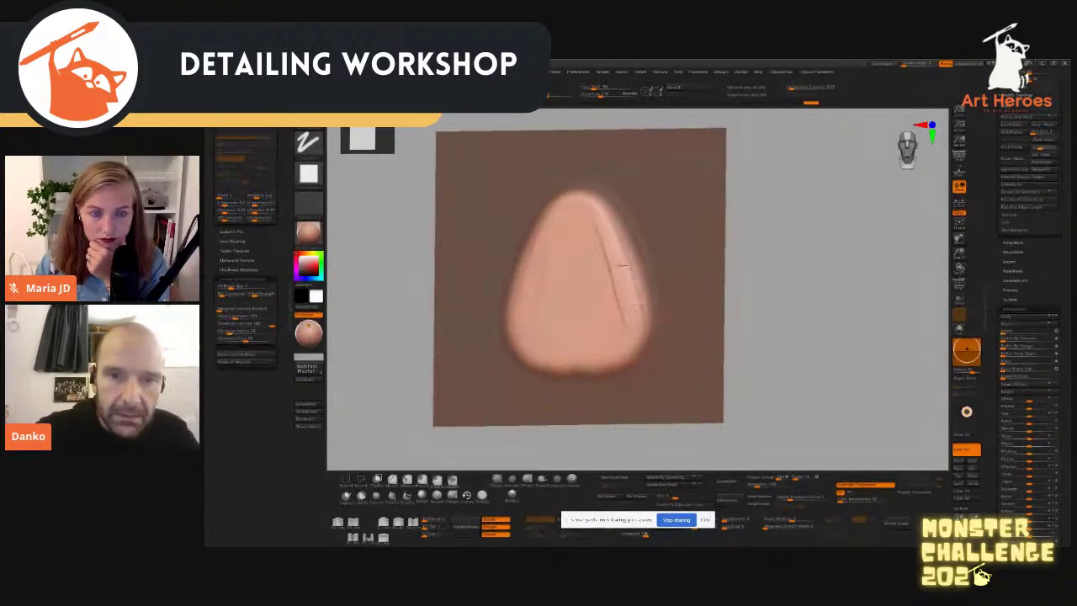
drag(529, 276, 577, 202)
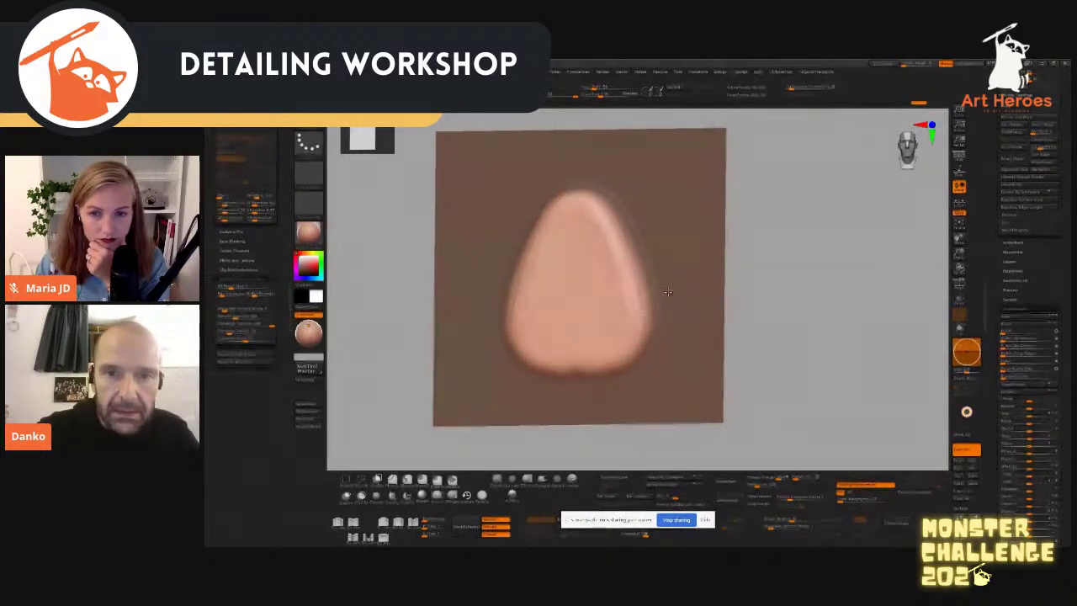
key(ctrl+z)
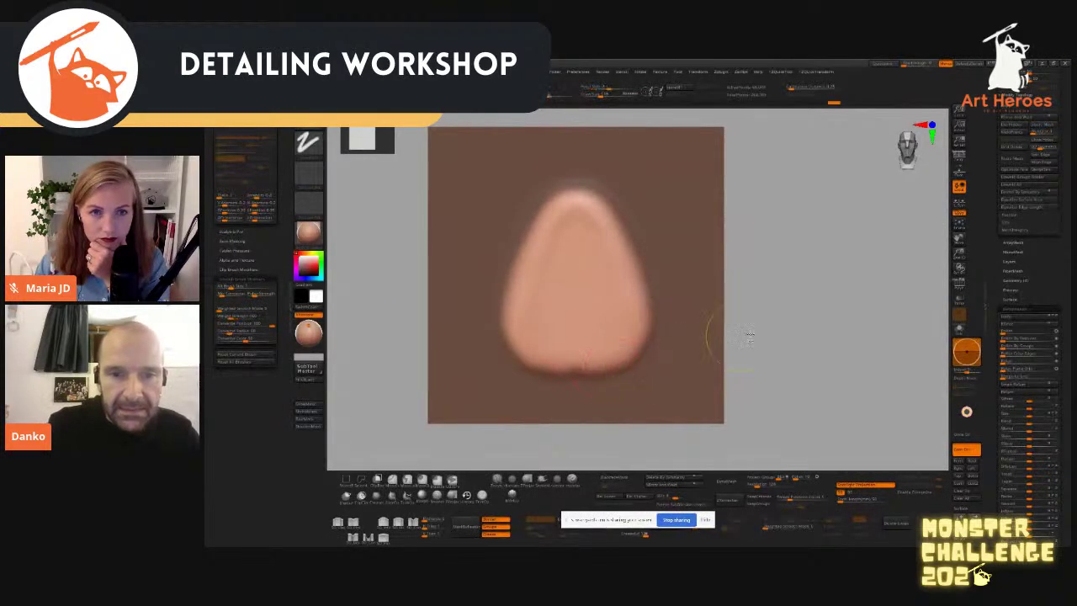
Step: Clear the mask and smooth the transition between the scale's rim and the surrounding plane
ctrl+drag(750, 346, 763, 363)
shift+drag(590, 363, 619, 353)
drag(778, 297, 755, 301)
shift+drag(614, 323, 621, 340)
drag(789, 360, 802, 270)
shift+drag(511, 360, 516, 348)
mouse_move(641, 269)
mouse_down()
mouse_move(618, 382)
mouse_move(629, 378)
mouse_up()
Step: Refine the scale's profile with clay strokes across its body and smooth the middle
mouse_move(845, 323)
mouse_down()
mouse_move(740, 311)
mouse_move(833, 320)
mouse_move(717, 298)
mouse_up()
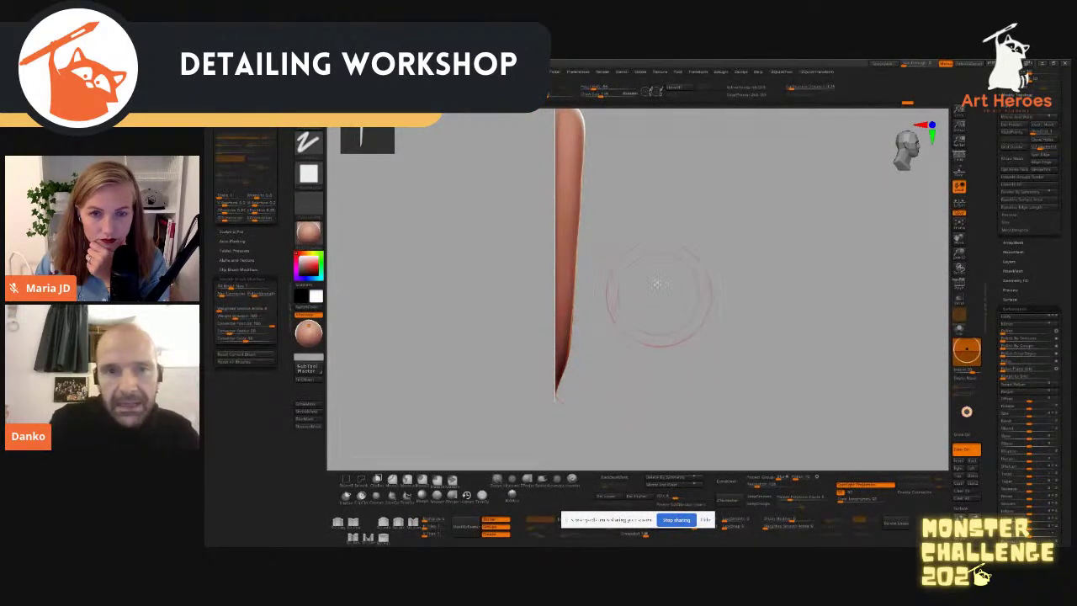
alt+drag(668, 245, 682, 308)
shift+drag(709, 220, 611, 229)
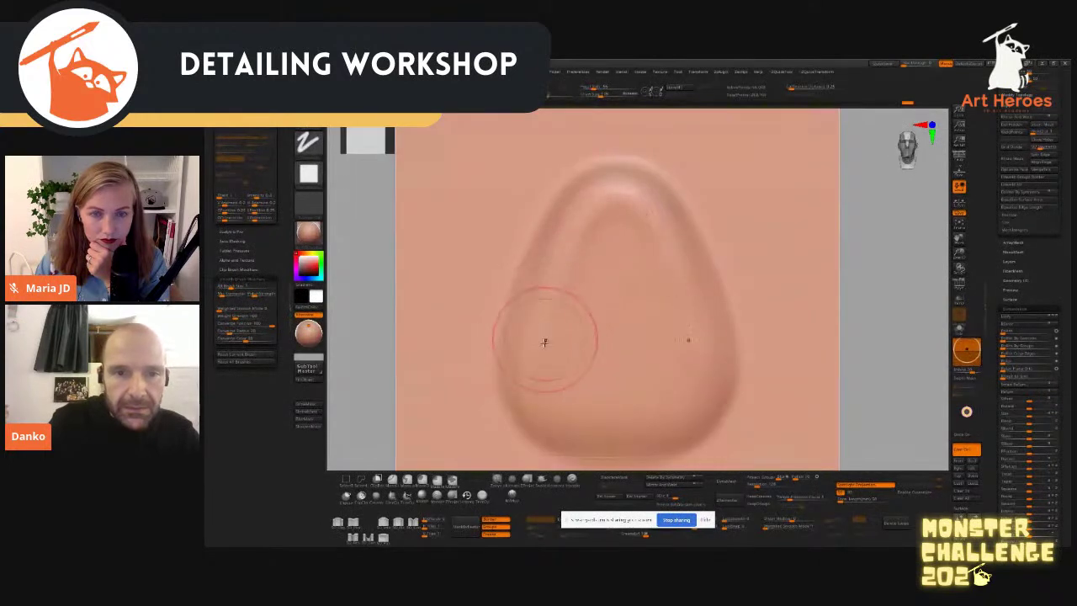
mouse_move(527, 357)
mouse_down()
mouse_move(577, 212)
mouse_move(614, 197)
mouse_move(584, 252)
mouse_move(554, 358)
mouse_move(651, 224)
mouse_move(666, 261)
mouse_up()
alt+drag(884, 301, 869, 244)
shift+drag(627, 254, 628, 368)
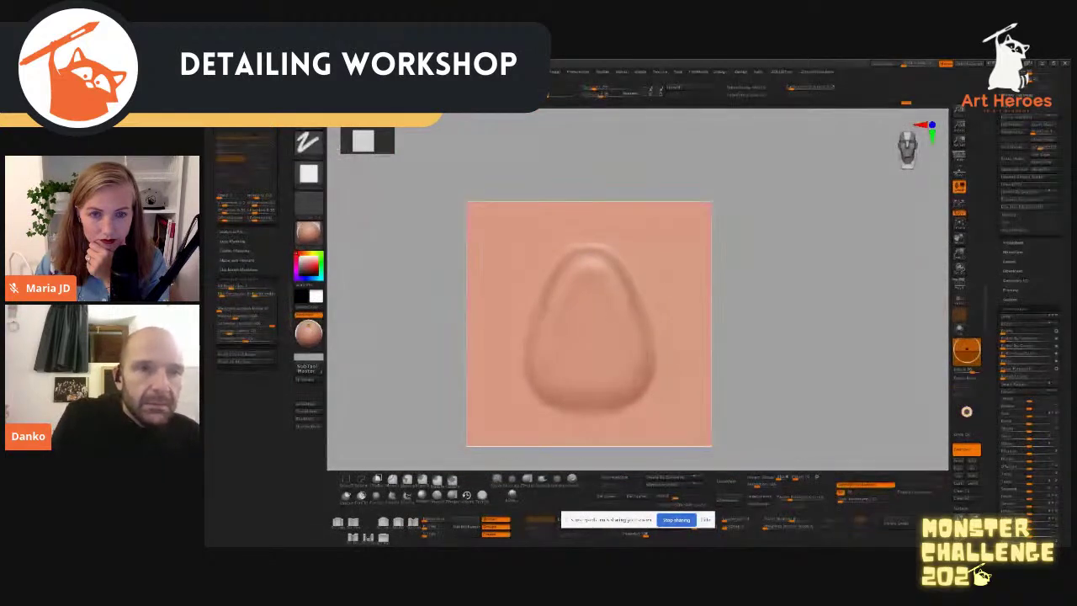
Step: Select the 3D chisel brush and create a new 3D alpha for it from the sculpted scale plane
mouse_move(304, 72)
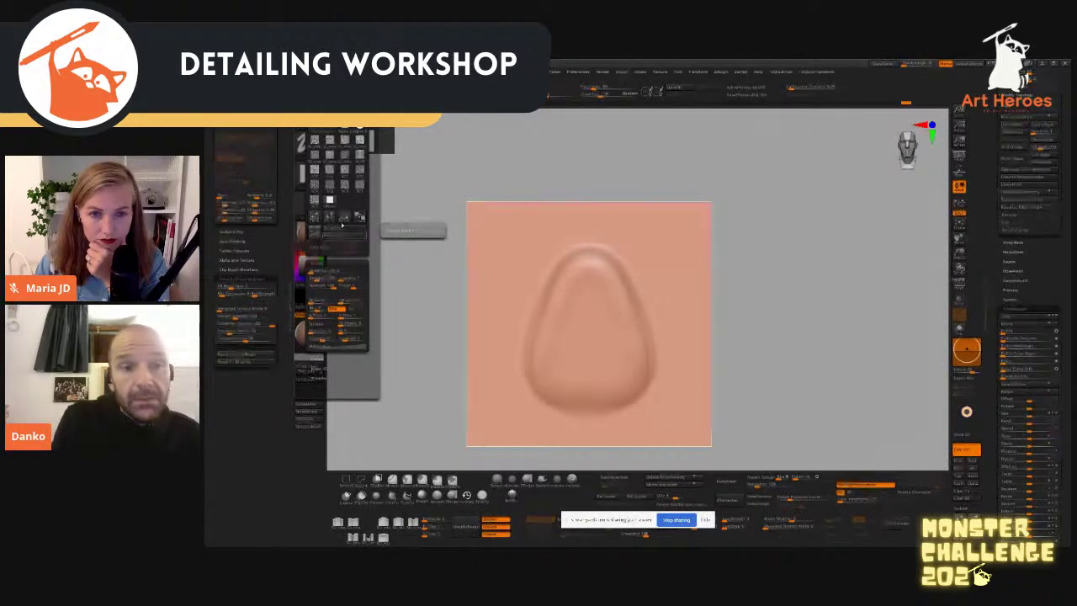
key(b)
key(c)
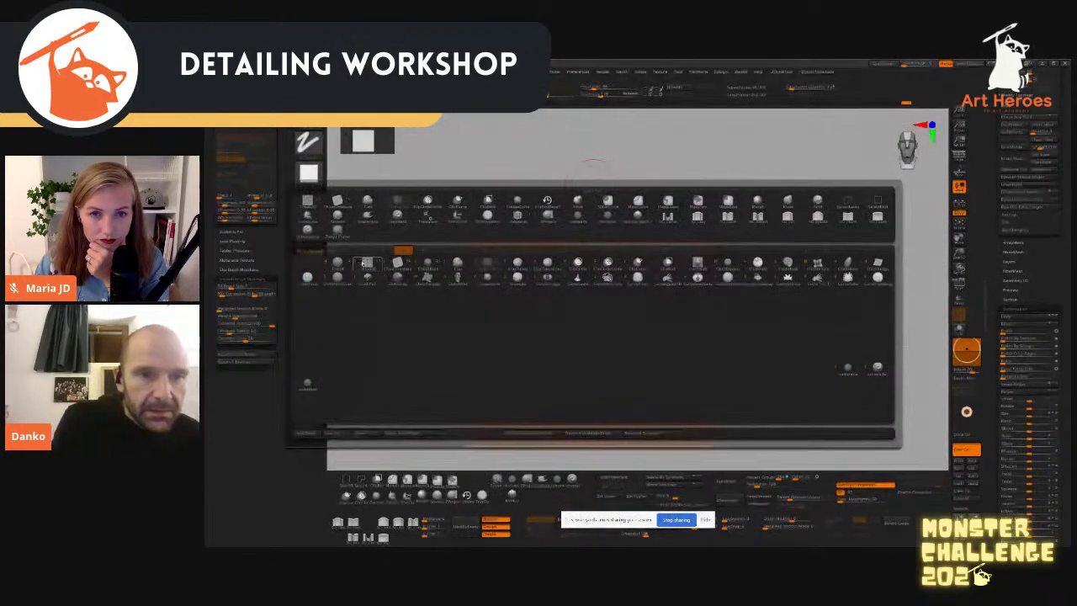
click(397, 263)
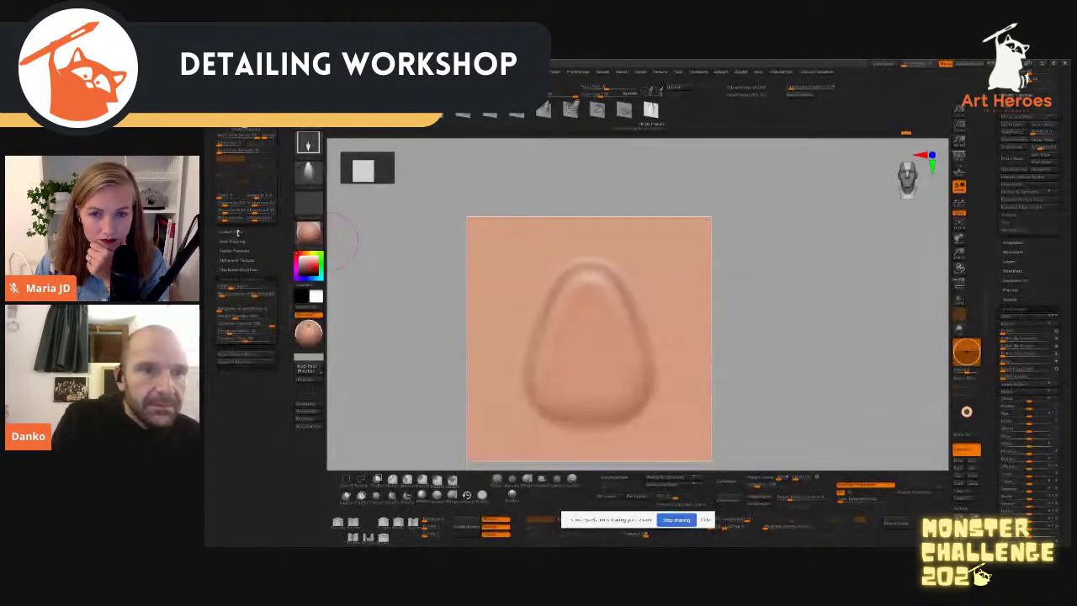
drag(239, 234, 263, 314)
scroll(262, 314, up, 3)
scroll(268, 332, up, 8)
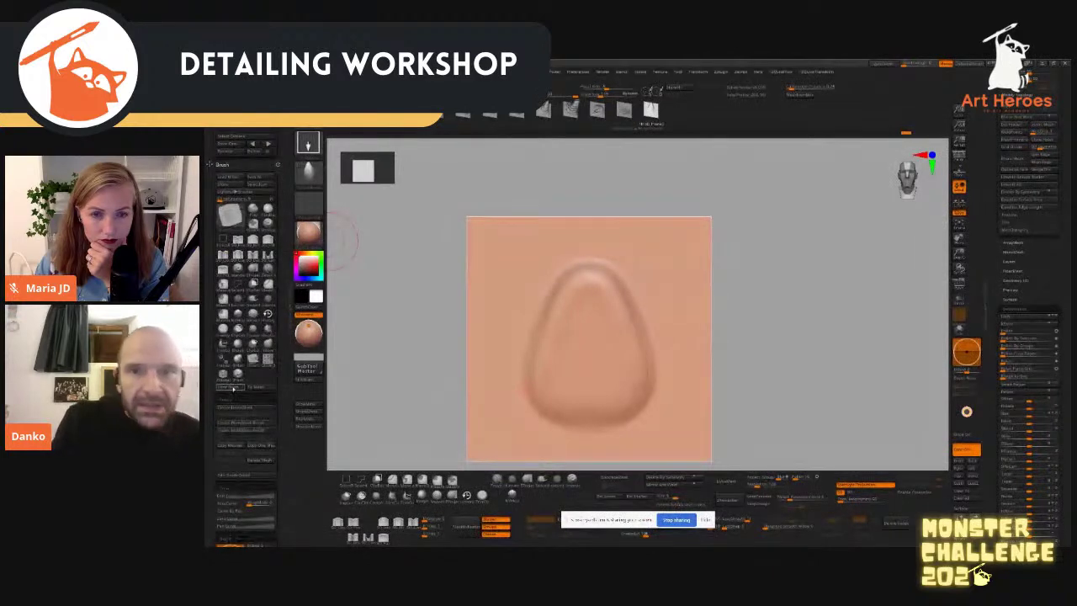
click(233, 388)
Step: Test the new brush by stamping a cluster of overlapping scales near the plane's upper corners, and undo the stamps
mouse_move(673, 278)
mouse_down()
mouse_move(675, 247)
mouse_move(665, 261)
mouse_move(672, 278)
mouse_move(685, 249)
mouse_move(686, 283)
mouse_up()
key(b)
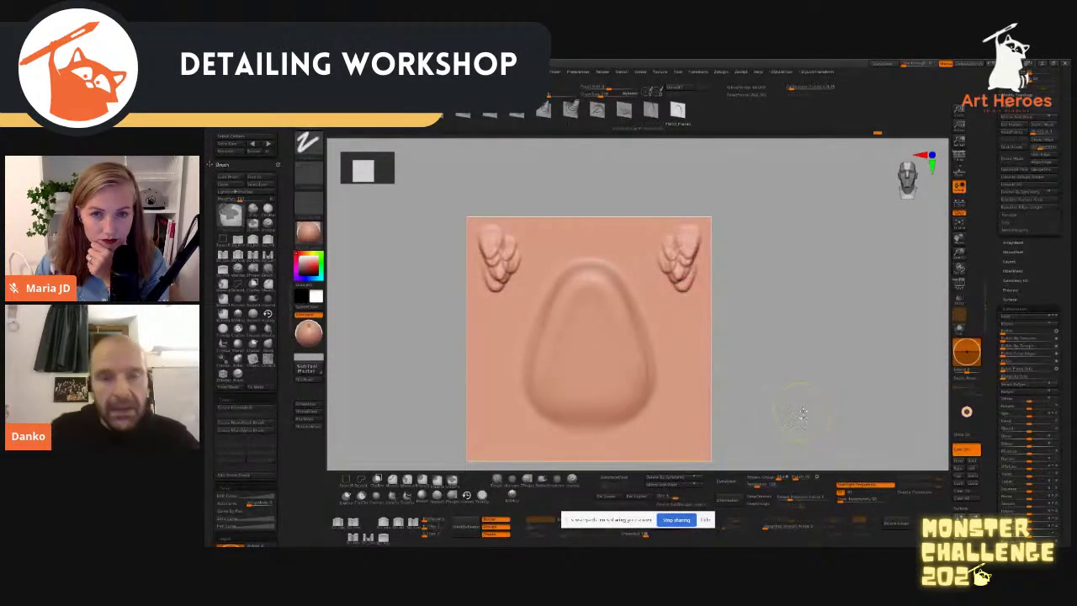
key(ctrl+z)
key(ctrl+z)
key(ctrl+z)
key(ctrl+z)
key(ctrl+z)
key(ctrl+z)
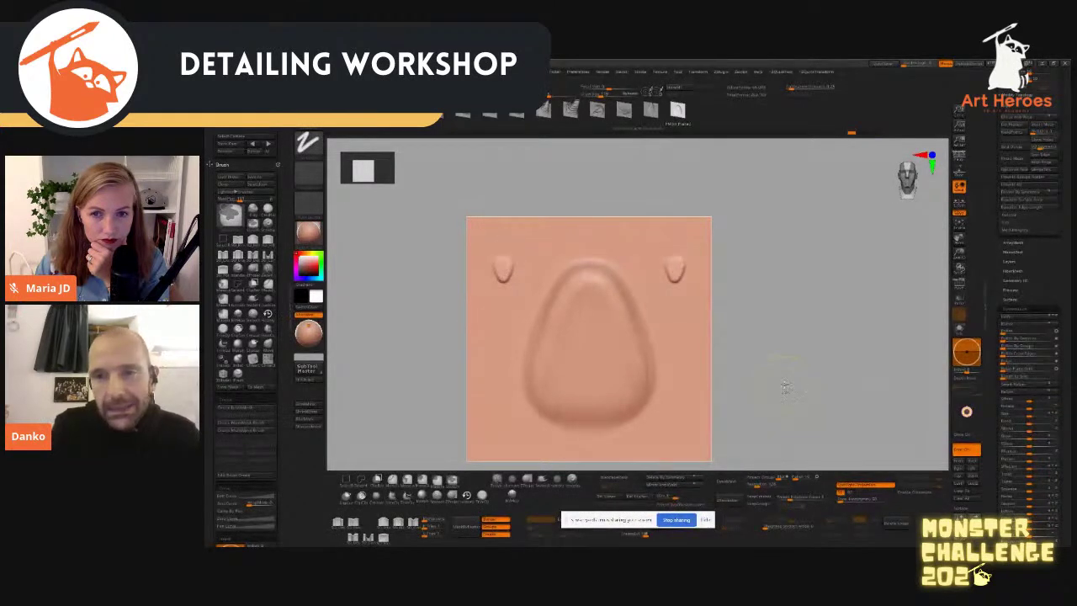
Step: Switch back to the head model and turn it to show its temple
mouse_move(998, 286)
mouse_down()
mouse_move(1033, 315)
mouse_move(1032, 395)
mouse_up()
drag(998, 172, 994, 315)
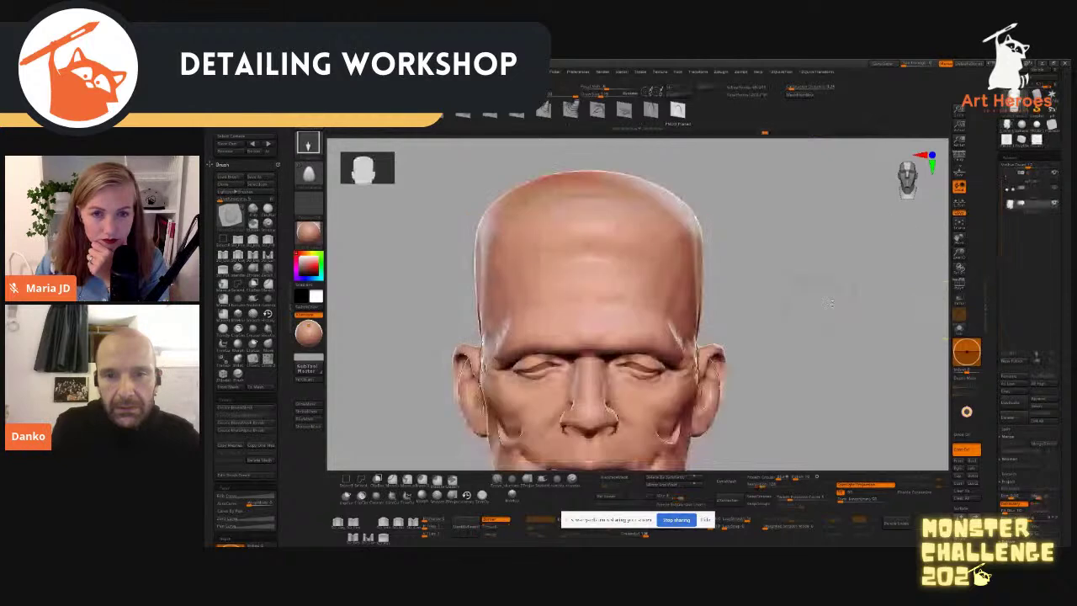
drag(656, 336, 566, 334)
shift+drag(671, 361, 691, 353)
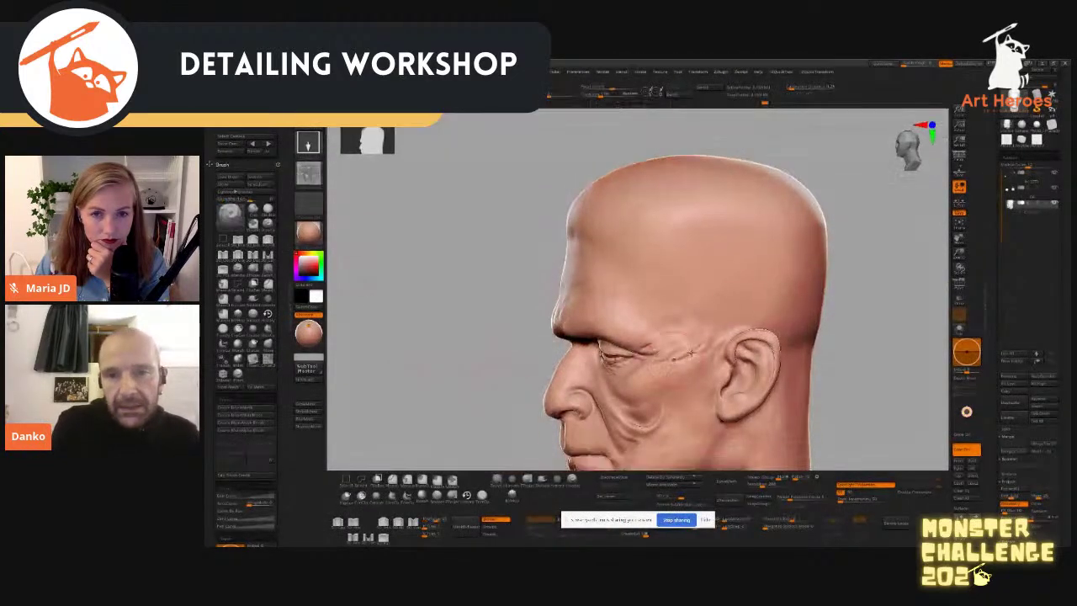
Step: Try stamping a patch of scales on the head's temple with the scale alpha, and undo it
mouse_move(727, 287)
mouse_down()
mouse_move(731, 261)
mouse_move(723, 270)
mouse_move(665, 252)
mouse_move(656, 325)
mouse_move(673, 253)
mouse_move(644, 269)
mouse_move(707, 261)
mouse_move(700, 244)
mouse_up()
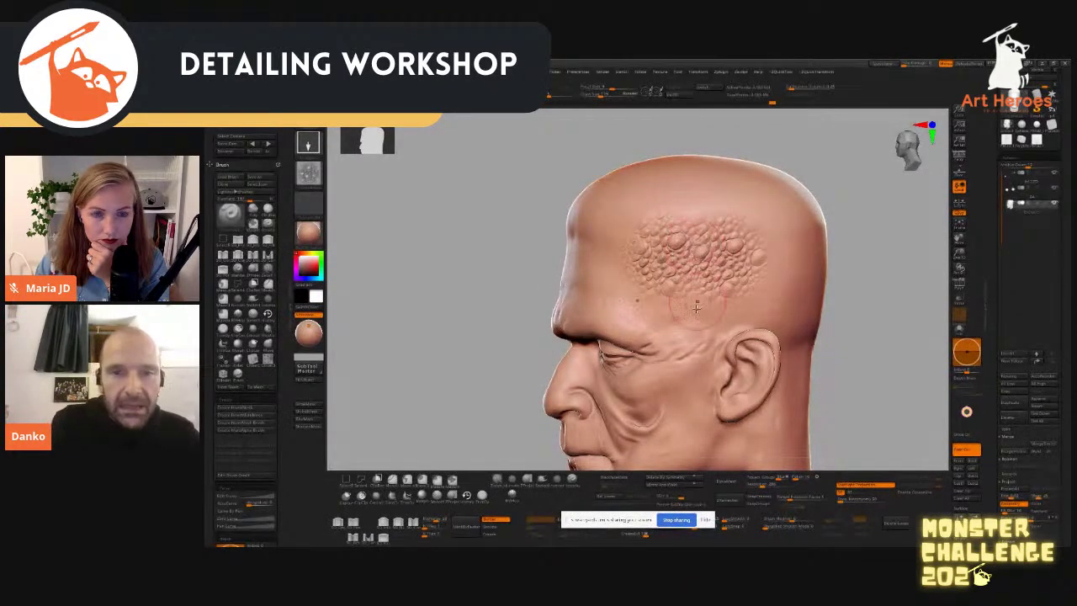
key(b)
key(s)
key(t)
key(ctrl+z)
key(ctrl+z)
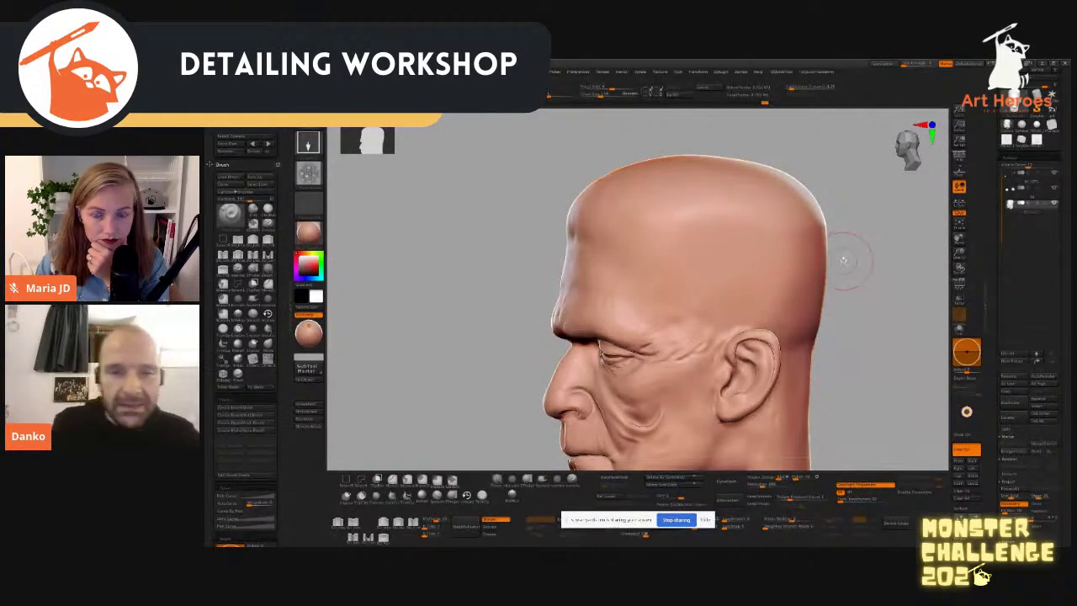
Step: Select the Layer brush and reduce its draw size for thin lines on the head's temple
drag(853, 289, 865, 318)
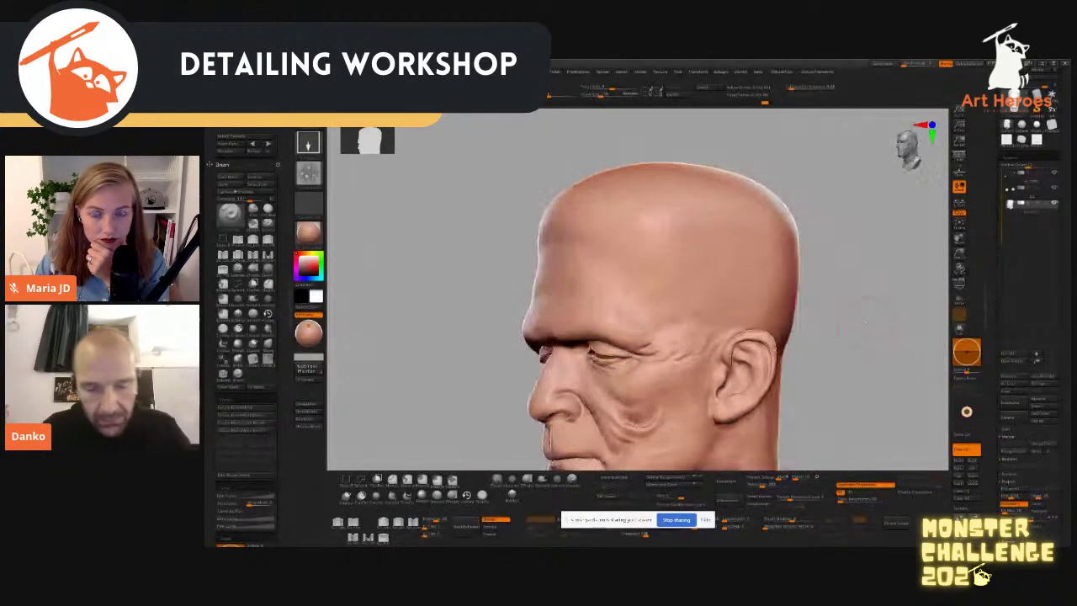
key(b)
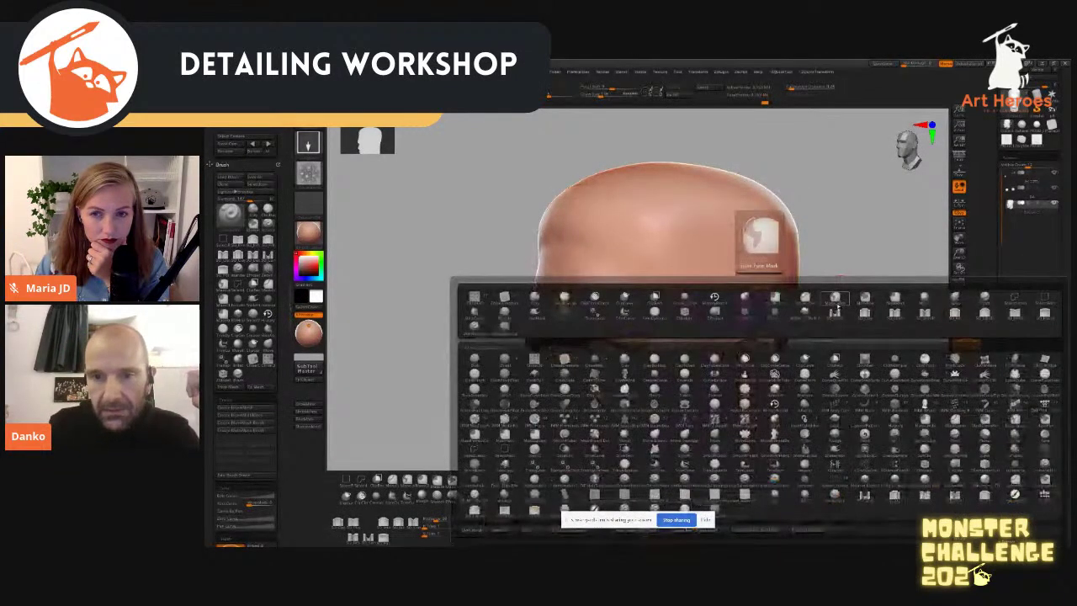
key(l)
click(866, 421)
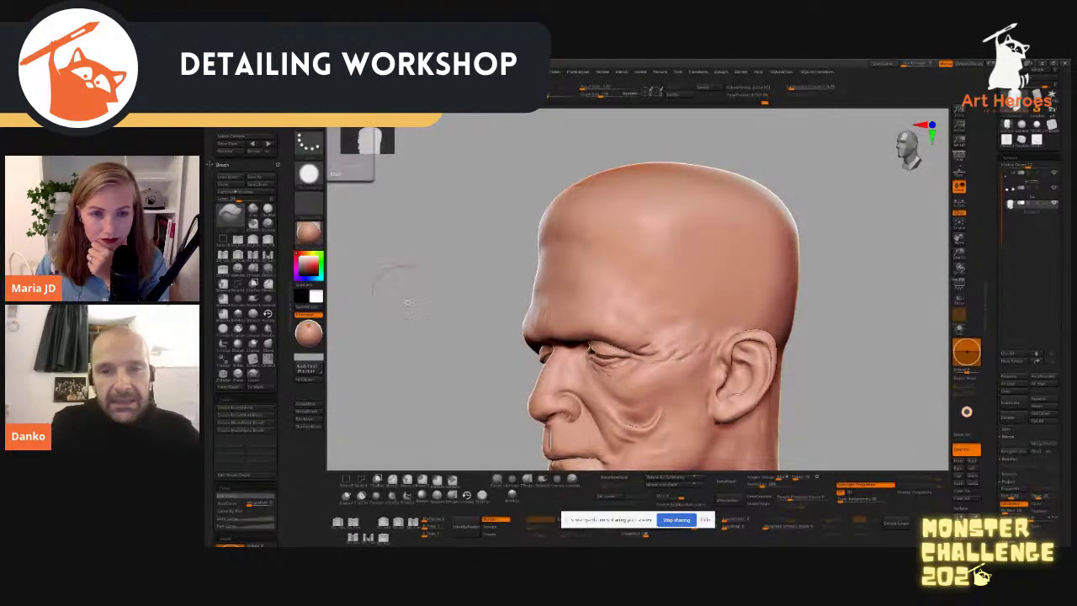
drag(870, 293, 749, 345)
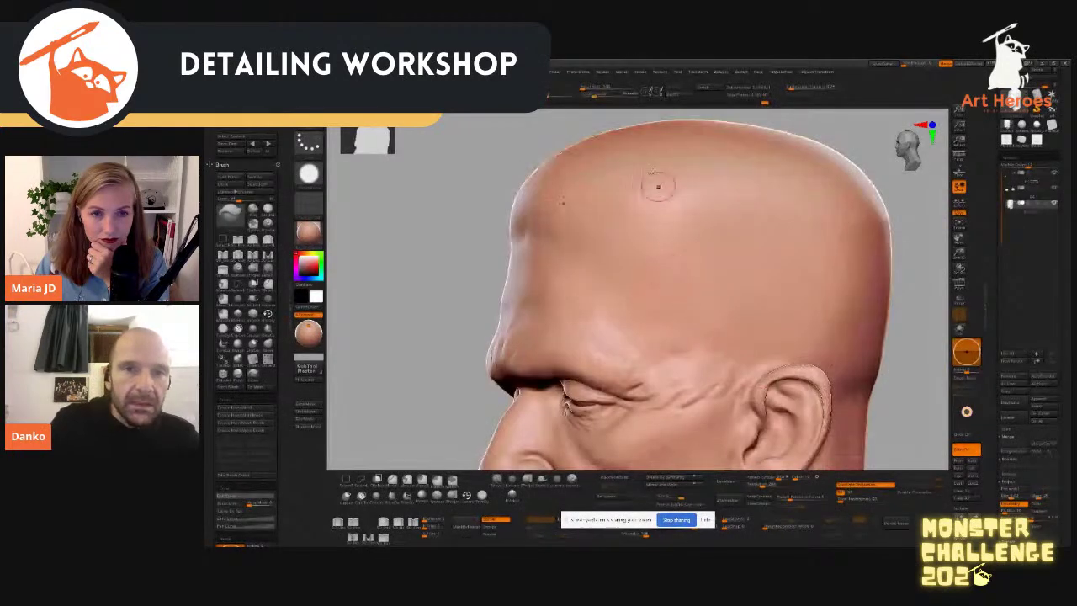
mouse_move(598, 93)
mouse_down()
mouse_move(621, 94)
mouse_move(593, 94)
mouse_up()
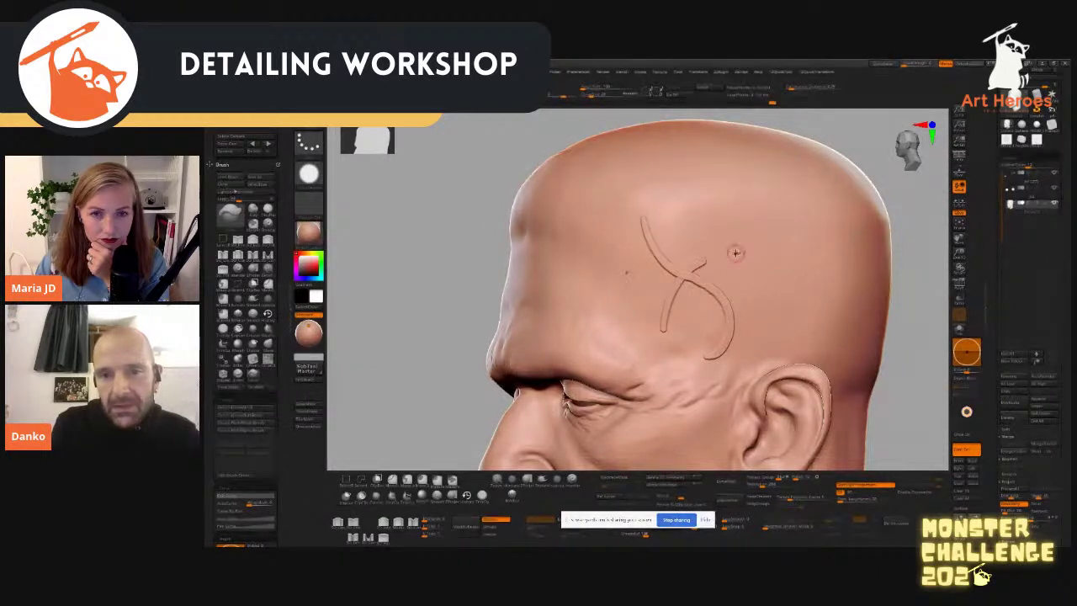
Step: Try drawing thin crossing curves and short strokes on the head's temple with the Layer brush
drag(745, 239, 708, 296)
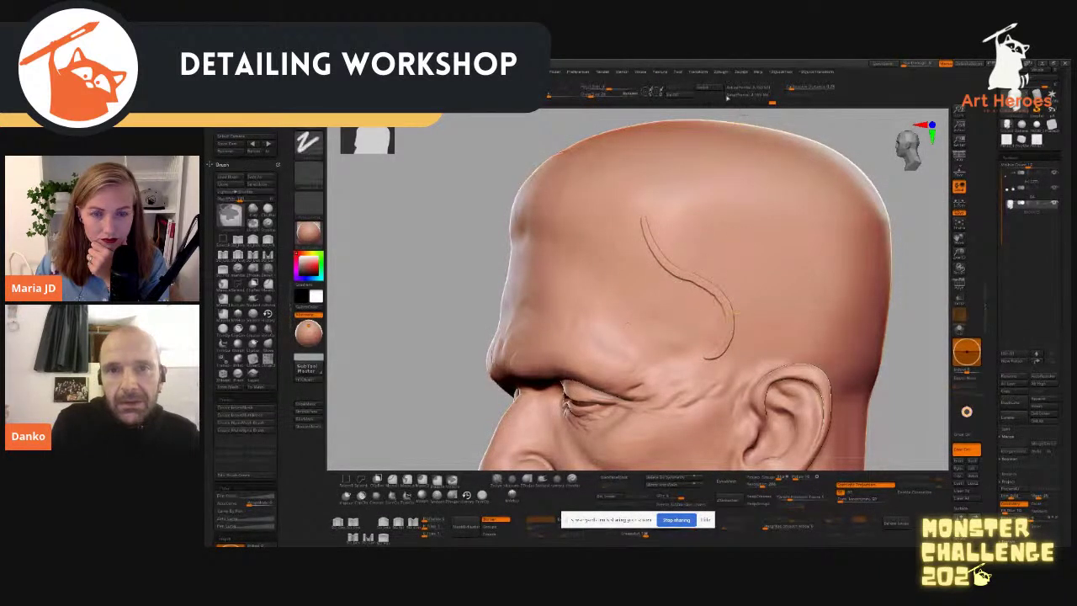
key(ctrl+z)
drag(691, 220, 660, 327)
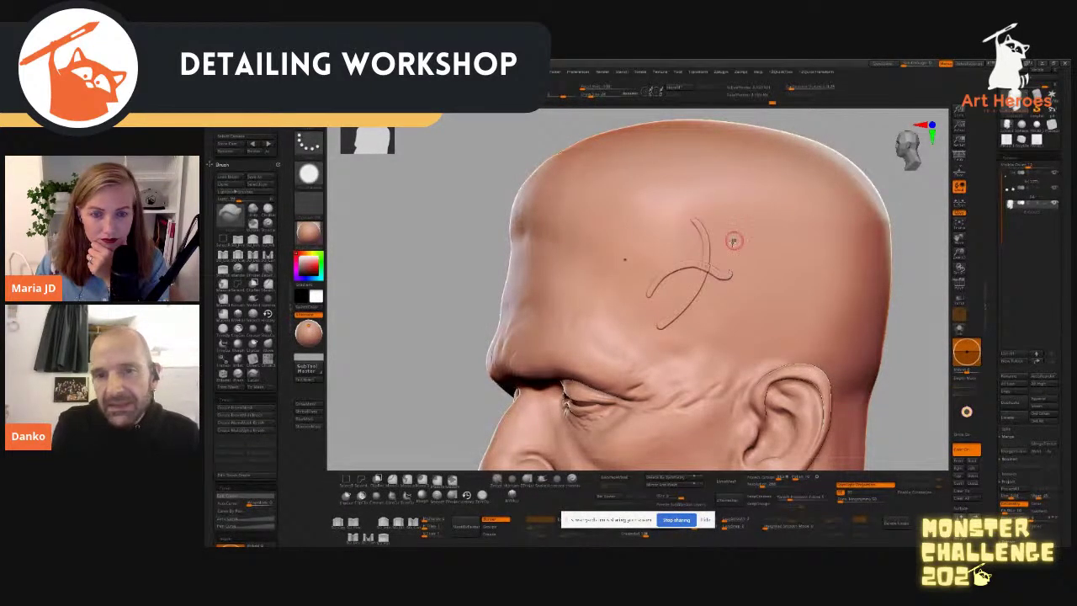
drag(909, 336, 851, 333)
drag(742, 291, 755, 245)
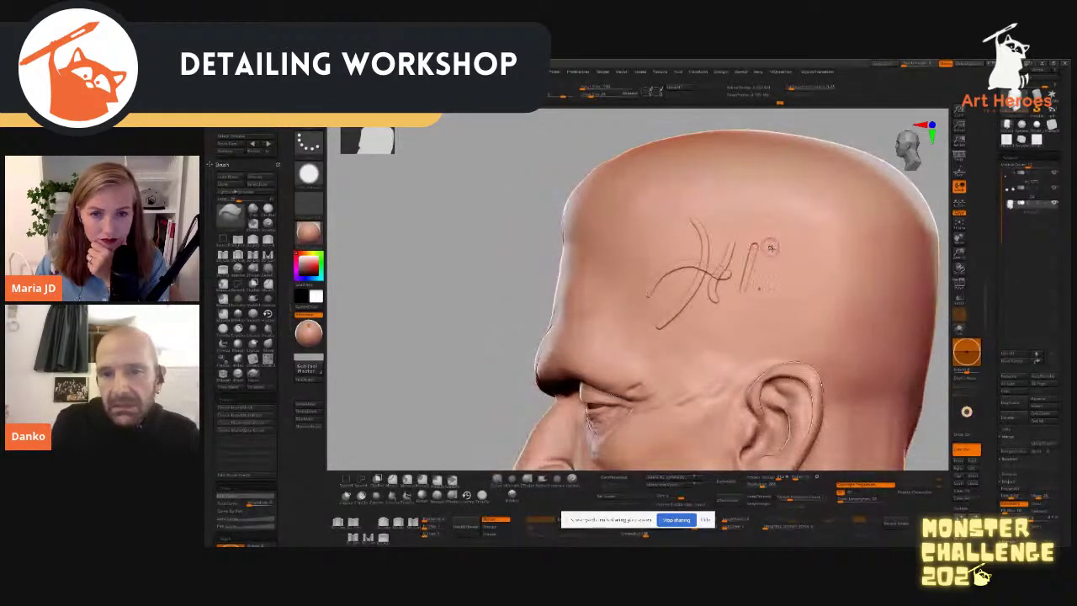
drag(462, 360, 496, 360)
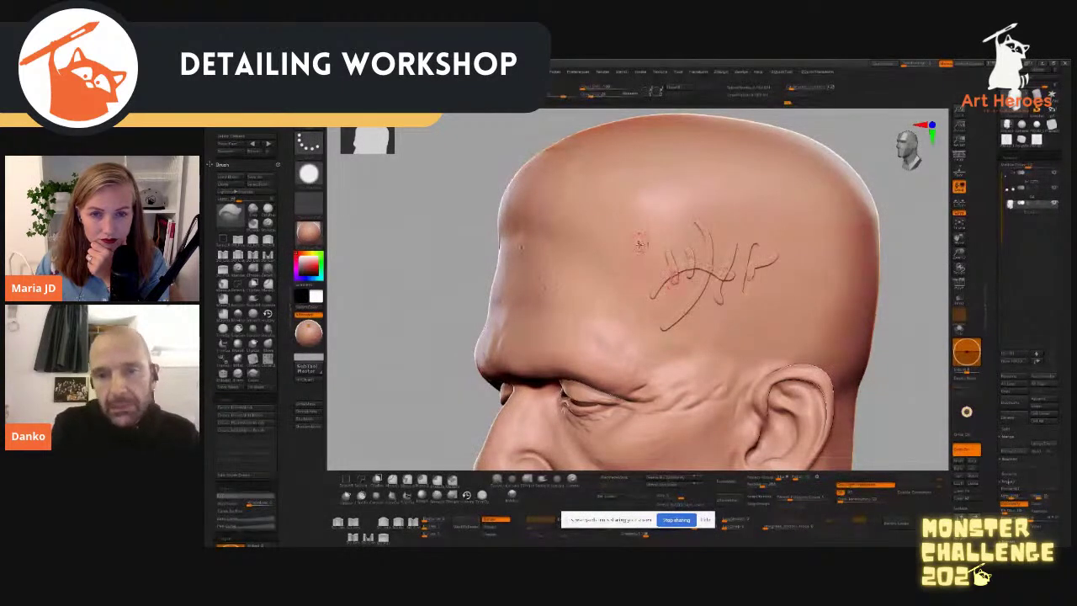
key(ctrl)
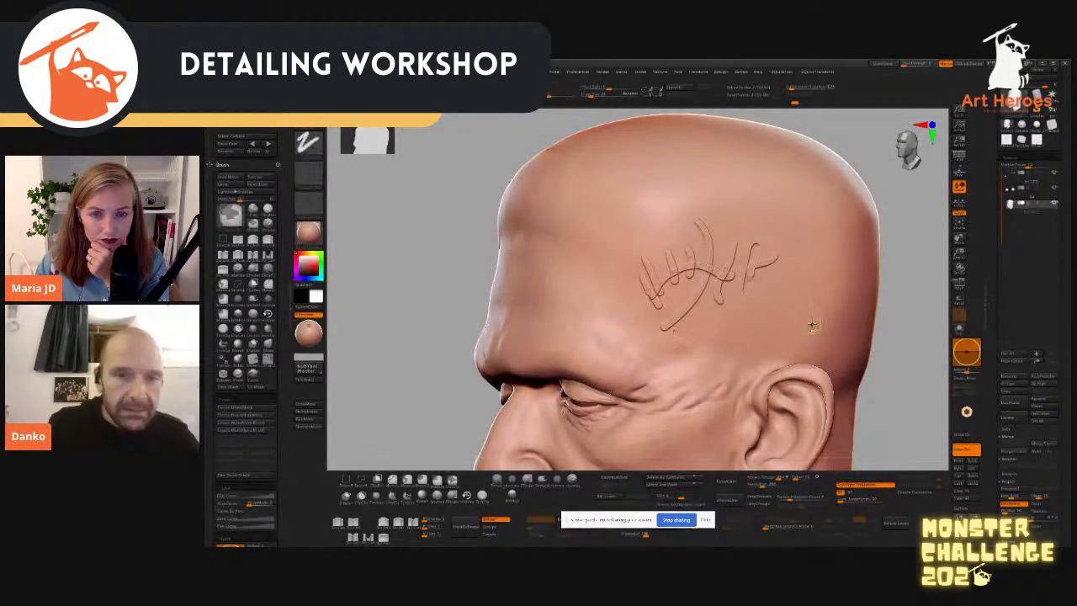
Step: Undo the thin line strokes on the head's temple
key(ctrl+z)
key(ctrl+z)
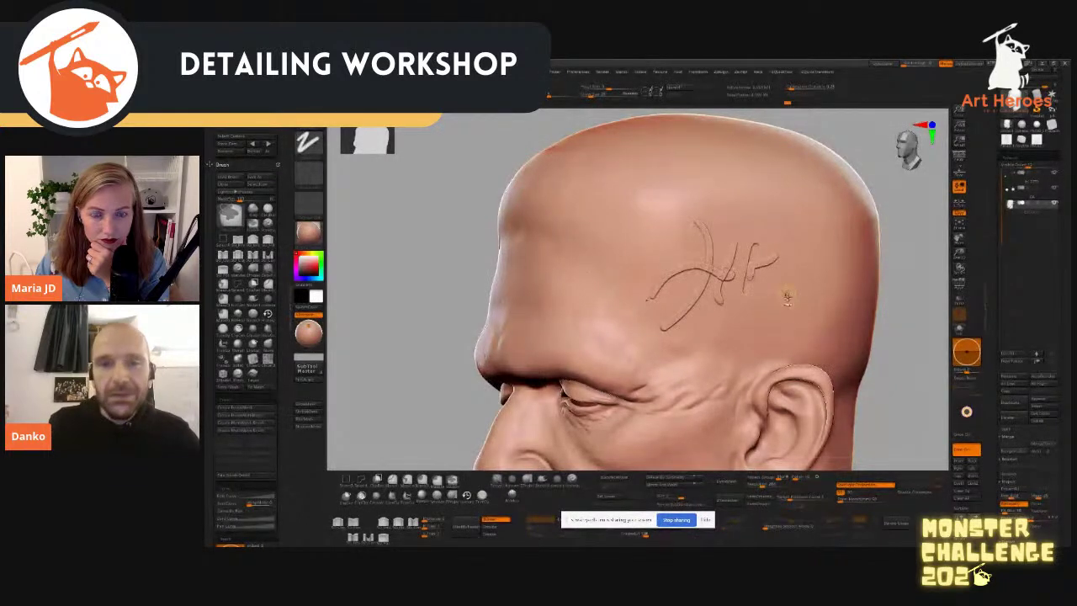
key(ctrl+z)
key(ctrl+z)
Step: Select the Standard brush for sculpting on the head
key(b)
key(s)
key(t)
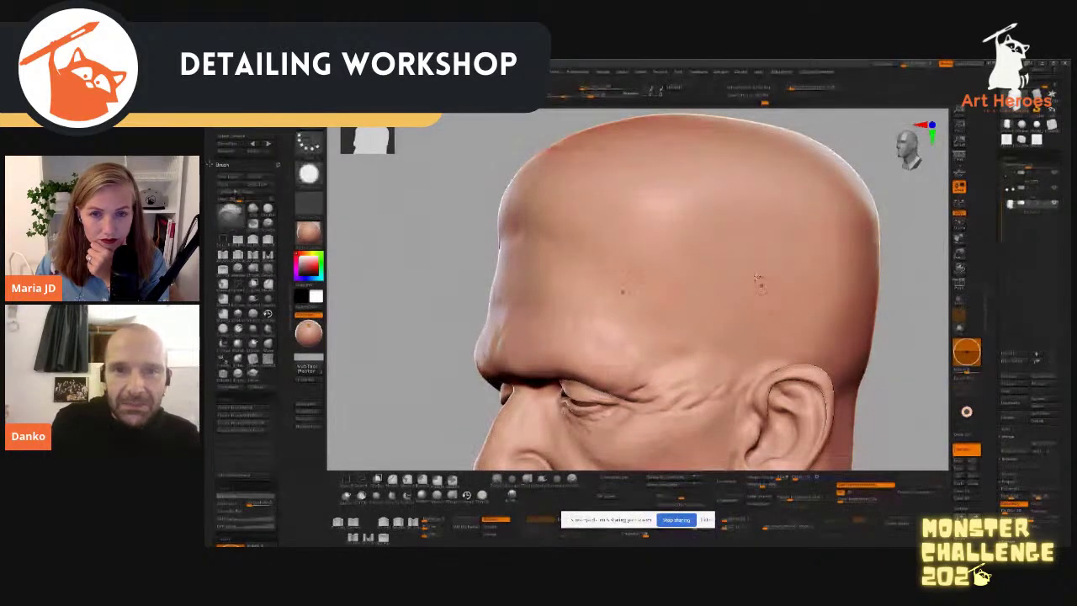
Step: Store a morph target and draw short crossing strokes on the head's temple with the Layer brush
click(678, 91)
alt+drag(913, 306, 861, 310)
drag(660, 191, 649, 284)
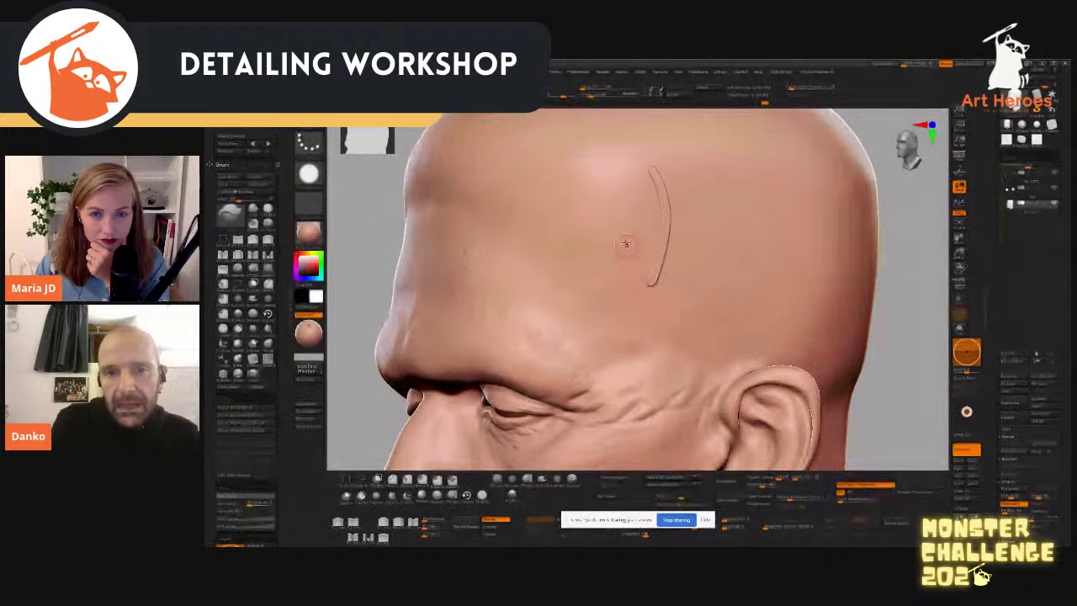
mouse_move(629, 217)
mouse_down()
mouse_move(602, 249)
mouse_move(613, 305)
mouse_move(641, 316)
mouse_move(638, 279)
mouse_up()
mouse_move(642, 340)
mouse_down()
mouse_move(661, 289)
mouse_move(698, 312)
mouse_move(712, 293)
mouse_up()
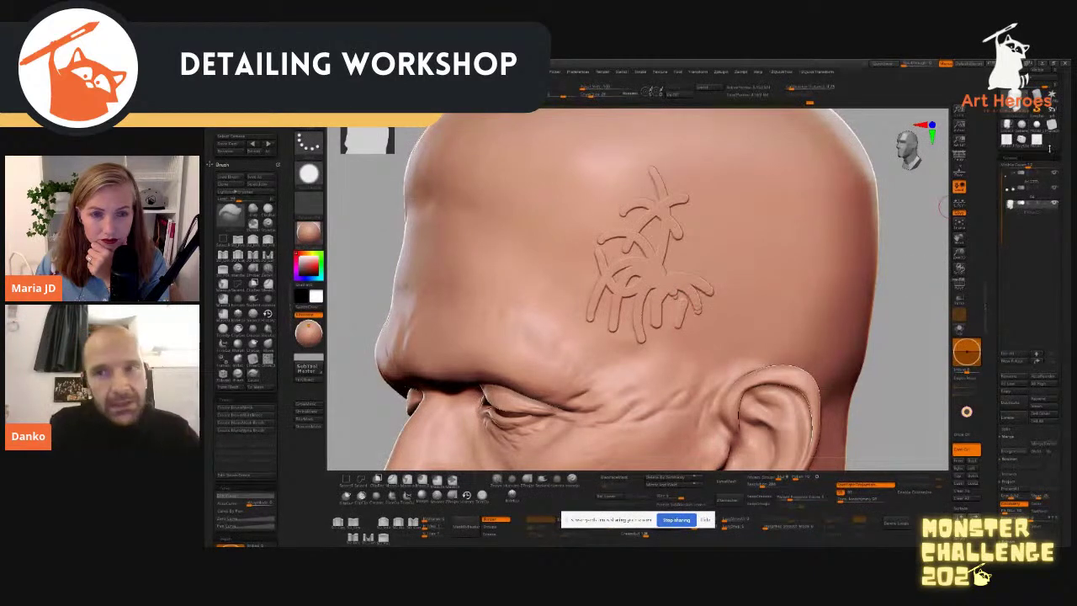
Step: Switch the active tool to the flat plane
click(1039, 143)
mouse_move(866, 335)
shift+mouse_down()
mouse_move(902, 342)
mouse_move(883, 337)
shift+mouse_up()
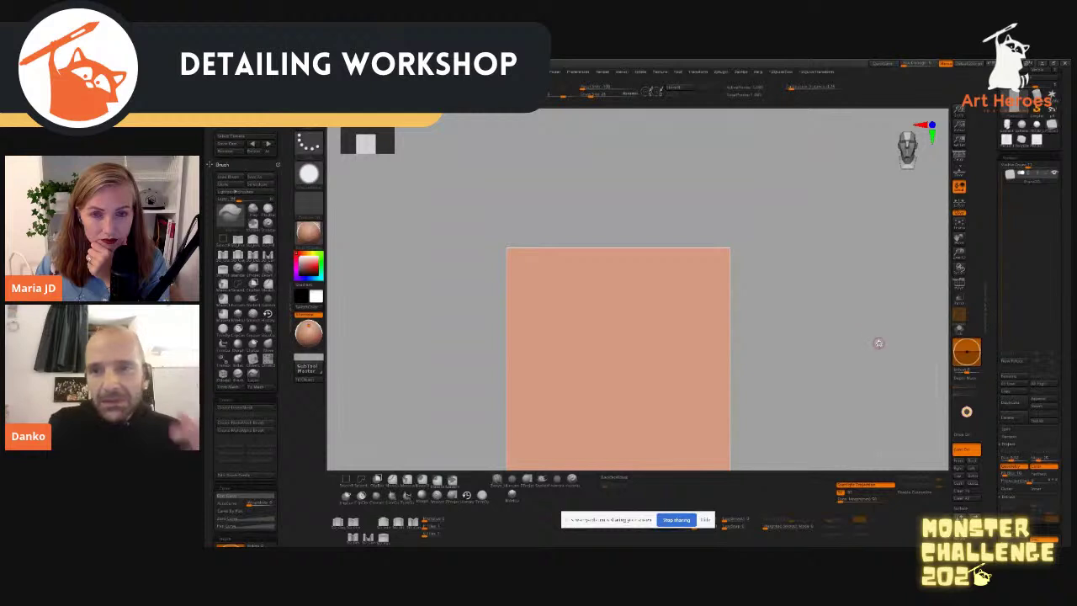
drag(872, 290, 868, 260)
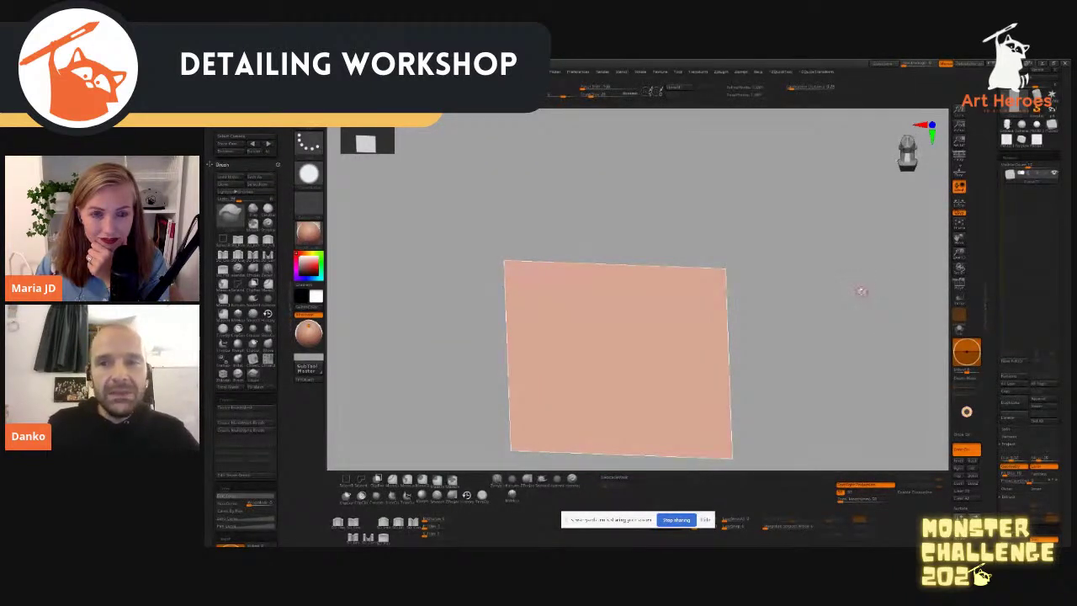
drag(859, 303, 856, 321)
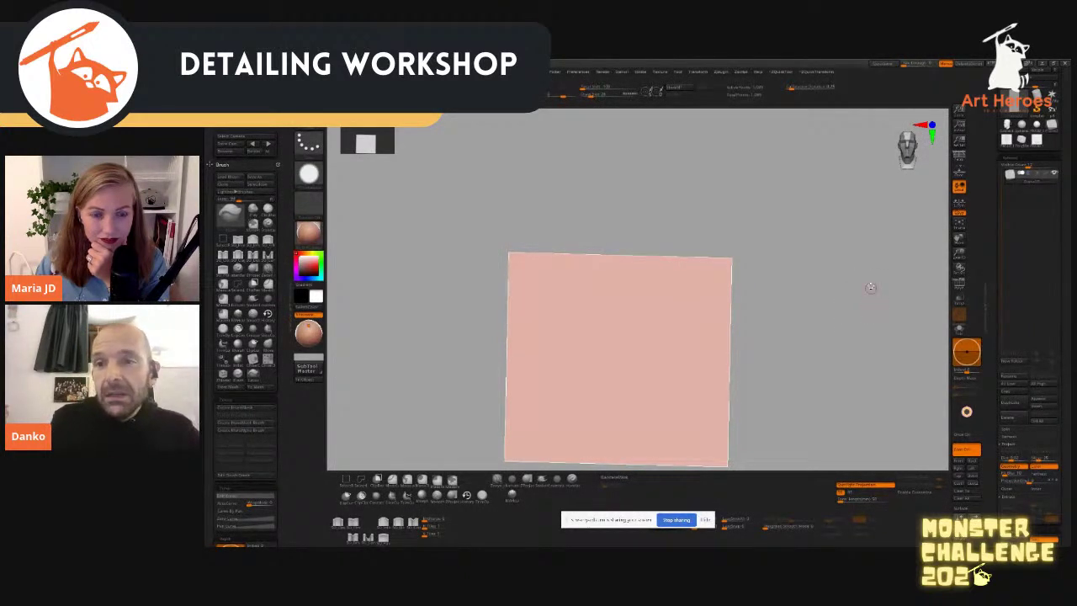
Step: Convert the plane to an editable polymesh and subdivide it
drag(993, 182, 992, 445)
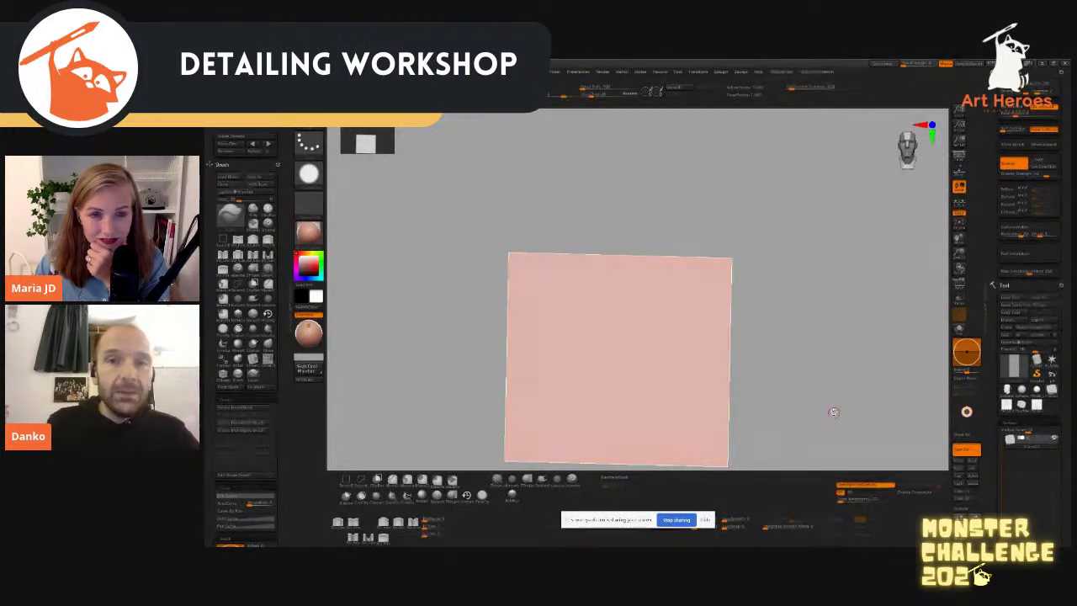
alt+drag(812, 383, 829, 324)
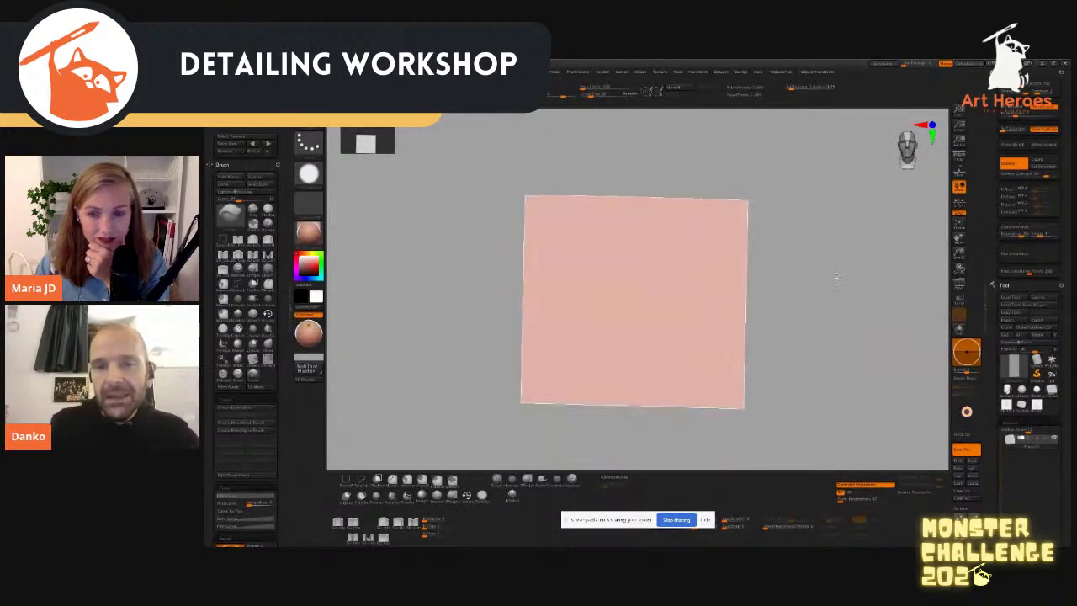
drag(925, 340, 923, 354)
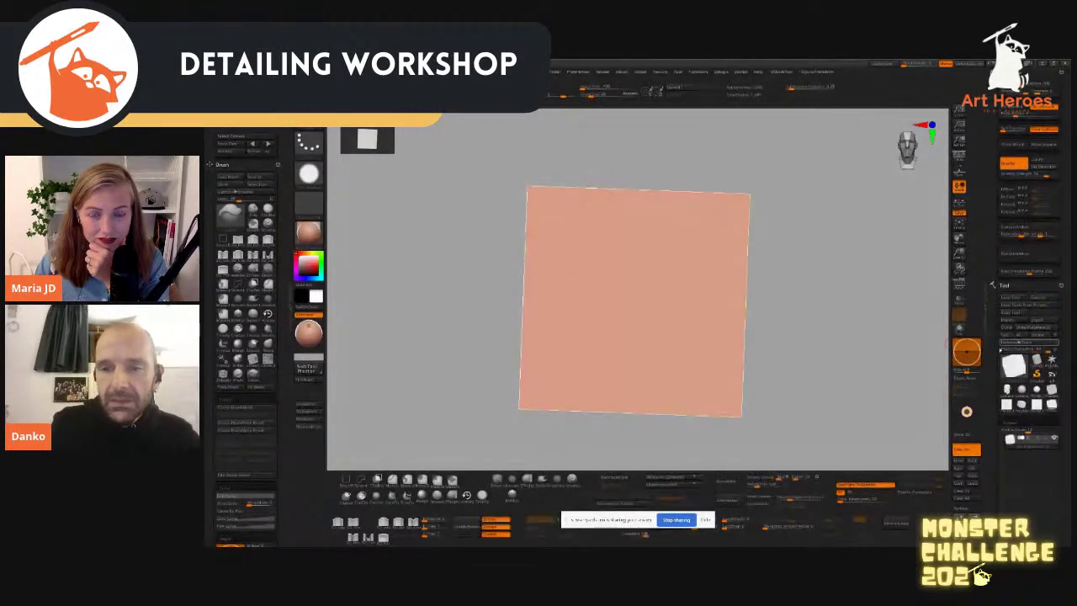
click(956, 436)
key(ctrl+d)
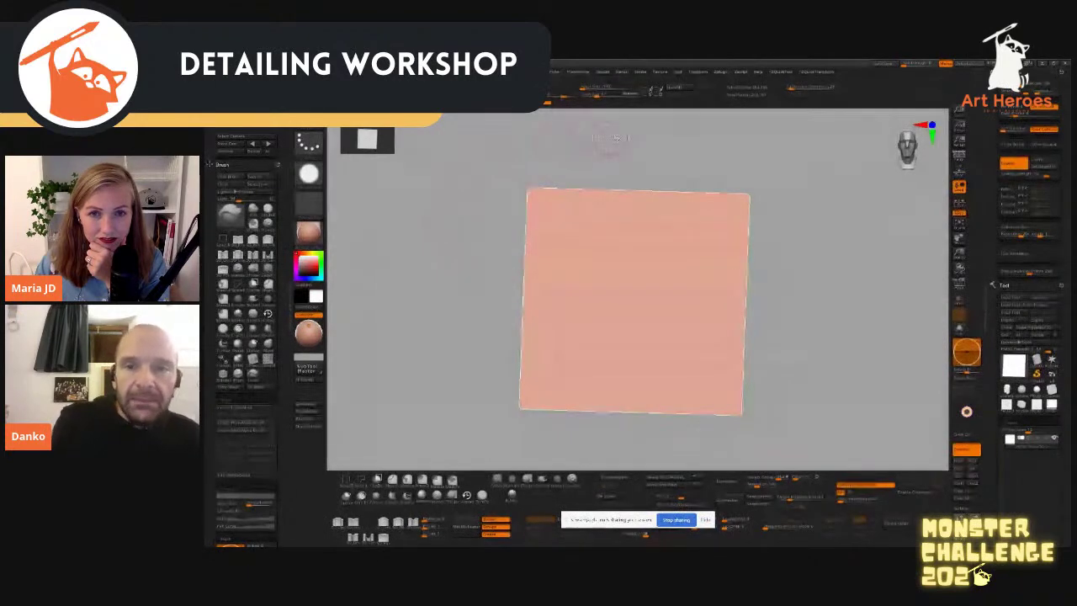
drag(784, 341, 731, 294)
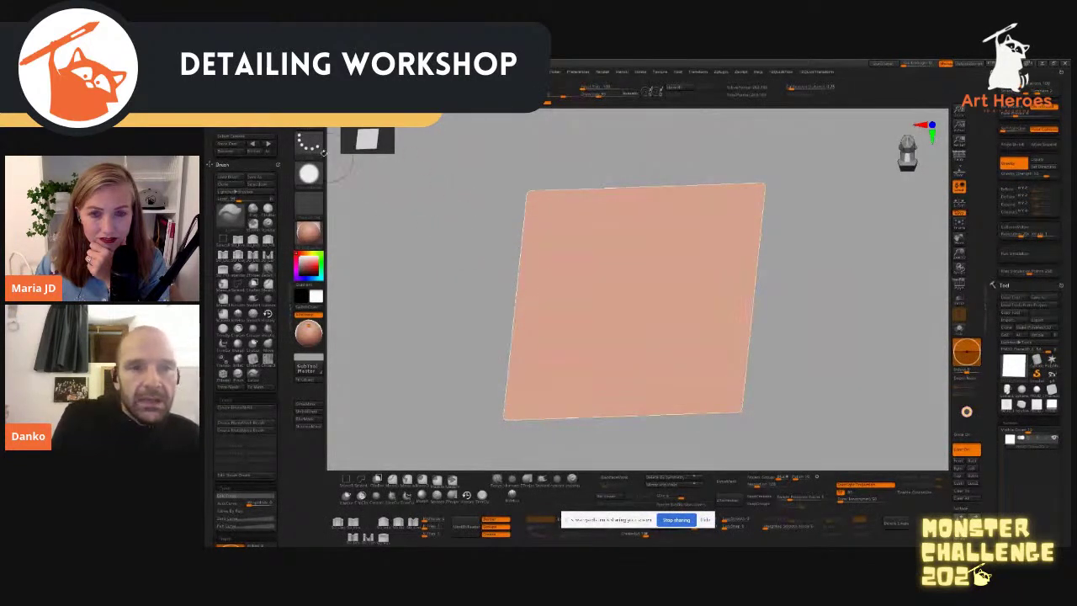
Step: Change the brush stroke to DragDot, enlarge the draw size and stamp a circular shape on the plane
click(366, 139)
click(500, 155)
mouse_move(786, 252)
mouse_down()
mouse_move(808, 277)
mouse_move(802, 294)
mouse_move(770, 235)
mouse_move(783, 274)
mouse_up()
alt+drag(782, 273, 778, 311)
key(s)
drag(511, 184, 528, 226)
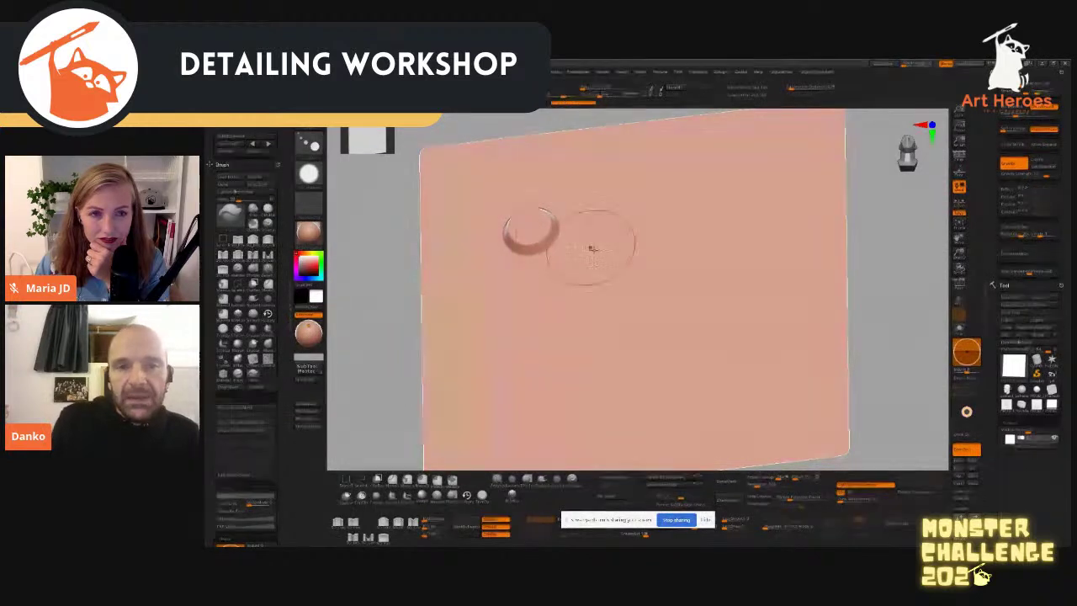
drag(389, 325, 415, 318)
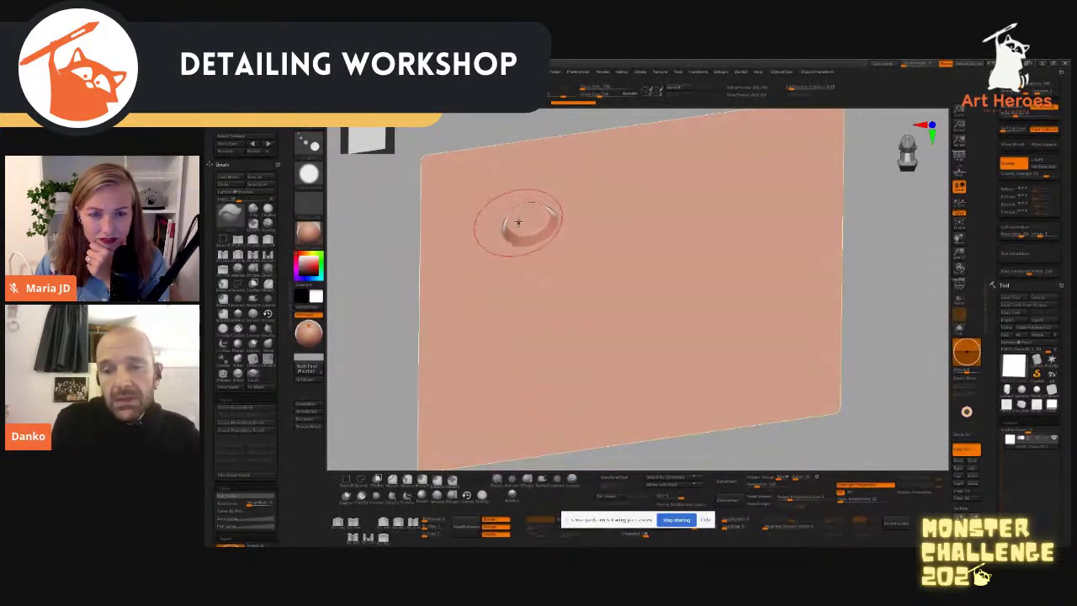
drag(520, 268, 518, 264)
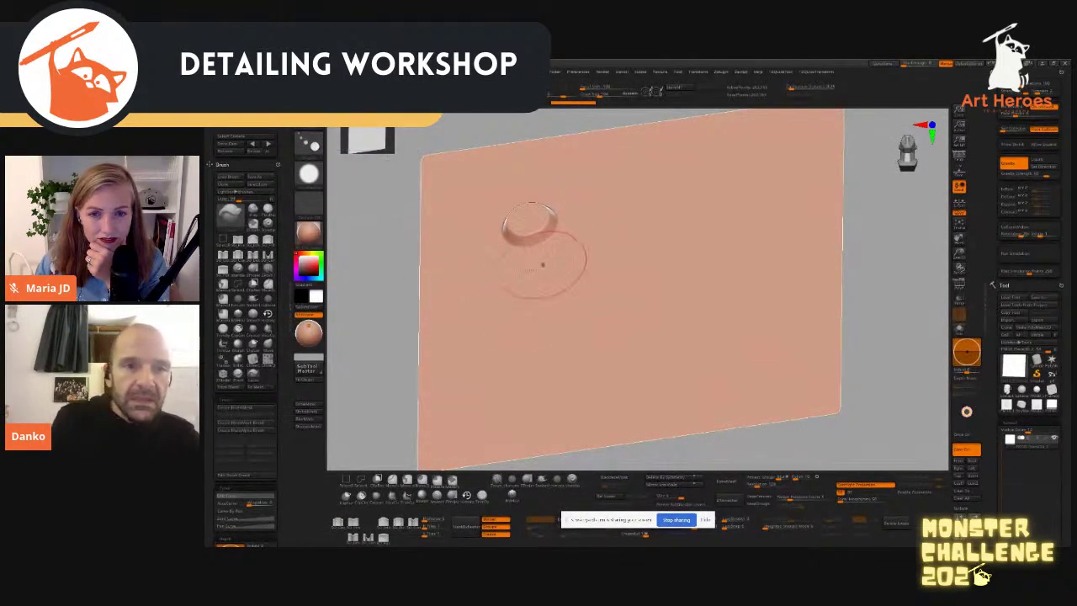
Step: Undo the circular stamp on the plane and turn the brush alpha off
key(ctrl+z)
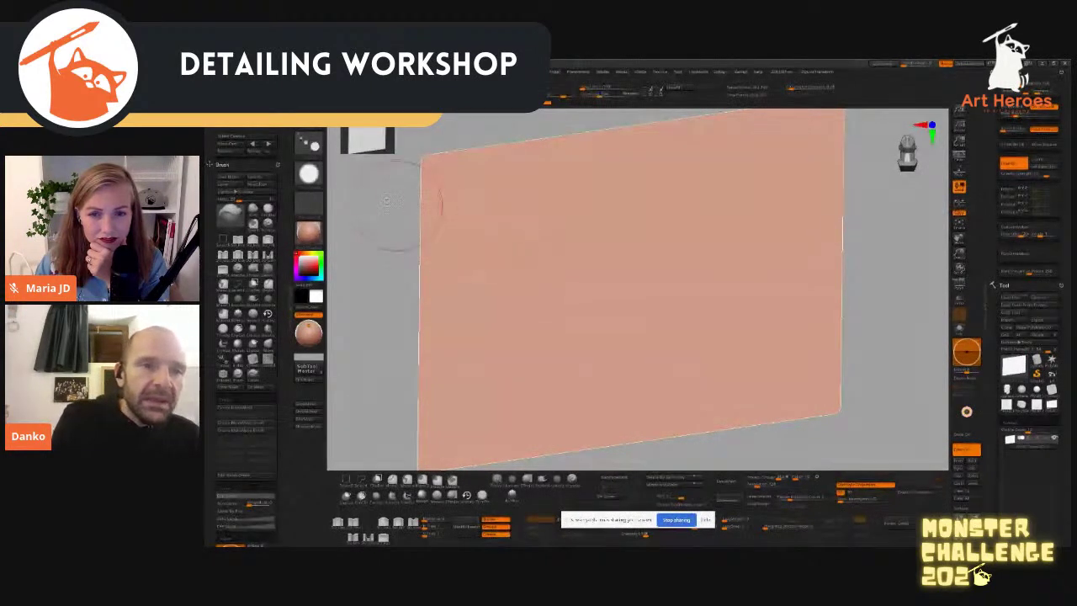
click(309, 176)
click(344, 180)
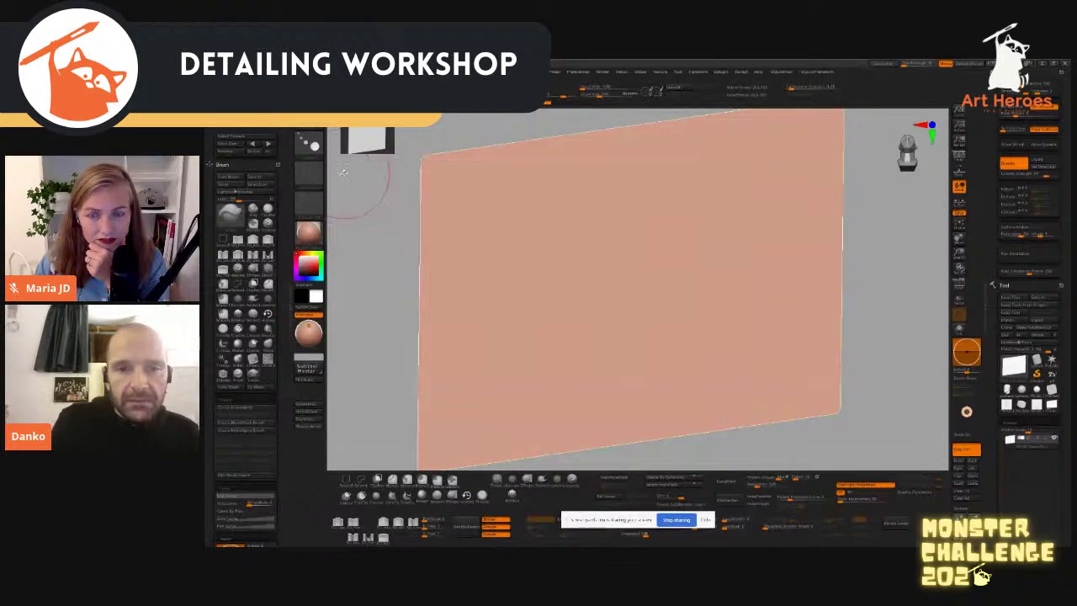
Step: Try stamping two hard-edged discs on the plane, one of them over its edge, and undo them
drag(530, 221, 546, 259)
drag(432, 340, 446, 370)
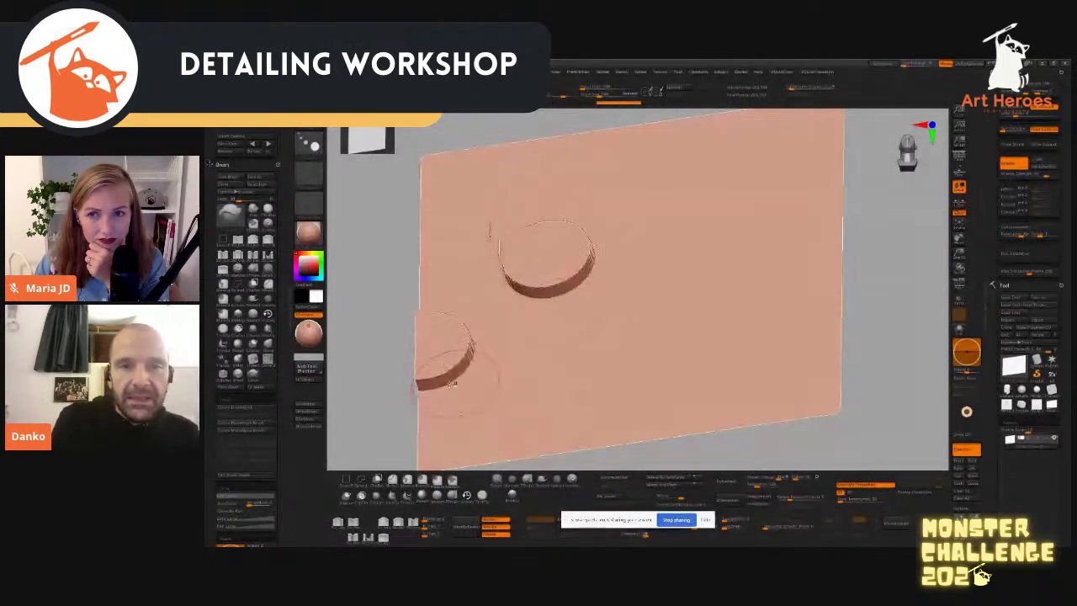
key(ctrl+z)
key(ctrl+z)
Step: Stamp a single hard-edged disc on the upper part of the plane and inspect its height from an angle
drag(385, 298, 471, 273)
drag(529, 200, 532, 207)
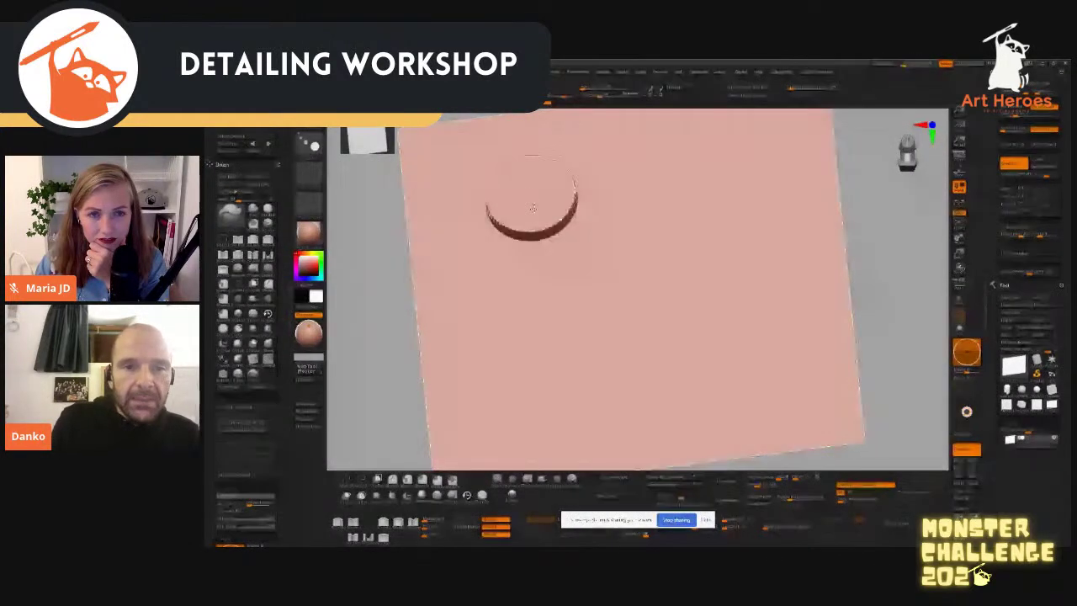
drag(399, 382, 515, 290)
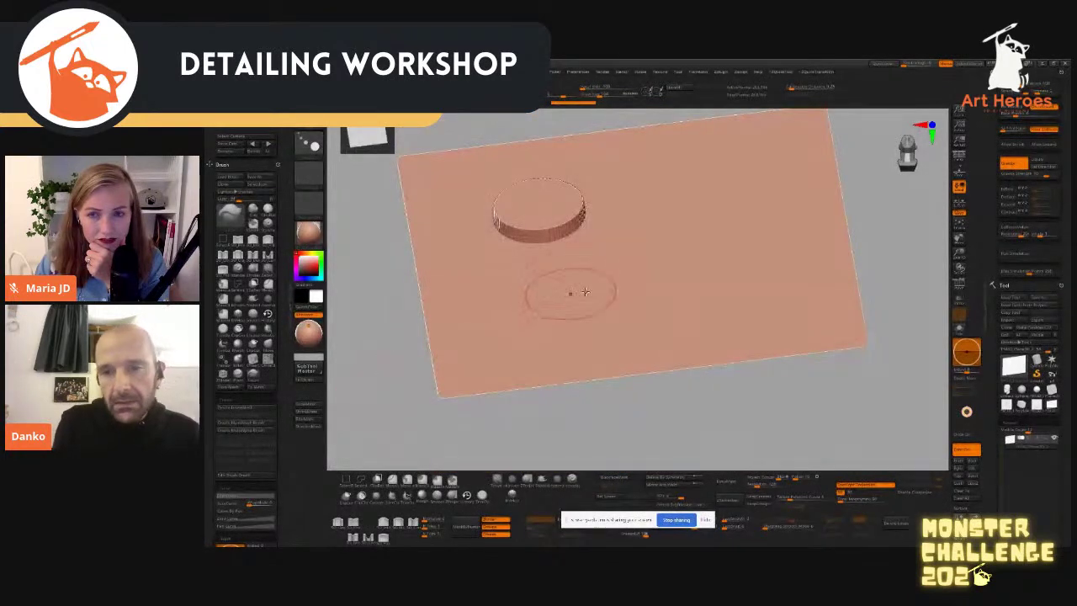
shift+drag(882, 407, 807, 413)
drag(762, 380, 763, 458)
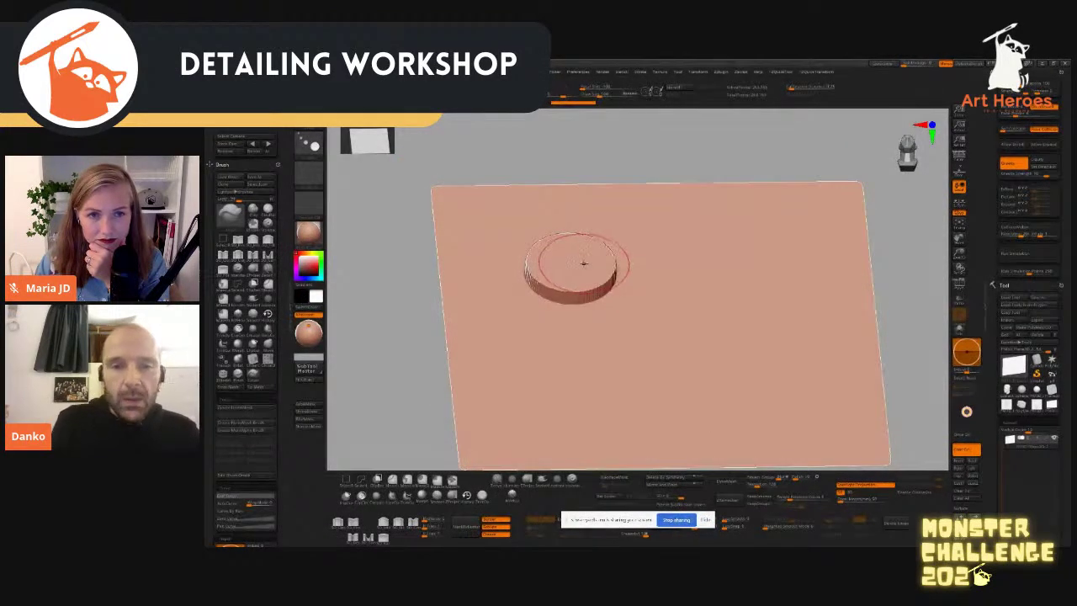
Step: Stamp several more discs across the plane so that their overlapping areas stack up
mouse_move(732, 307)
mouse_down()
mouse_move(704, 283)
mouse_move(690, 289)
mouse_move(624, 259)
mouse_move(633, 255)
mouse_up()
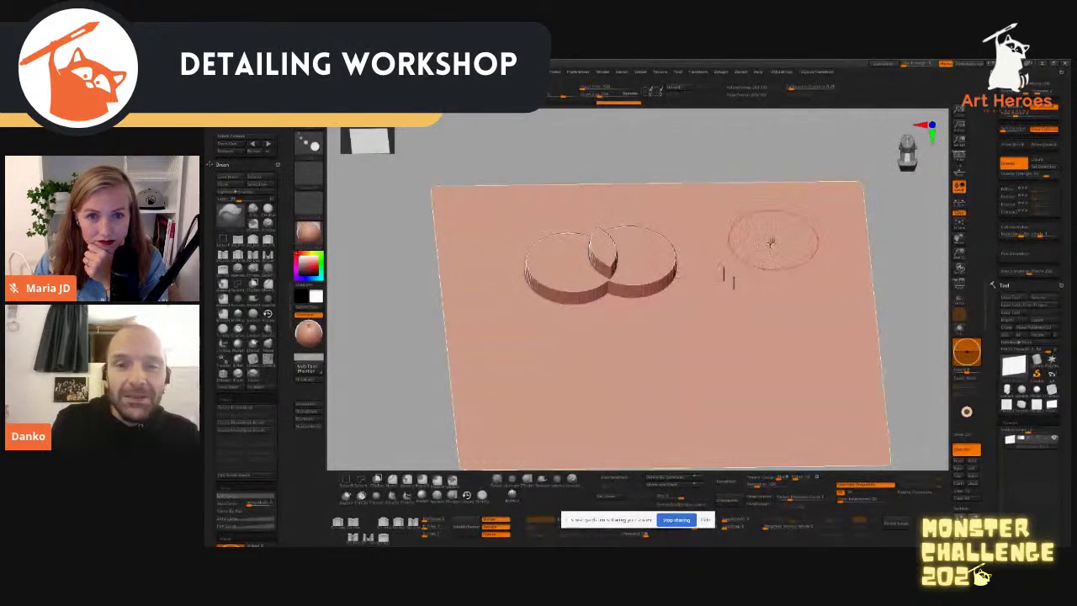
click(716, 282)
click(734, 220)
drag(790, 250, 773, 283)
click(695, 325)
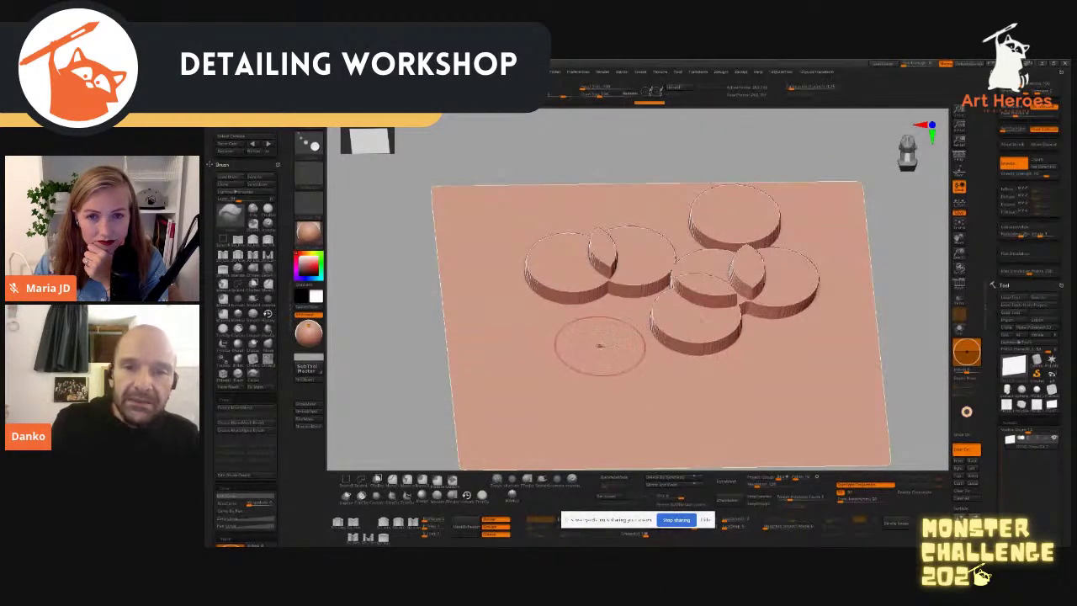
drag(586, 294, 580, 282)
drag(503, 296, 517, 281)
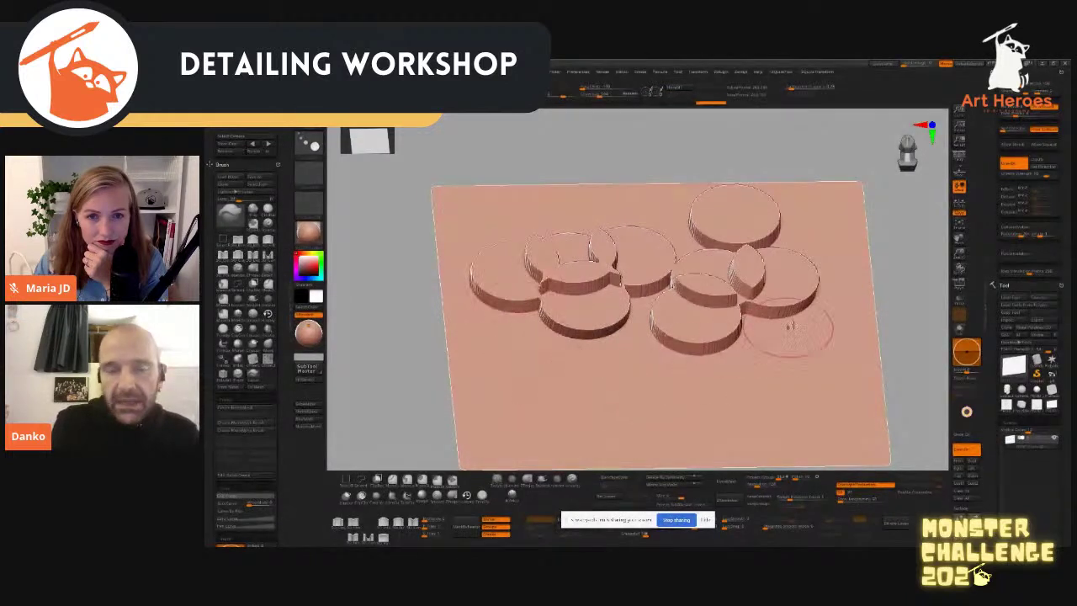
Step: Undo all the stacked disc stamps on the plane
key(ctrl)
key(ctrl+z)
key(ctrl+z)
key(ctrl+z)
key(ctrl+z)
key(ctrl+z)
key(ctrl+z)
key(ctrl+z)
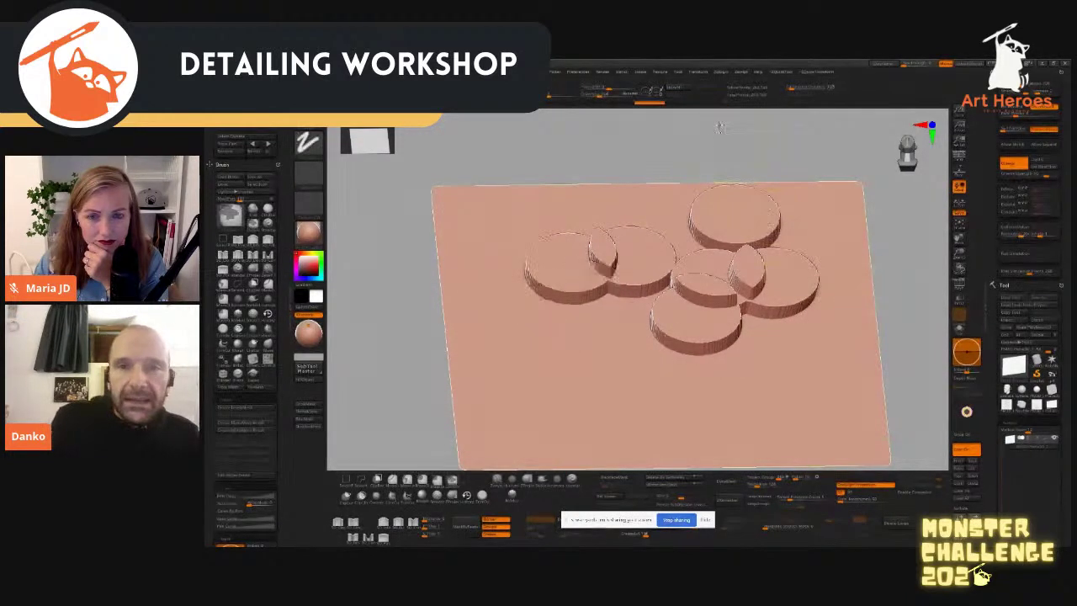
key(ctrl+z)
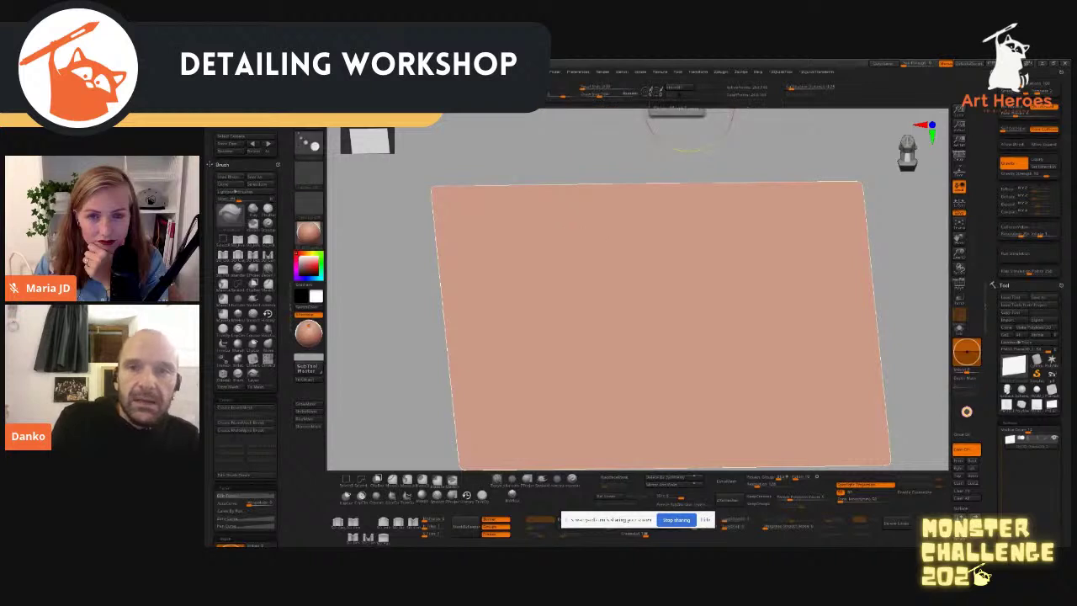
Step: Store the plane's morph target and stamp overlapping discs that merge at one height
alt+drag(891, 283, 772, 296)
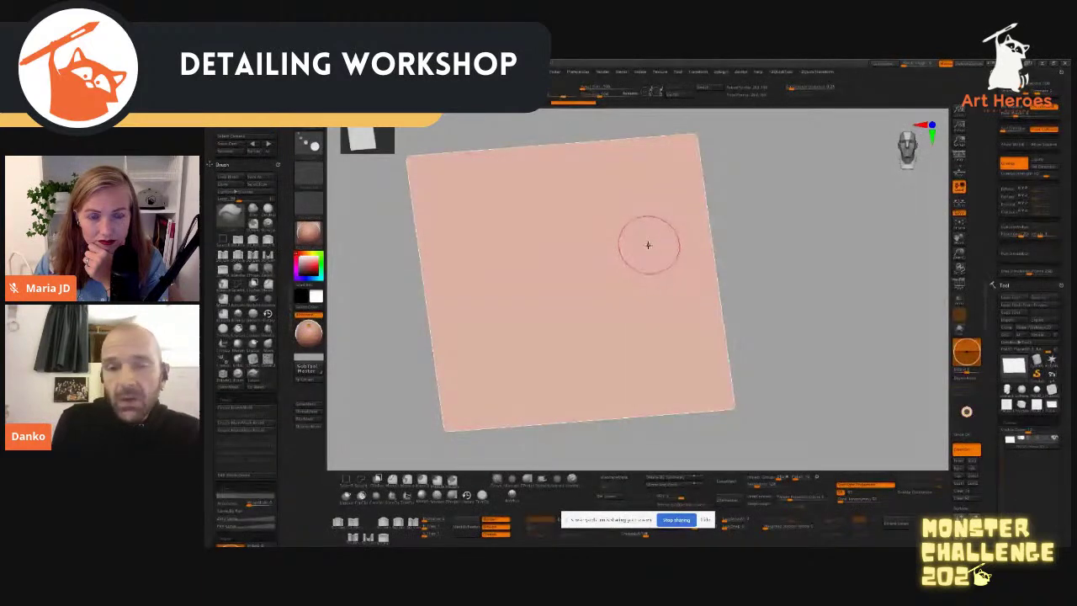
drag(822, 300, 757, 210)
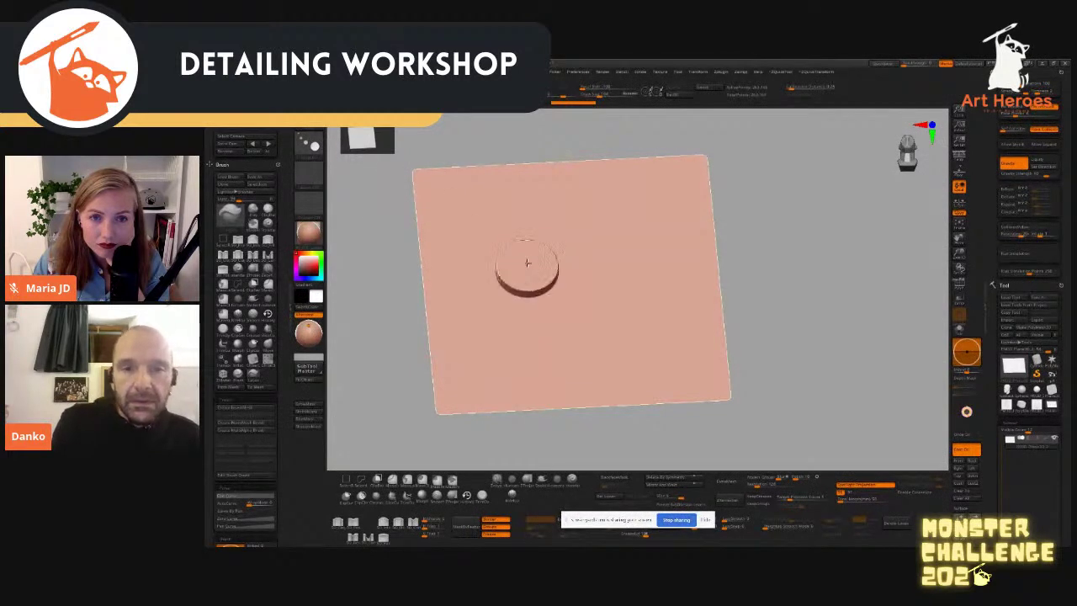
drag(528, 240, 539, 251)
drag(821, 261, 740, 312)
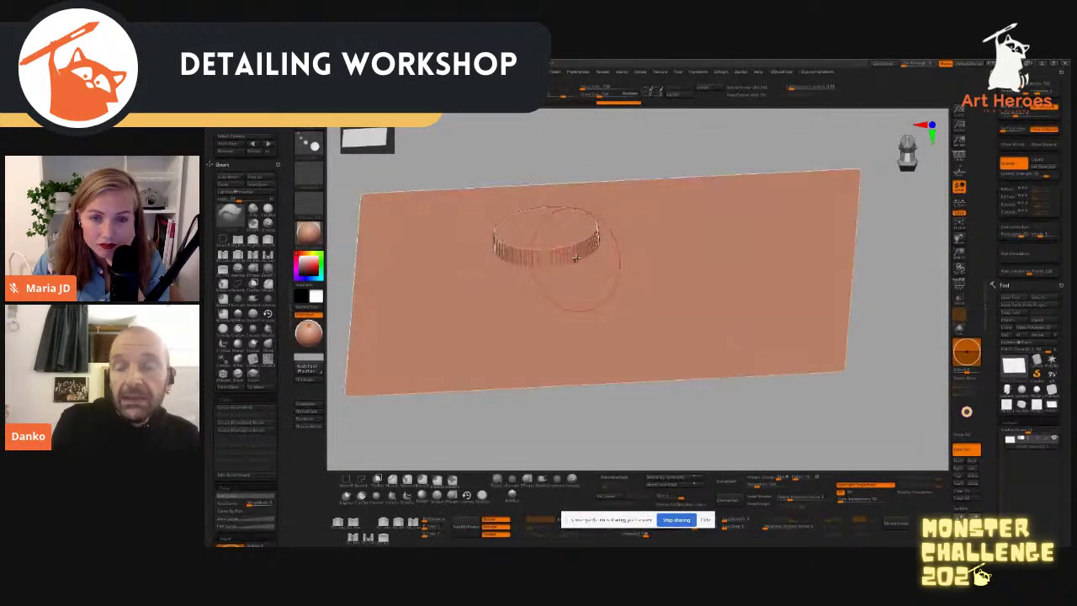
mouse_move(661, 306)
mouse_down()
mouse_move(665, 290)
mouse_move(602, 243)
mouse_move(668, 280)
mouse_move(614, 251)
mouse_move(594, 261)
mouse_up()
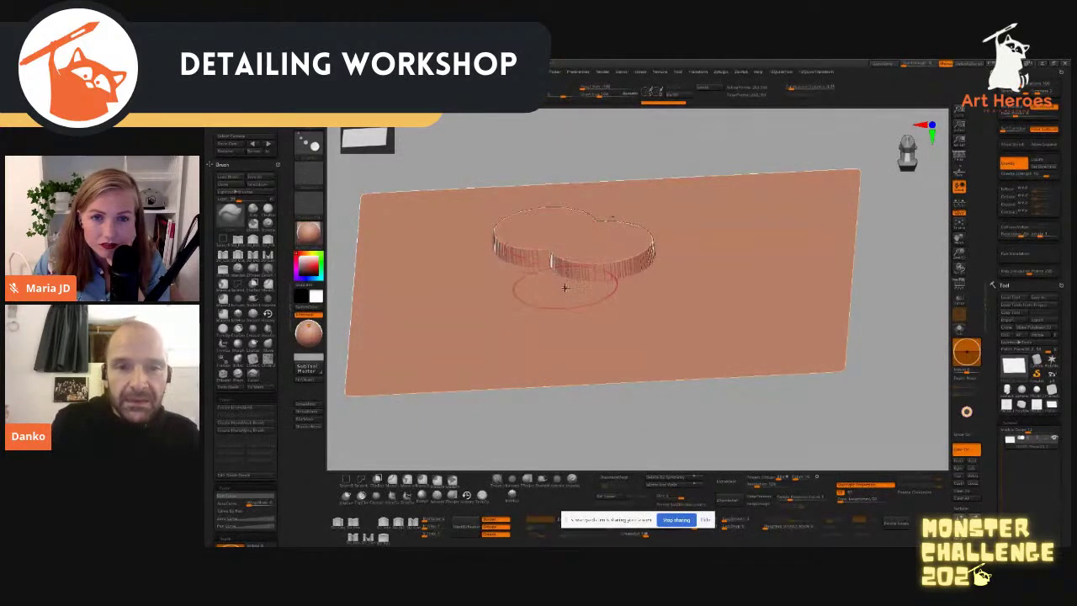
Step: Stamp a much larger disc and a small disc overlapping the merged discs, changing the draw size for each
click(709, 90)
click(708, 89)
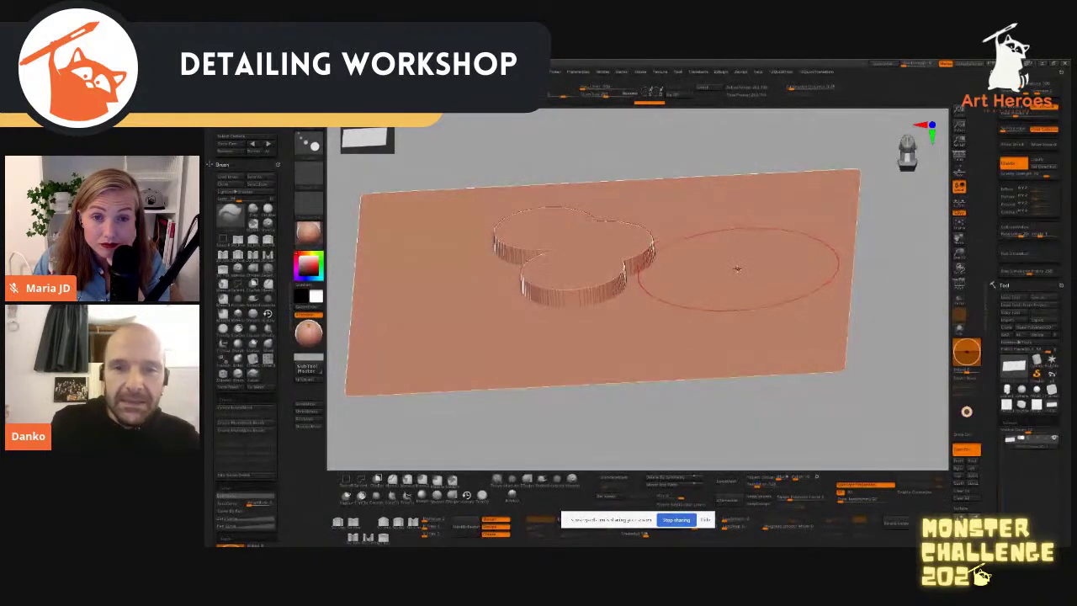
click(755, 243)
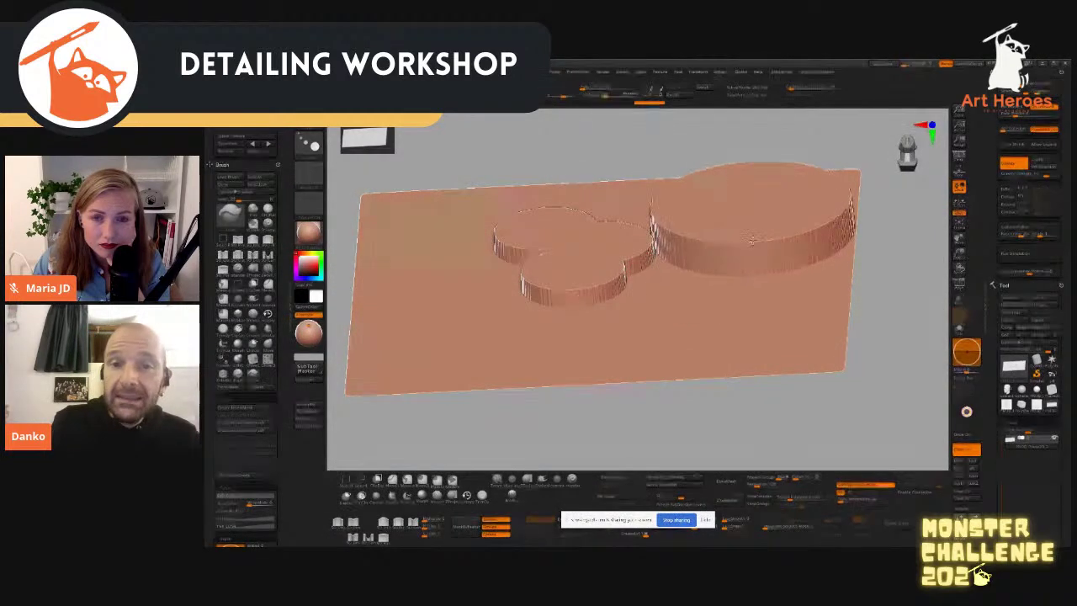
drag(743, 239, 696, 249)
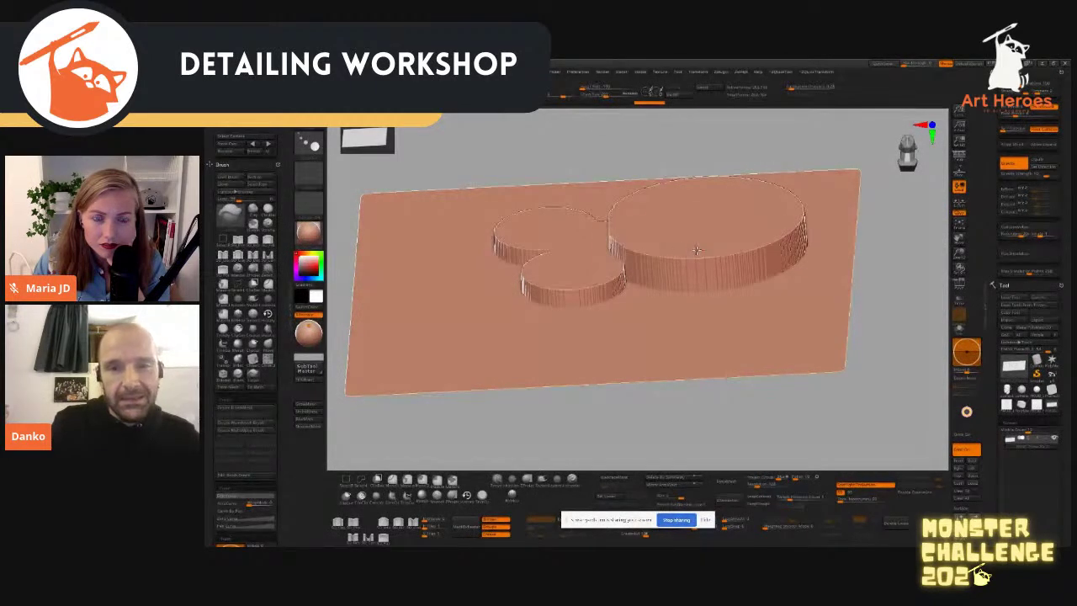
key(s)
drag(628, 300, 615, 306)
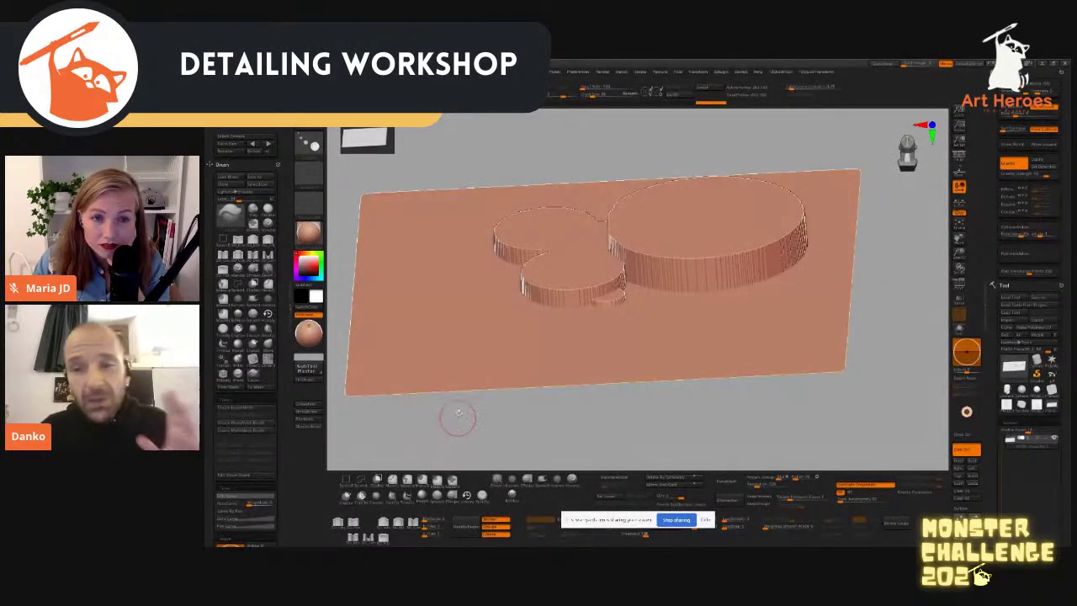
Step: Undo the merged disc stamps to clear the plane
drag(812, 415, 820, 447)
key(ctrl+z)
key(ctrl+z)
key(ctrl+z)
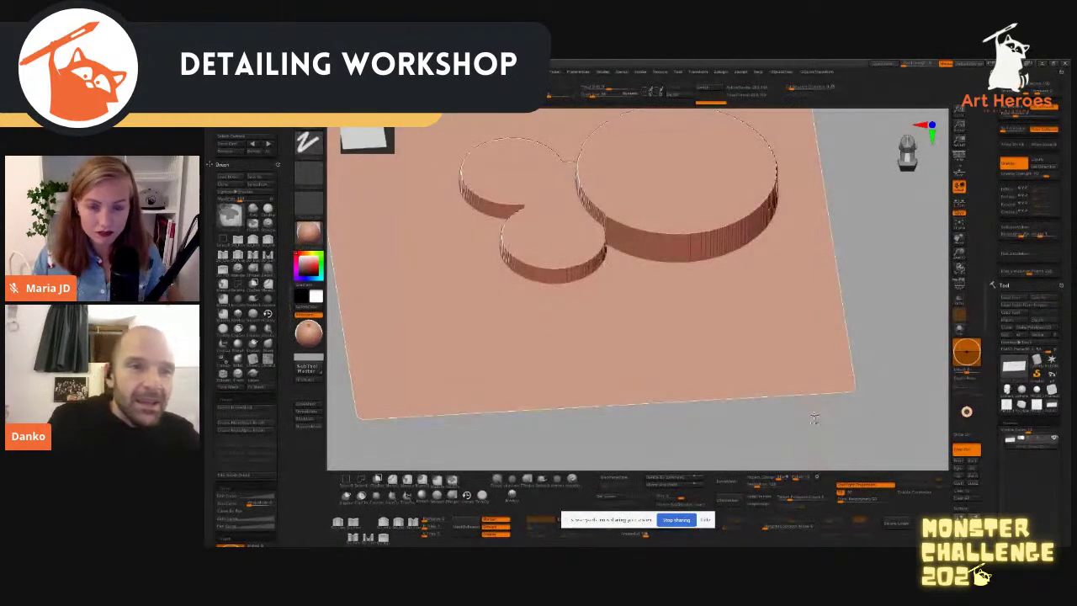
key(ctrl+z)
key(ctrl+z)
key(ctrl+z)
key(ctrl+z)
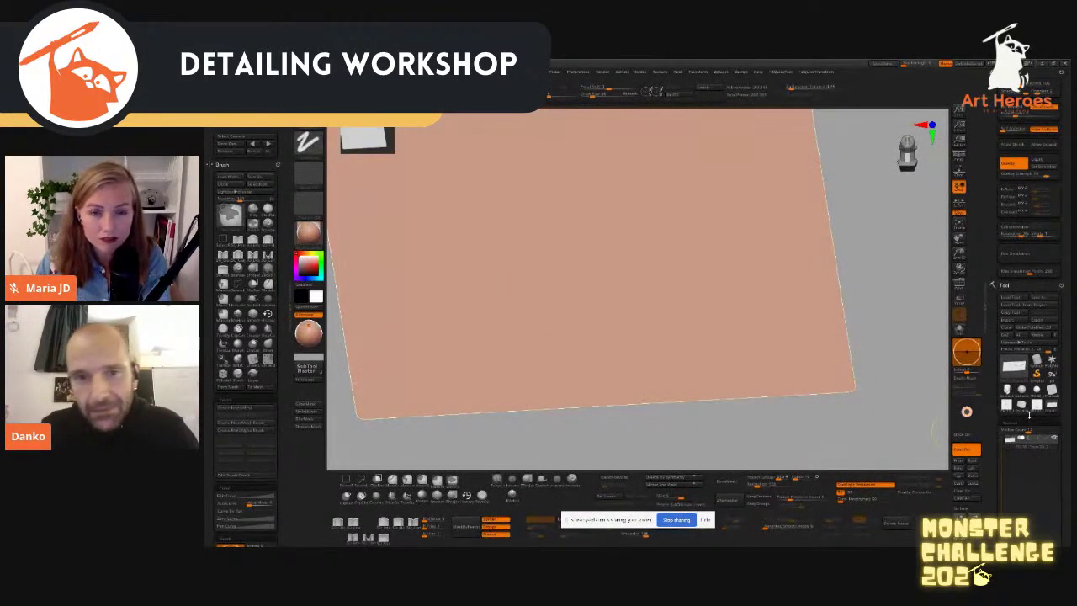
Step: Examine the raised profile of the large sculpted scale from the side
drag(905, 345, 711, 264)
drag(508, 192, 591, 214)
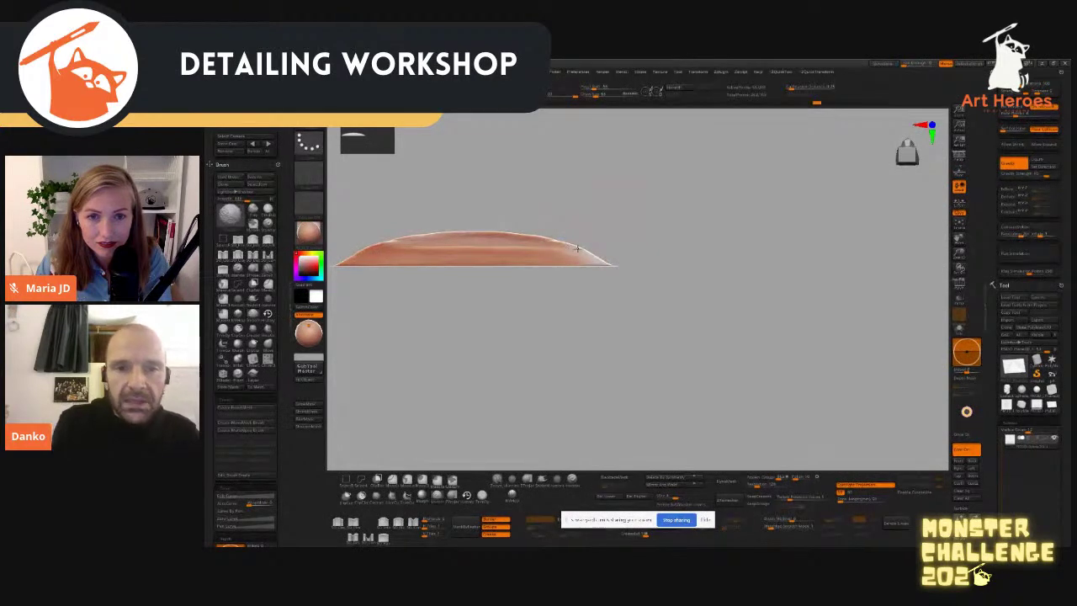
alt+drag(618, 236, 715, 242)
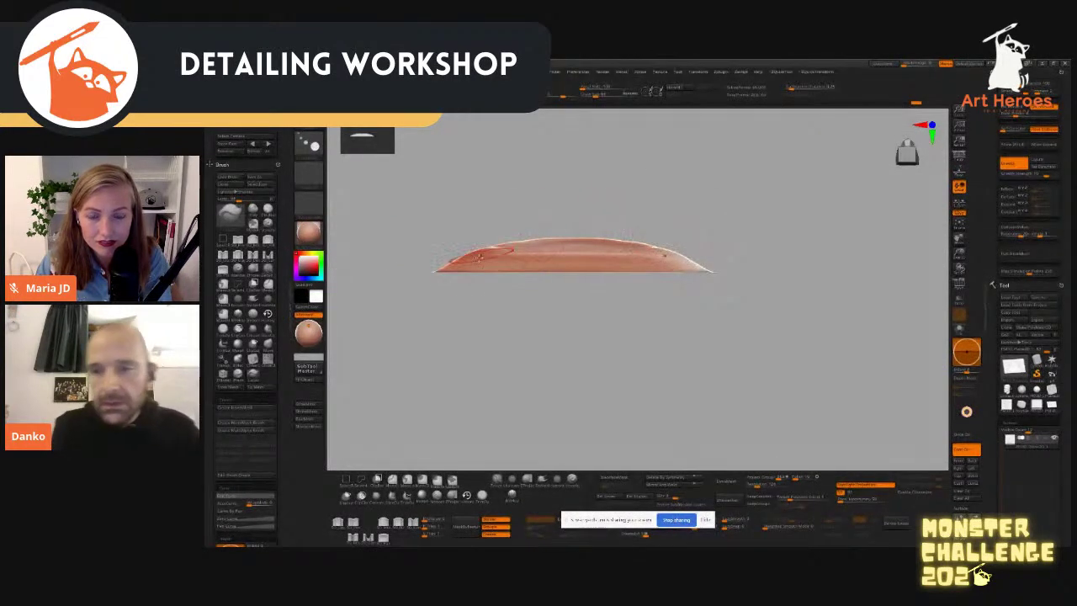
Step: Bring up a flat plane, pick the single-layer brush with the scale alpha, and convert the plane to a polymesh
click(1038, 405)
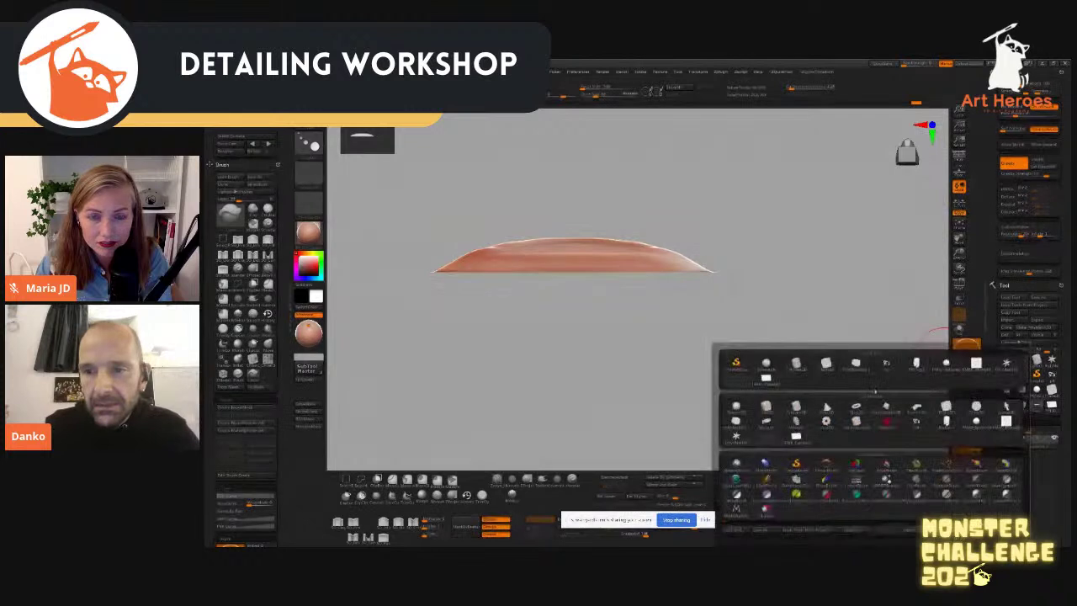
drag(933, 254, 889, 215)
alt+drag(791, 233, 815, 277)
click(266, 360)
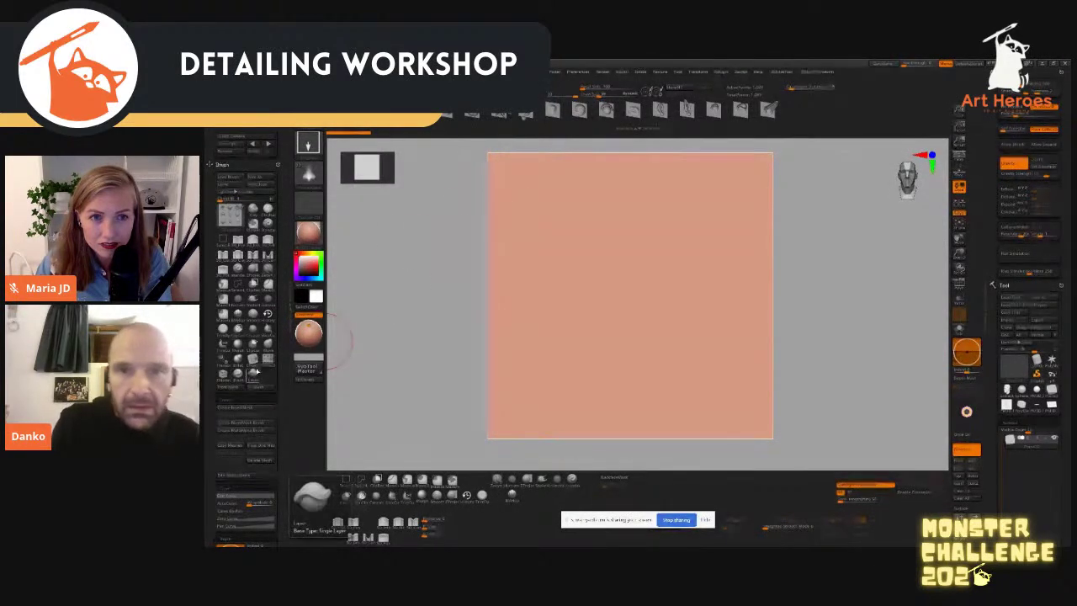
click(253, 360)
alt+drag(836, 264, 836, 296)
click(594, 251)
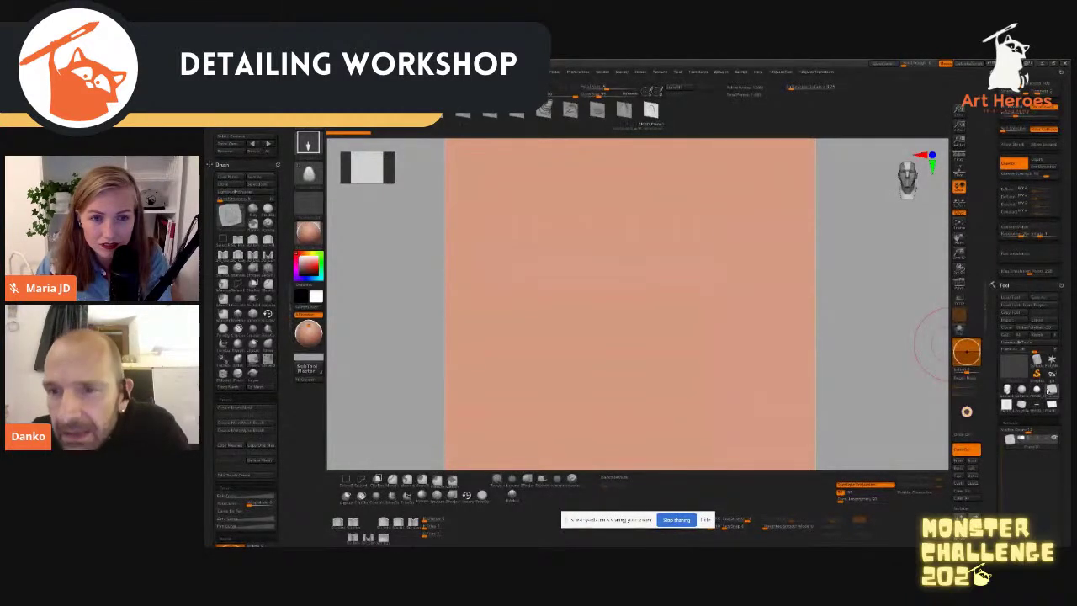
click(1036, 331)
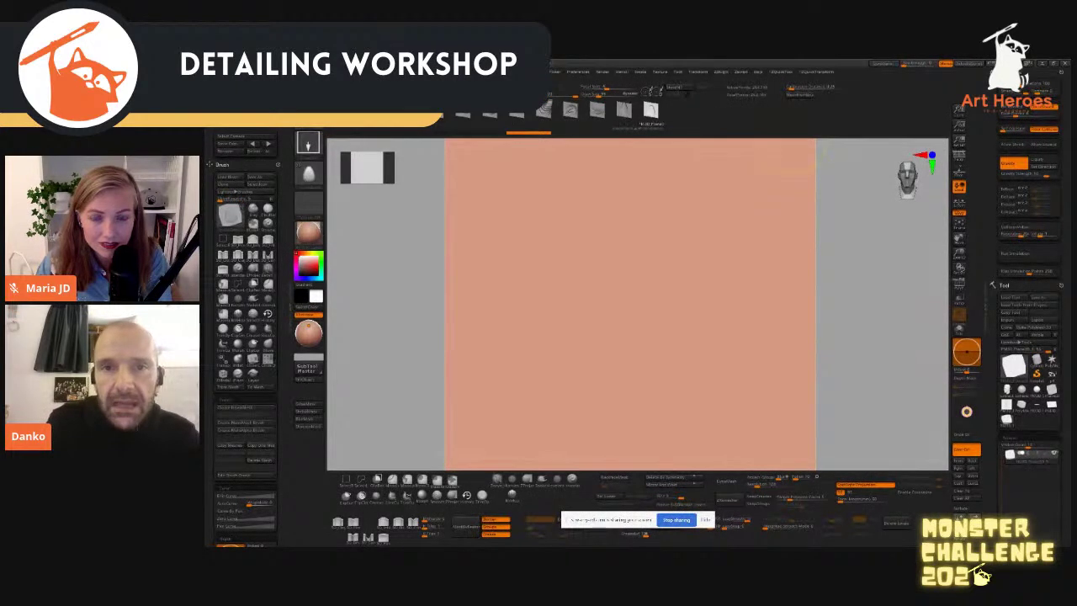
Step: Store the plane's morph target and set the scale brush to the DragDot stroke
click(679, 89)
drag(716, 220, 705, 266)
key(b)
key(m)
key(o)
key(ctrl+z)
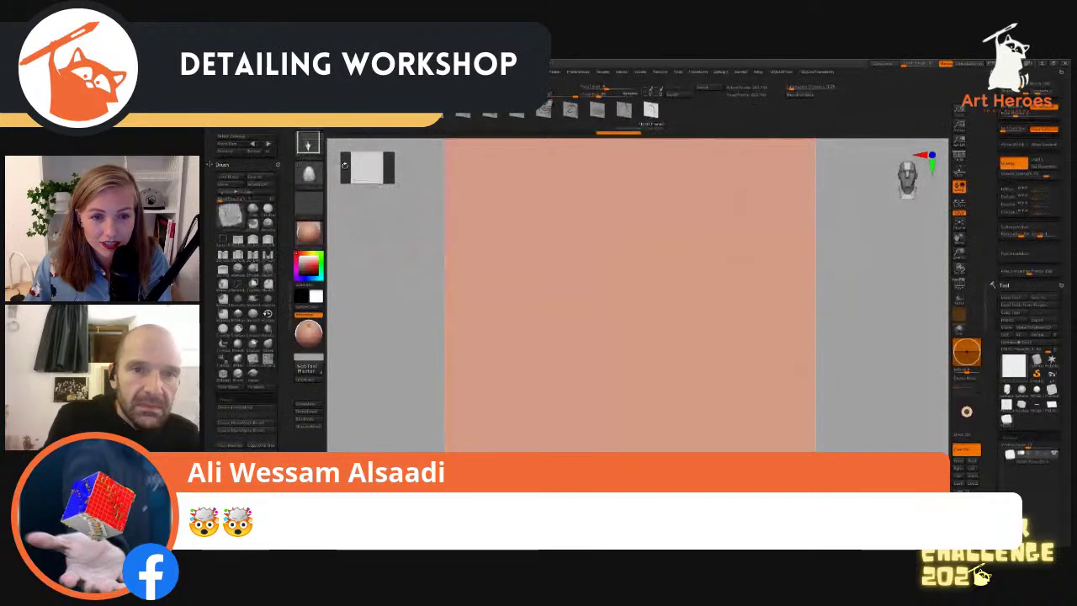
click(308, 143)
click(500, 154)
Step: Try two single scale stamps on the upper part of the plane, undoing each one
drag(646, 241, 642, 279)
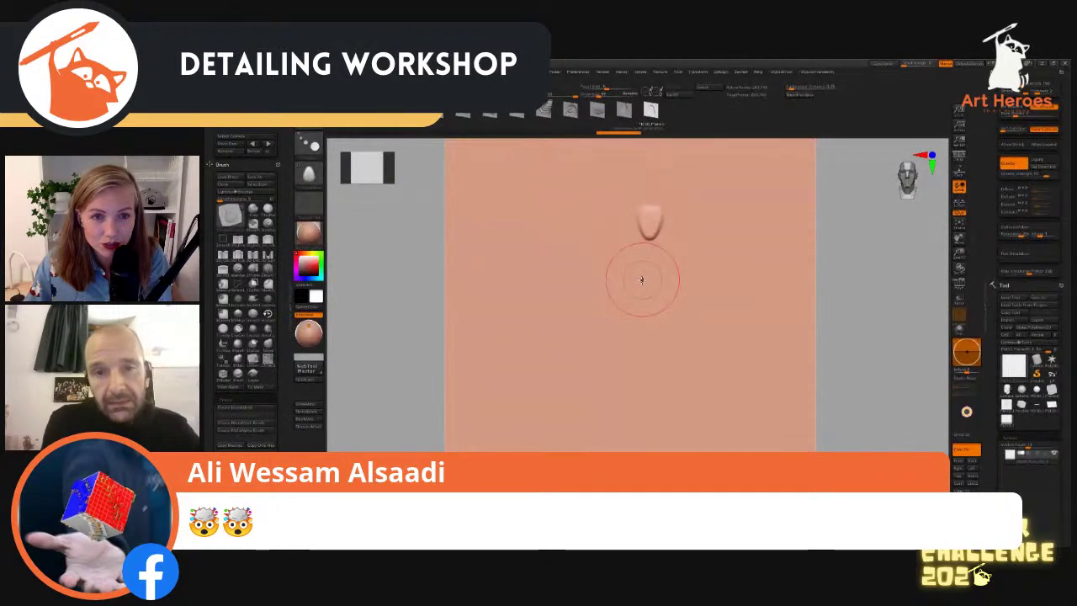
key(ctrl+z)
drag(656, 217, 673, 267)
key(ctrl+z)
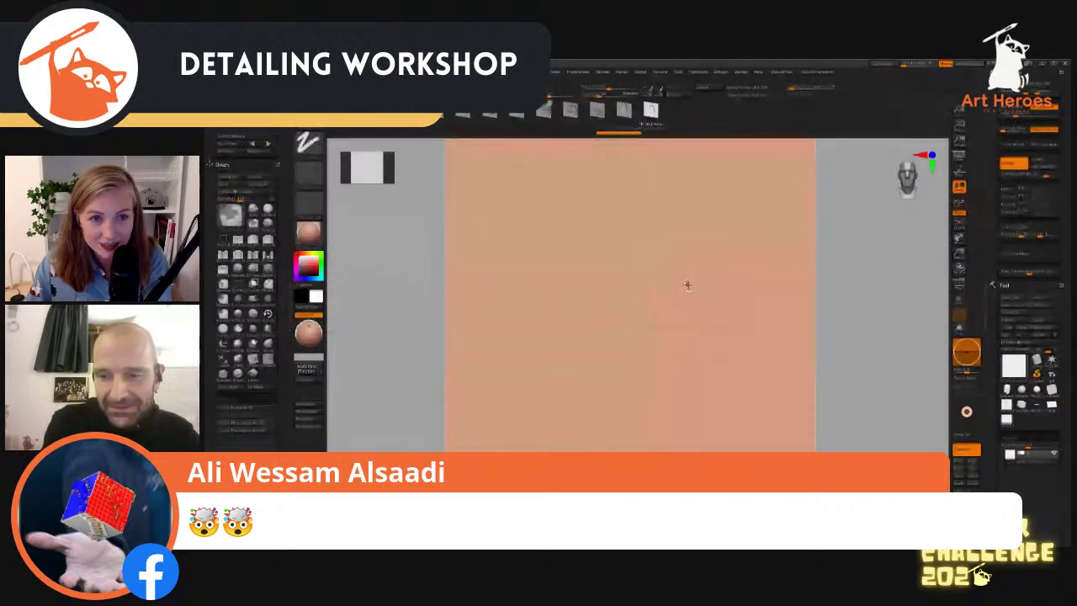
Step: Adjust the draw size and stamp staggered rows of overlapping scales down the plane
key(s)
mouse_move(661, 266)
mouse_down()
mouse_move(661, 256)
mouse_move(659, 276)
mouse_up()
drag(688, 222, 684, 243)
drag(639, 215, 637, 257)
drag(653, 164, 654, 206)
mouse_move(686, 164)
mouse_down()
mouse_move(693, 200)
mouse_move(670, 171)
mouse_move(617, 189)
mouse_move(599, 254)
mouse_move(629, 295)
mouse_up()
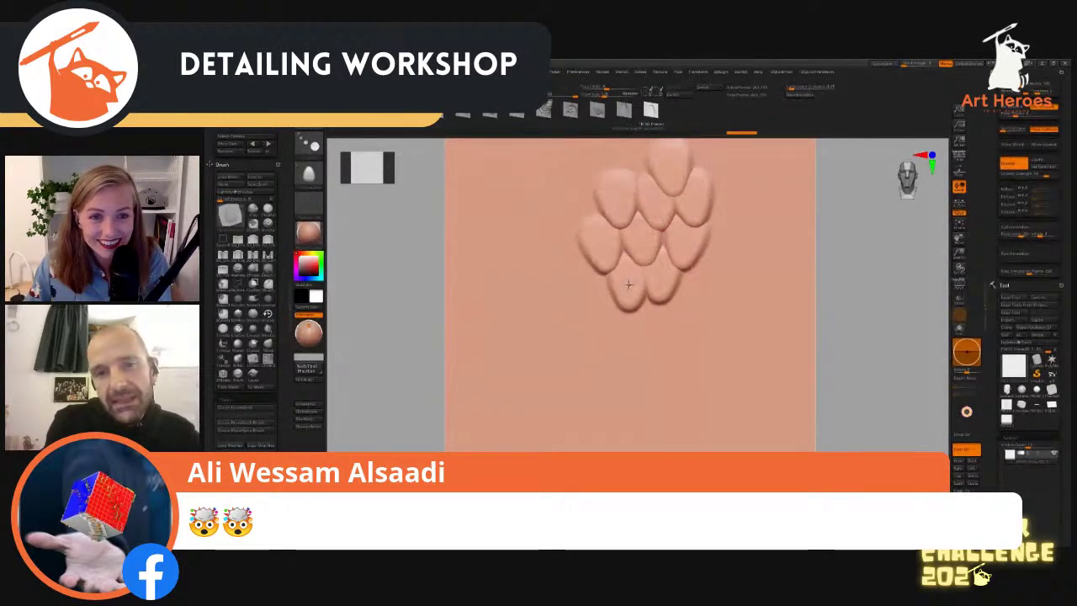
mouse_move(700, 261)
mouse_down()
mouse_move(704, 299)
mouse_move(681, 319)
mouse_move(646, 326)
mouse_up()
mouse_move(596, 281)
mouse_down()
mouse_move(616, 320)
mouse_move(583, 324)
mouse_up()
mouse_move(672, 345)
mouse_down()
mouse_move(674, 368)
mouse_move(597, 374)
mouse_up()
drag(705, 313, 706, 337)
mouse_move(687, 374)
mouse_down()
mouse_move(690, 395)
mouse_move(614, 400)
mouse_up()
drag(574, 370, 576, 392)
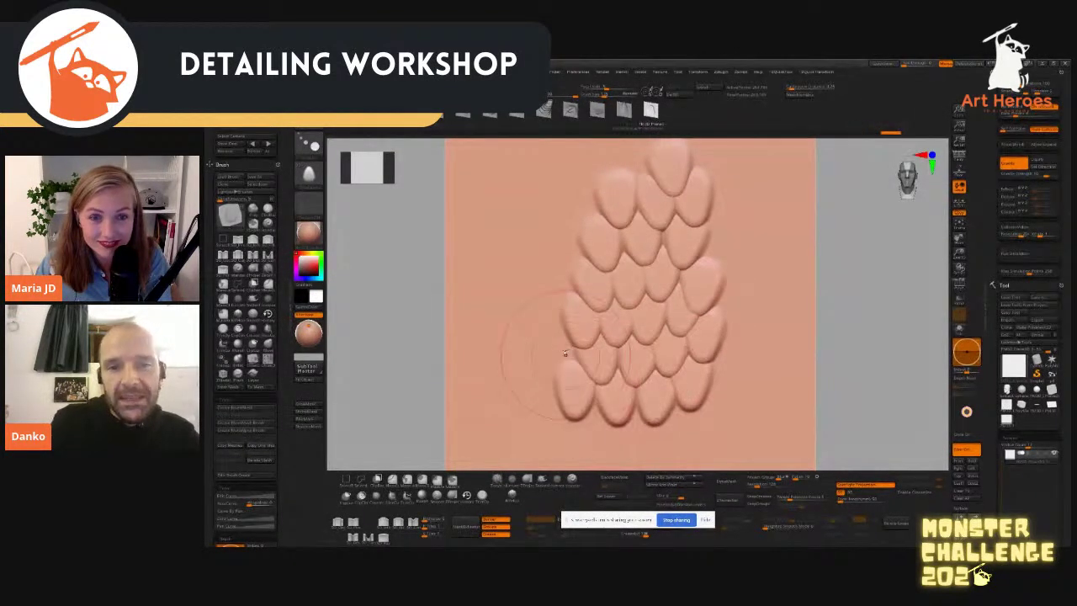
drag(548, 325, 545, 345)
drag(549, 286, 544, 306)
drag(557, 242, 555, 261)
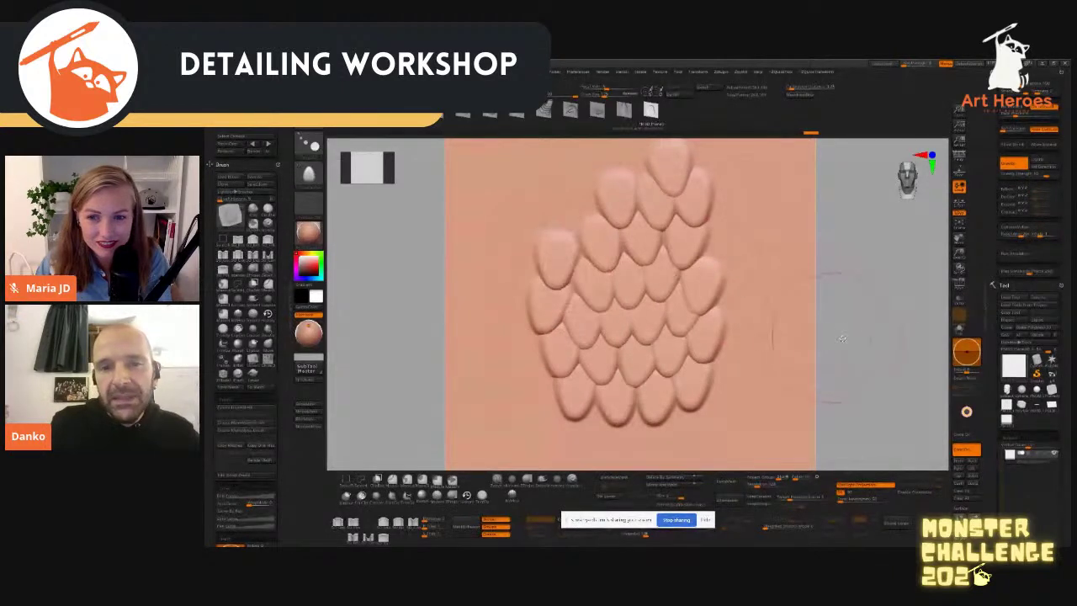
Step: Switch to the head model and undo the branching lines on its temple
alt+drag(855, 306, 740, 293)
drag(674, 236, 671, 244)
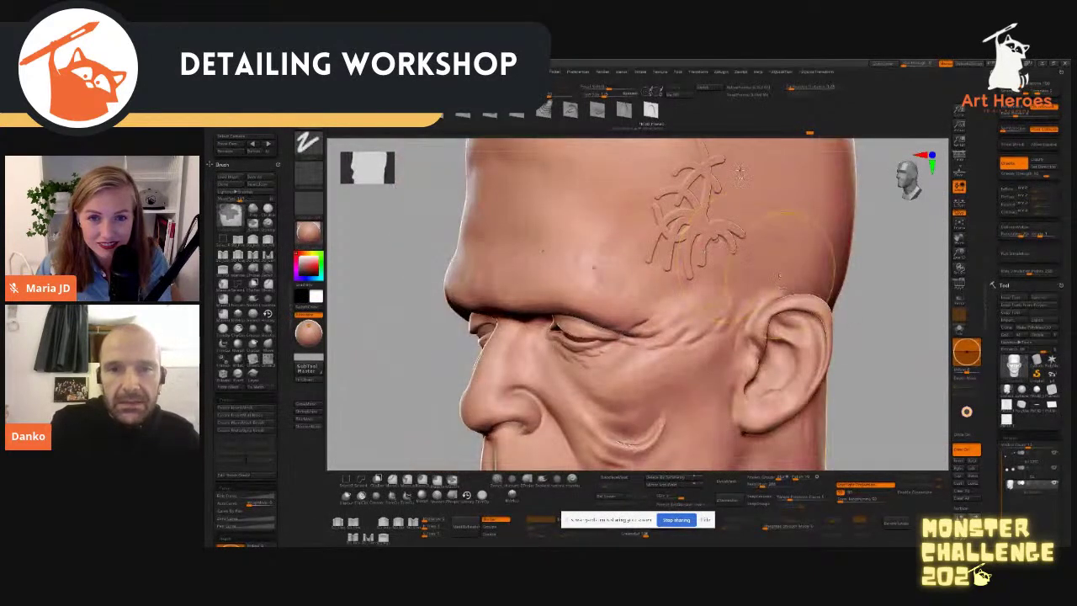
key(ctrl+z)
key(ctrl+z)
key(ctrl+z)
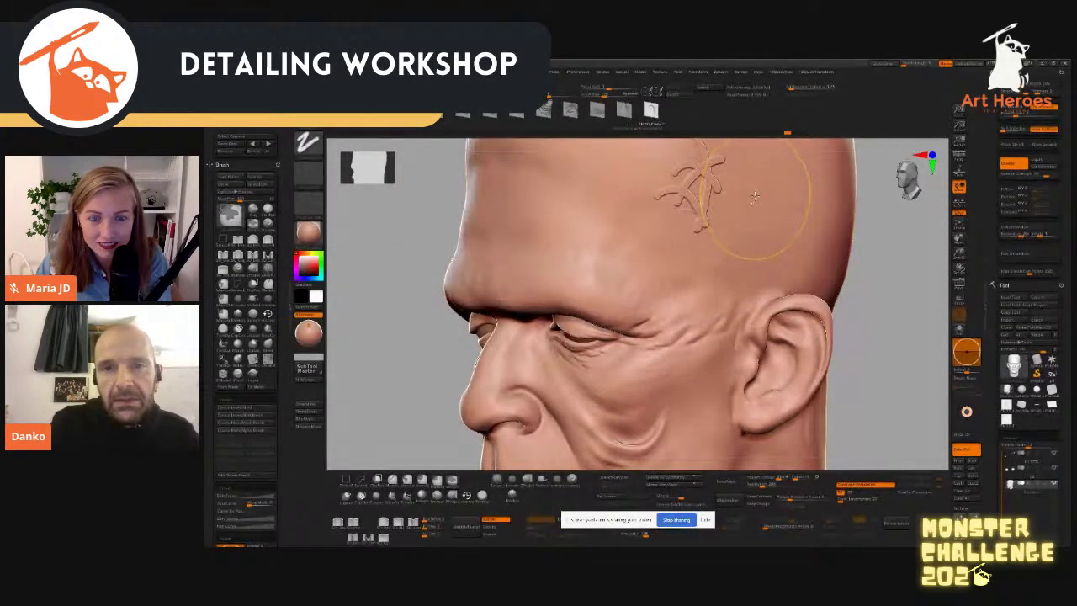
key(ctrl+z)
key(ctrl+z)
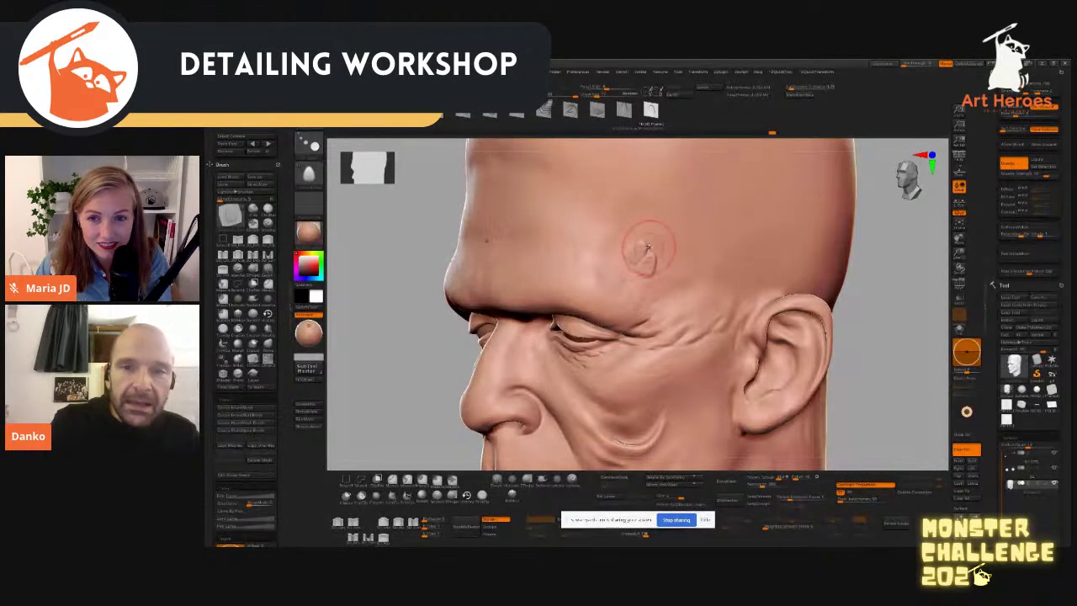
Step: Stamp a small cluster of overlapping scales on the head's temple, adjusting the draw size
drag(642, 228, 655, 229)
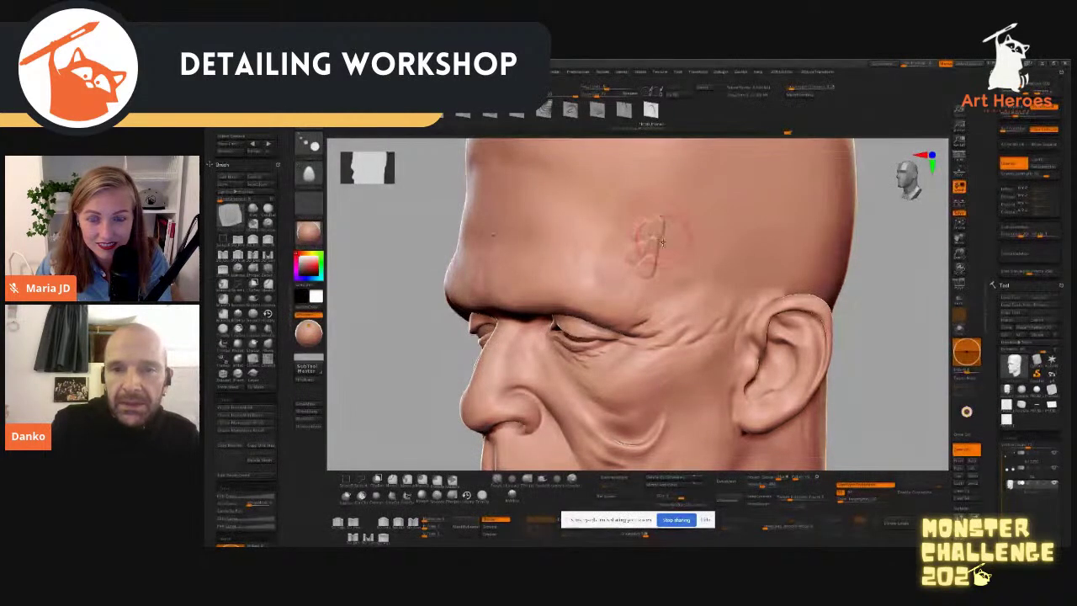
key(s)
drag(669, 203, 672, 188)
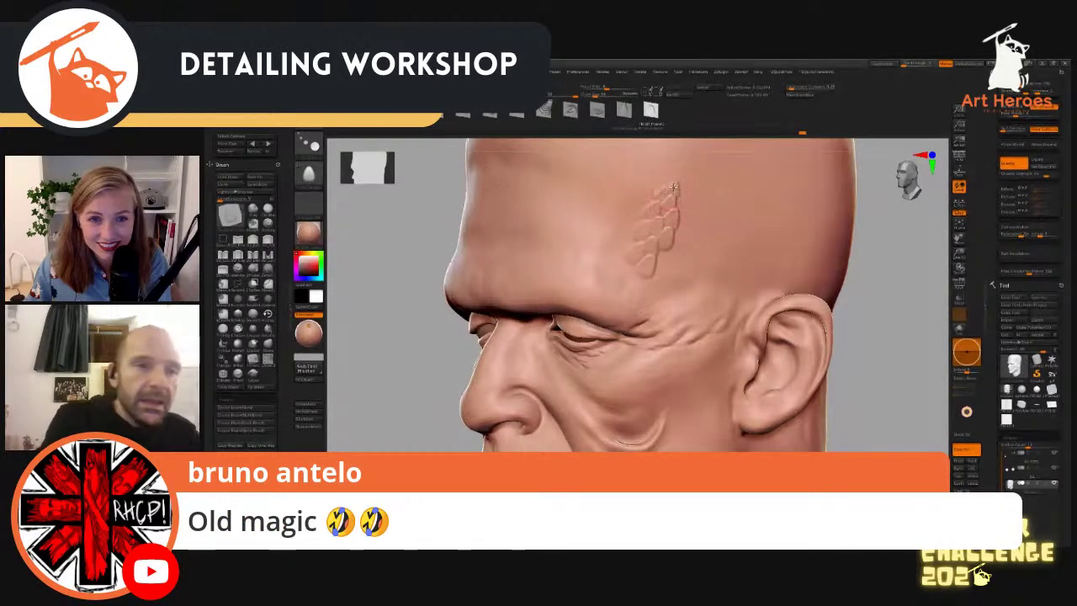
Step: Change the scale brush to the Dots stroke and adjust its LazyMouse step spacing
click(316, 147)
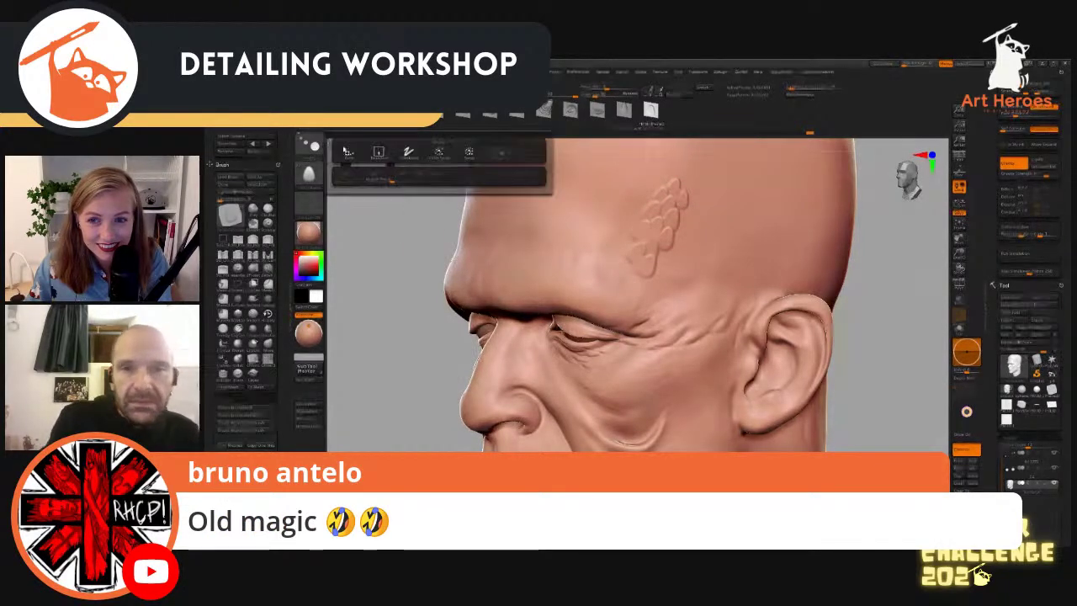
click(378, 154)
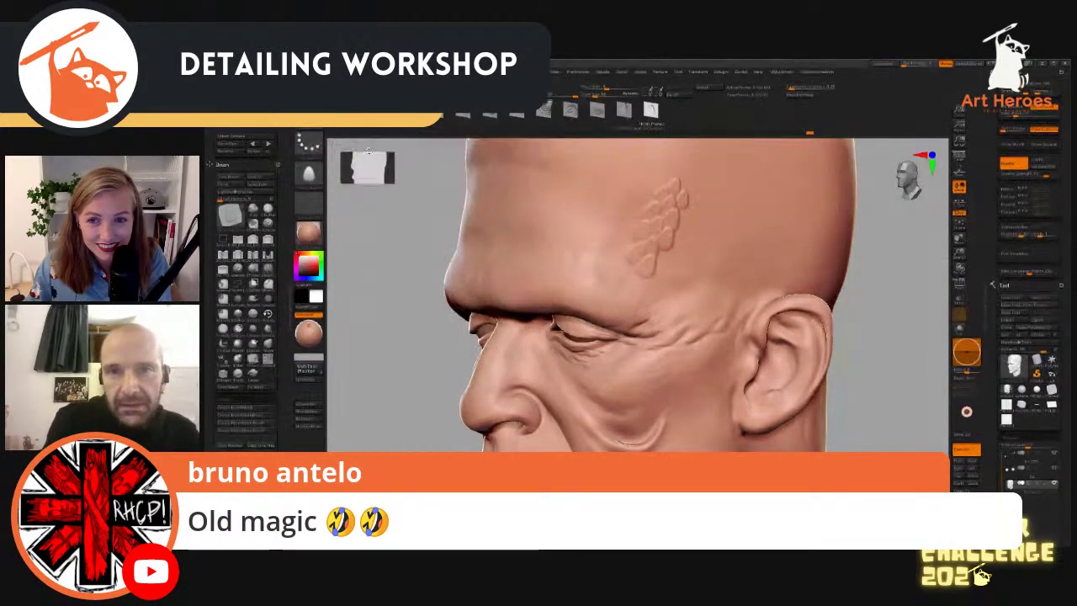
click(697, 72)
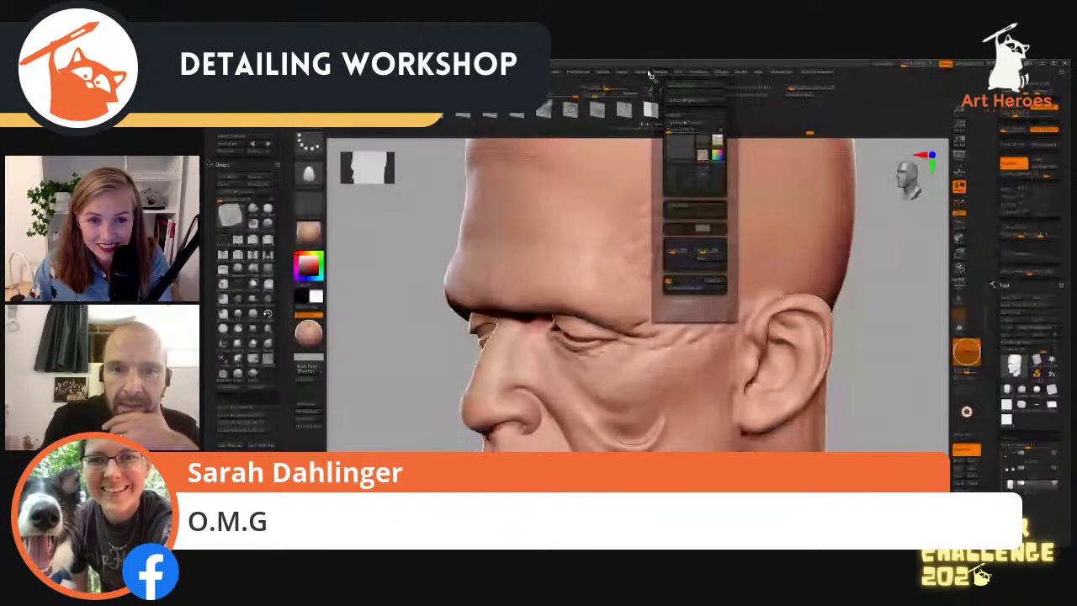
mouse_move(644, 74)
click(659, 177)
click(660, 184)
click(658, 192)
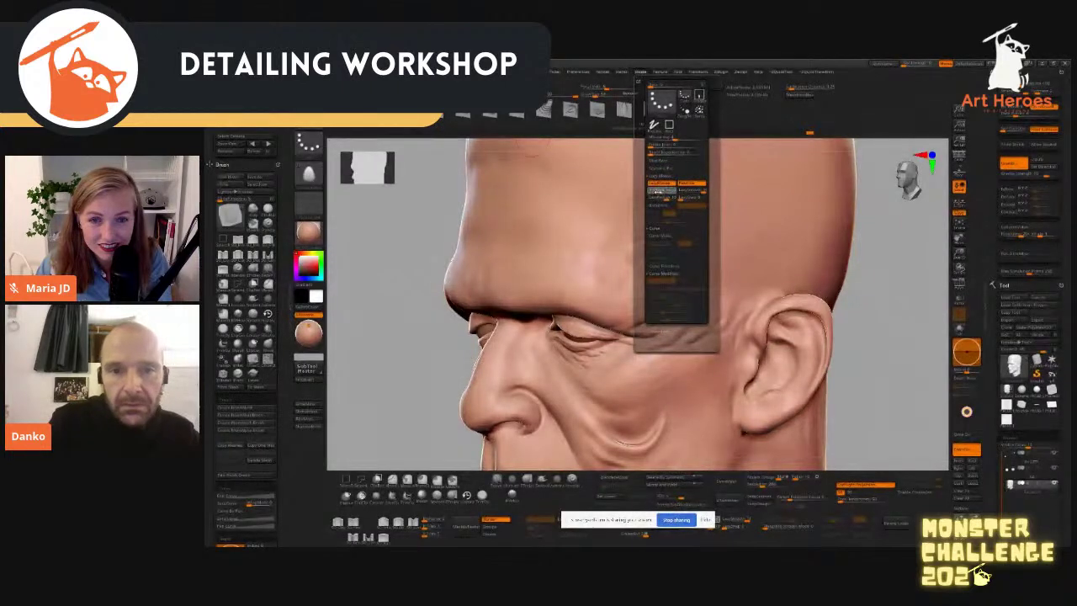
click(656, 191)
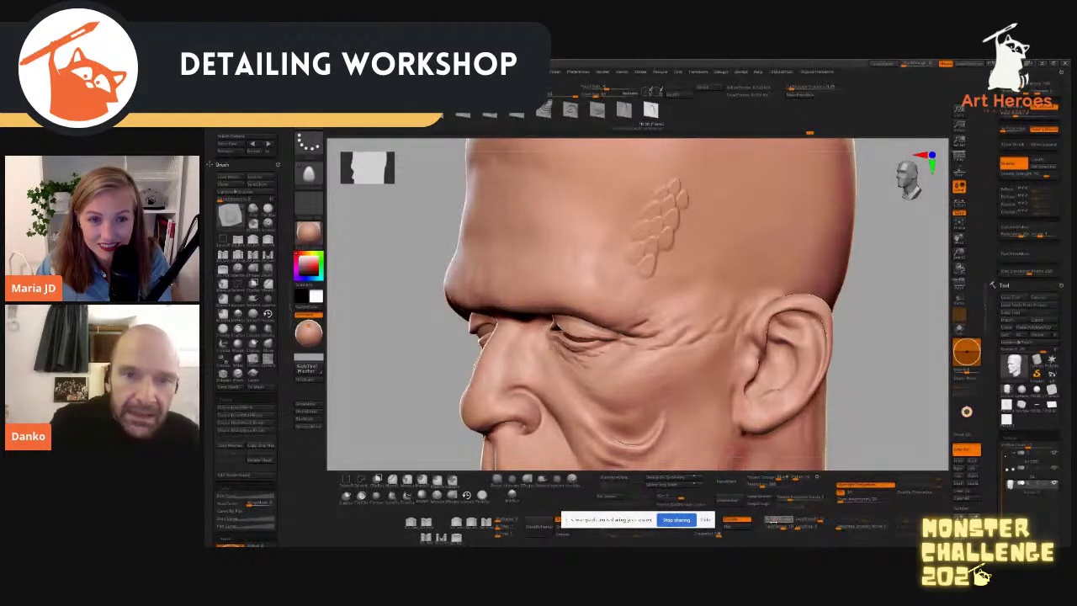
Step: Draw continuous trails of scales up the forehead beside the stamped cluster, undoing the last one
drag(606, 179, 621, 162)
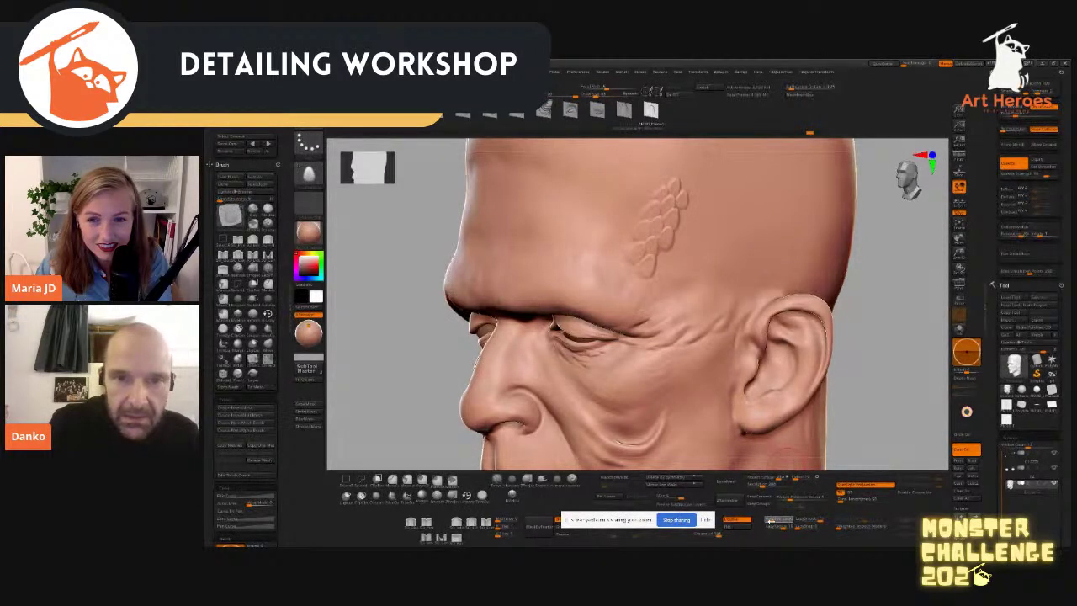
drag(587, 267, 626, 173)
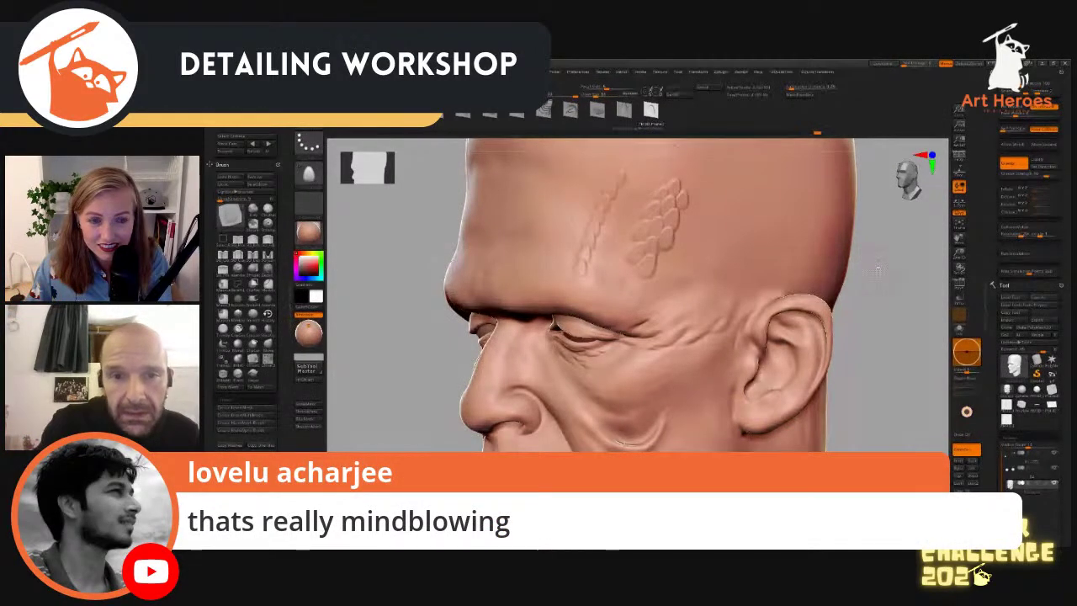
alt+drag(870, 269, 863, 210)
drag(603, 217, 616, 194)
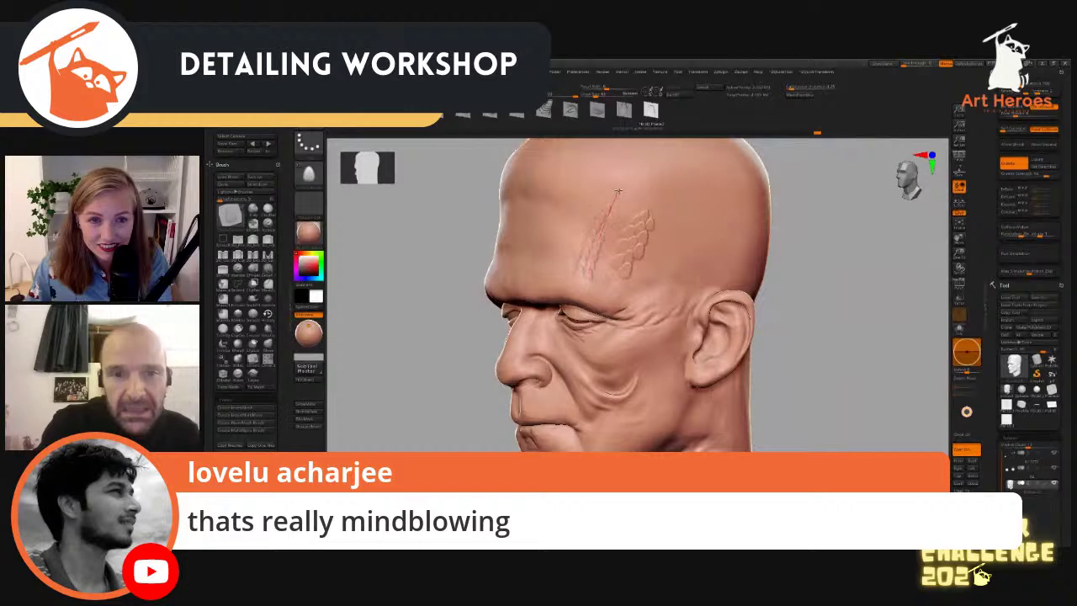
drag(581, 268, 582, 285)
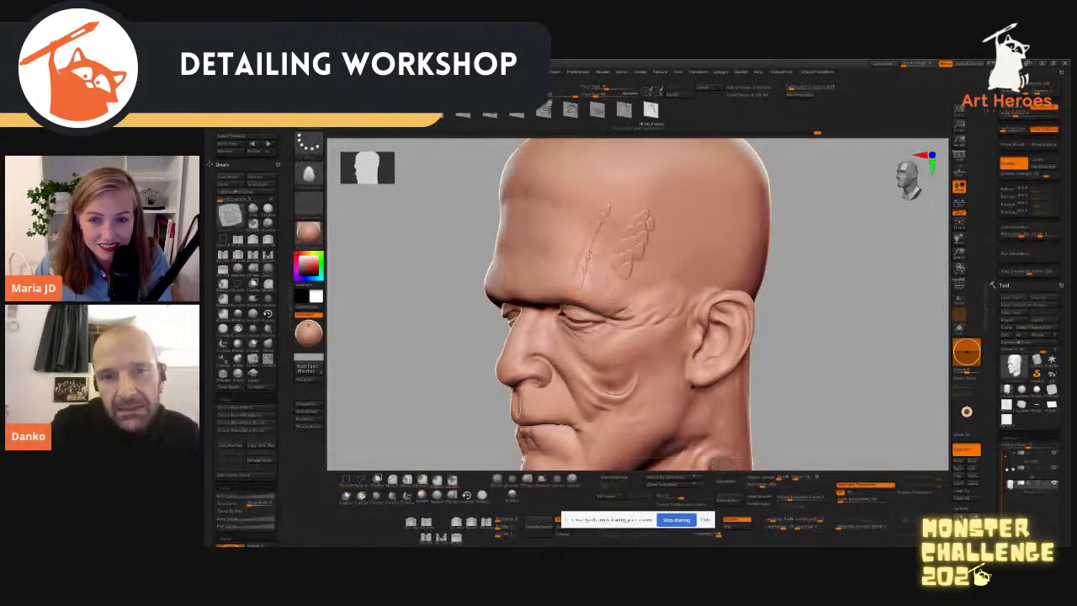
drag(627, 173, 629, 169)
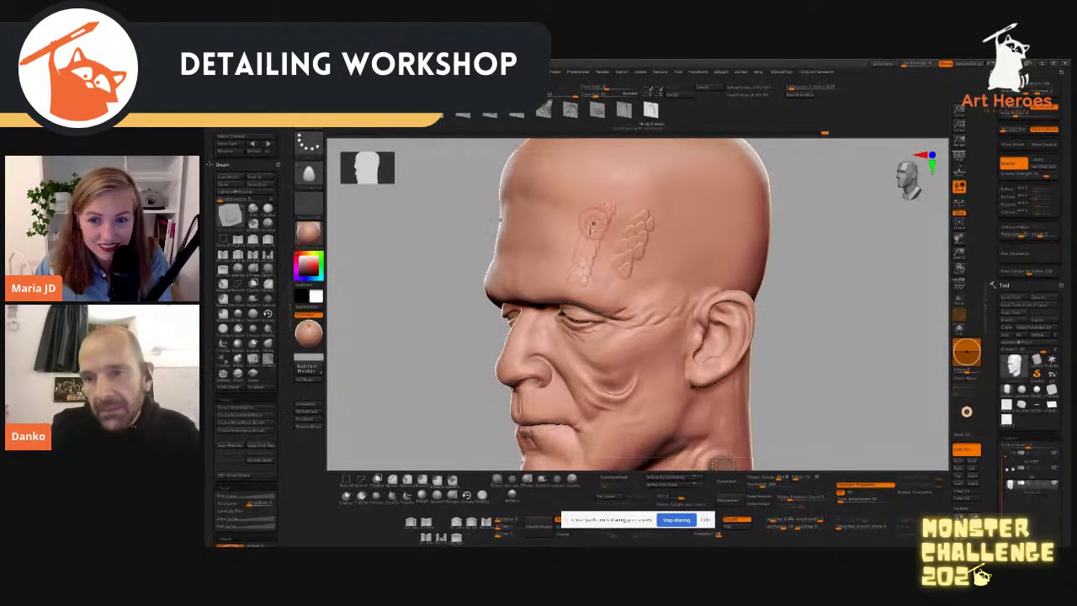
key(ctrl+z)
Step: Switch back to the plane with the scale rows and undo all its scale stamps
click(1006, 422)
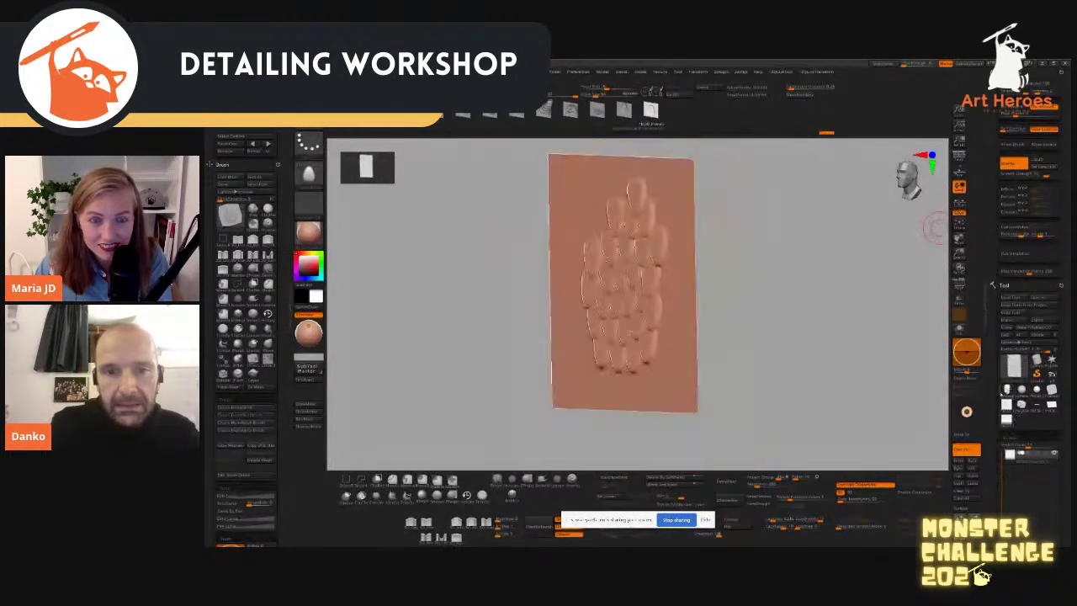
shift+drag(889, 343, 857, 348)
key(ctrl+z)
key(ctrl+z)
key(ctrl+z)
key(ctrl+z)
key(ctrl+z)
key(ctrl+z)
key(ctrl+z)
key(ctrl+z)
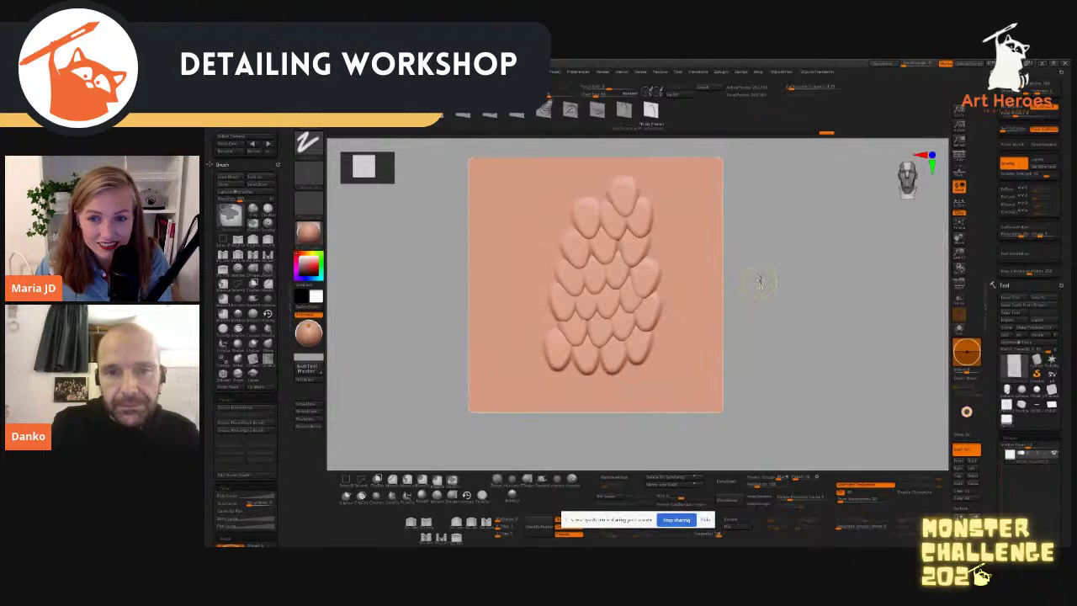
key(ctrl+z)
key(ctrl+z)
key(ctrl+z)
key(ctrl+z)
key(ctrl+z)
key(ctrl+z)
key(ctrl+z)
key(ctrl+z)
key(ctrl+z)
key(ctrl+z)
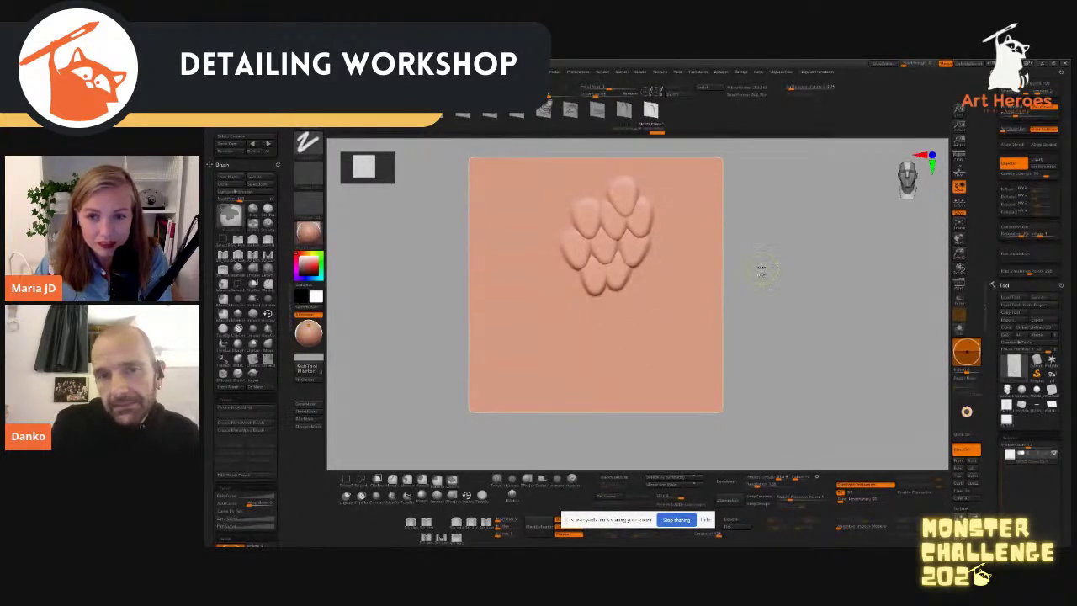
key(ctrl+z)
key(ctrl+z)
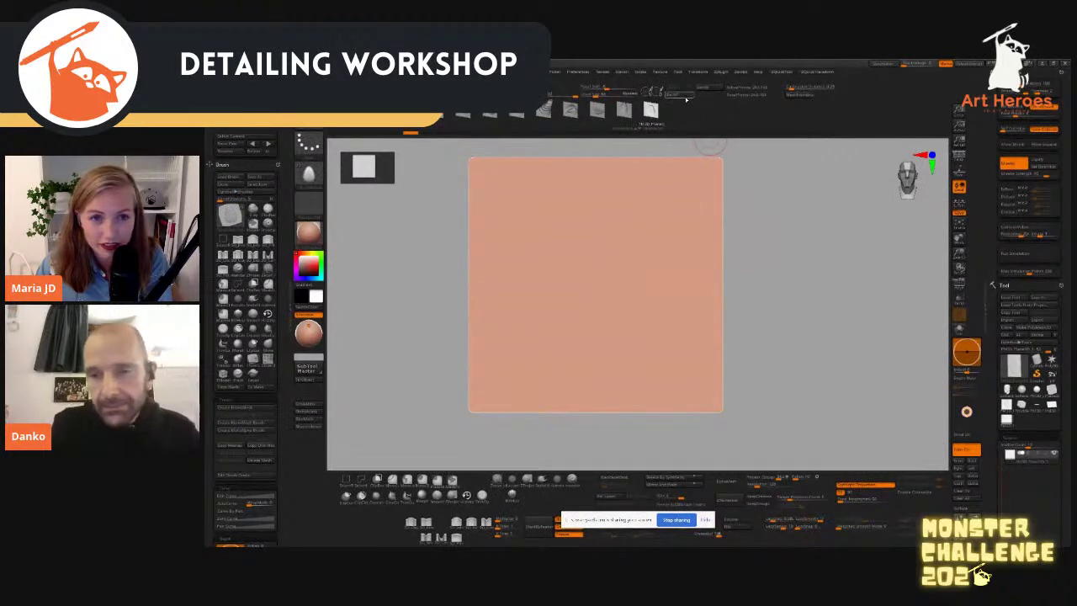
Step: Switch to the plane carrying the single large sculpted scale
scroll(989, 419, down, 3)
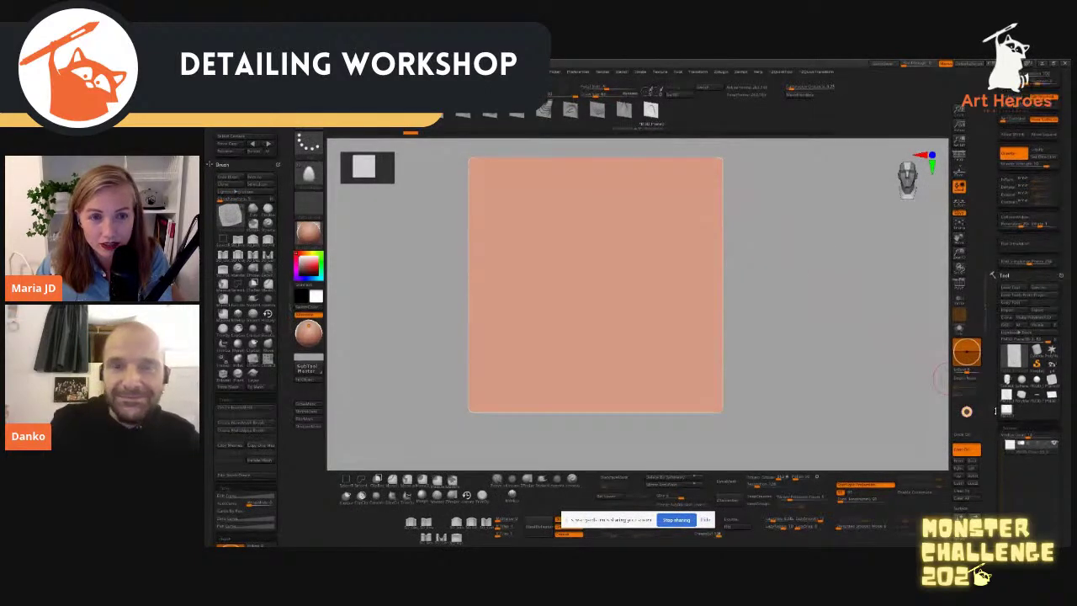
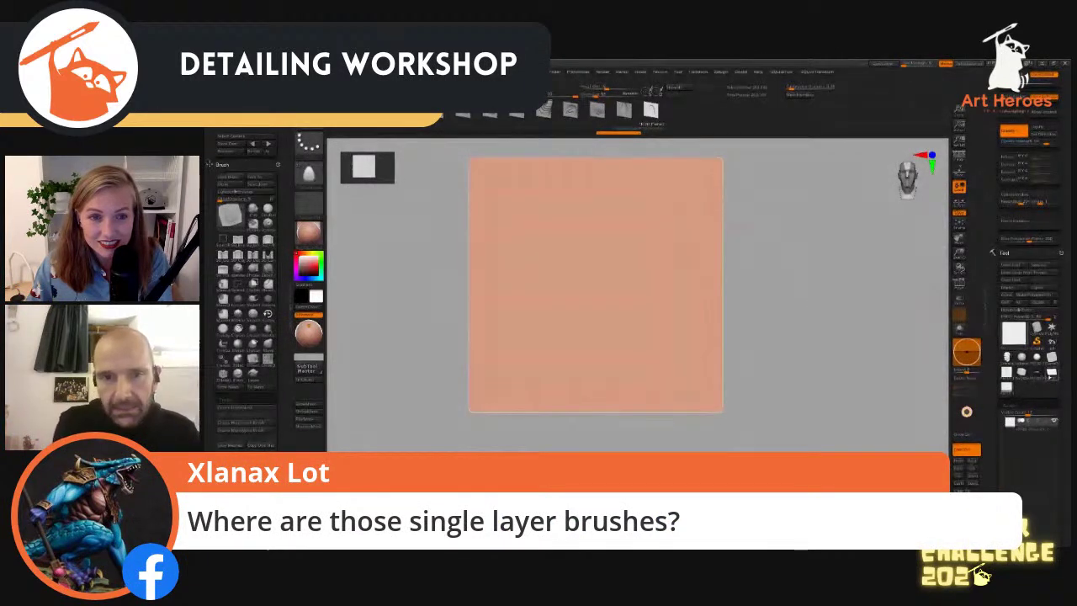
click(1038, 372)
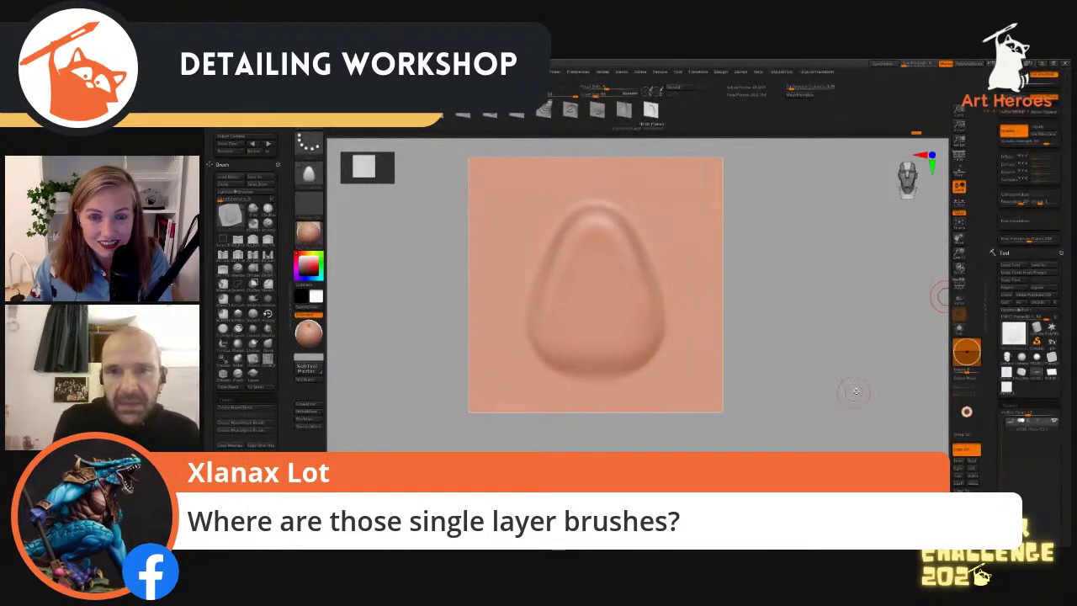
alt+drag(782, 294, 800, 291)
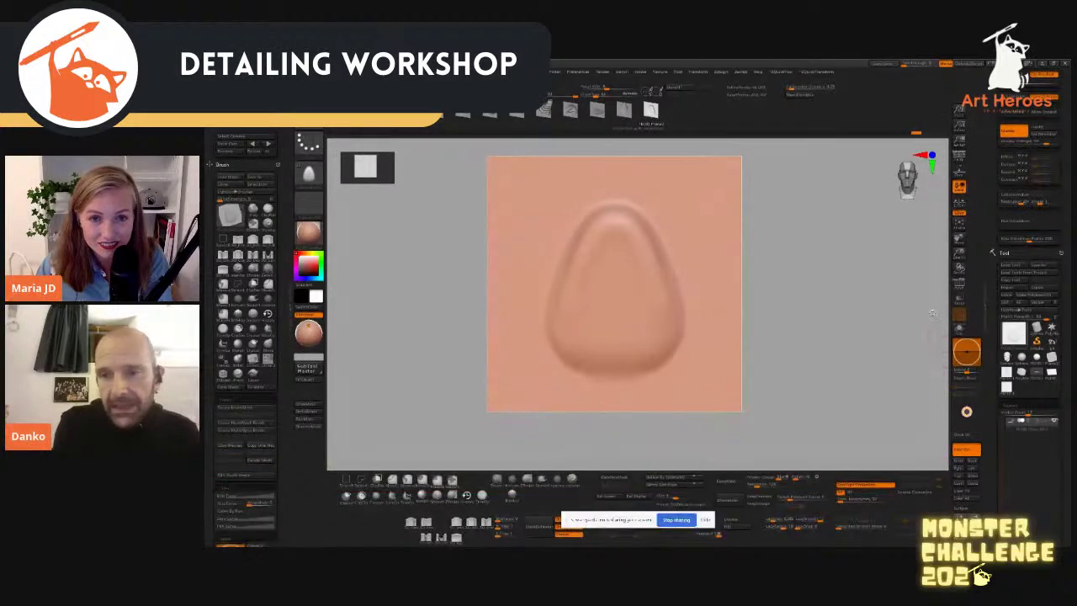
Step: Raise the plane with the large scale to its highest subdivision level and subdivide it once more
drag(986, 356, 984, 207)
drag(989, 380, 992, 215)
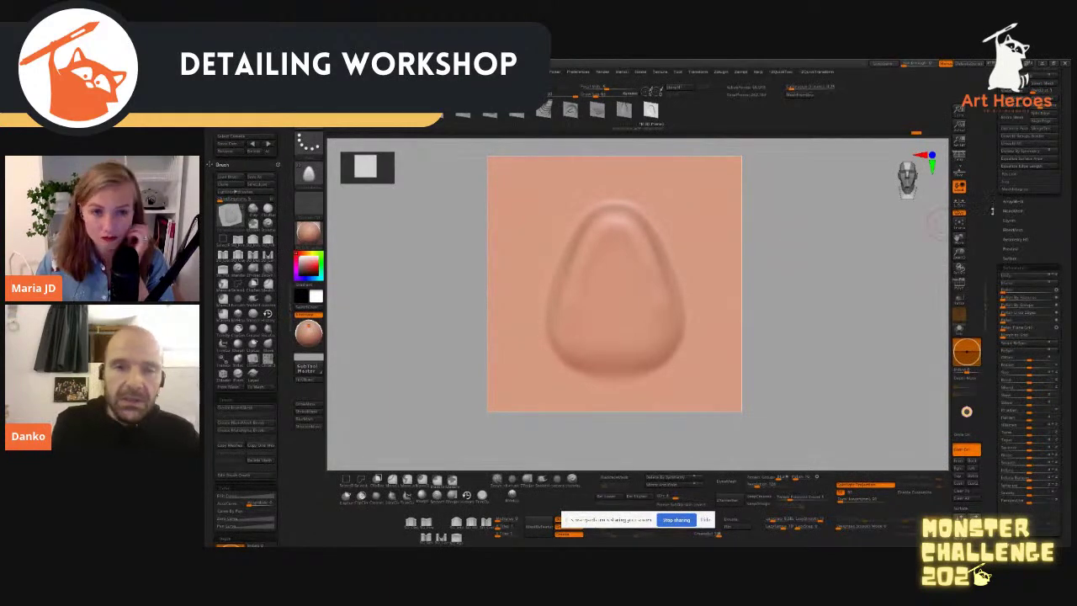
scroll(1026, 239, down, 2)
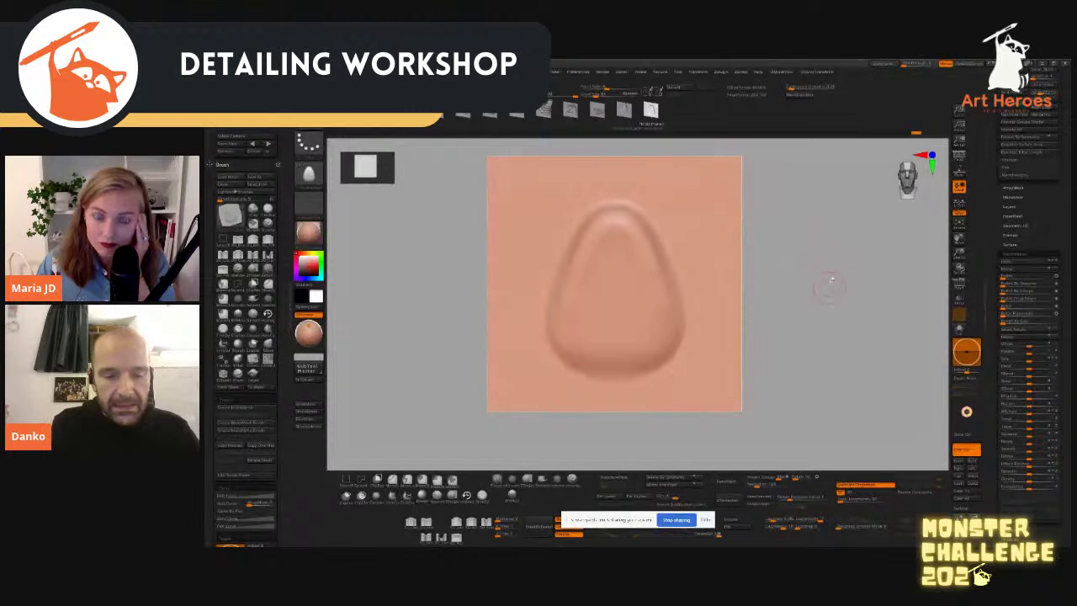
key(ctrl+d)
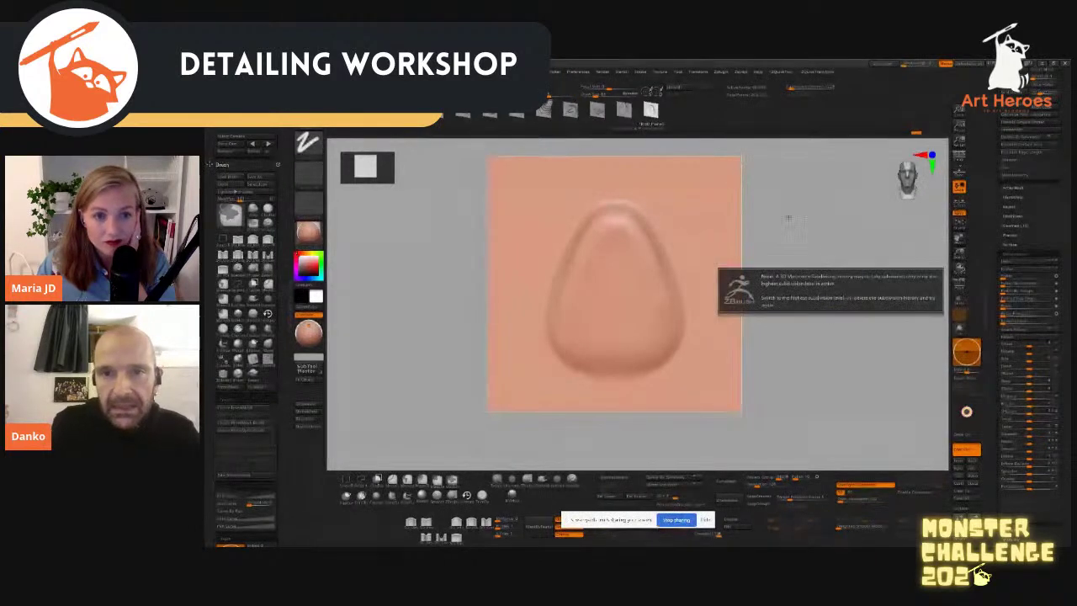
key(d)
key(ctrl+d)
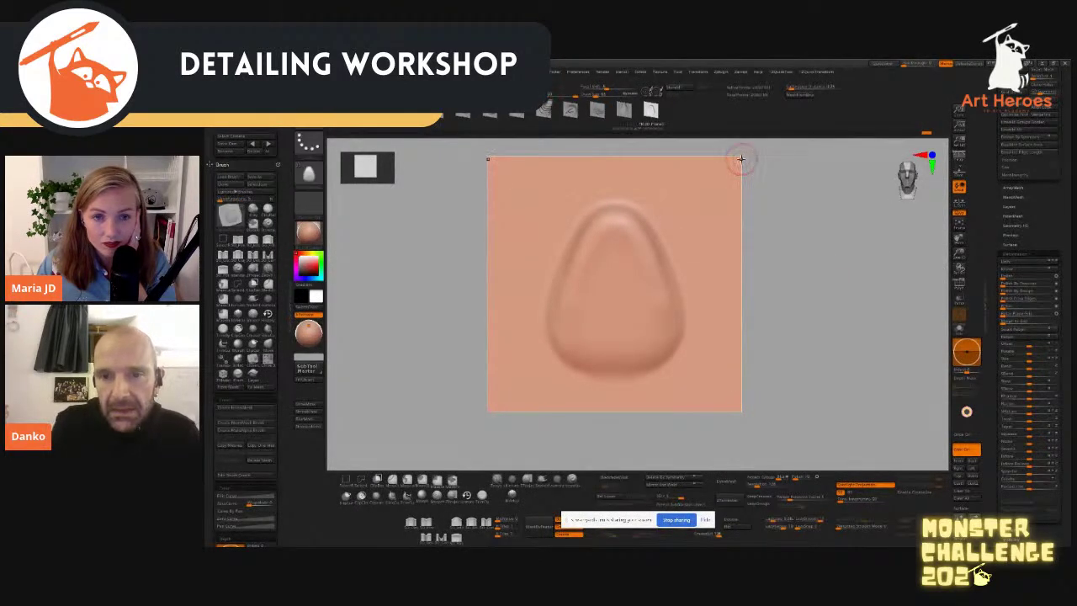
Step: Mask the whole plane with the large scale and test a deformation on it
mouse_move(778, 194)
ctrl+right_down()
mouse_move(841, 361)
mouse_move(861, 294)
ctrl+right_up()
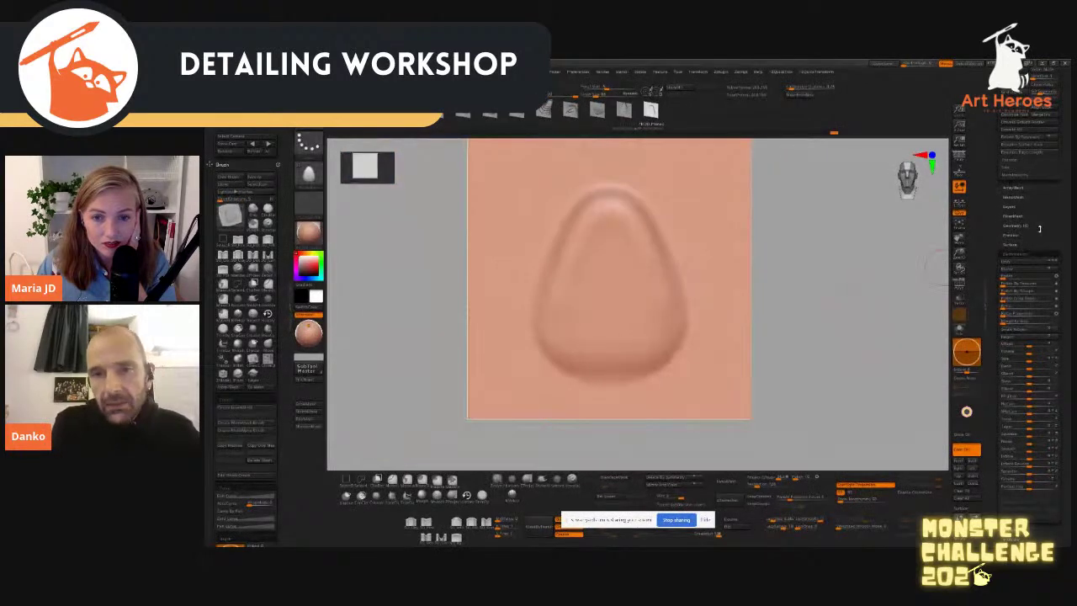
drag(1037, 232, 1034, 166)
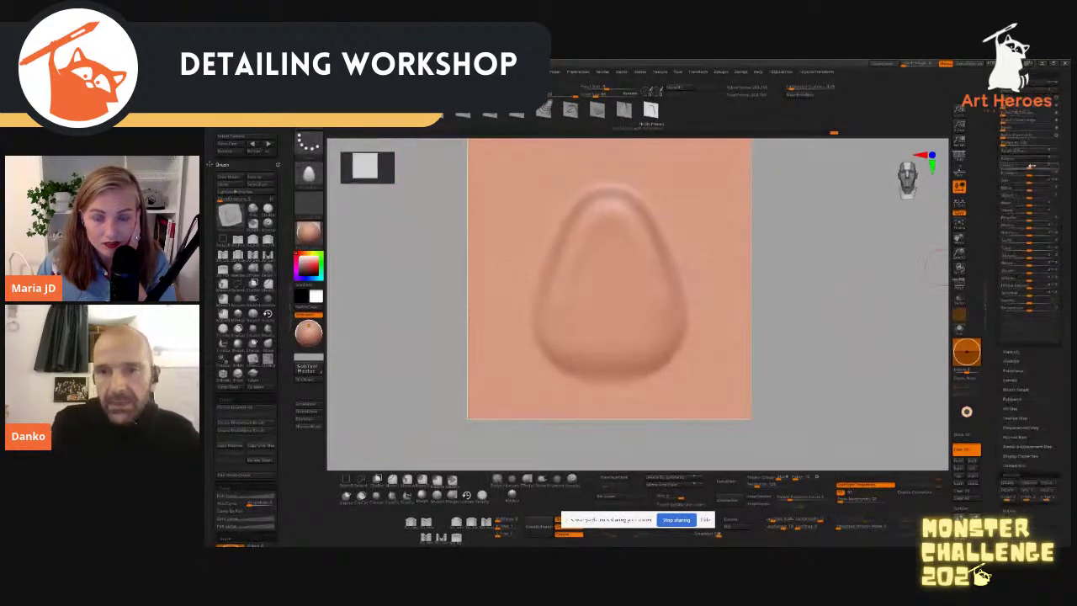
click(1014, 351)
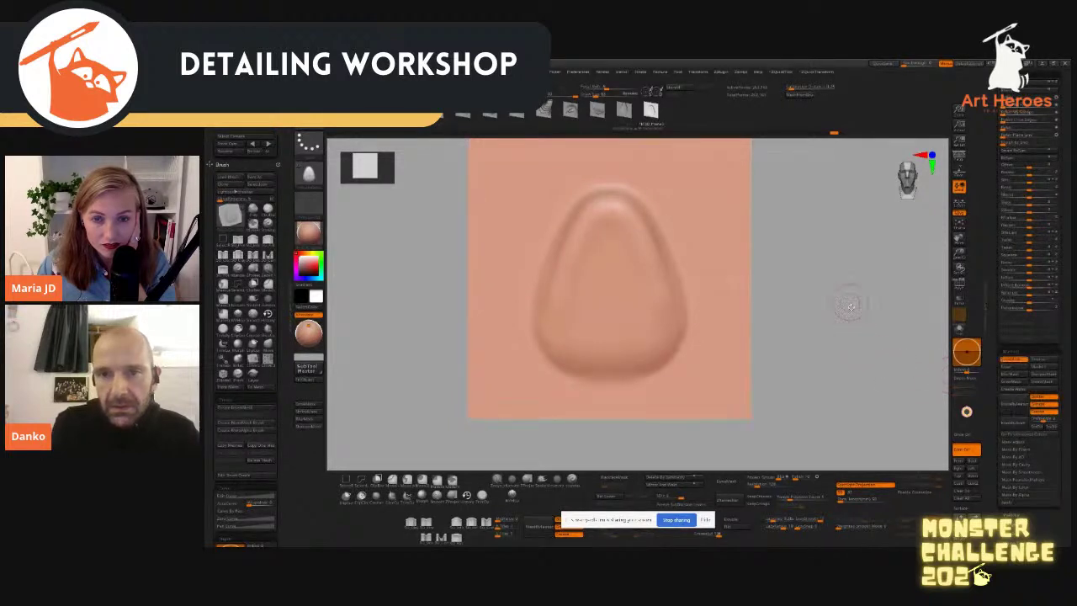
alt+right_drag(850, 303, 856, 368)
ctrl+click(852, 358)
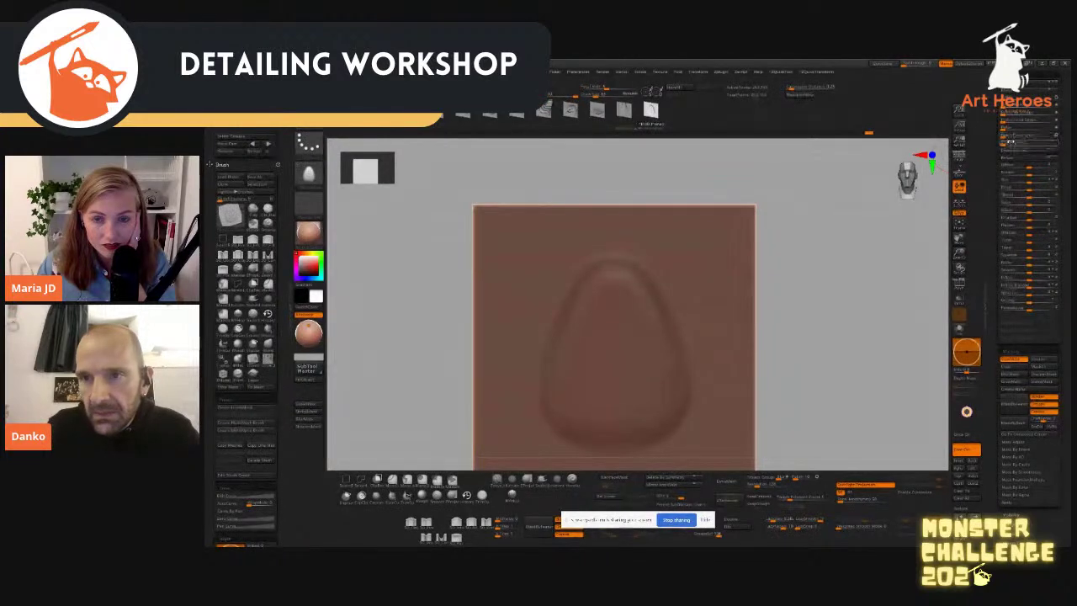
drag(1005, 143, 1028, 140)
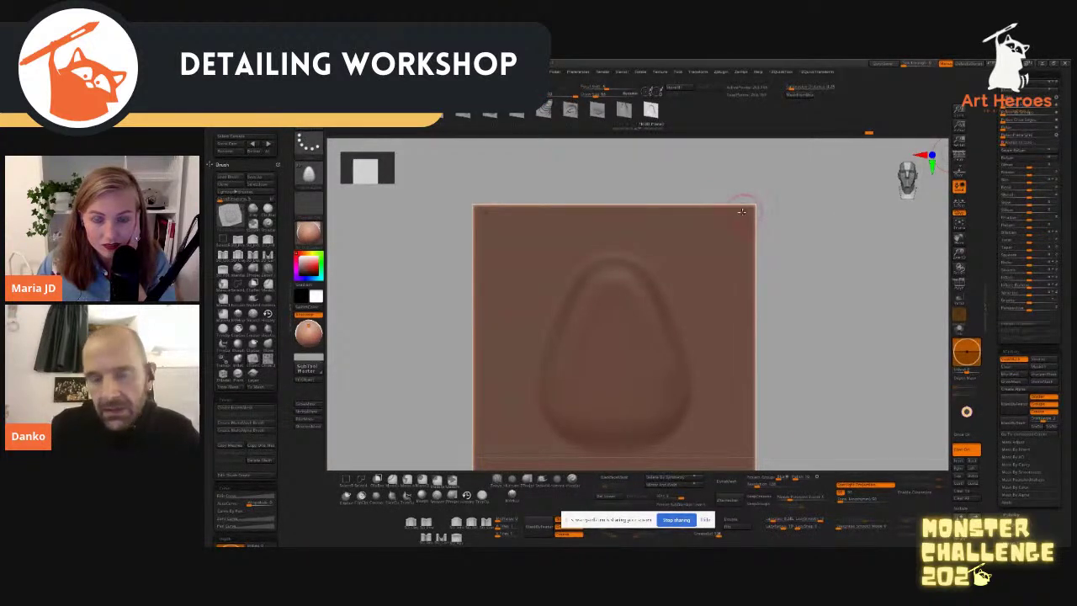
Step: Clear the mask from the plane and create a new brush from the large sculpted scale
ctrl+drag(886, 300, 871, 254)
alt+drag(868, 318, 875, 332)
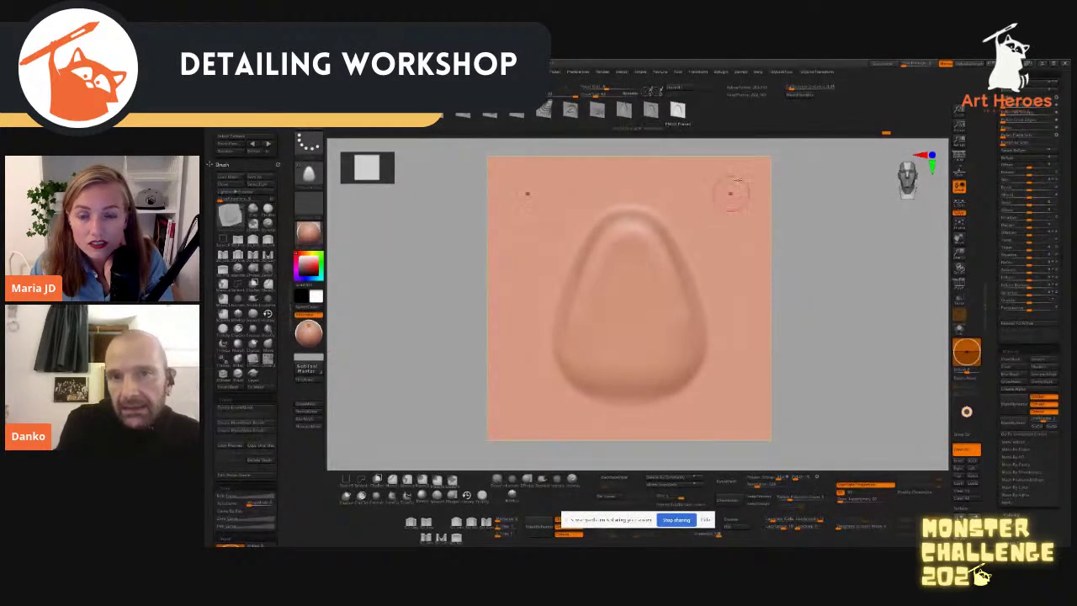
click(244, 427)
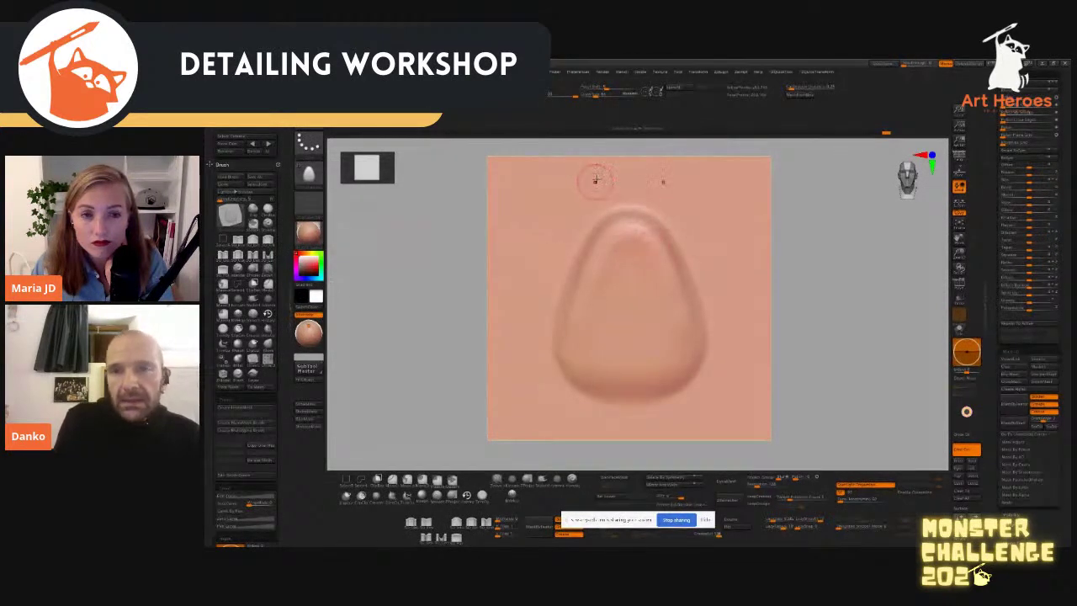
Step: Switch to the head model and delete its stored morph target
drag(998, 166, 1012, 275)
drag(990, 141, 992, 295)
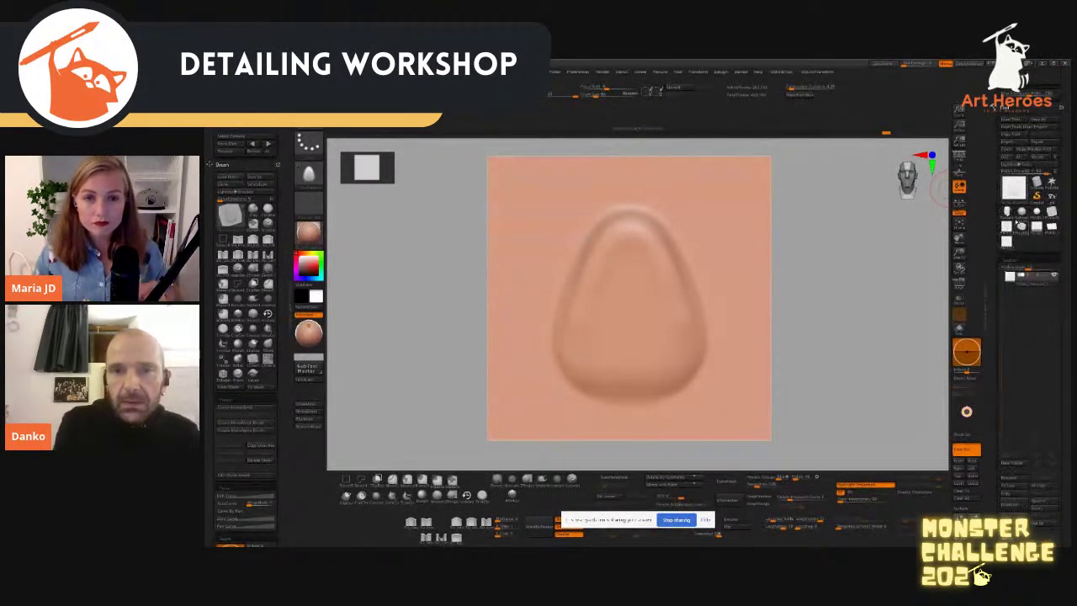
click(1006, 213)
mouse_move(867, 257)
alt+mouse_down()
mouse_move(863, 312)
mouse_move(745, 313)
alt+mouse_up()
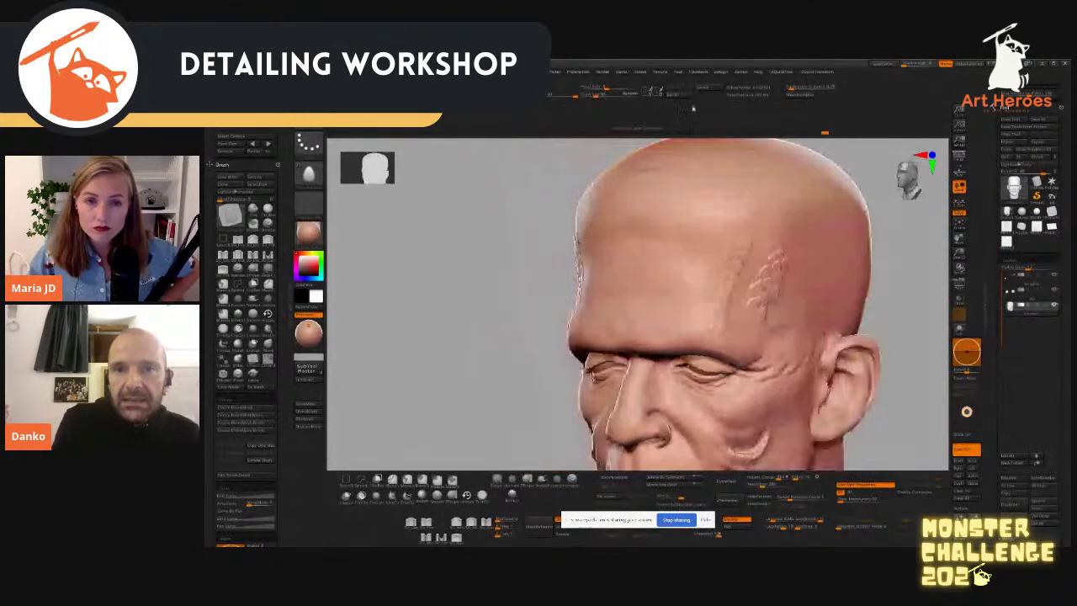
click(679, 95)
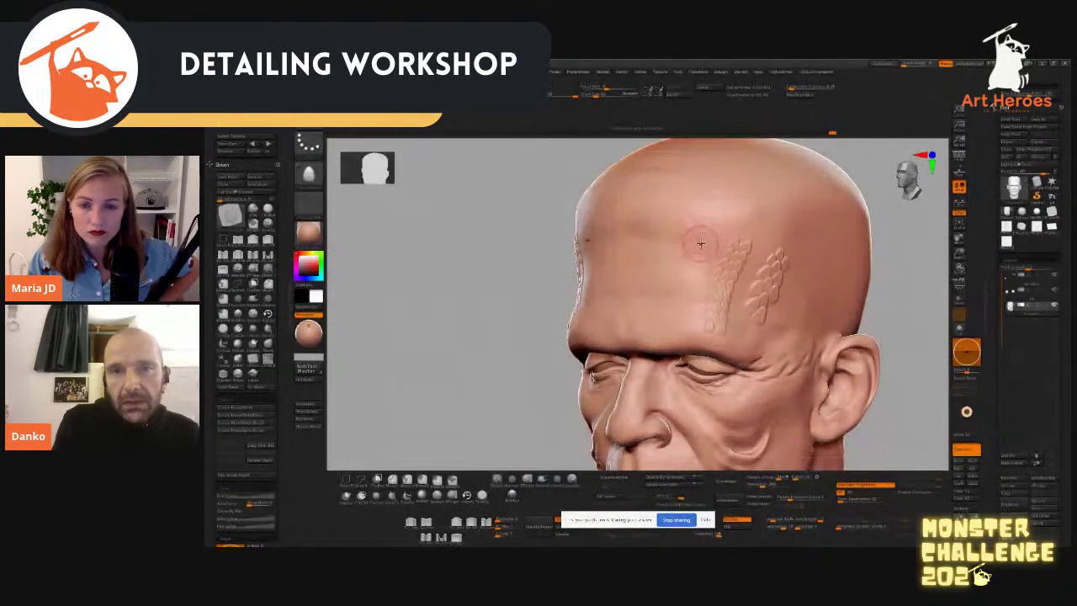
Step: Set the scale brush to the DragRect stroke and place a trial scale on the forehead, undoing the attempt
shift+drag(732, 168, 709, 272)
click(309, 143)
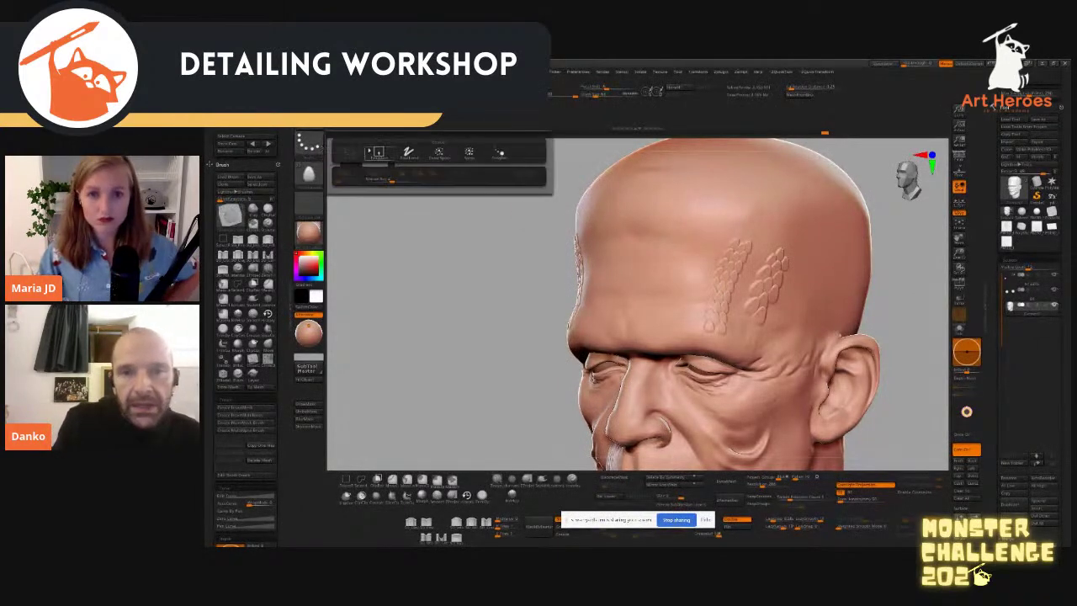
click(378, 152)
mouse_move(687, 230)
mouse_down()
mouse_move(697, 204)
mouse_move(702, 223)
mouse_move(712, 211)
mouse_move(683, 207)
mouse_move(711, 203)
mouse_up()
key(ctrl+z)
key(ctrl+z)
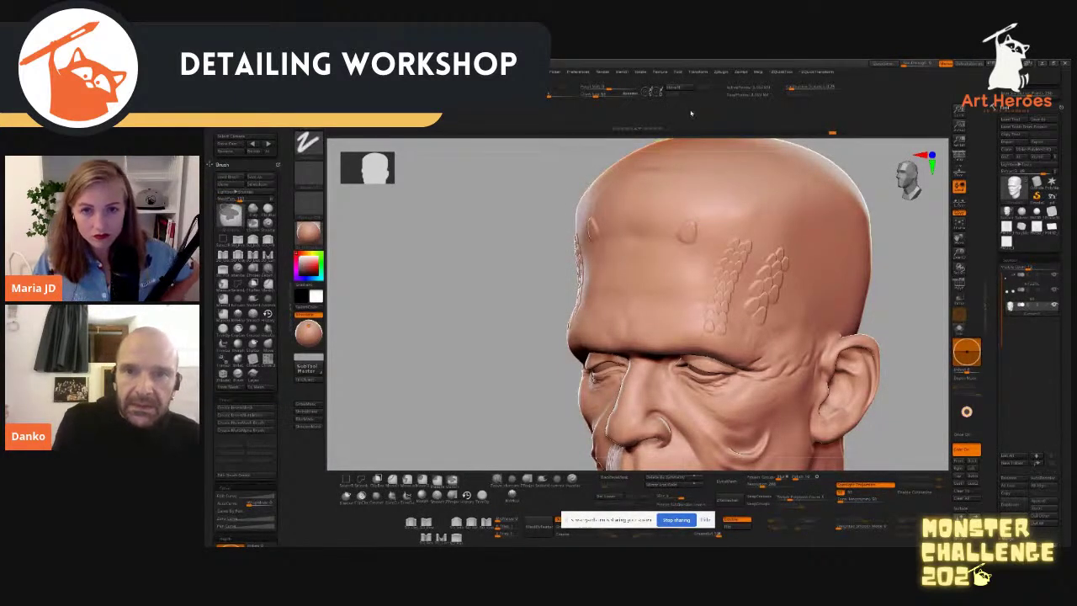
Step: Store a new morph target on the head and build a cluster of large overlapping scales beside the forehead trails
drag(701, 232, 704, 220)
mouse_move(684, 257)
mouse_down()
mouse_move(688, 224)
mouse_move(707, 232)
mouse_up()
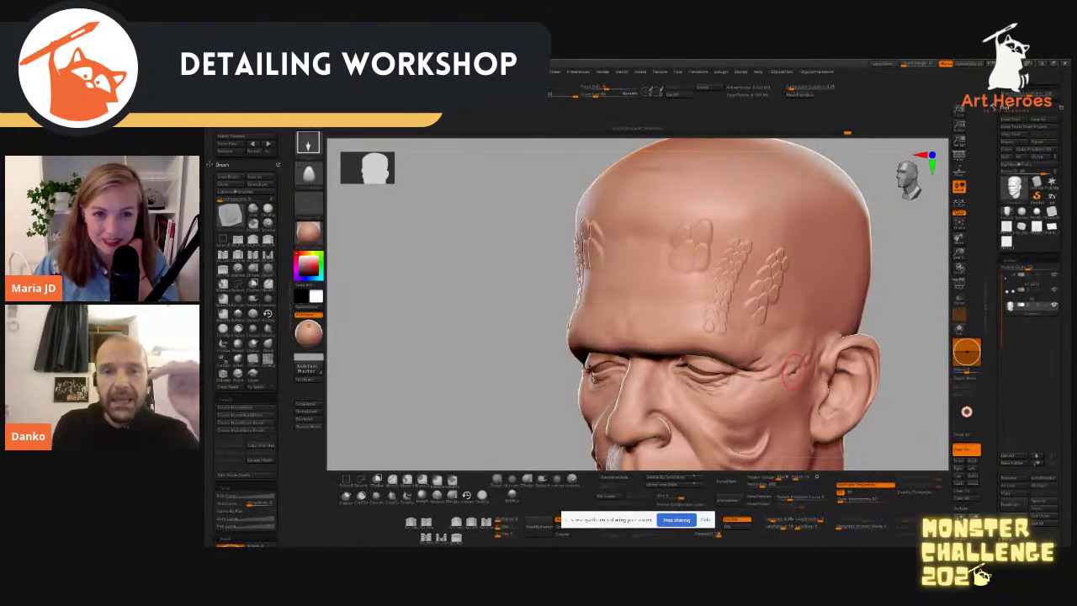
mouse_move(691, 280)
mouse_down()
mouse_move(689, 253)
mouse_move(673, 281)
mouse_move(656, 277)
mouse_move(667, 239)
mouse_move(686, 215)
mouse_move(709, 219)
mouse_up()
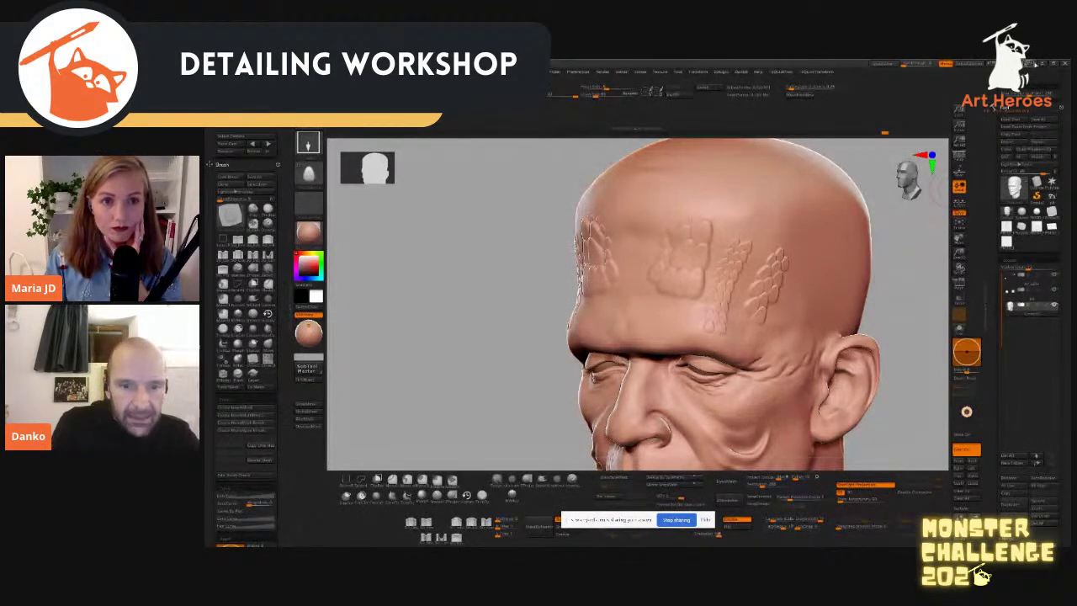
Step: Switch to the browser and examine the scale and skin detail on the Medusa and giant tortoise artworks
click(1042, 64)
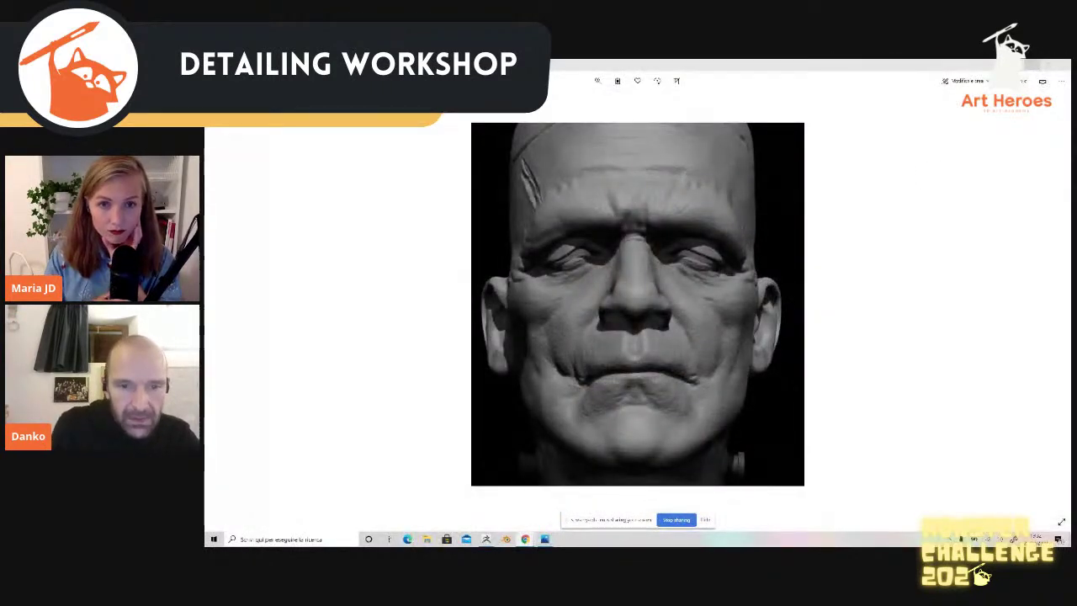
mouse_move(525, 539)
click(525, 505)
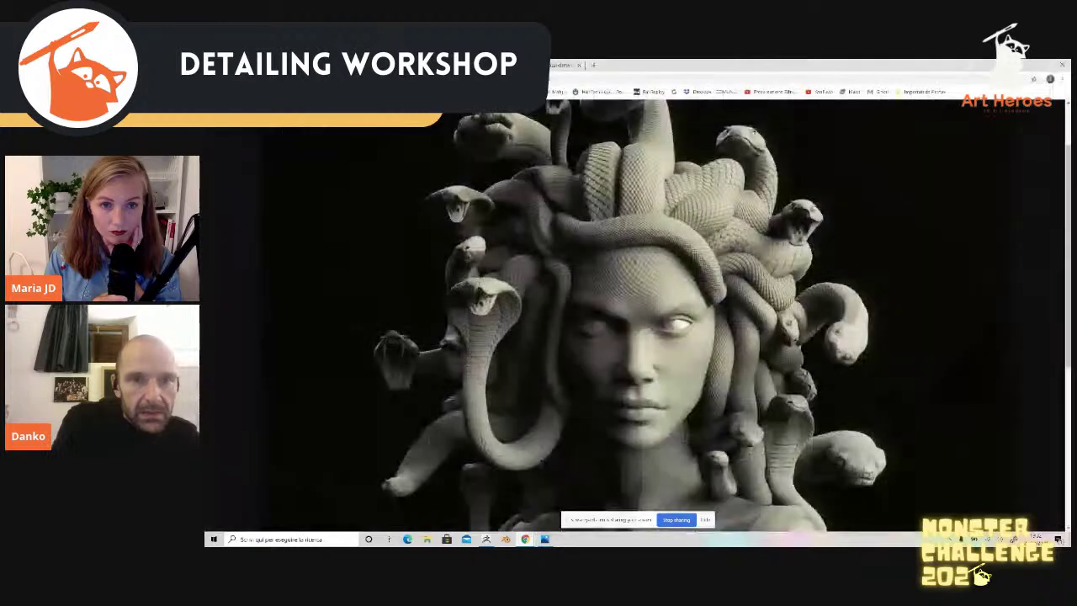
scroll(638, 315, down, 1)
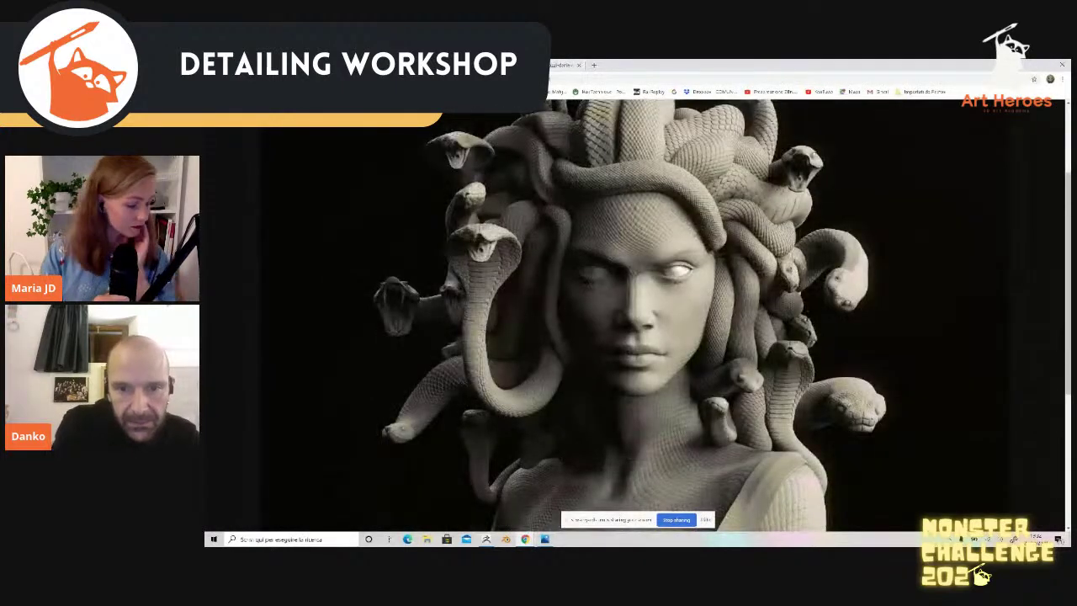
click(556, 65)
click(626, 414)
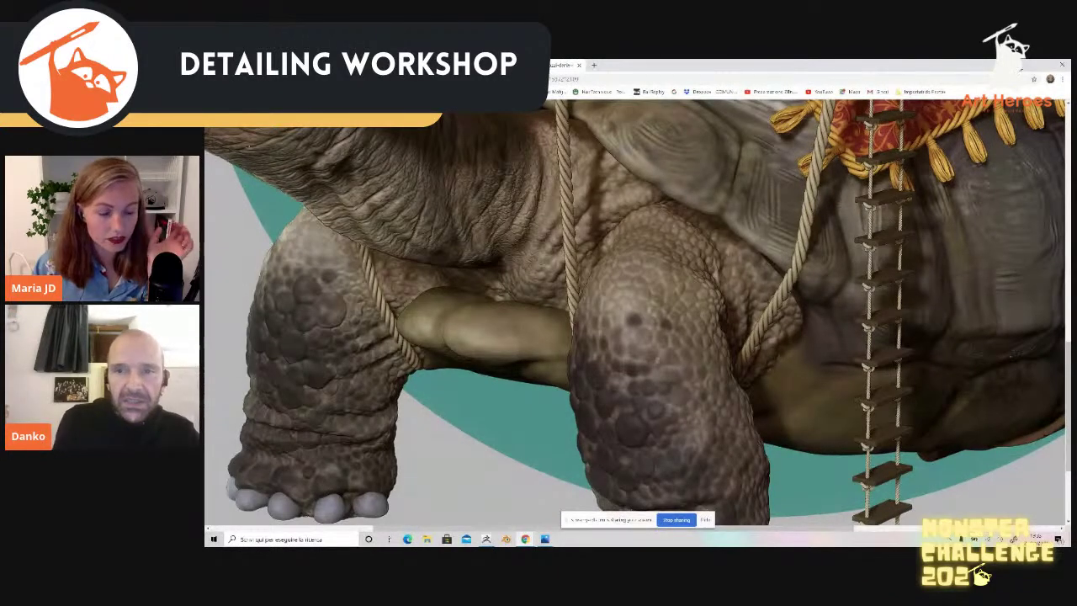
click(1023, 65)
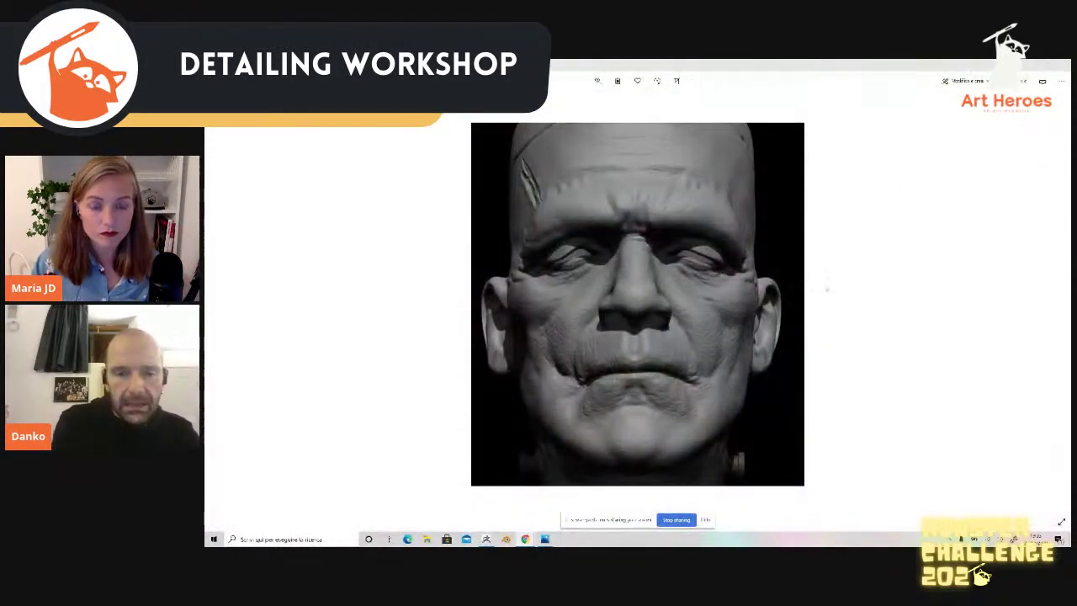
Step: Return to ZBrush and replace the head on the canvas with a blank primitive plane seen from the front
key(alt+Tab)
click(485, 538)
click(1015, 187)
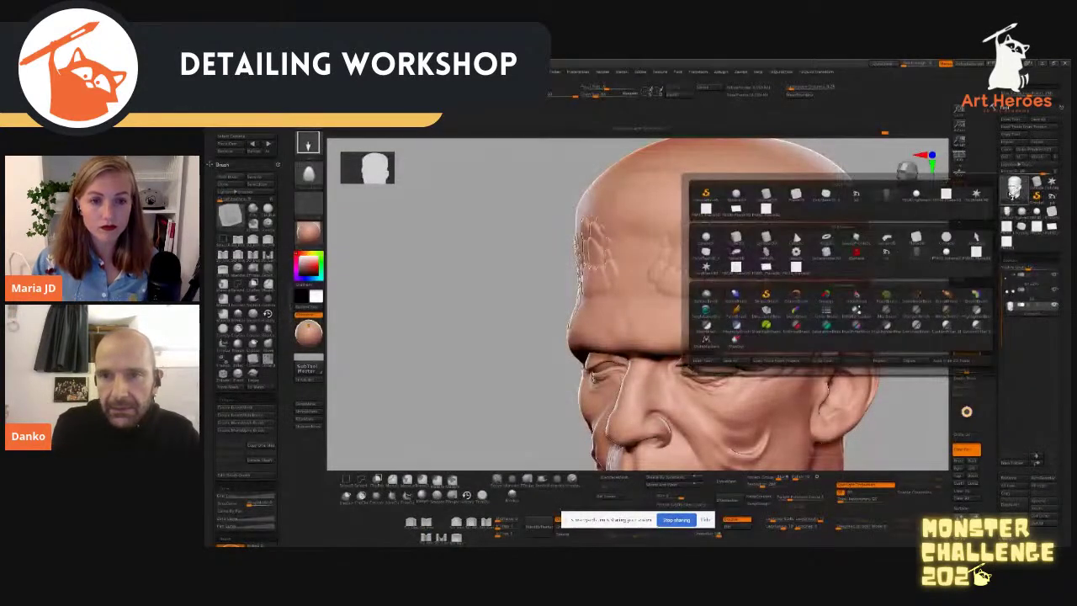
click(946, 196)
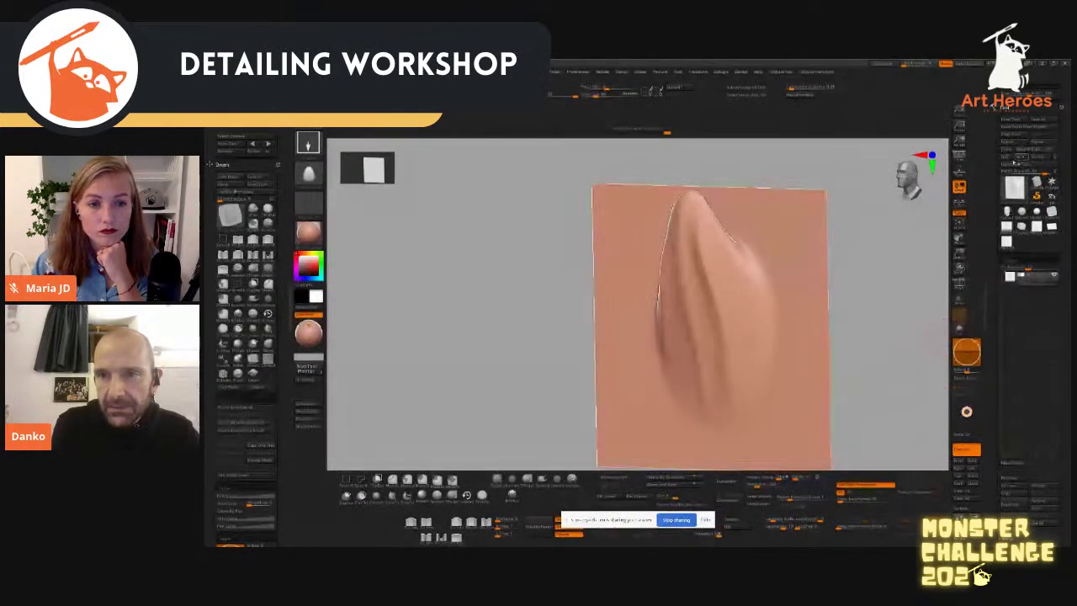
click(1001, 190)
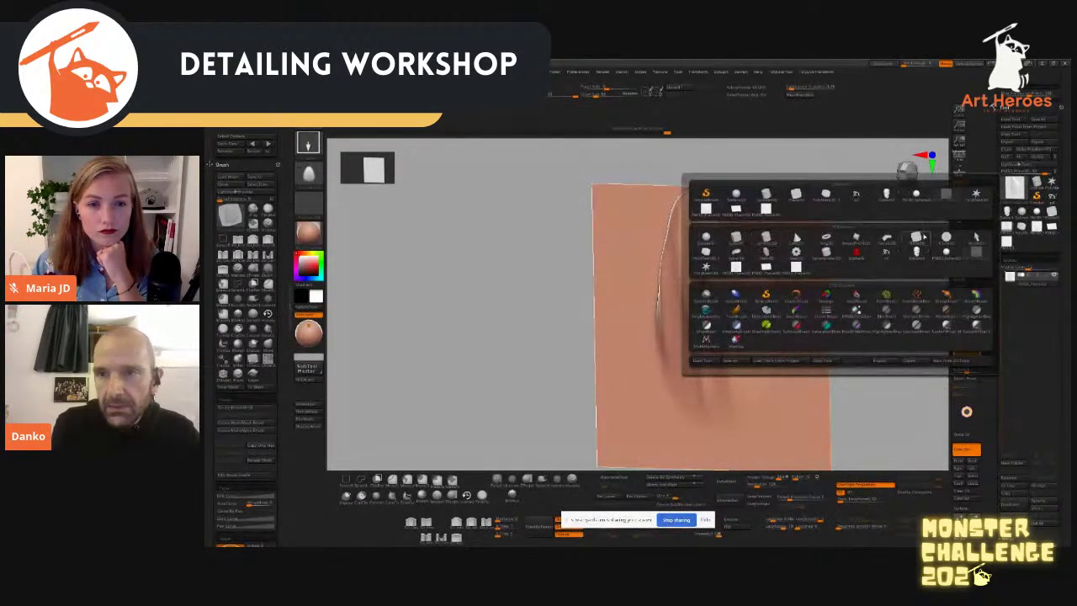
click(924, 238)
shift+drag(913, 299, 918, 282)
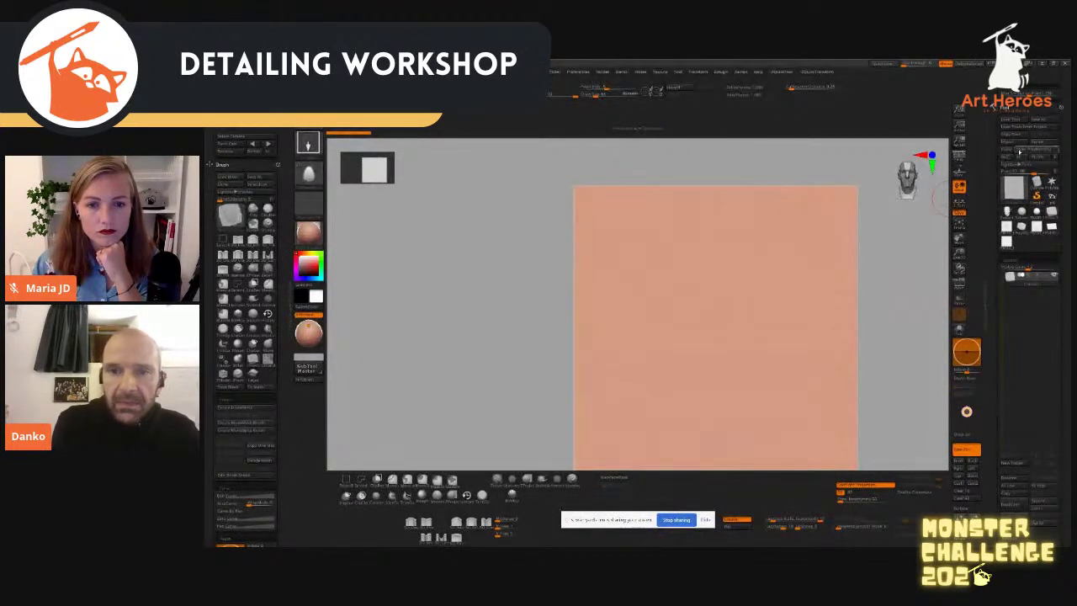
Step: Convert the blank plane to a PolyMesh3D and subdivide it several times
click(1018, 151)
key(f)
key(ctrl+d)
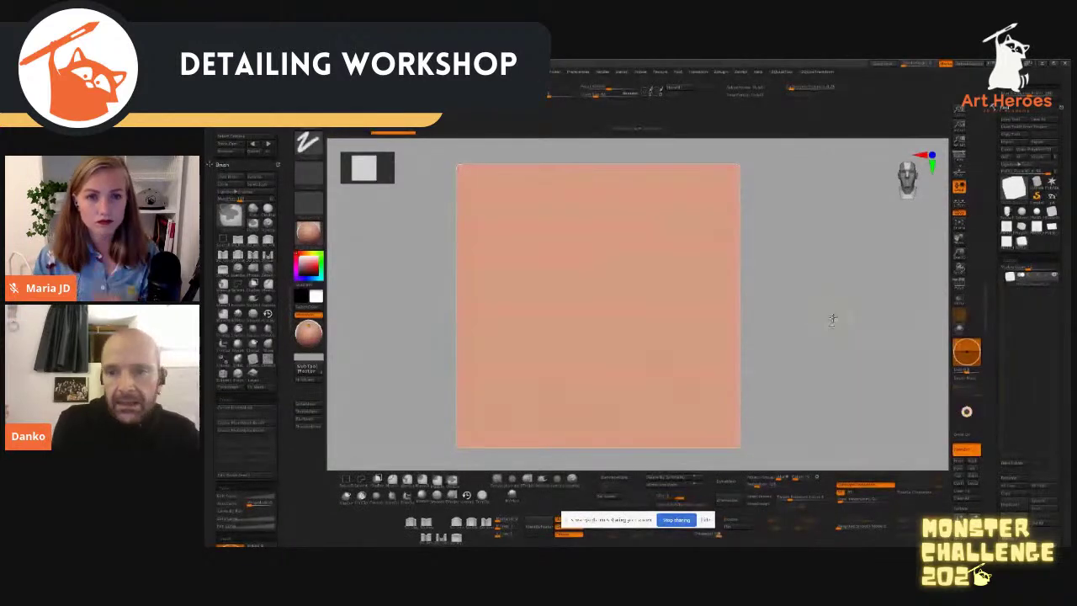
key(ctrl+d)
key(ctrl+d)
key(ctrl+d)
Step: Store a morph target for the subdivided plane and open its surface noise editor
drag(991, 387, 990, 126)
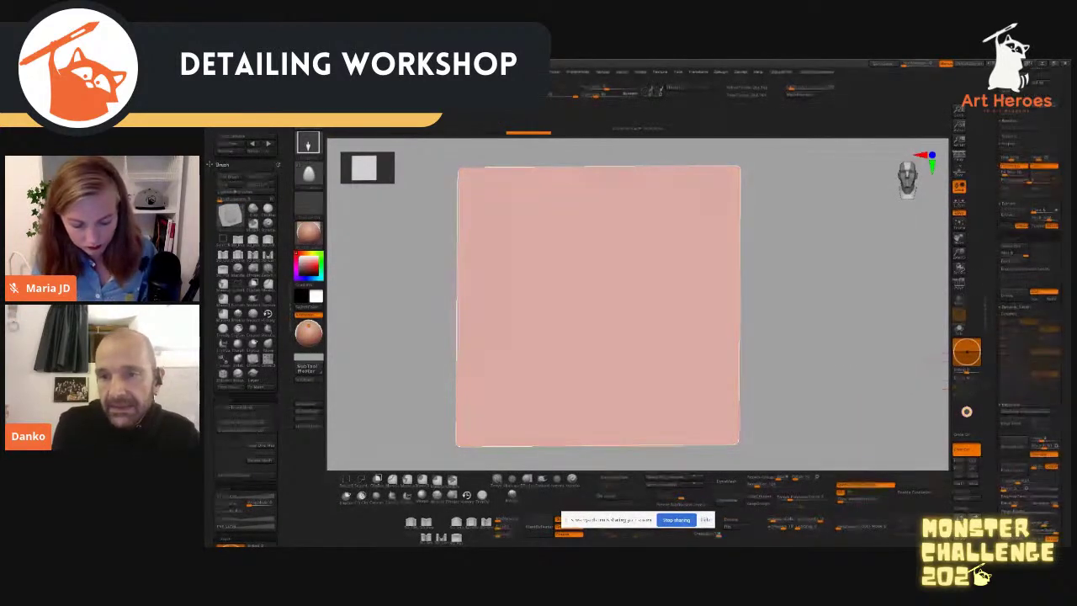
drag(992, 370, 993, 112)
shift+drag(852, 284, 841, 270)
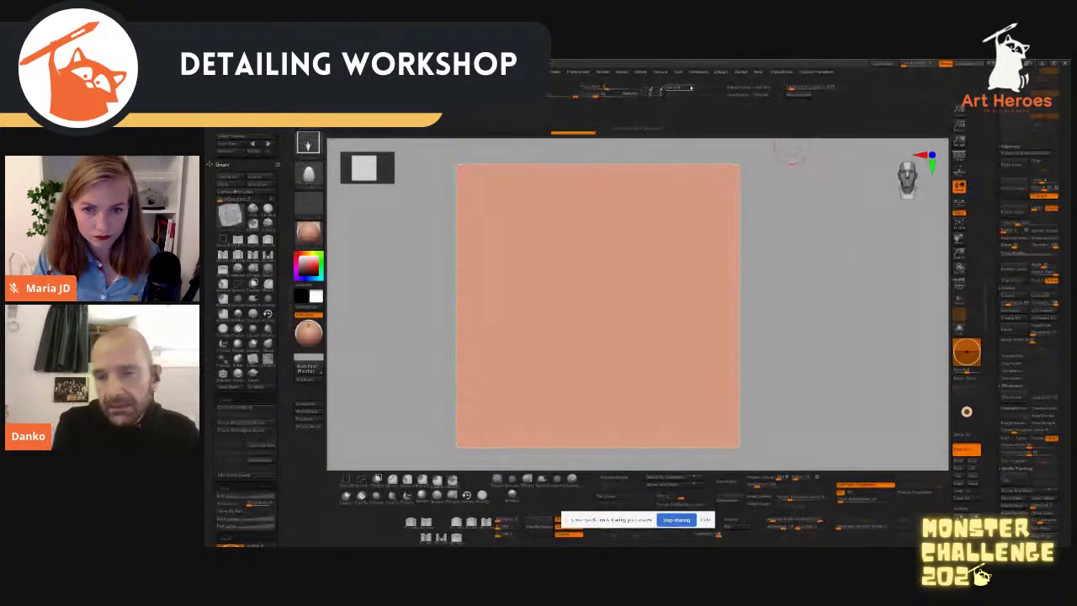
drag(989, 422, 993, 95)
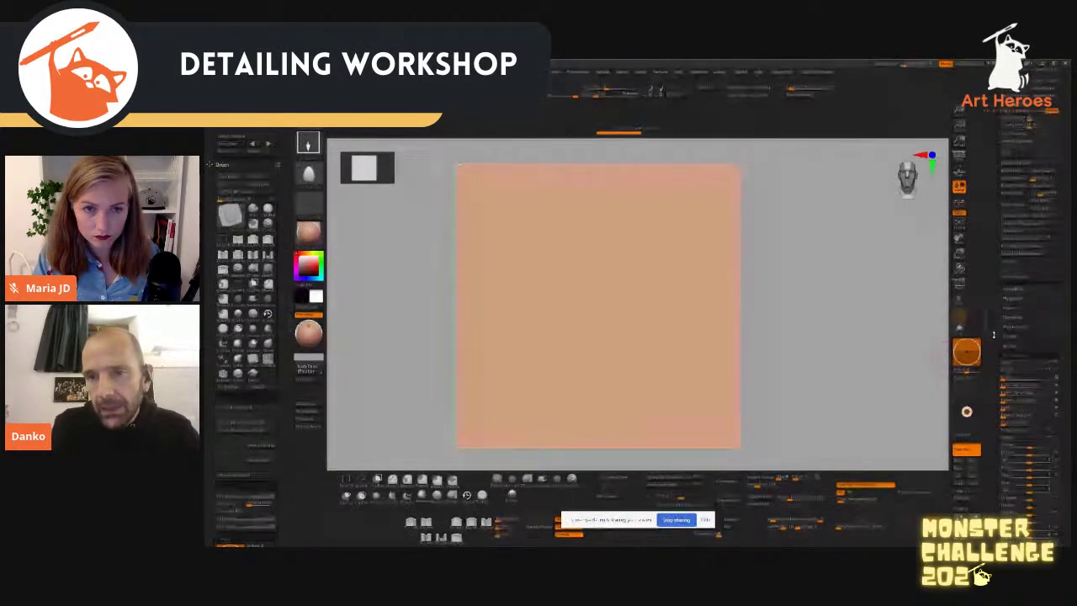
click(1011, 346)
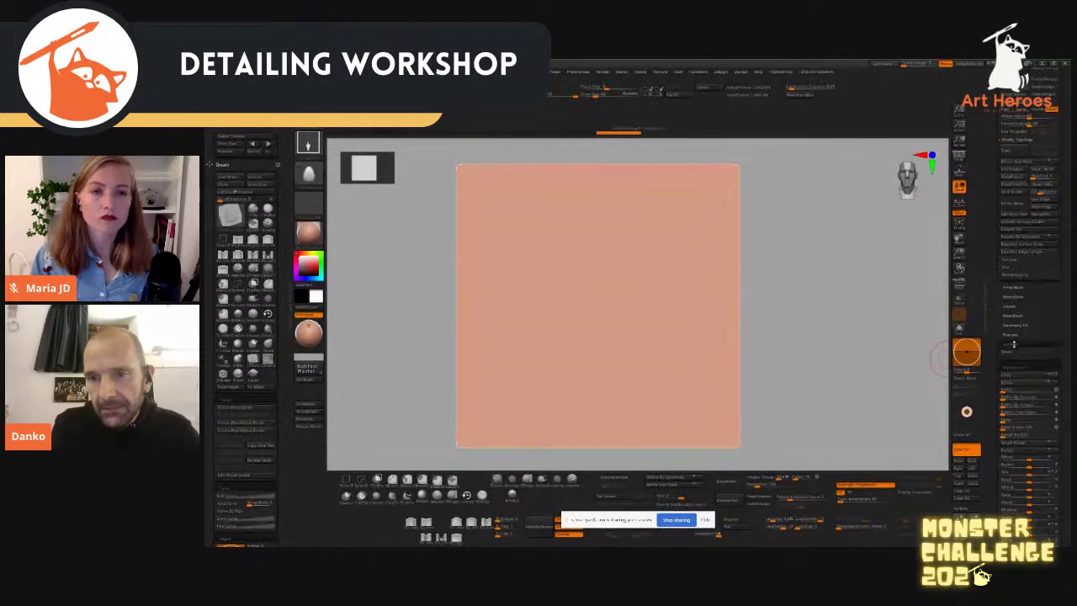
click(1008, 354)
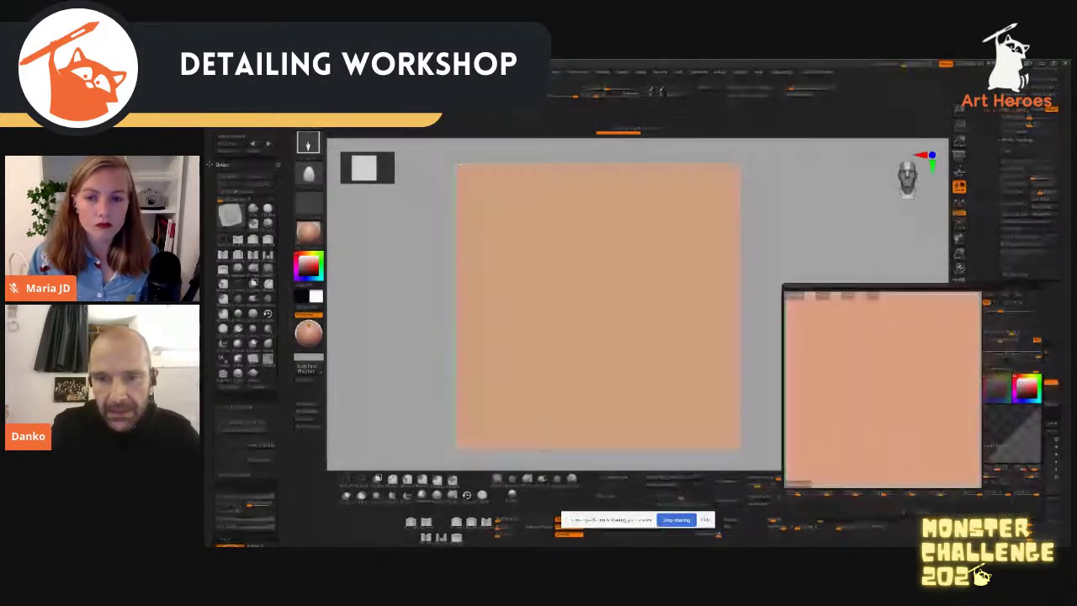
Step: Load a scale alpha from a folder on the desktop into the surface noise editor
click(802, 485)
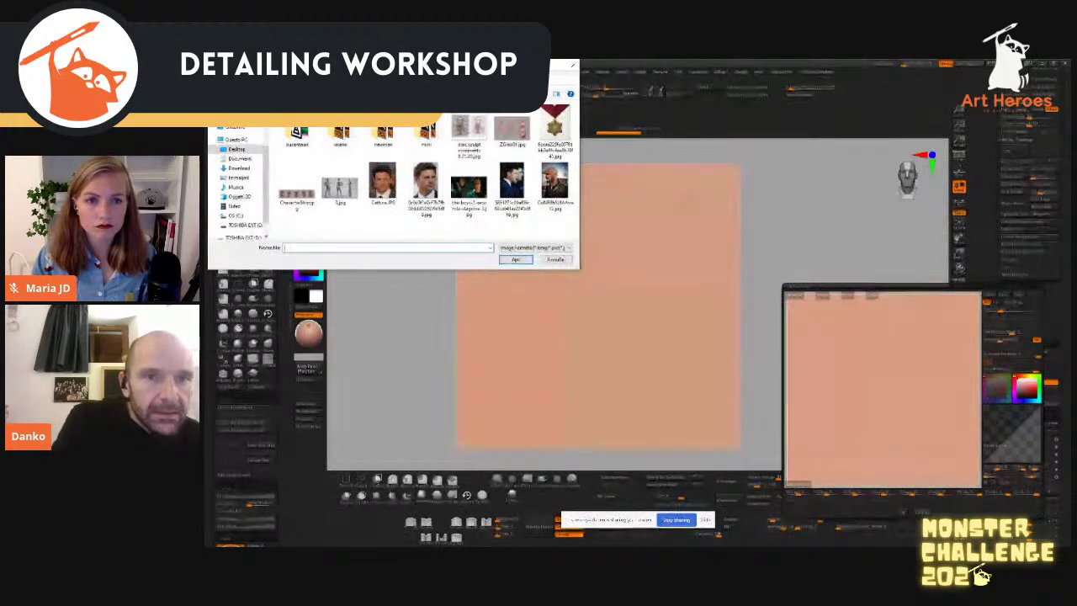
scroll(424, 181, down, 3)
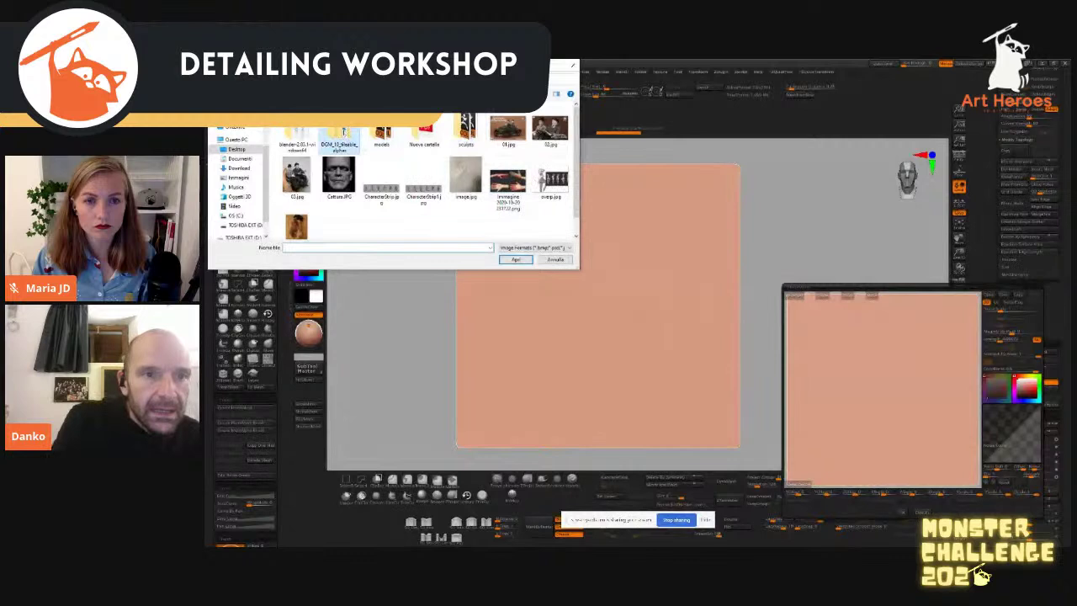
double_click(465, 130)
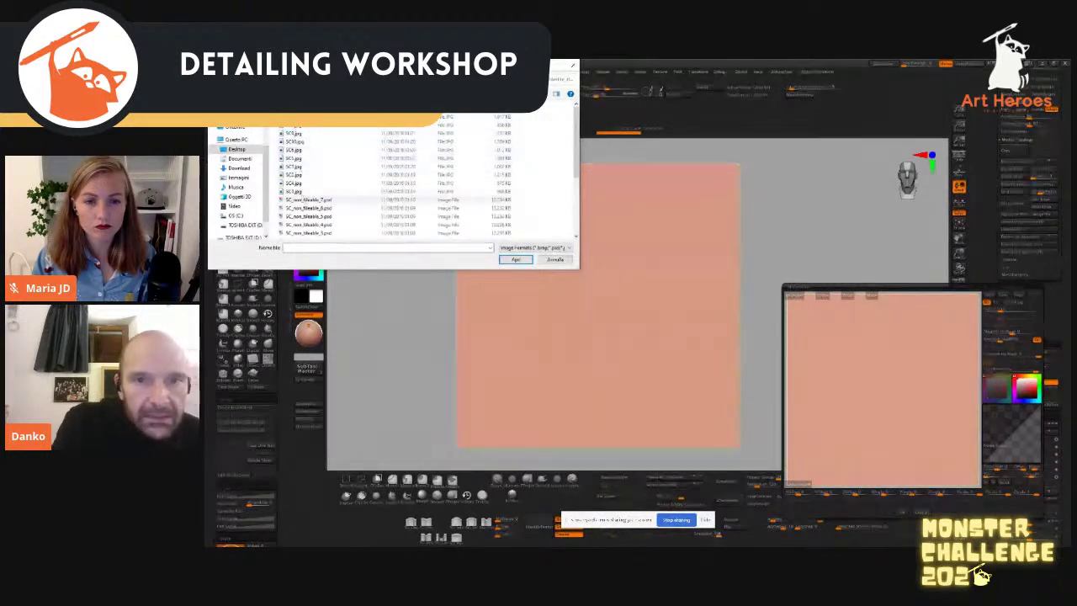
scroll(577, 167, down, 3)
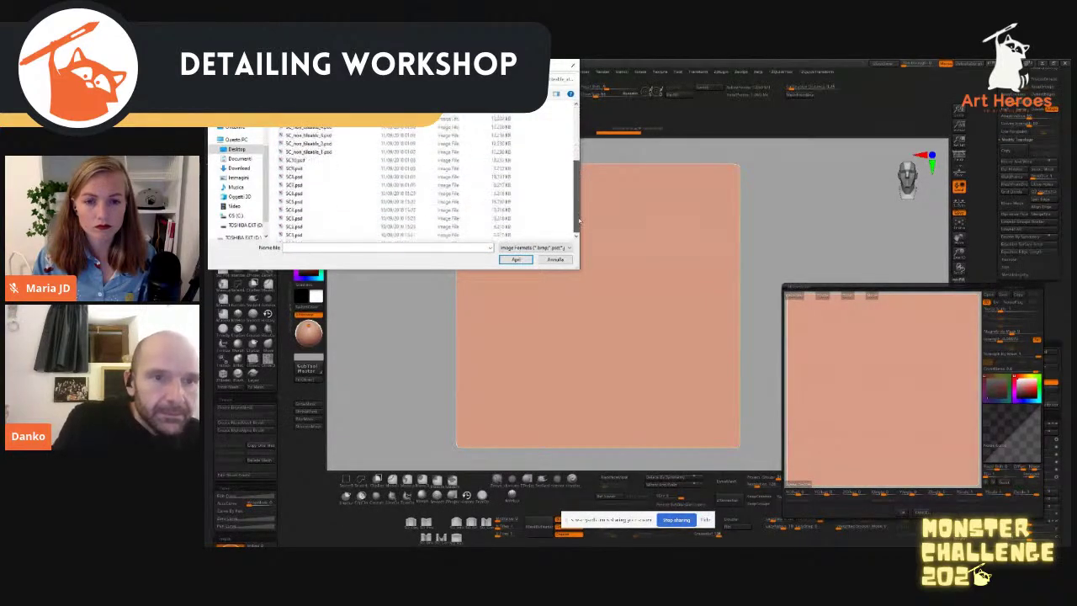
click(310, 169)
click(516, 259)
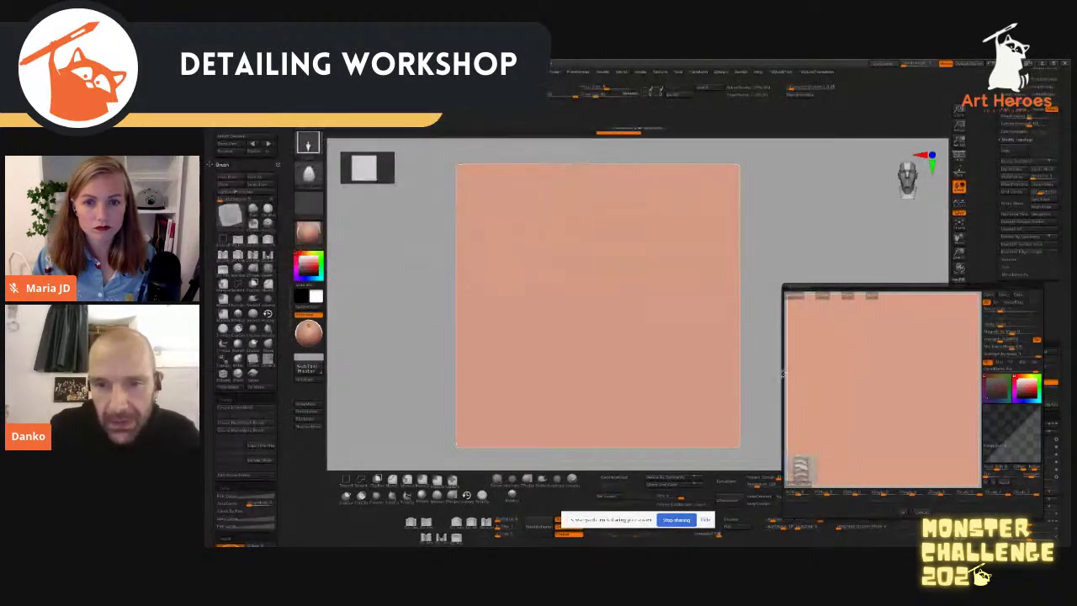
Step: Replace the noise alpha with a round pebble-like scale alpha from the same folder
click(801, 485)
click(801, 486)
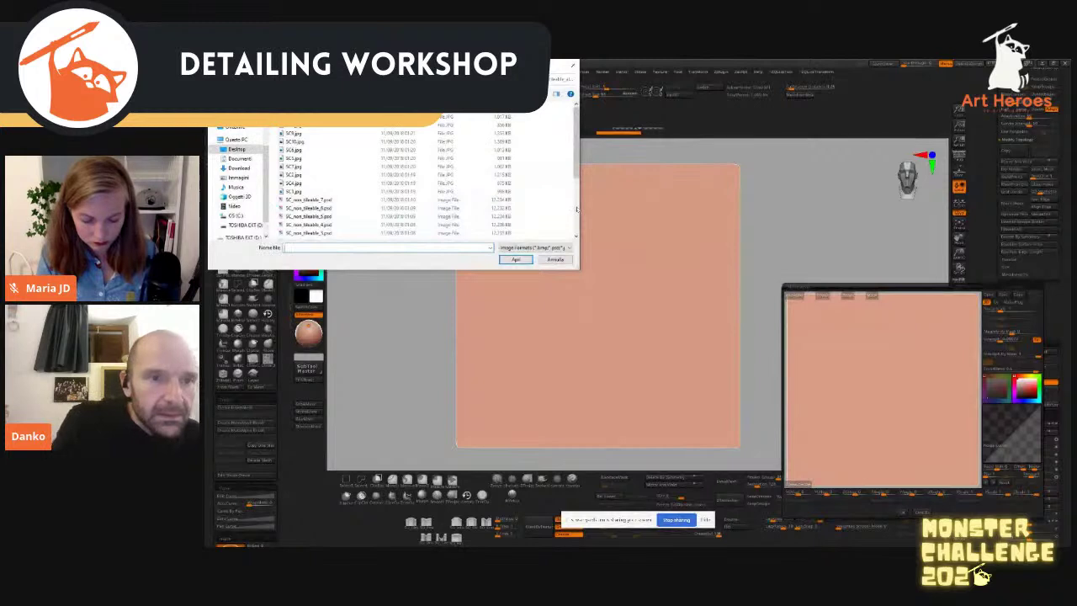
scroll(548, 199, down, 3)
click(322, 227)
click(516, 259)
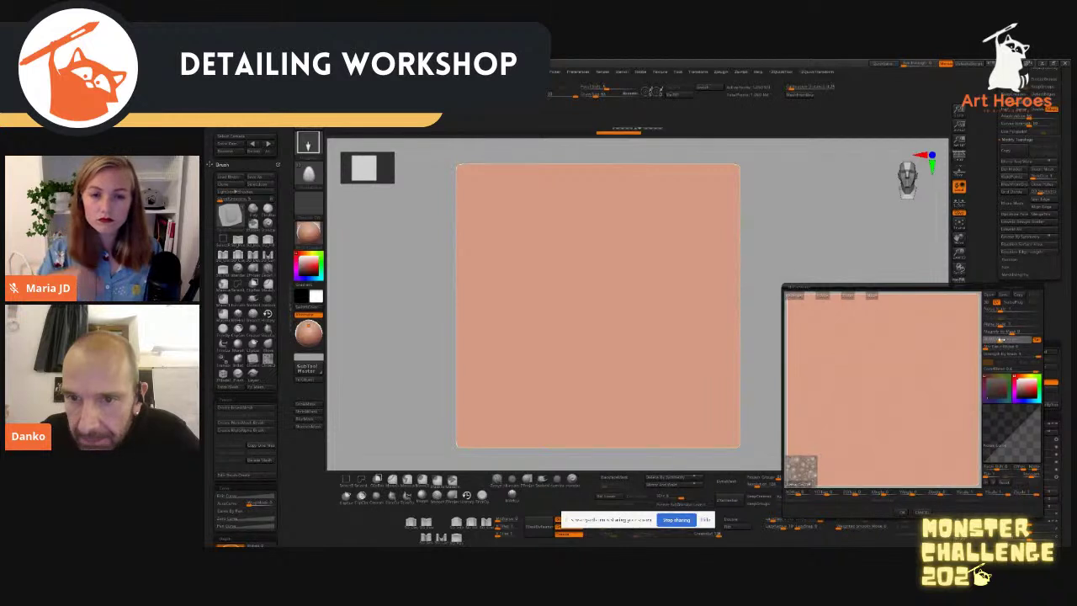
Step: Raise the noise strength, reduce the noise scale for smaller scales, and accept the noise on the plane
drag(992, 342, 1000, 339)
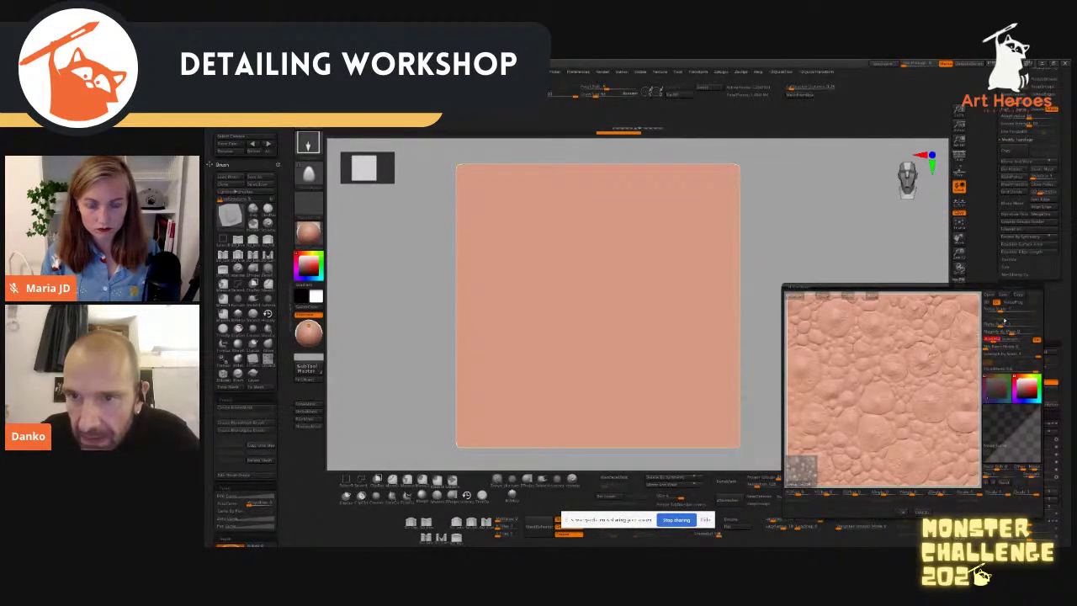
drag(1001, 325, 996, 325)
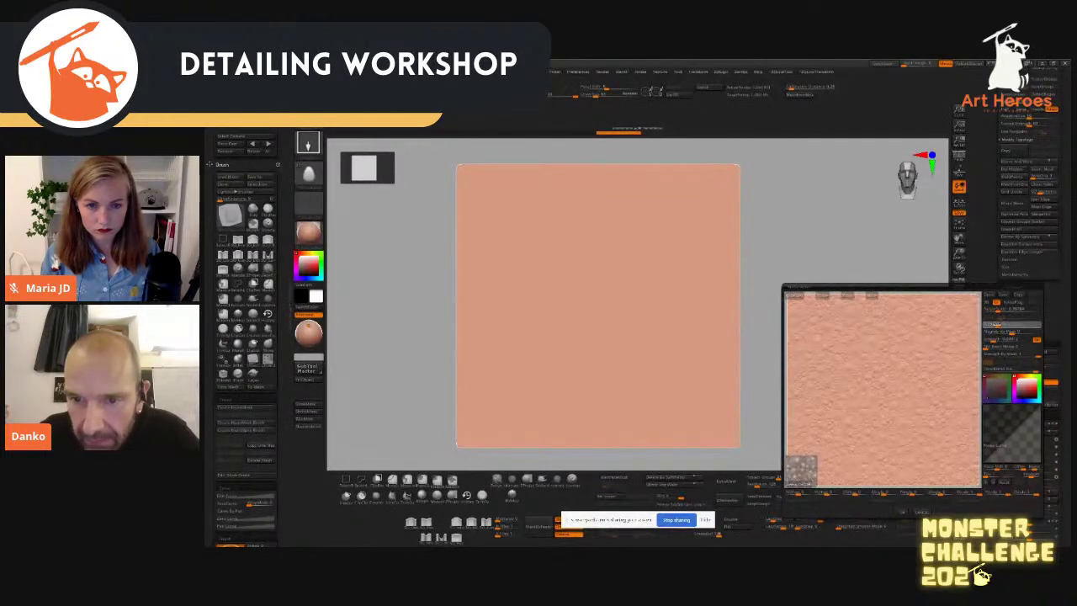
click(902, 512)
alt+drag(824, 236, 859, 305)
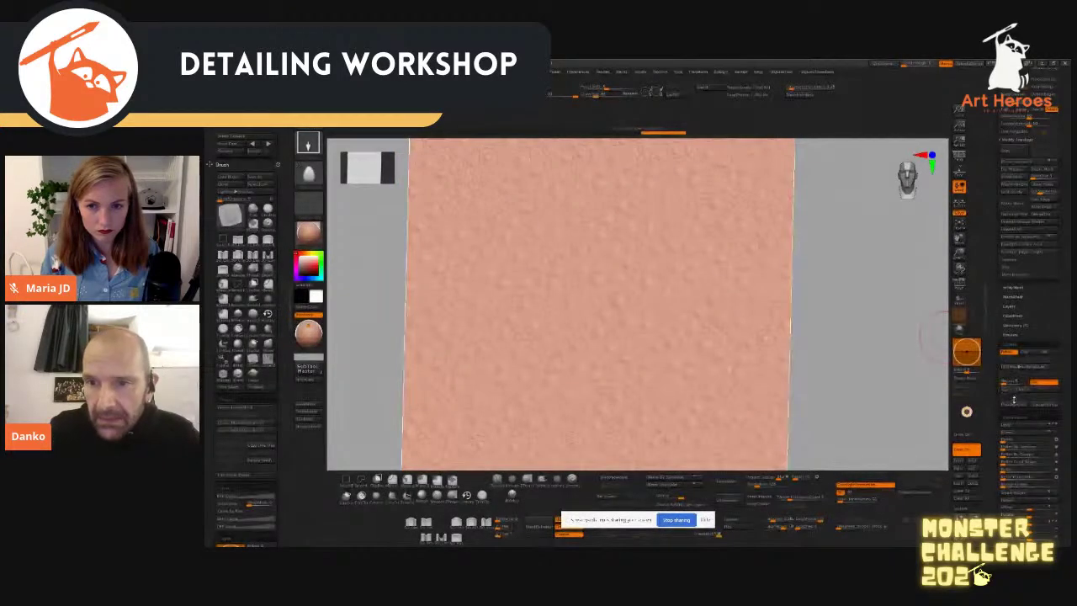
Step: Edit the surface noise again with a stronger relief and apply it to the plane's mesh
click(1022, 356)
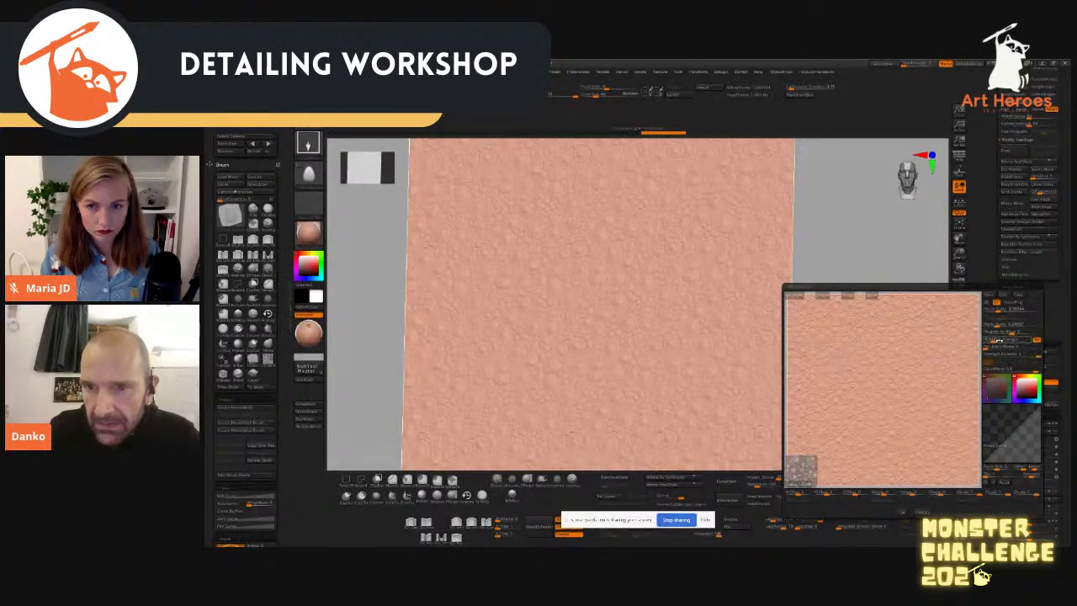
click(991, 341)
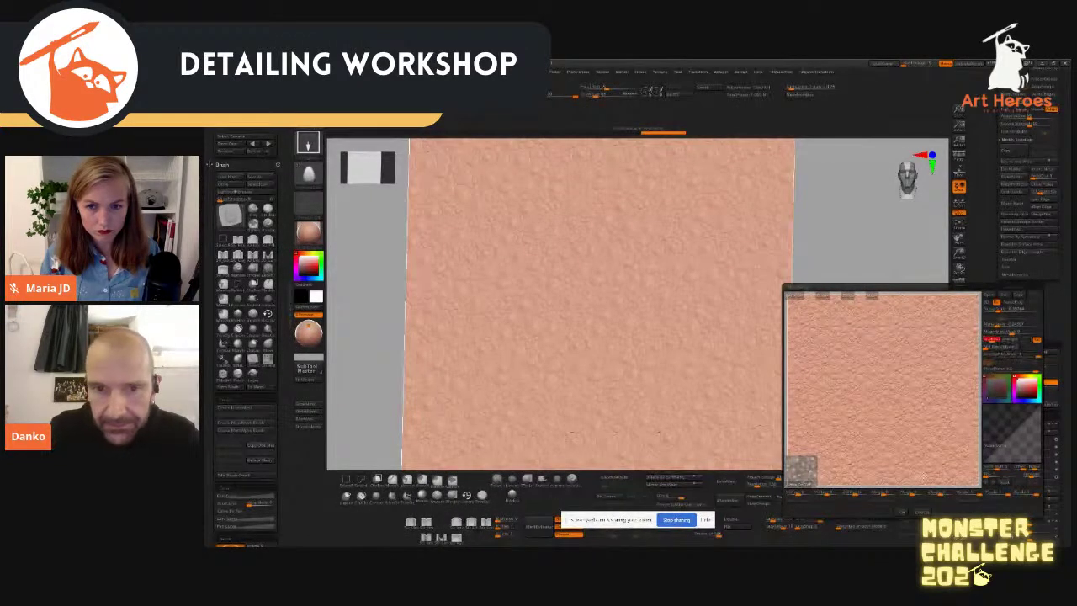
click(901, 513)
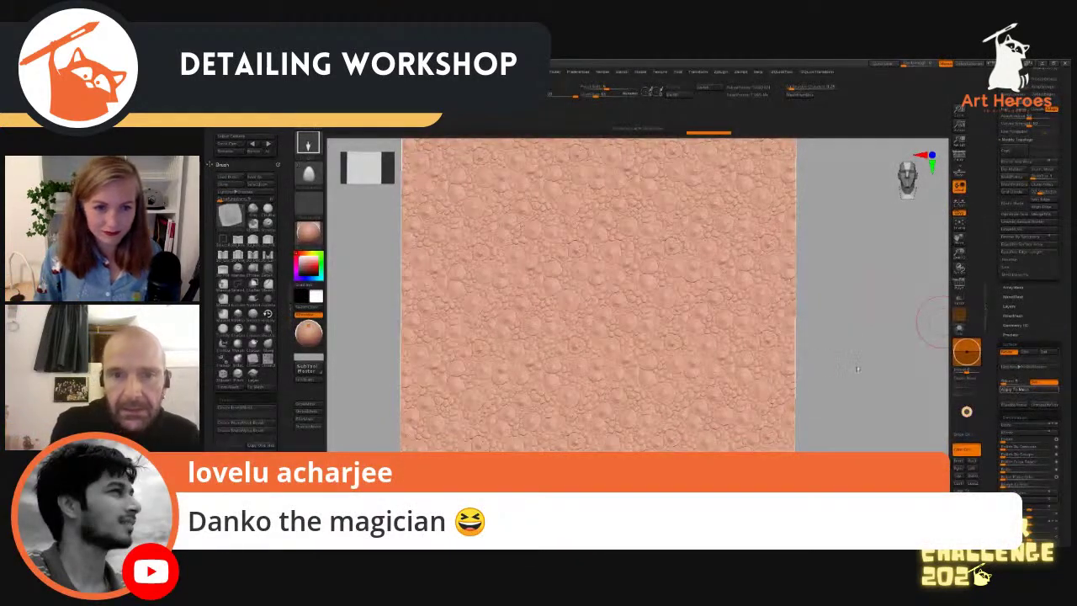
mouse_move(865, 396)
mouse_down()
mouse_move(877, 361)
mouse_move(866, 341)
mouse_up()
drag(866, 294, 869, 256)
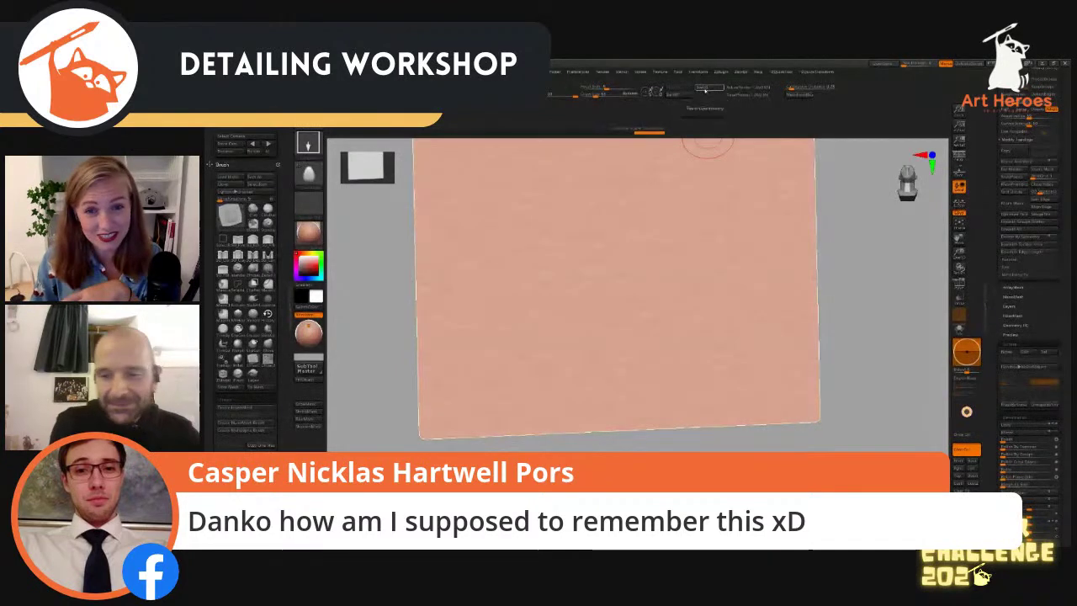
Step: Store a morph target for the scaly plane and switch its material to a grey-green one
click(707, 88)
shift+drag(890, 324, 884, 348)
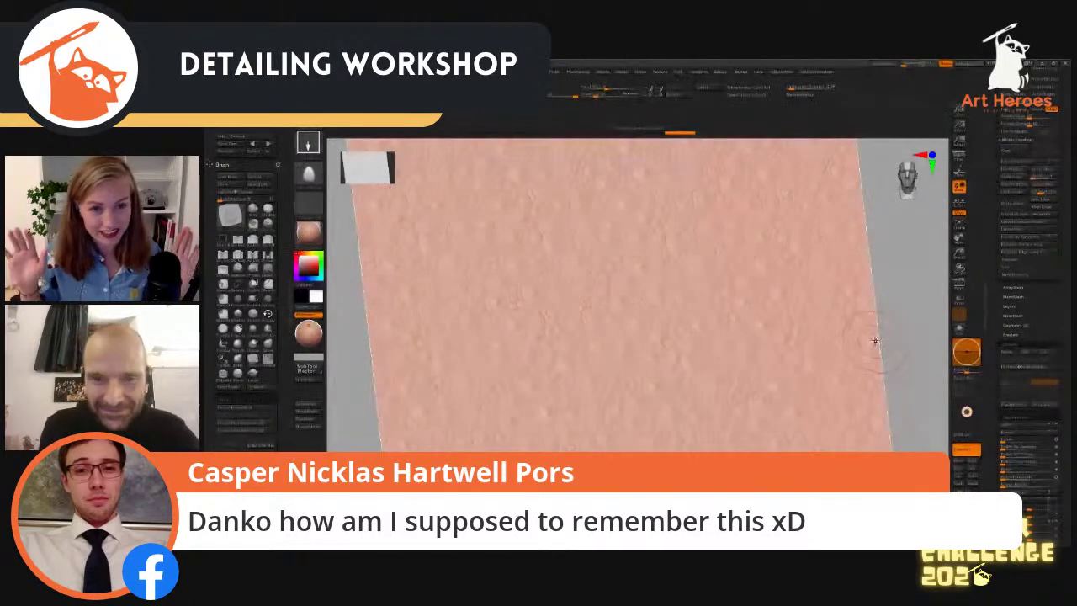
key(m)
click(746, 421)
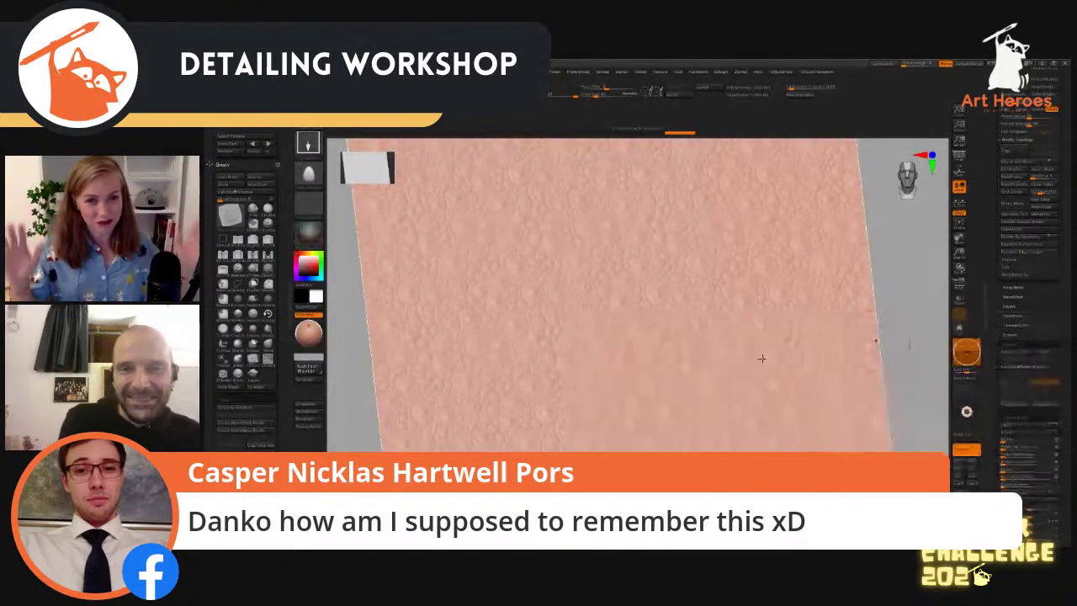
Step: Stamp a cluster of large overlapping scales near the middle of the noise-covered plane
drag(892, 288, 890, 330)
drag(1018, 472, 1019, 239)
drag(1017, 521, 1014, 257)
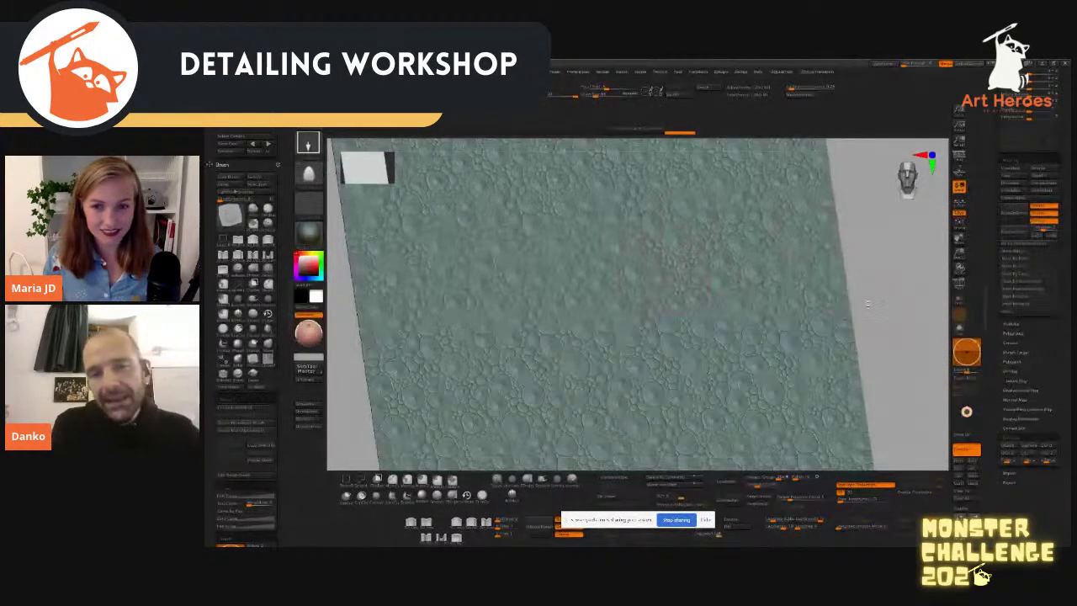
drag(868, 304, 825, 306)
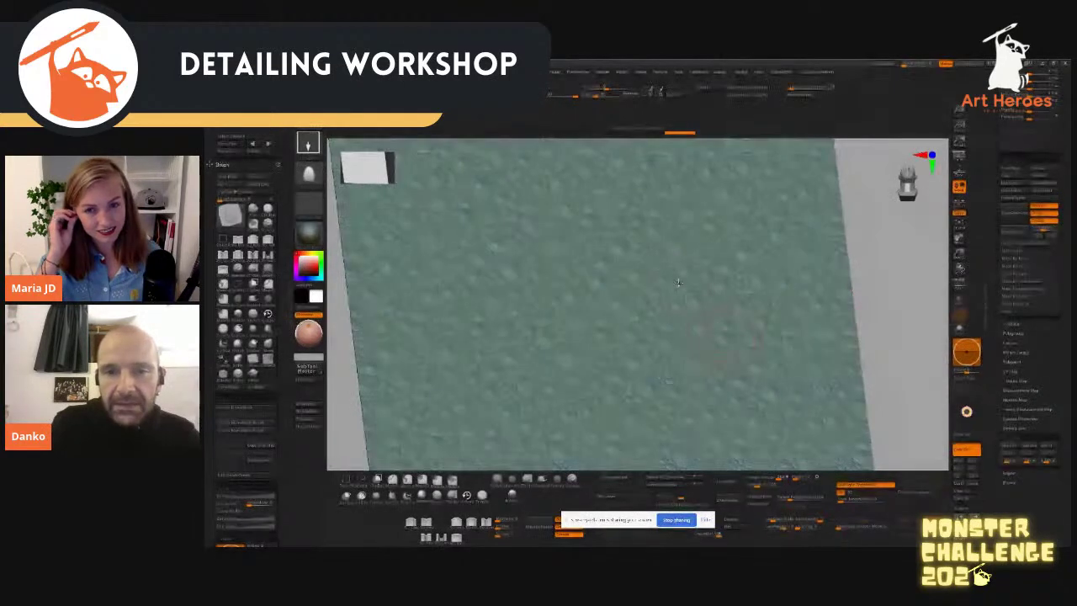
mouse_move(677, 286)
mouse_down()
mouse_move(618, 307)
mouse_move(595, 274)
mouse_move(606, 254)
mouse_move(633, 251)
mouse_move(642, 236)
mouse_up()
drag(659, 270, 663, 228)
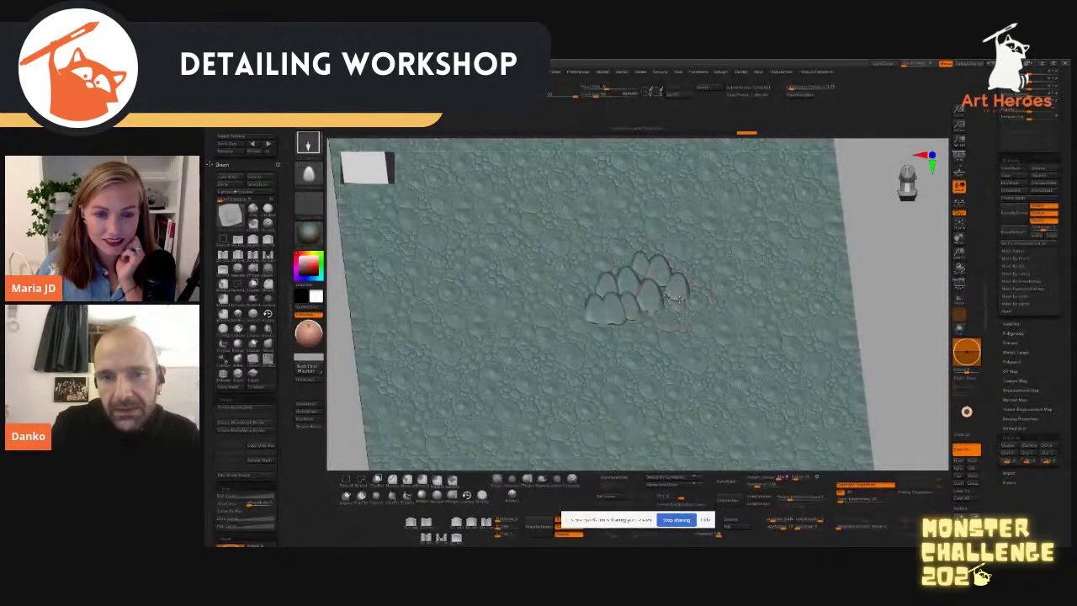
click(685, 307)
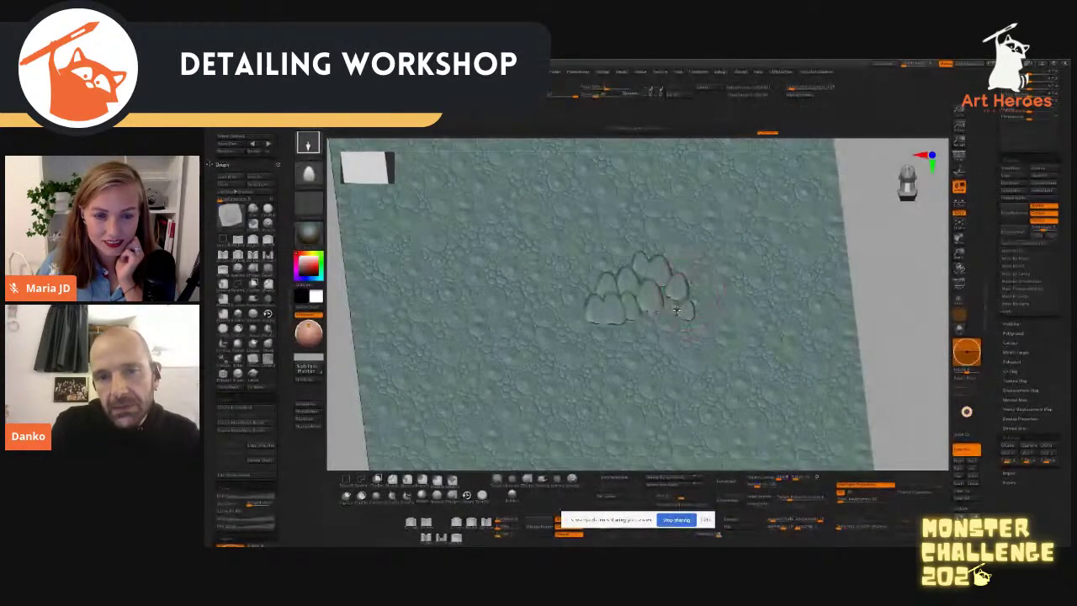
Step: Show the smooth brush modifiers and smooth the lower edge of the overlapping scales into the surrounding surface
key(shift)
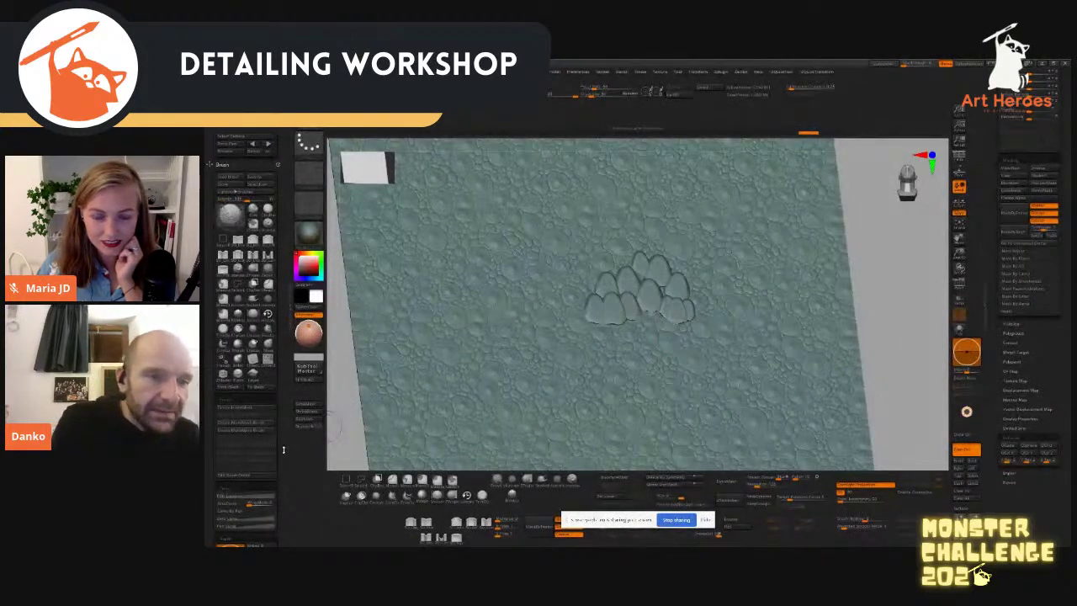
drag(284, 449, 283, 76)
drag(256, 368, 218, 278)
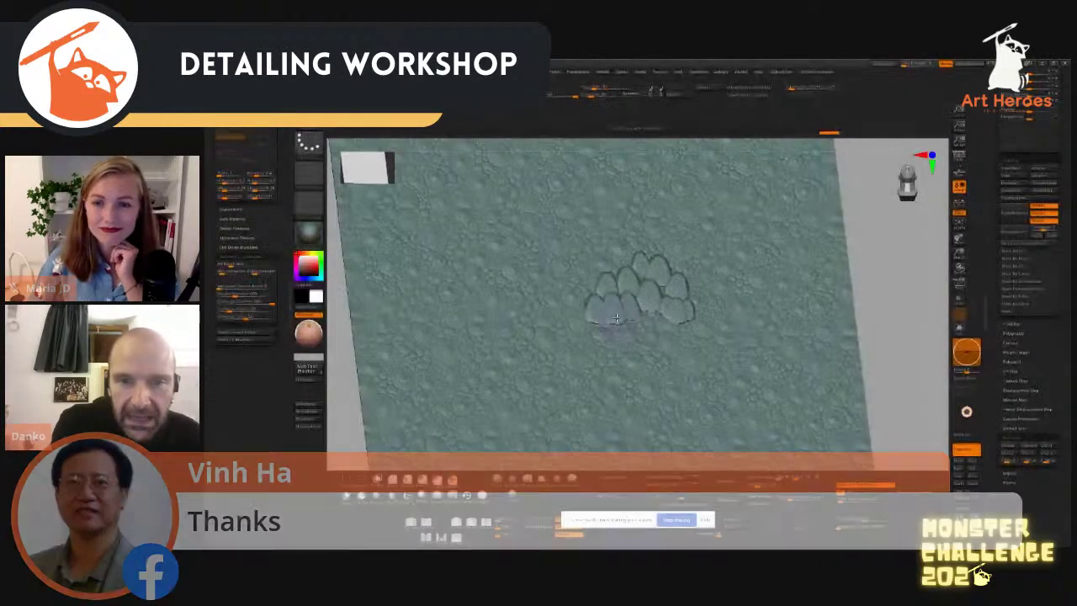
drag(657, 311, 670, 285)
key(ctrl+shift+z)
Step: Add more overlapping scales below the first cluster and inspect their relief from the side
drag(683, 346, 713, 294)
alt+drag(887, 361, 832, 324)
alt+drag(841, 336, 828, 404)
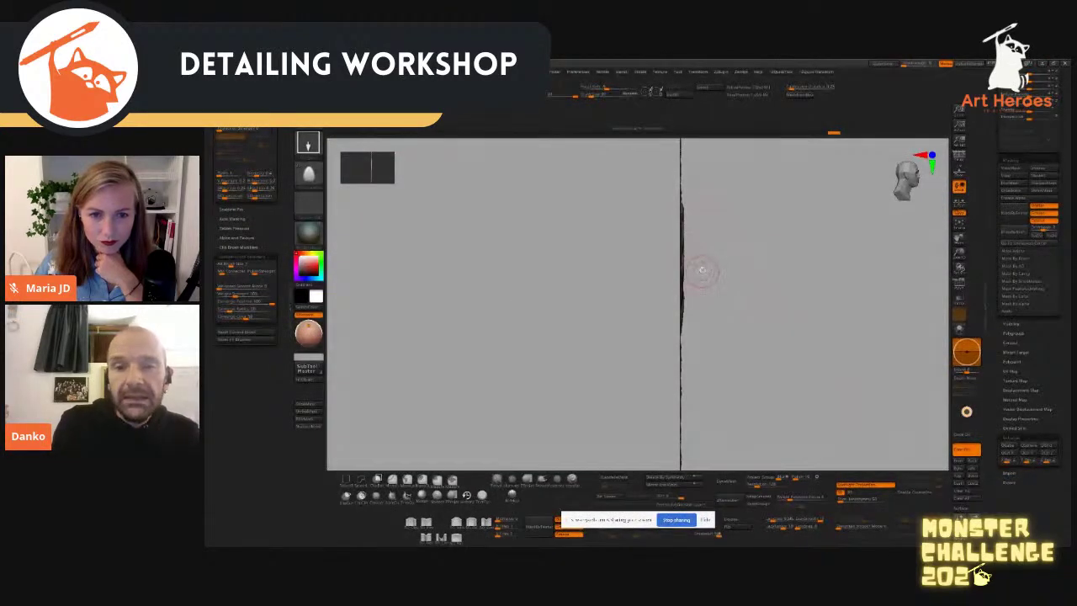
drag(748, 271, 589, 210)
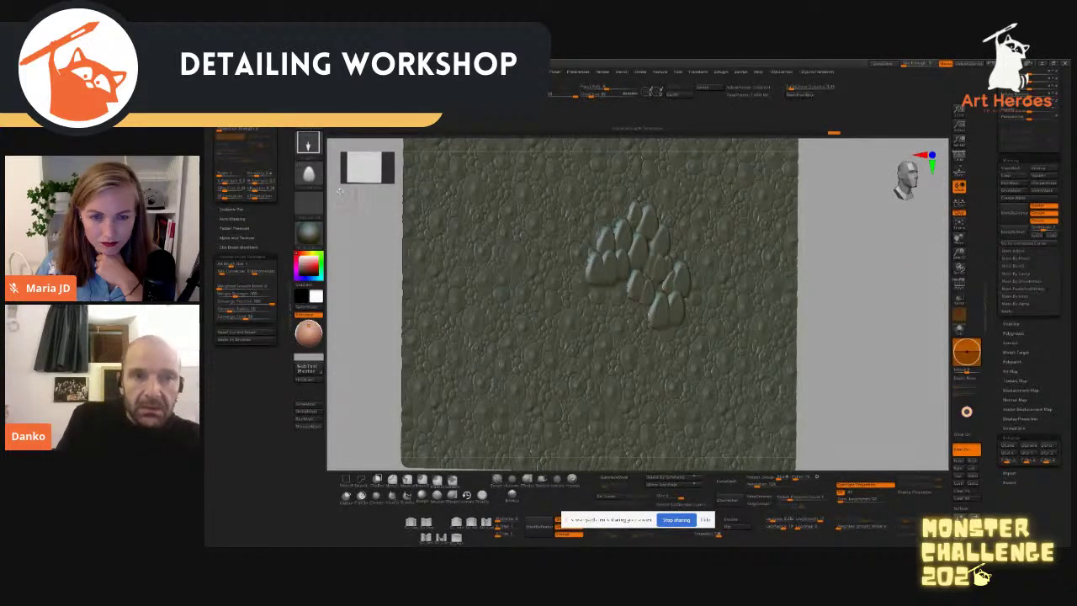
Step: Choose a different sculpting brush and assign it the round scale alpha
mouse_move(317, 180)
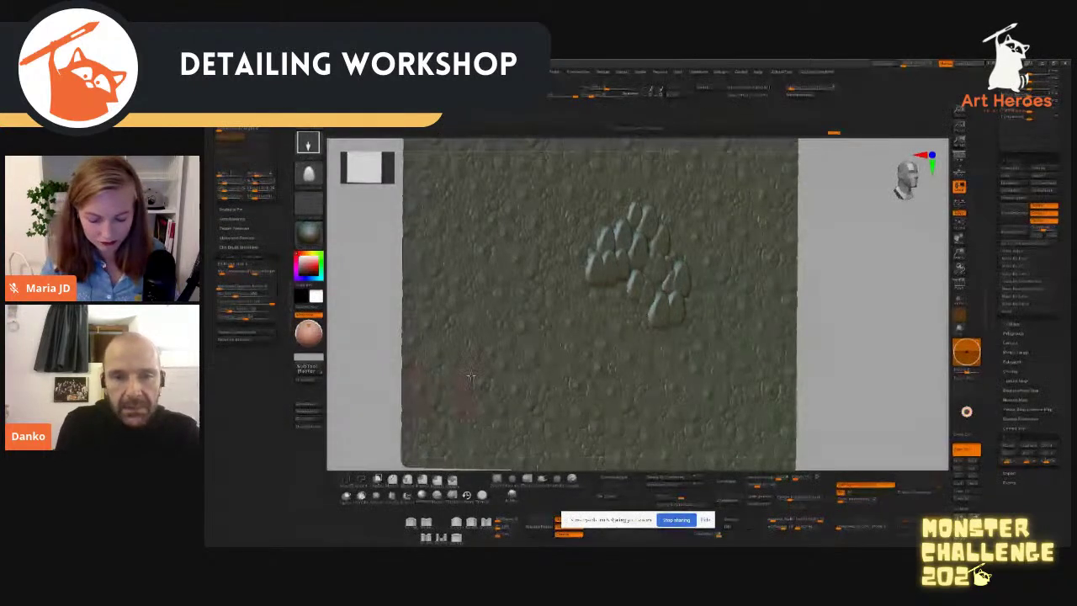
key(b)
click(500, 301)
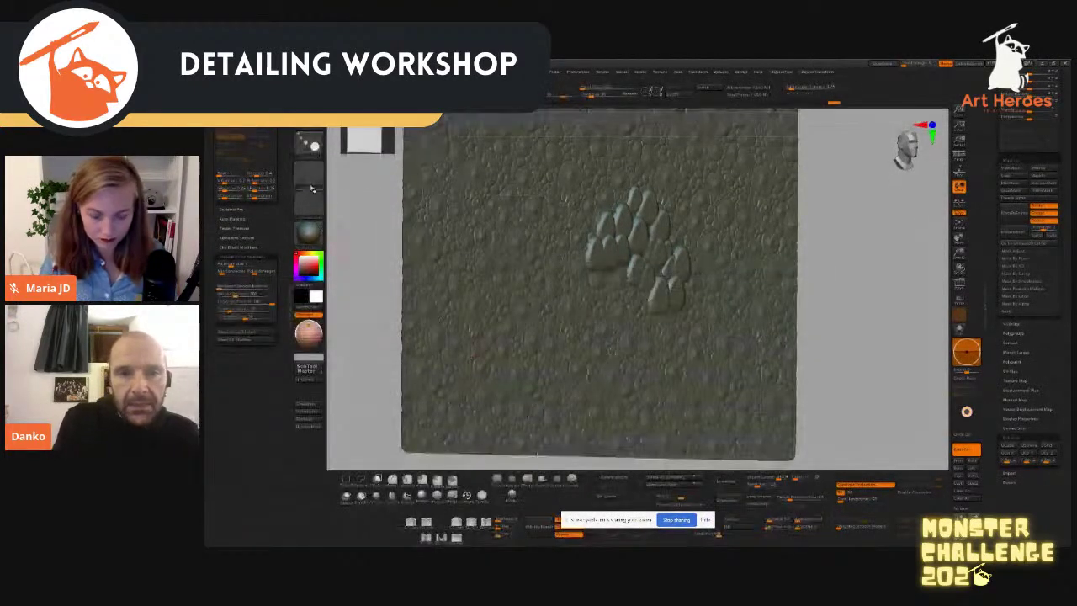
click(316, 184)
click(557, 196)
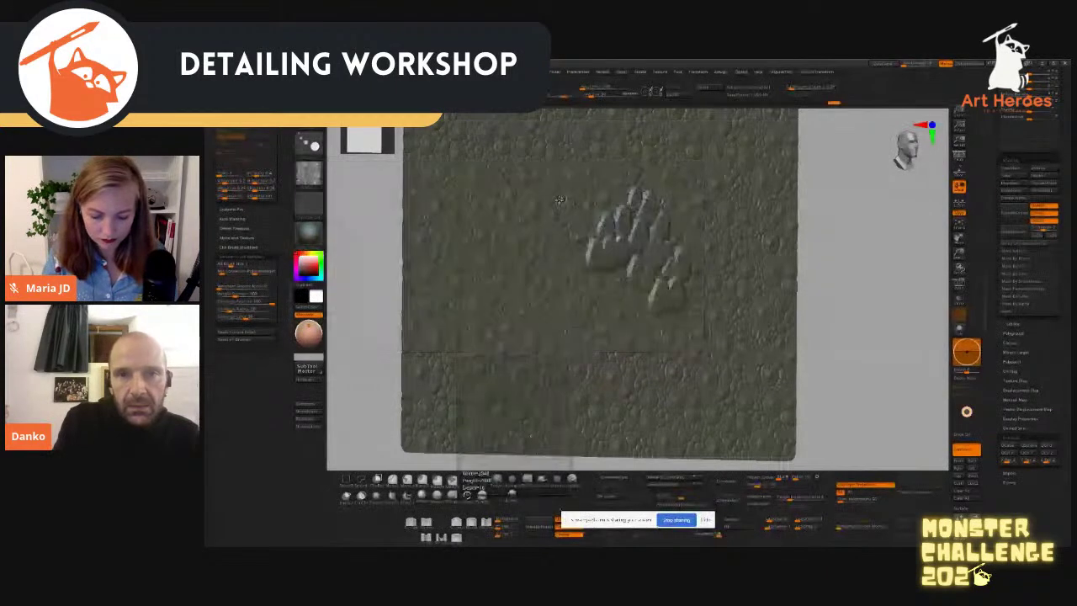
Step: Try a round-scale stroke on the plane beside the overlapping scales
mouse_move(529, 282)
mouse_down()
mouse_move(529, 332)
mouse_move(552, 327)
mouse_move(526, 259)
mouse_up()
key(ctrl+z)
key(s)
drag(841, 324, 891, 328)
key(ctrl+z)
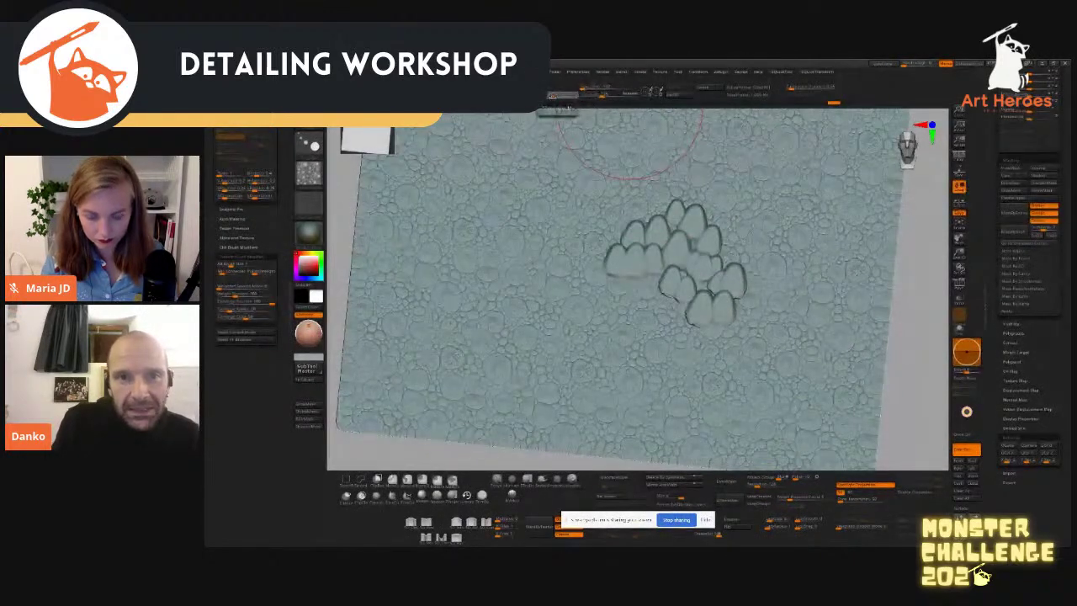
Step: Adjust the brush's focal shift and intensity and sculpt a patch of raised round scales beside the overlapping ones
click(618, 88)
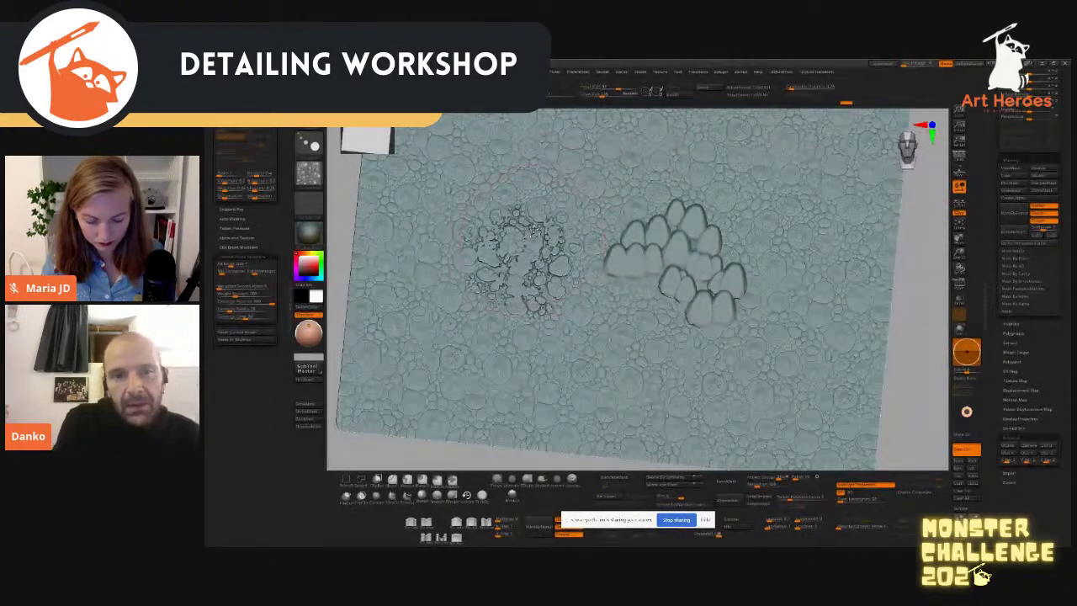
key(ctrl+z)
drag(520, 217, 529, 241)
key(ctrl+z)
click(562, 93)
drag(527, 236, 542, 259)
Step: Smooth the transition between the raised round scales and the overlapping scales
right_drag(488, 265, 422, 274)
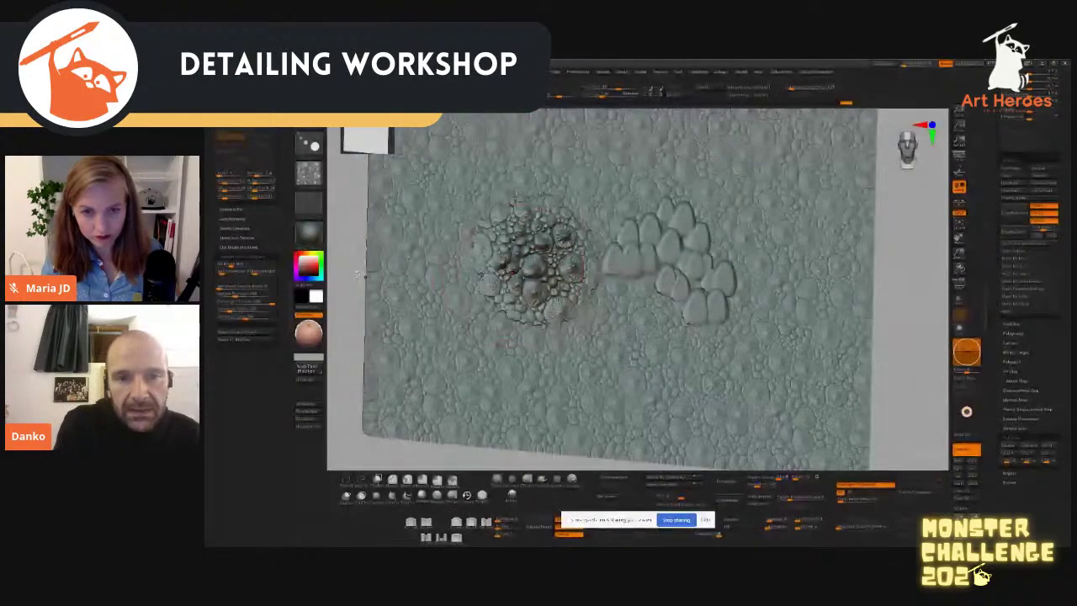
alt+drag(345, 239, 352, 305)
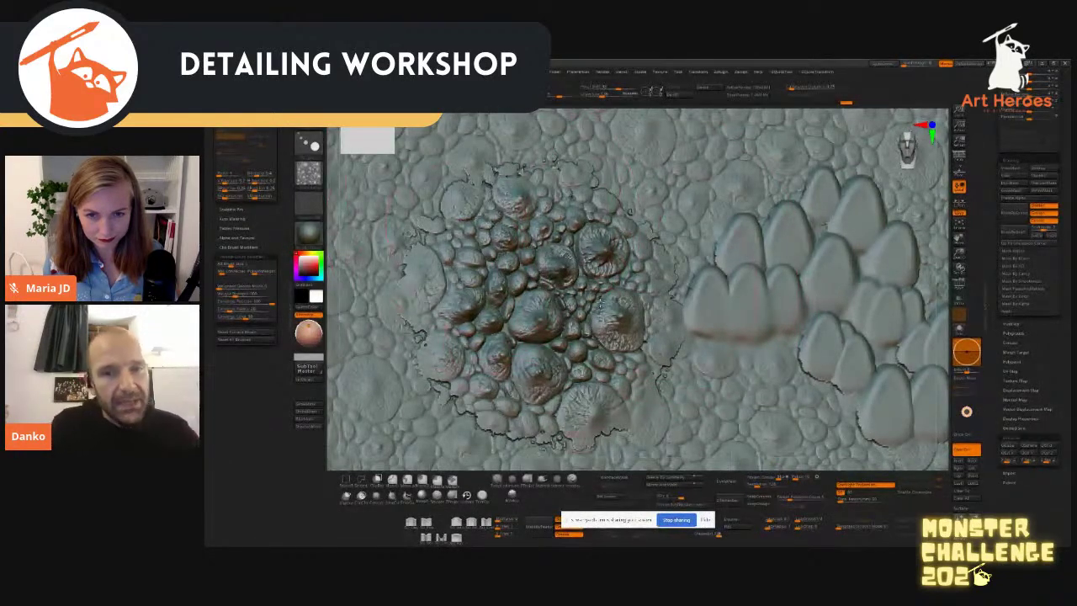
mouse_move(612, 368)
shift+mouse_down()
mouse_move(618, 354)
mouse_move(582, 350)
mouse_move(580, 362)
shift+mouse_up()
mouse_move(671, 354)
shift+mouse_down()
mouse_move(662, 381)
mouse_move(658, 226)
shift+mouse_up()
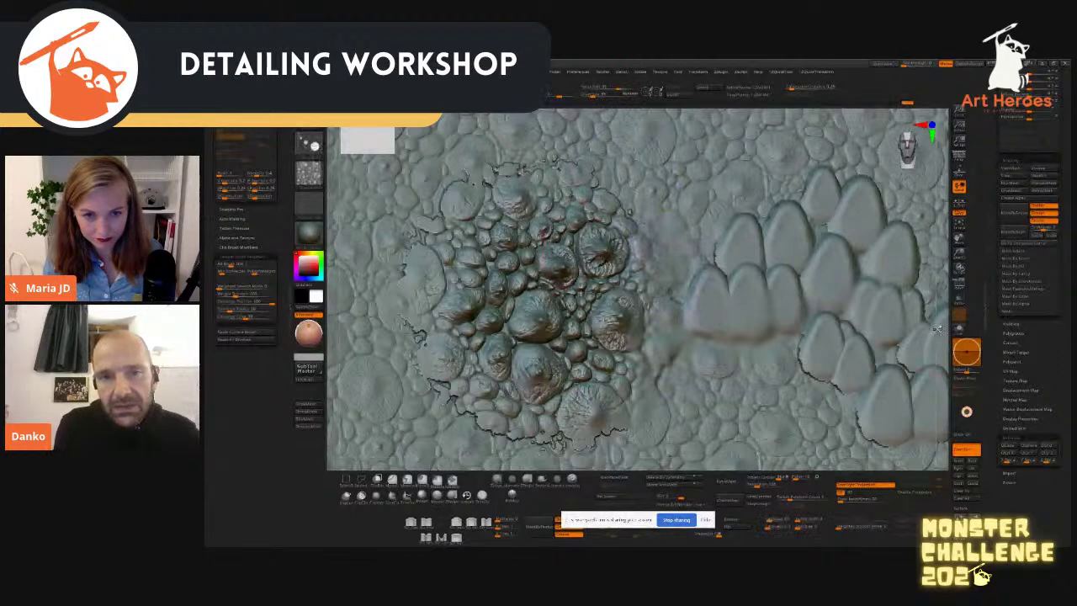
Step: Choose a brush for the round scale alpha, change its stroke to a drag-placed stamp, and lower its intensity
alt+drag(933, 304, 851, 240)
drag(475, 297, 507, 301)
key(b)
click(507, 305)
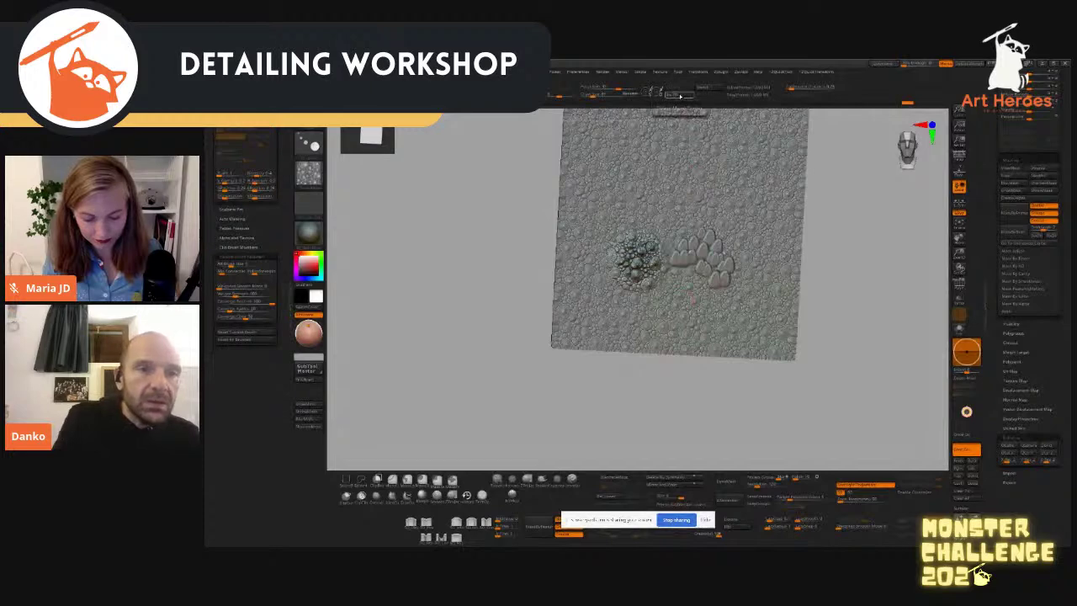
alt+drag(440, 230, 403, 238)
click(309, 144)
click(362, 152)
drag(569, 91, 562, 92)
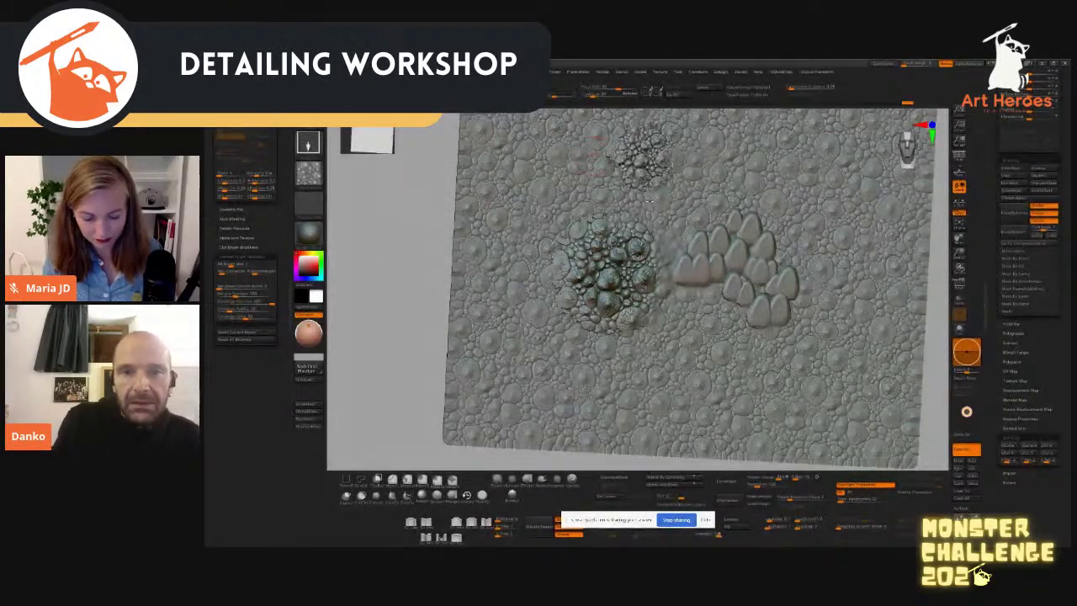
Step: Stamp several clusters of raised round scales in a band above the existing scale patches
drag(650, 225, 711, 221)
alt+right_drag(727, 204, 707, 280)
drag(707, 280, 711, 290)
drag(769, 222, 776, 297)
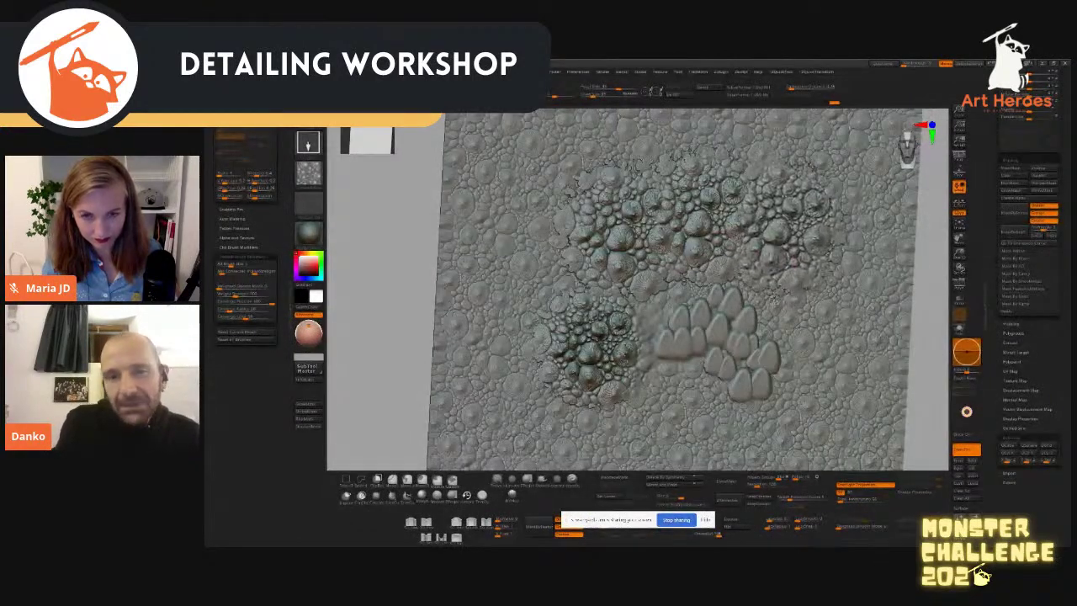
Step: Stamp more clusters of raised round scales around the overlapping patch: beside it, across the area above it, and below the small round-scale patch
drag(808, 320, 814, 369)
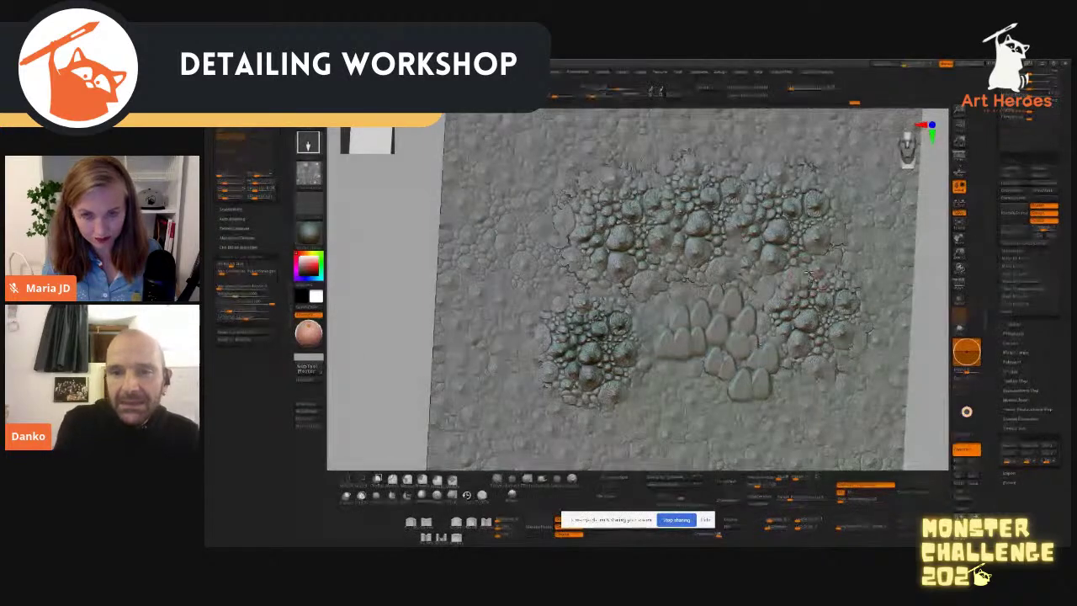
mouse_move(859, 254)
mouse_down()
mouse_move(863, 325)
mouse_move(842, 324)
mouse_up()
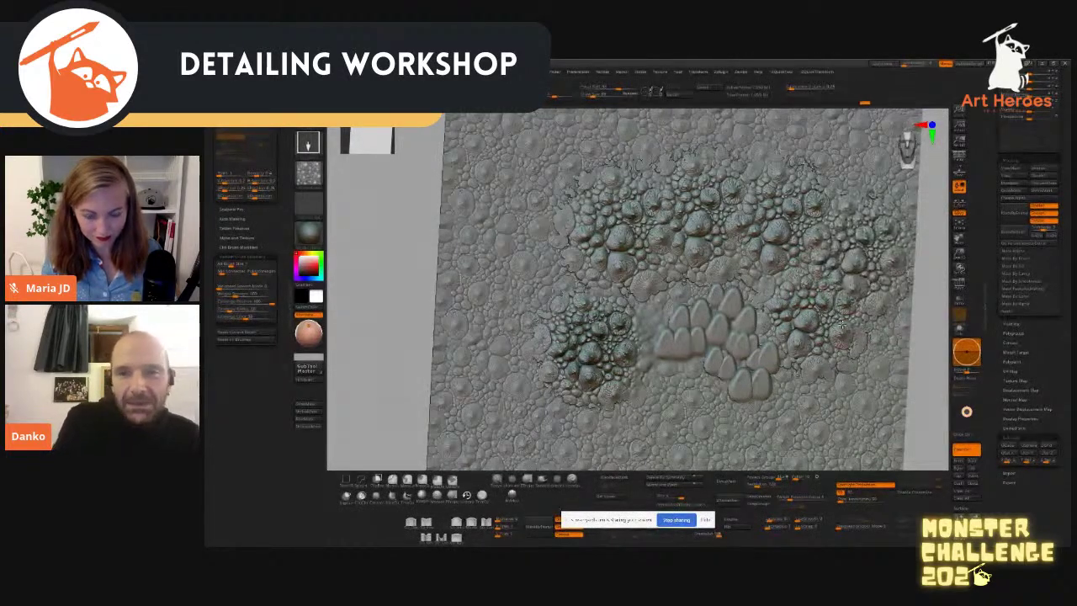
alt+drag(389, 295, 383, 202)
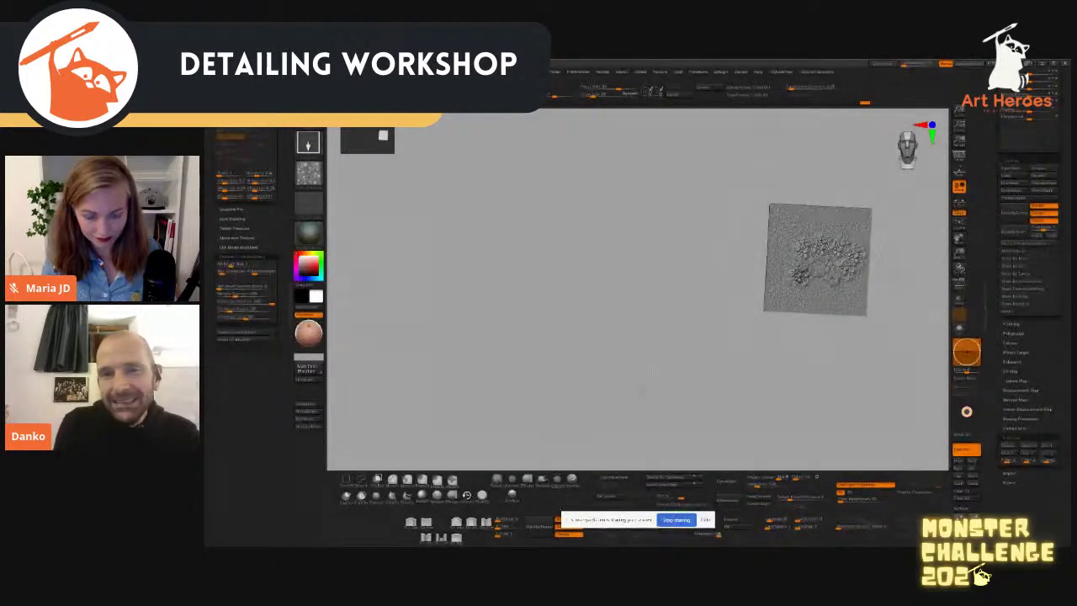
alt+drag(623, 319, 629, 541)
drag(582, 255, 585, 351)
drag(612, 145, 602, 244)
drag(711, 141, 695, 232)
drag(813, 155, 801, 244)
drag(883, 187, 876, 254)
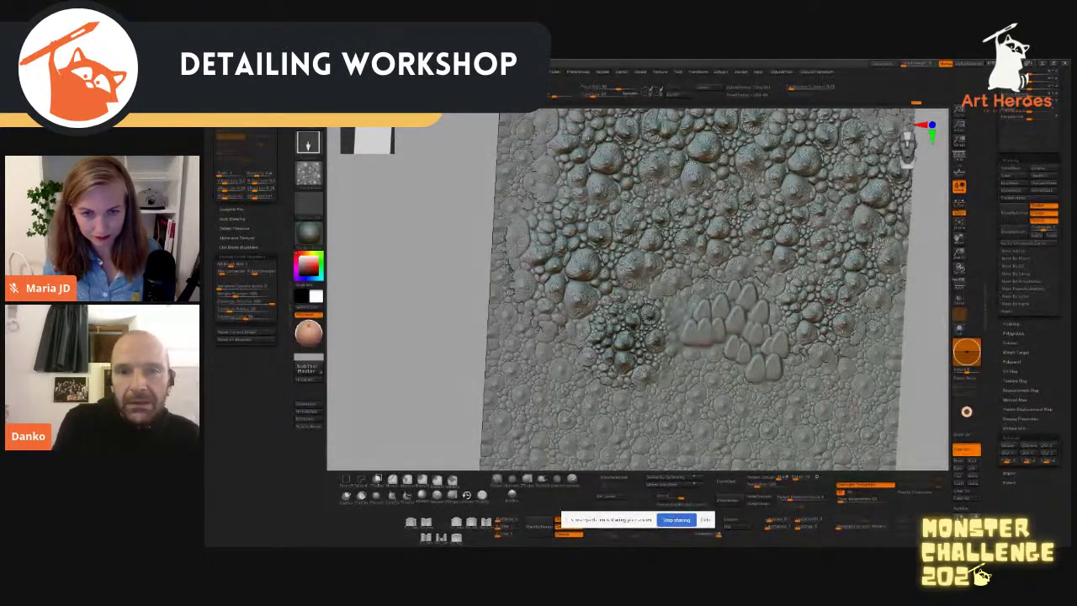
mouse_move(561, 384)
mouse_down()
mouse_move(562, 445)
mouse_move(553, 393)
mouse_up()
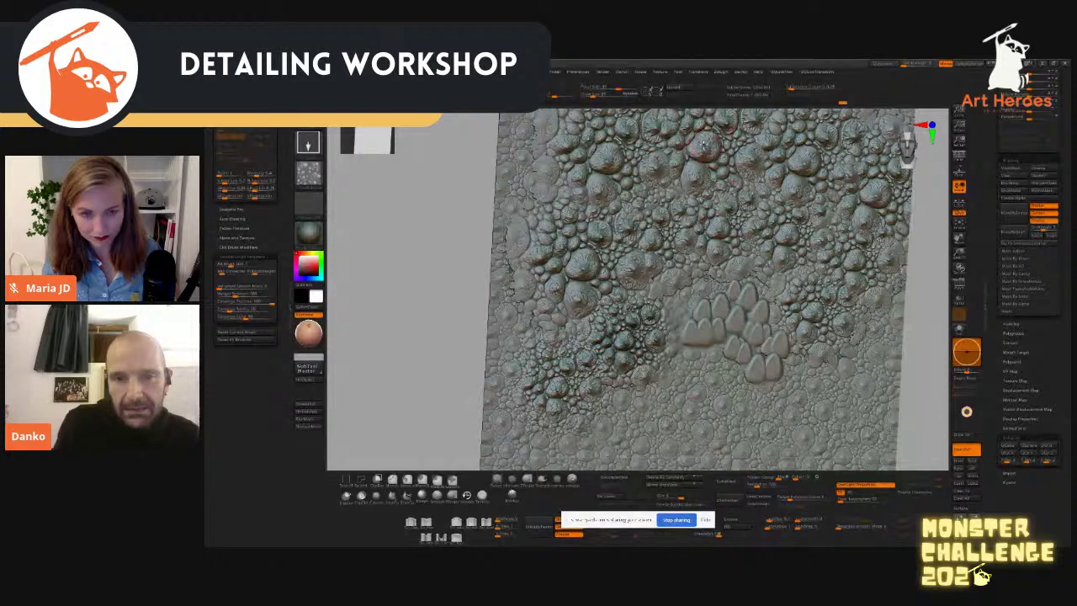
Step: Switch the active tool from the scale-covered plane back to the head sculpt with the scale strips on its forehead
alt+drag(428, 348, 471, 432)
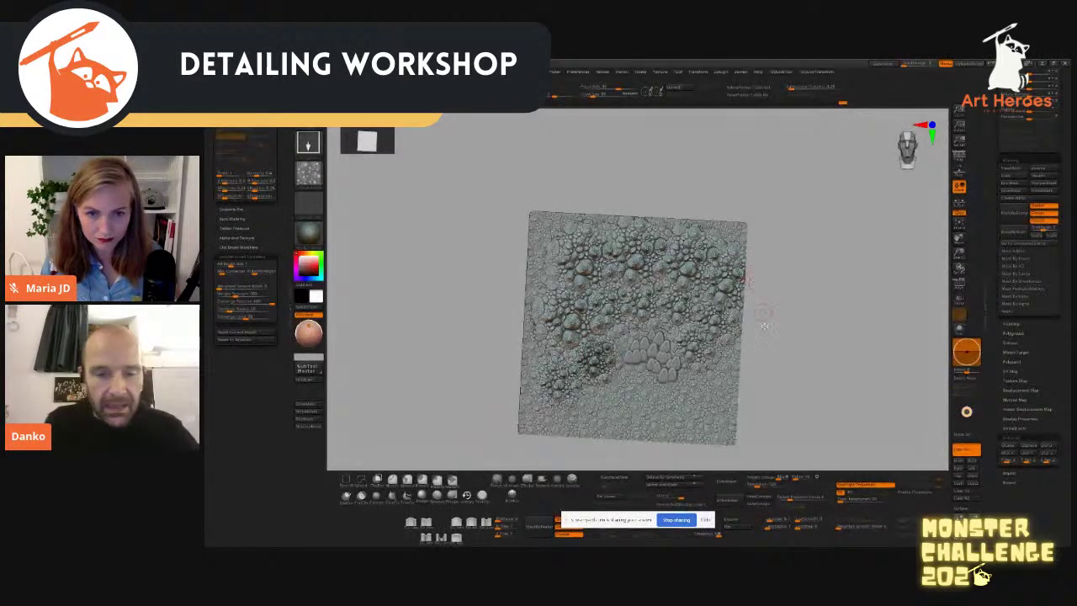
drag(781, 458, 723, 458)
mouse_move(841, 311)
mouse_down()
mouse_move(813, 309)
mouse_move(819, 371)
mouse_up()
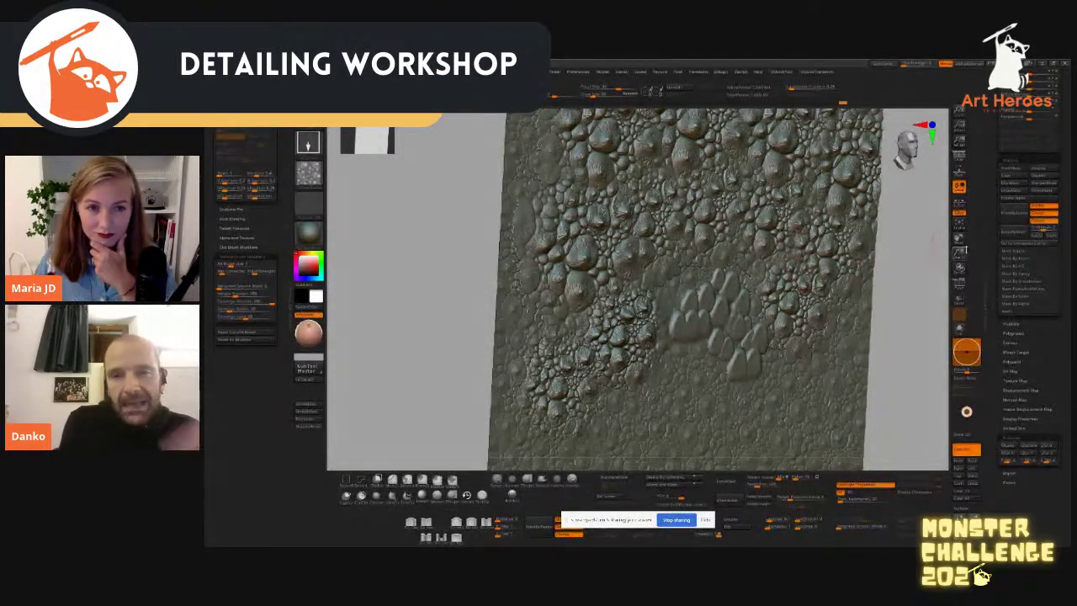
mouse_move(1022, 330)
mouse_down()
mouse_move(1039, 373)
mouse_move(1033, 420)
mouse_up()
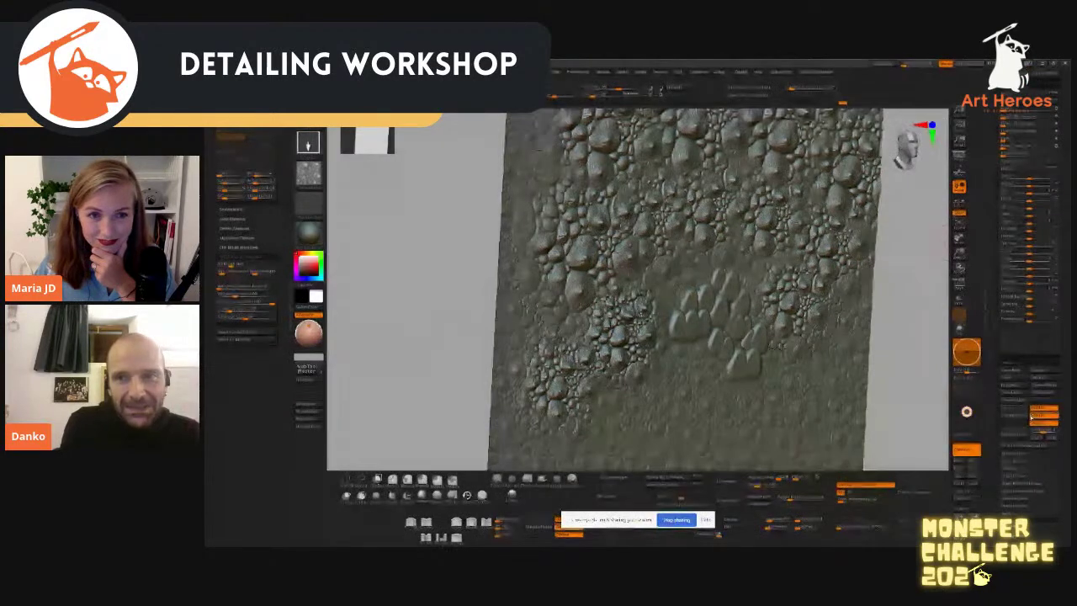
drag(998, 168, 997, 370)
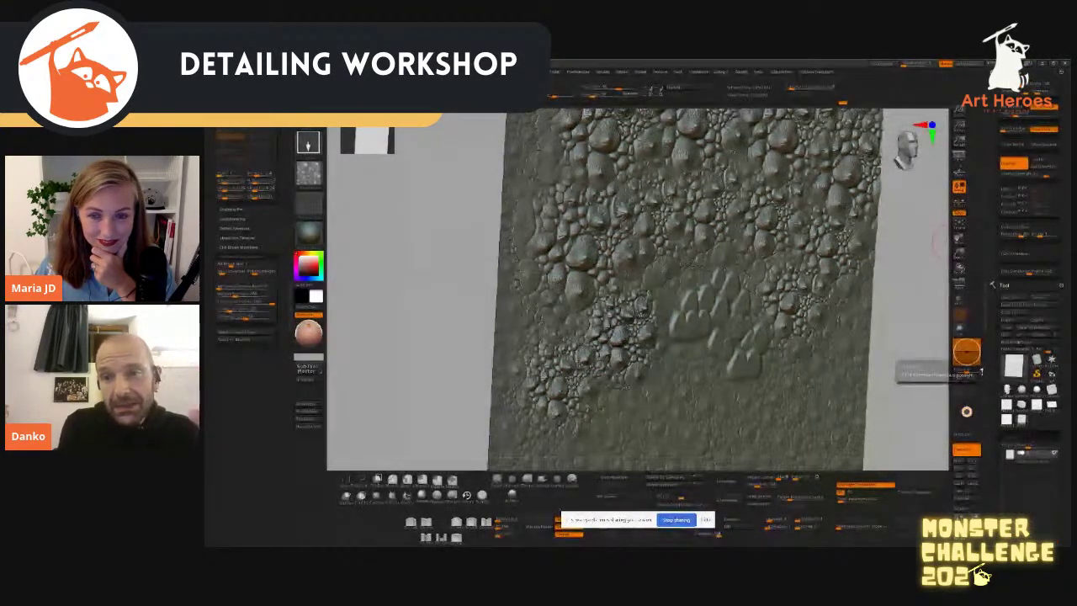
scroll(1001, 353, down, 3)
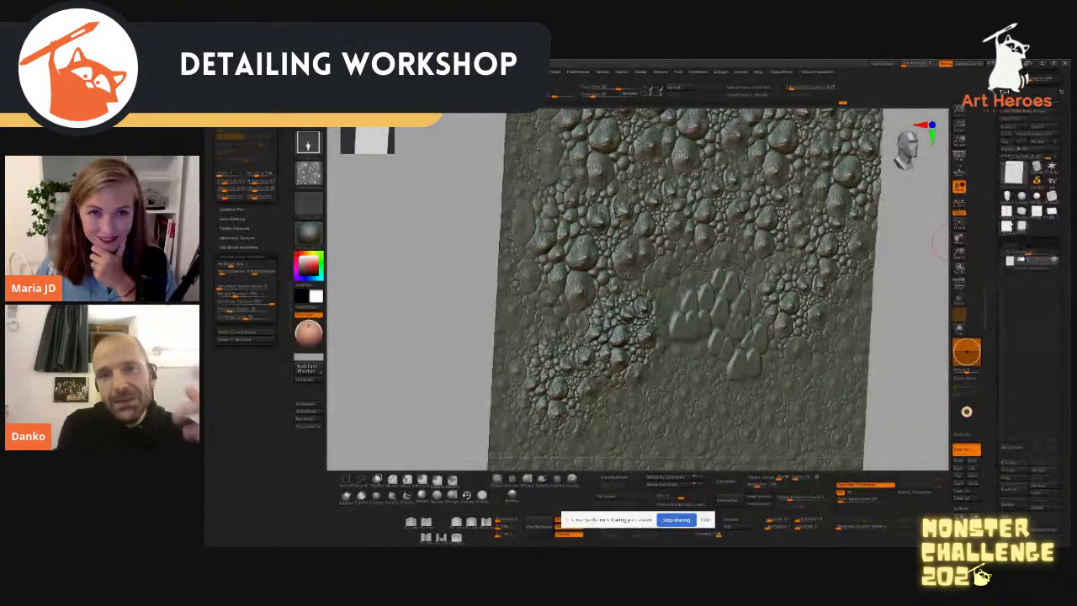
click(1004, 195)
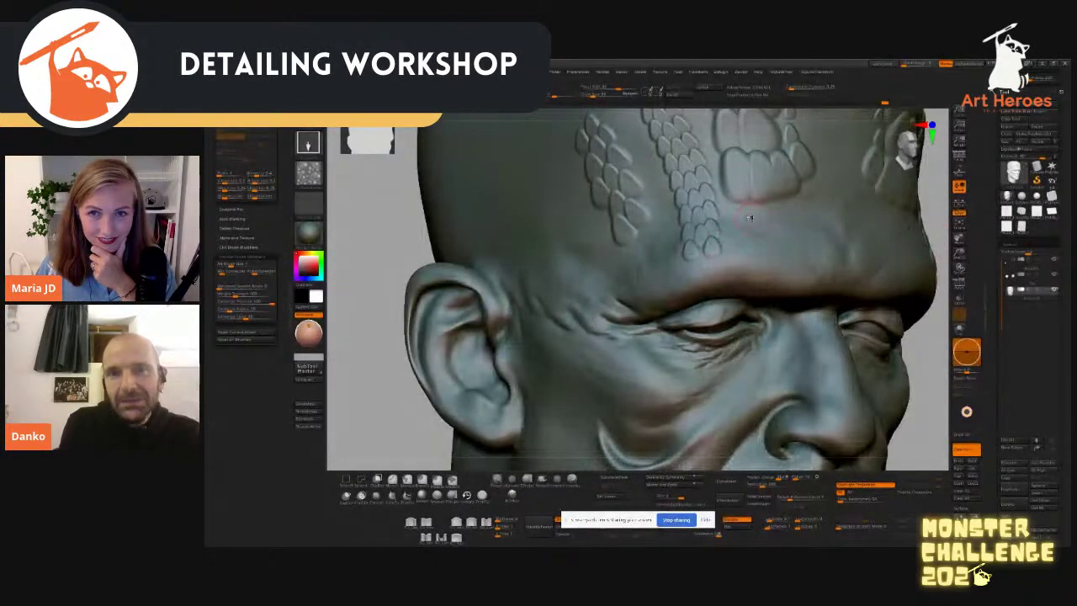